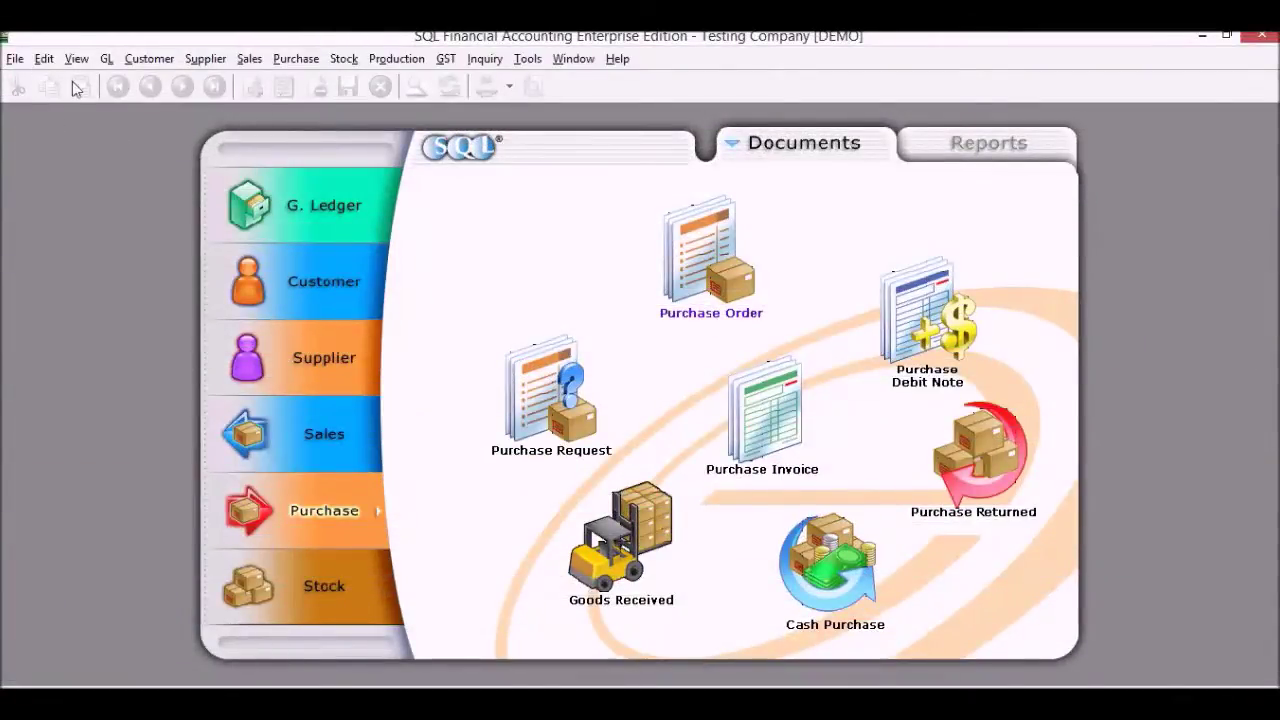
# Show the General Ledger documents and open Maintain Chart of Account
pyautogui.click(331, 205)
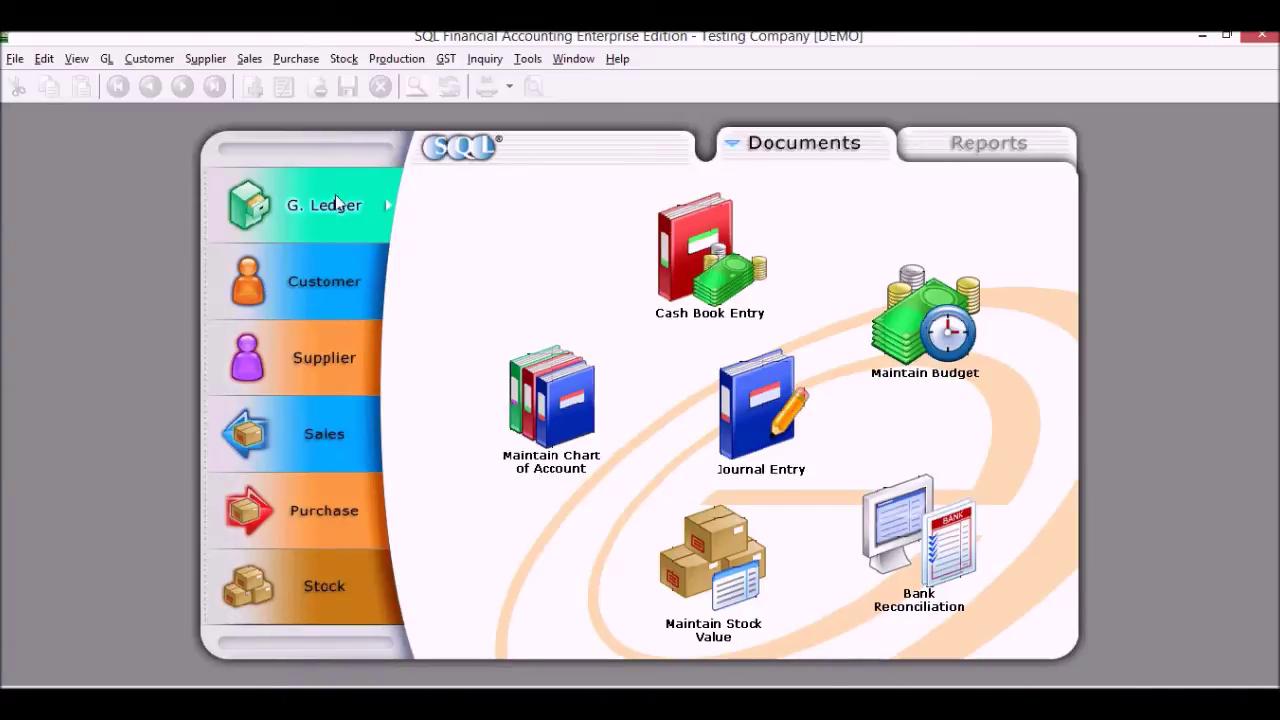
pyautogui.click(557, 422)
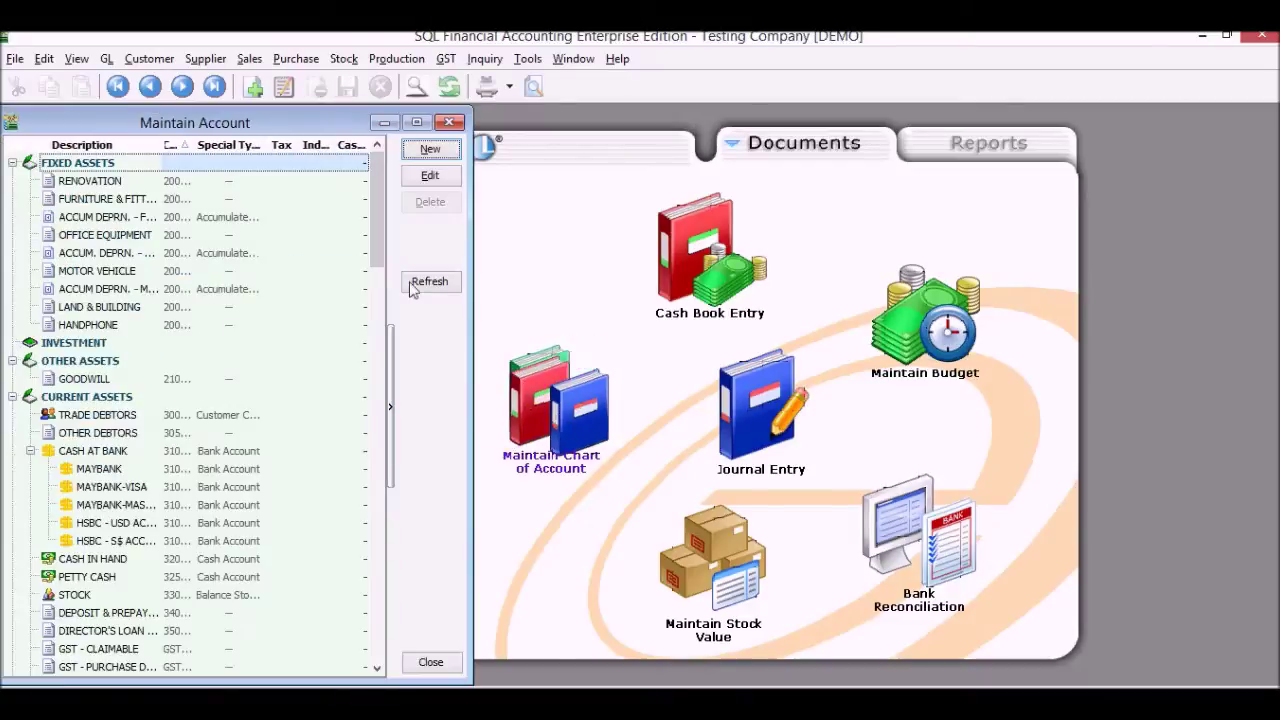
# Maximize and scroll through the chart of accounts, close it, then open Cash Book Entry
pyautogui.click(416, 123)
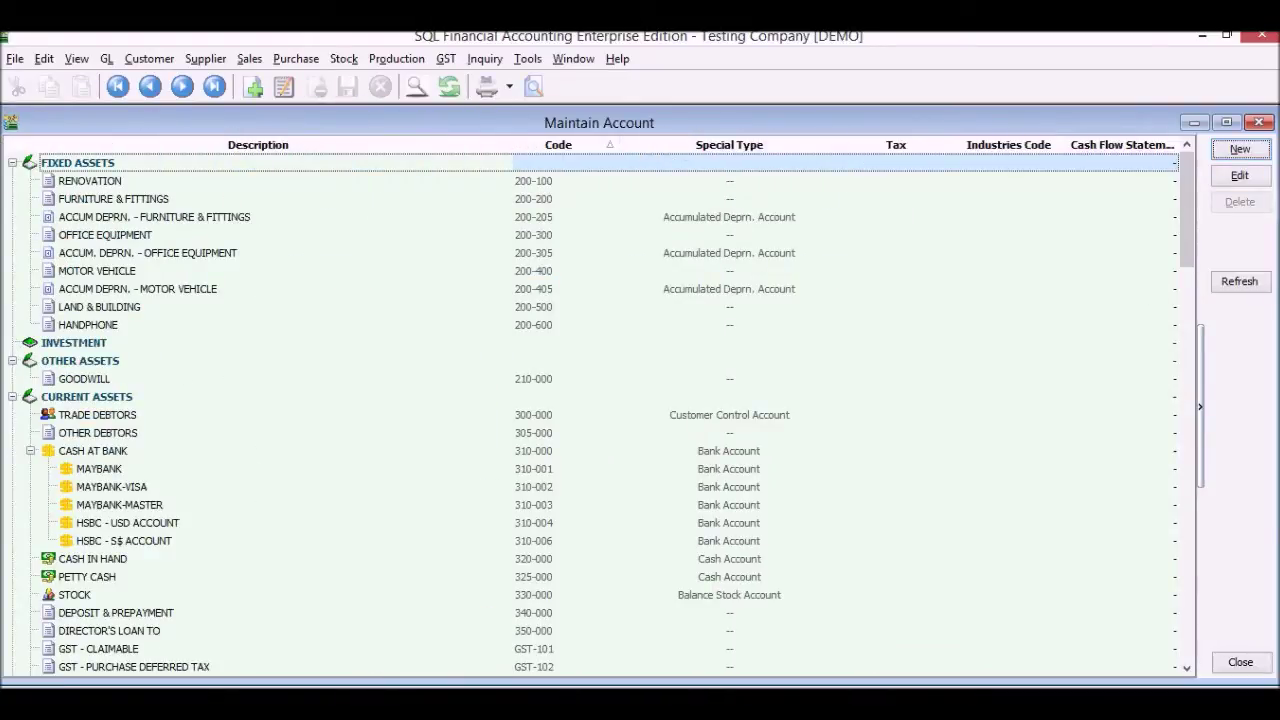
pyautogui.moveTo(1188, 245); pyautogui.dragTo(1116, 632)
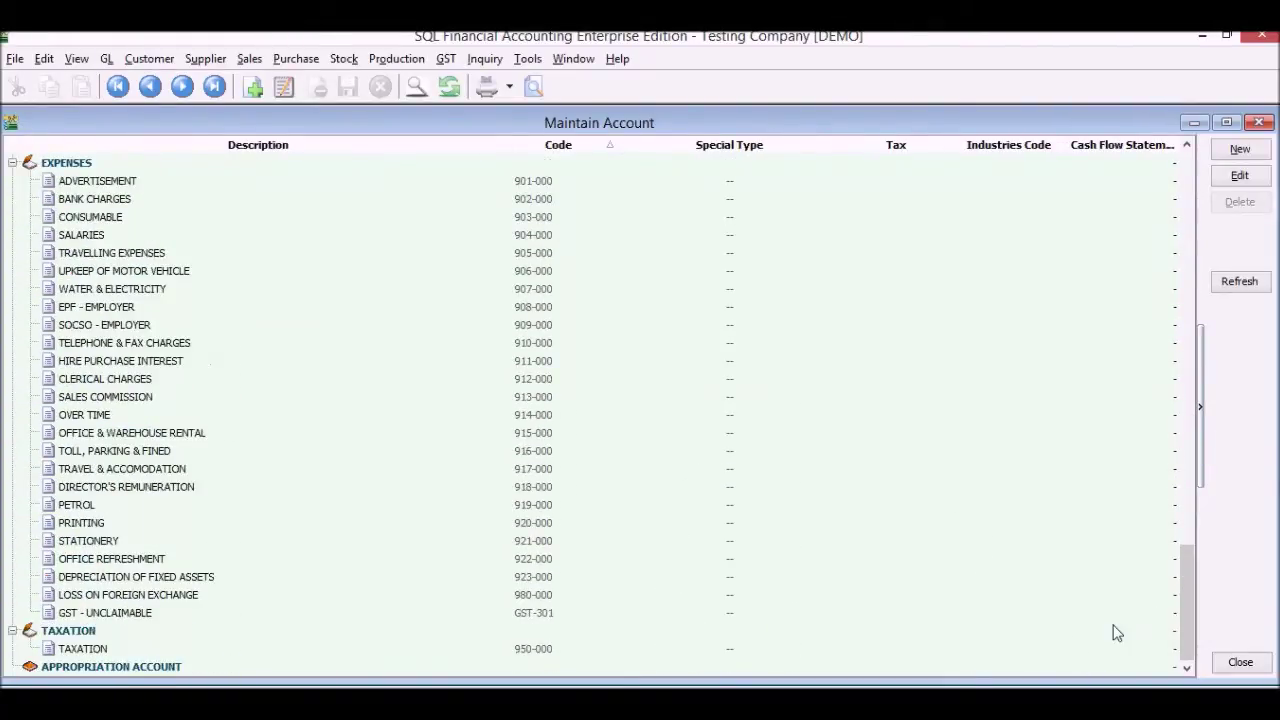
pyautogui.click(1259, 122)
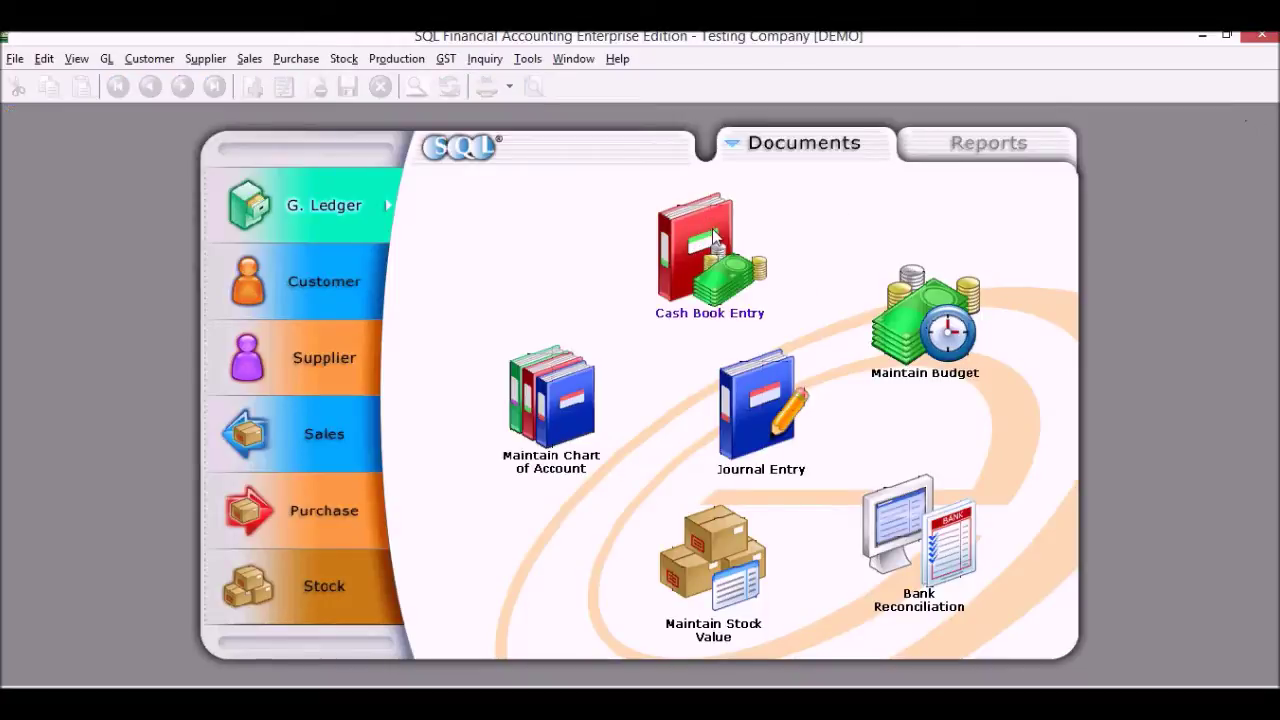
pyautogui.click(708, 196)
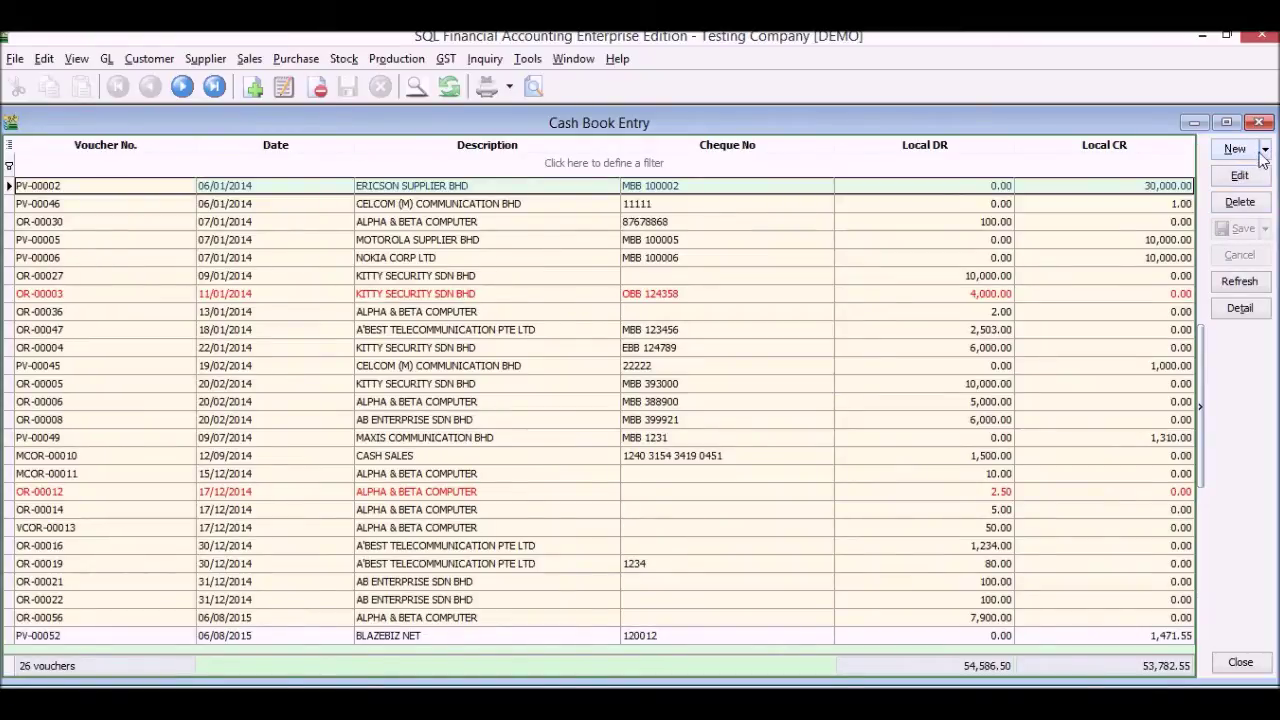
# Start a new payment voucher paid by MAYBANK
pyautogui.click(1265, 152)
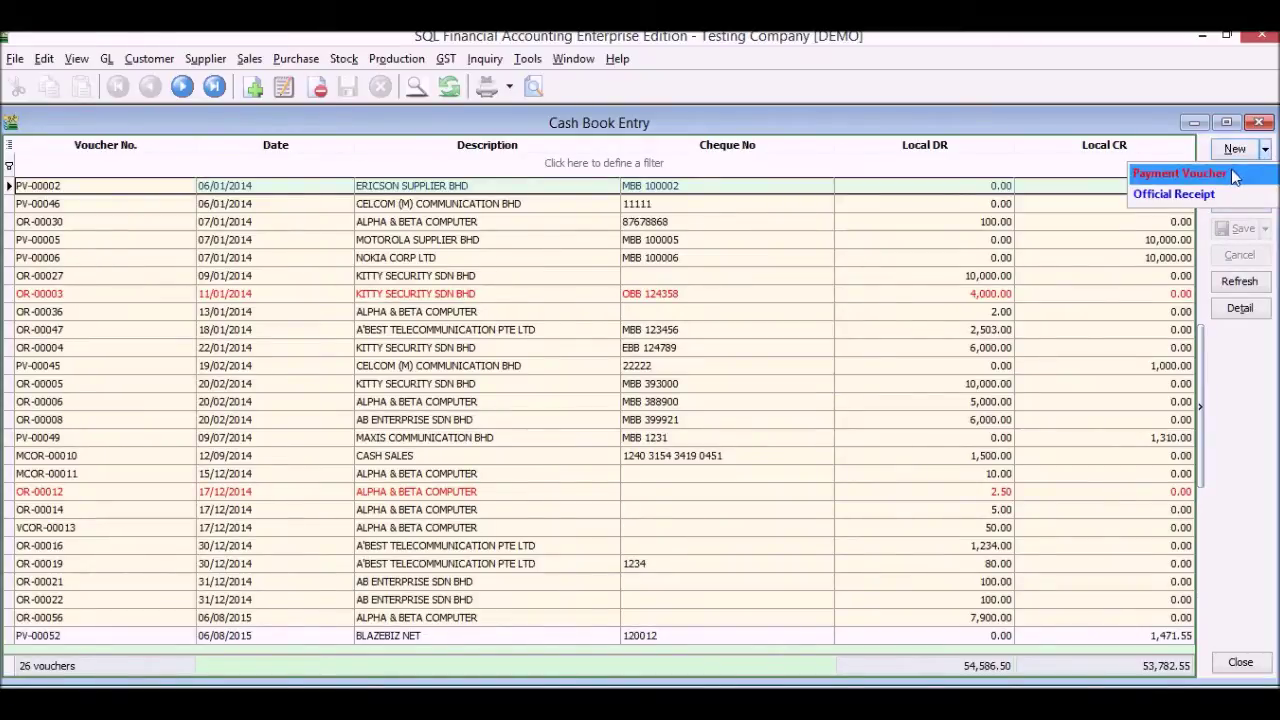
pyautogui.click(1231, 172)
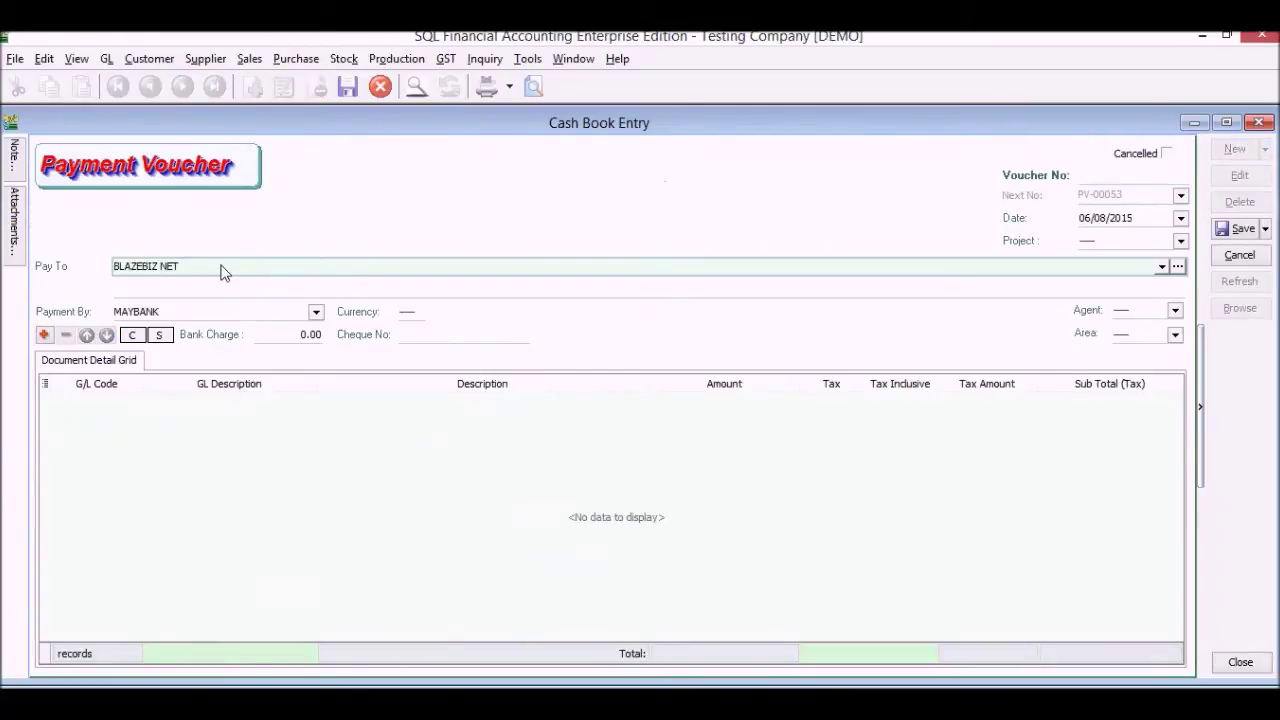
pyautogui.click(205, 315)
pyautogui.click(316, 312)
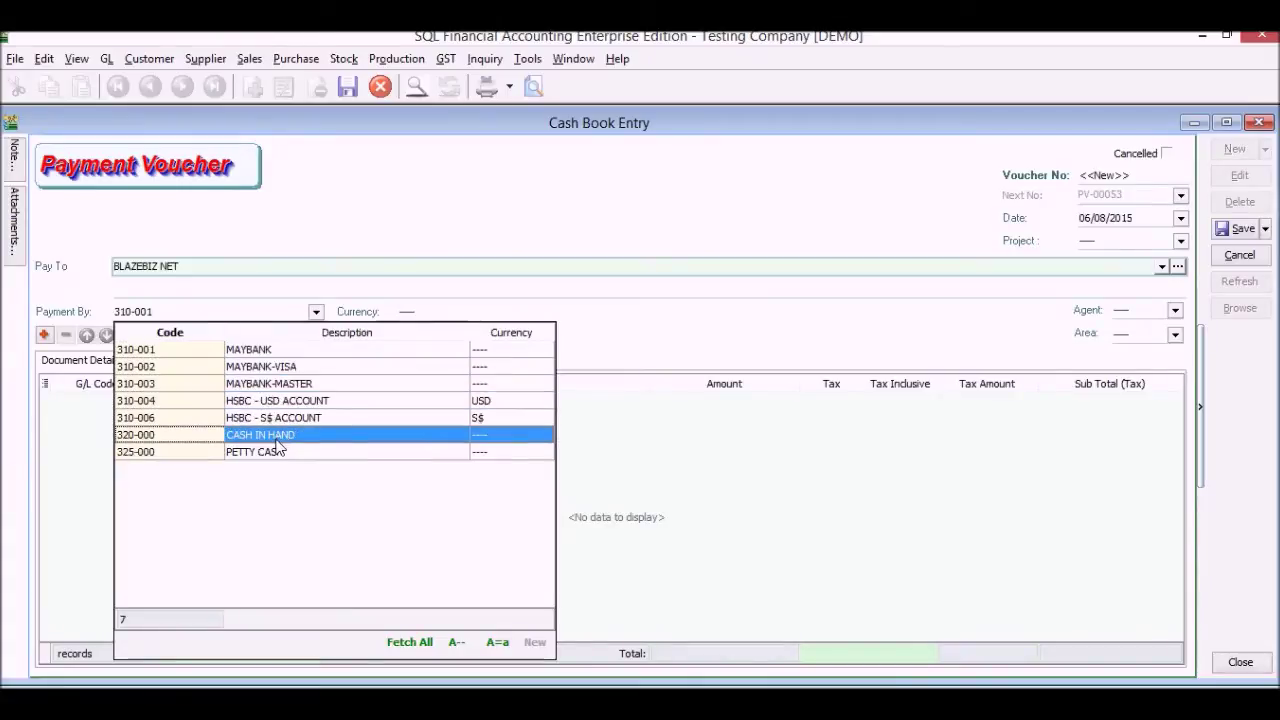
pyautogui.click(272, 291)
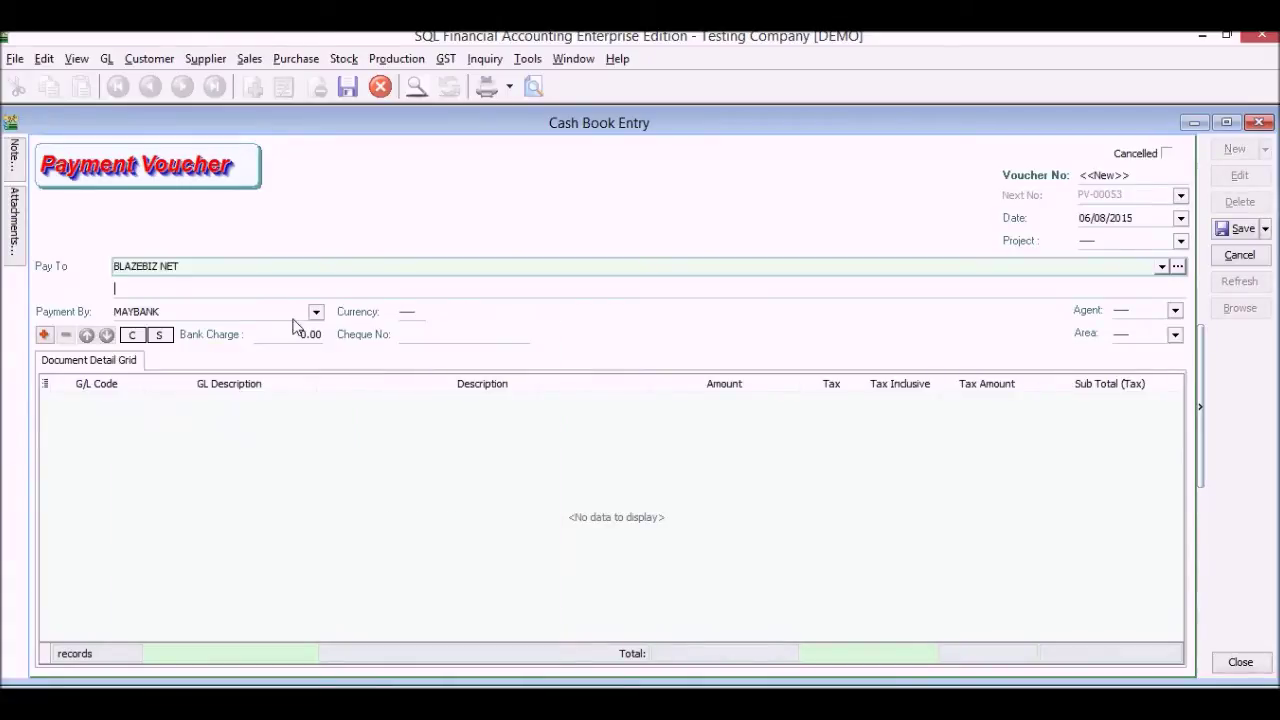
# Enter bank charge 0.53 and cheque number 1200122, then add a detail line
pyautogui.click(296, 332)
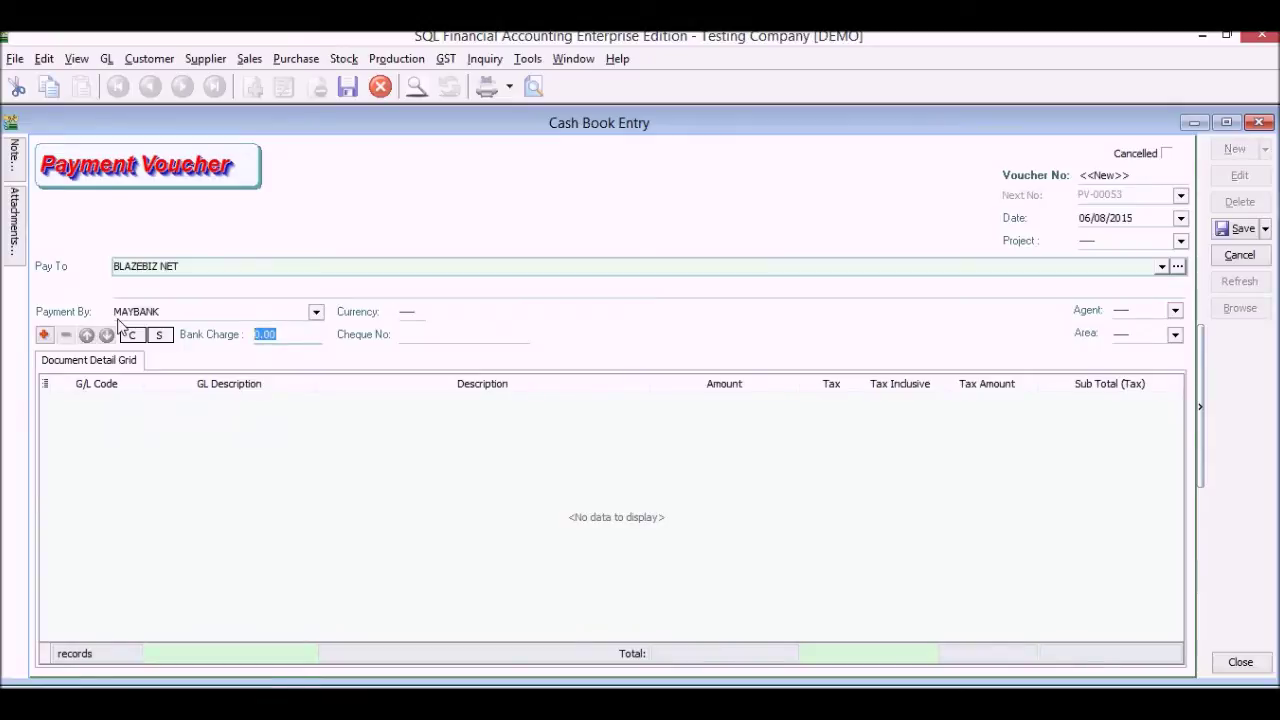
pyautogui.write('.53')
pyautogui.click(417, 342)
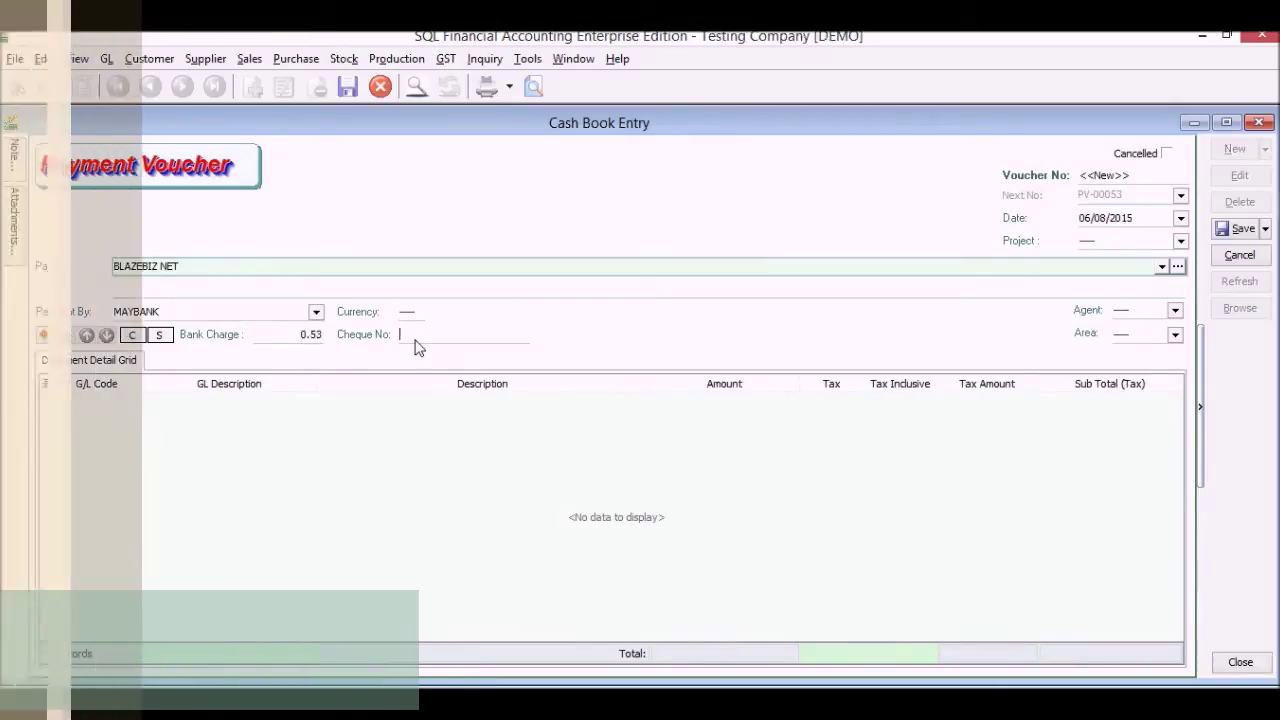
pyautogui.write('1200122')
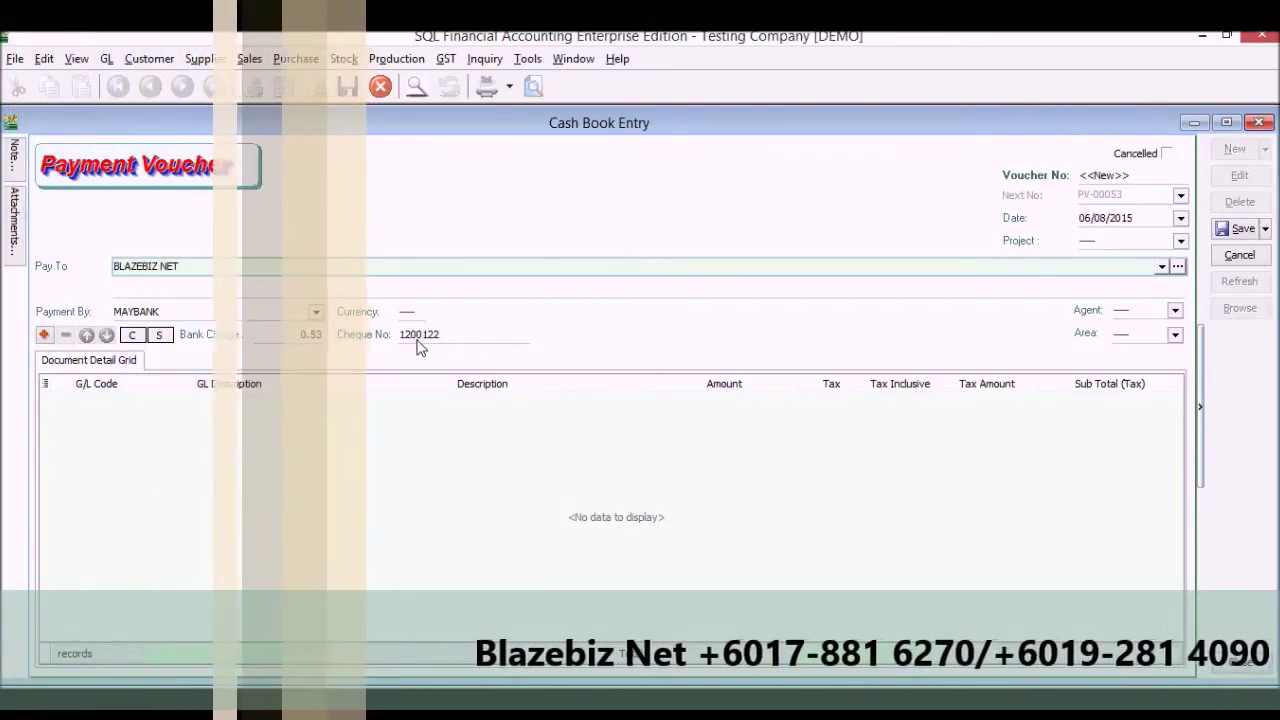
pyautogui.click(128, 404)
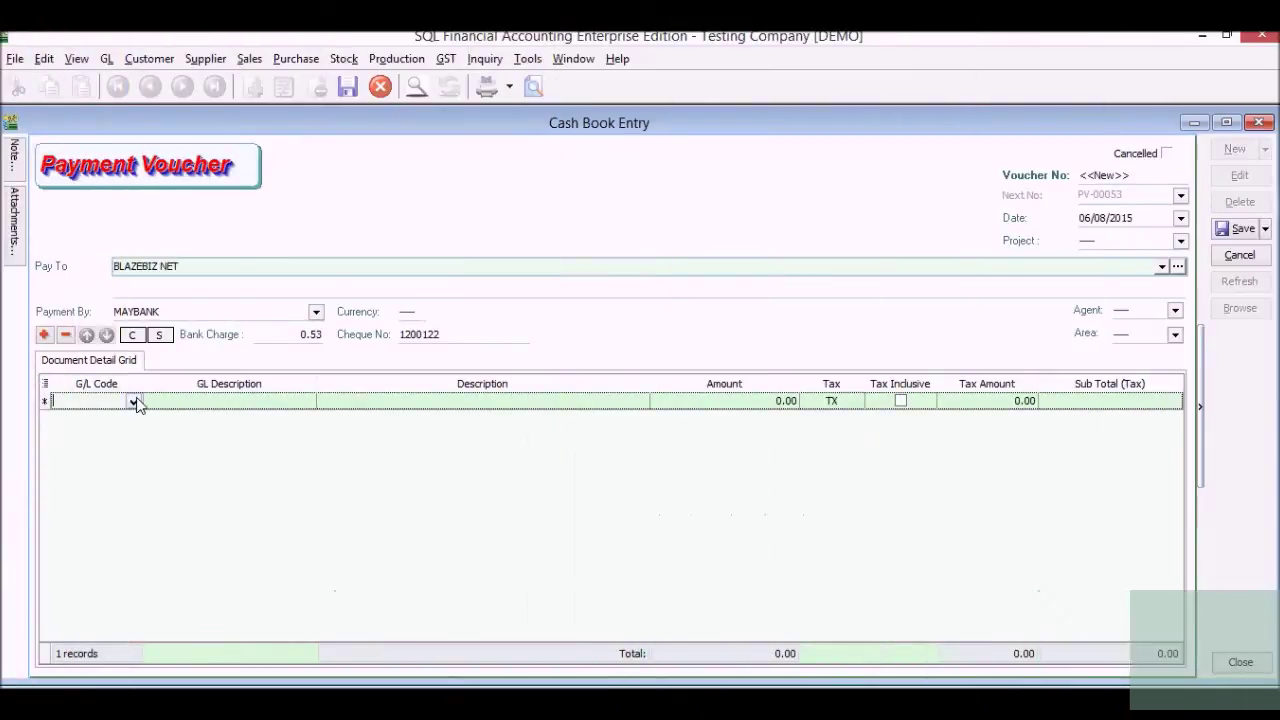
pyautogui.click(134, 402)
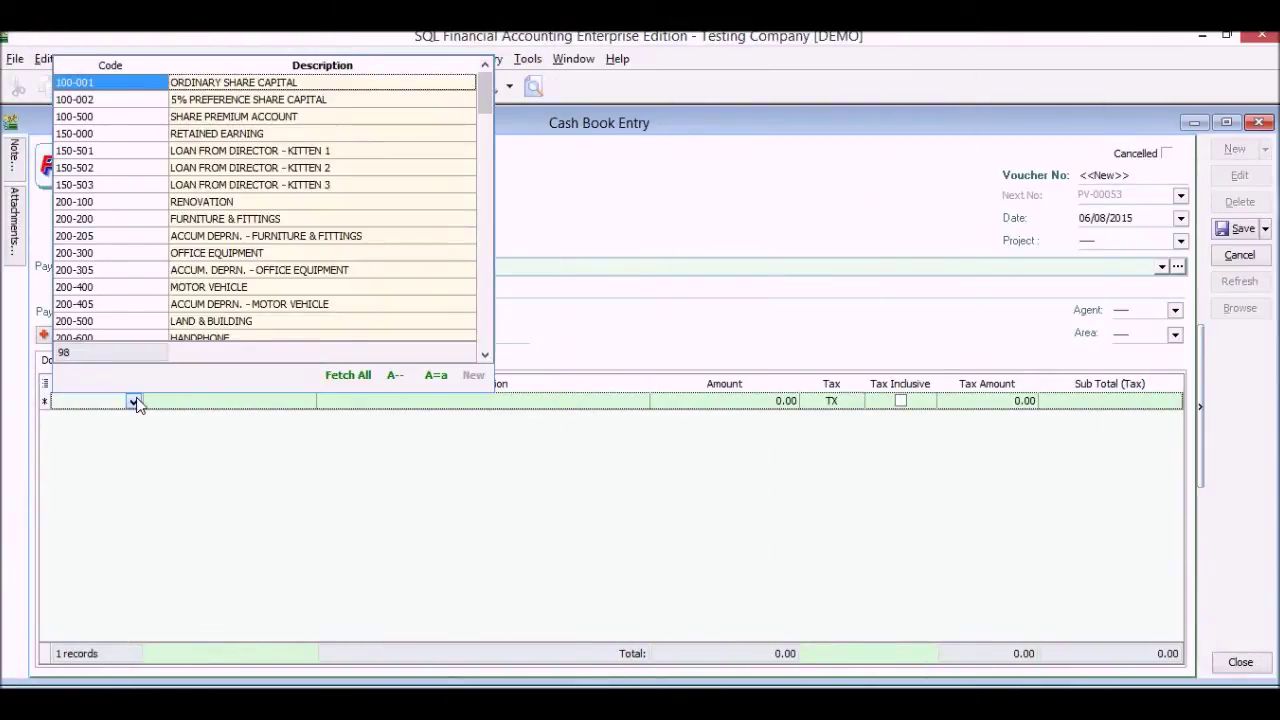
pyautogui.write('WATER')
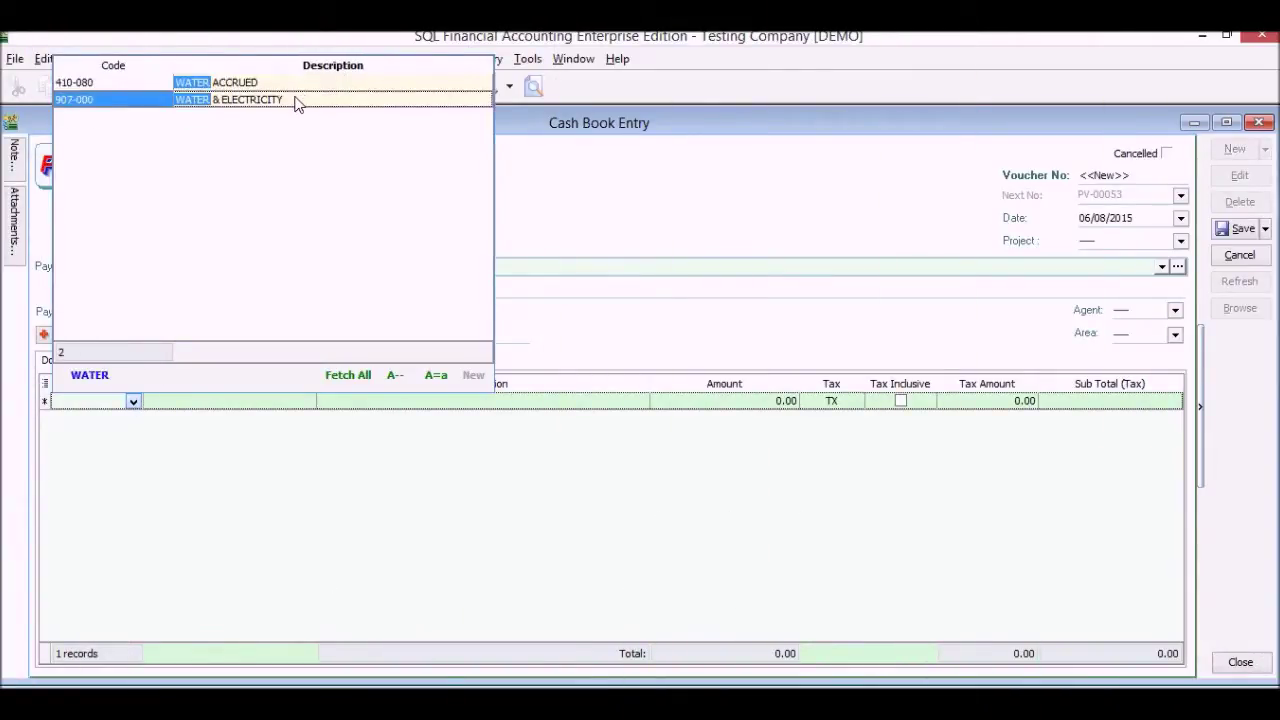
pyautogui.click(296, 104)
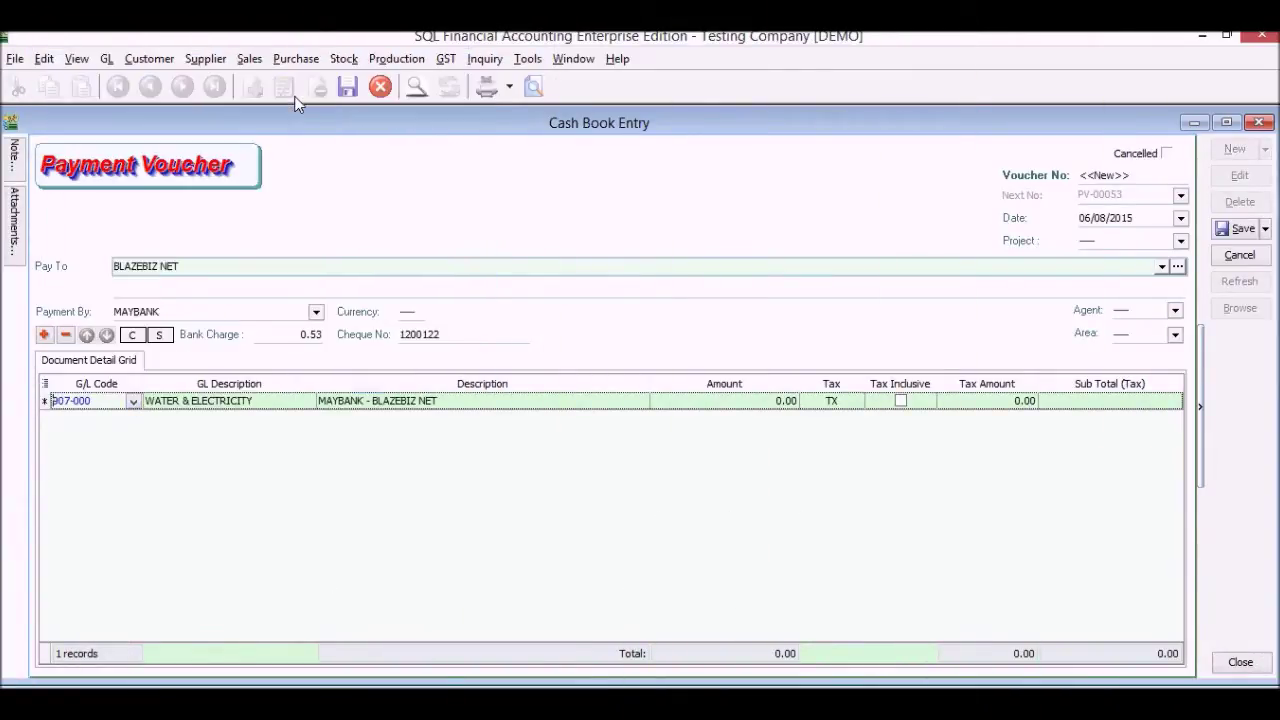
pyautogui.click(397, 405)
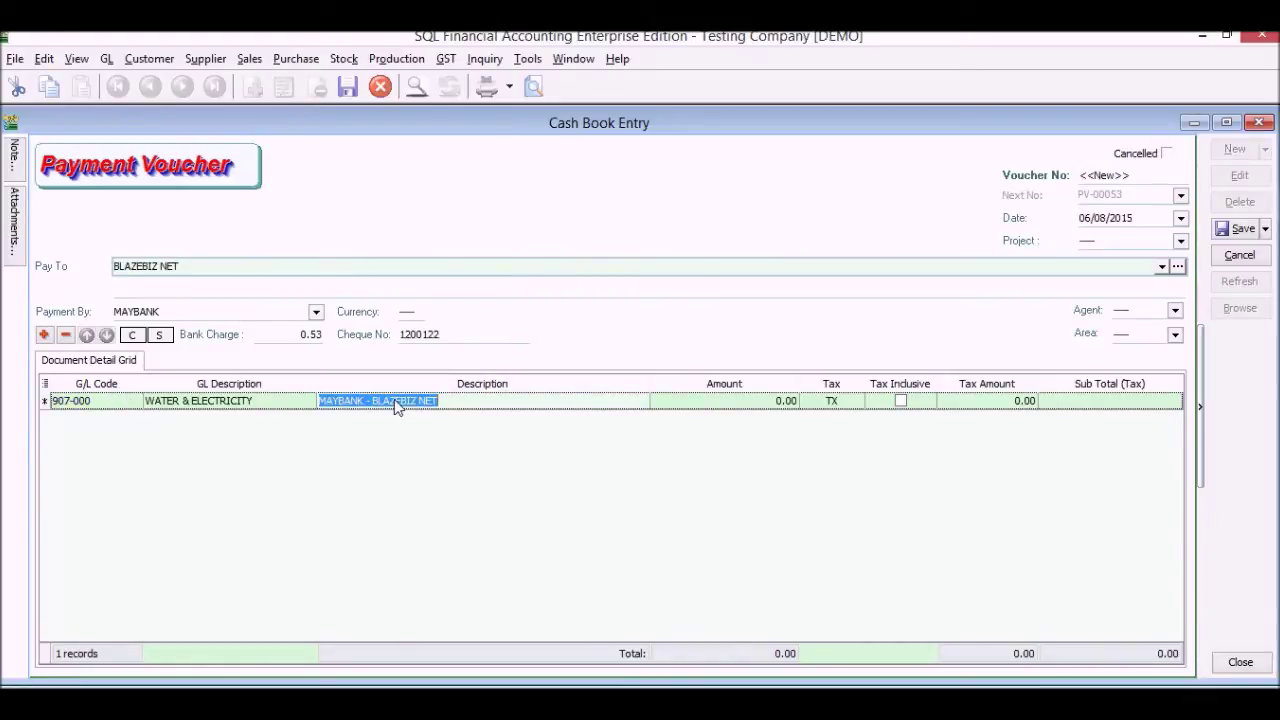
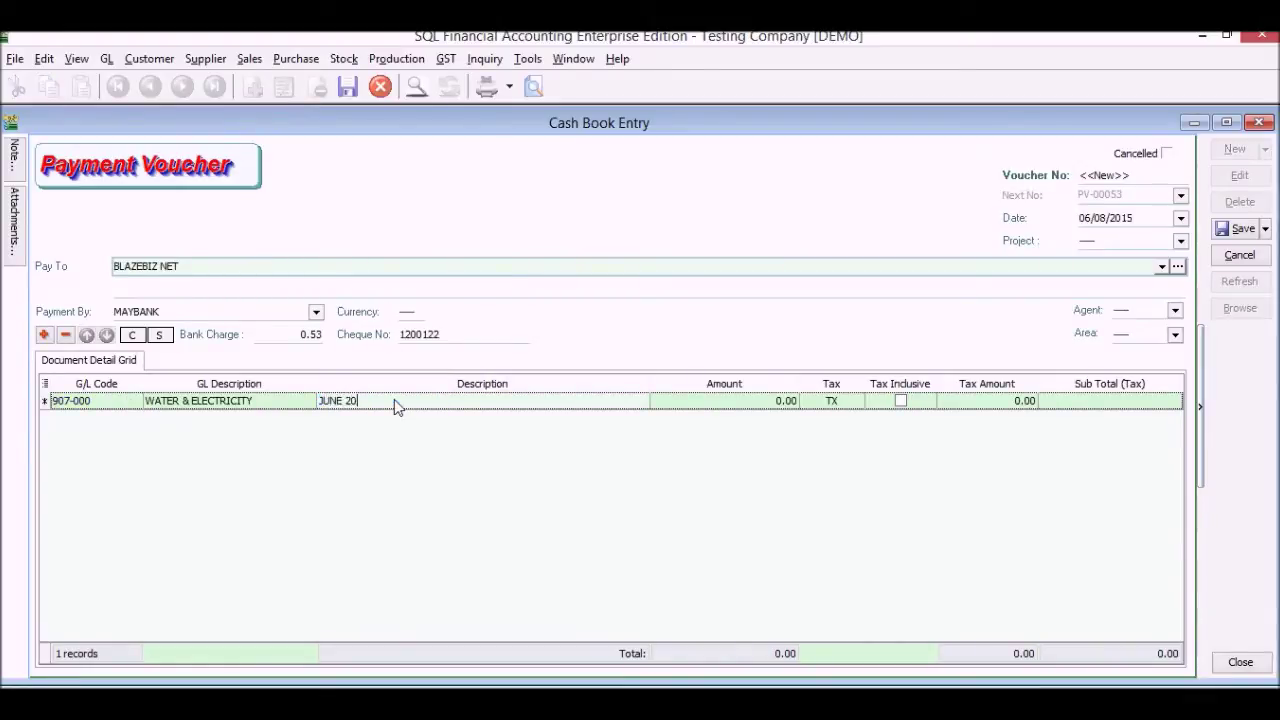
pyautogui.press('Tab')
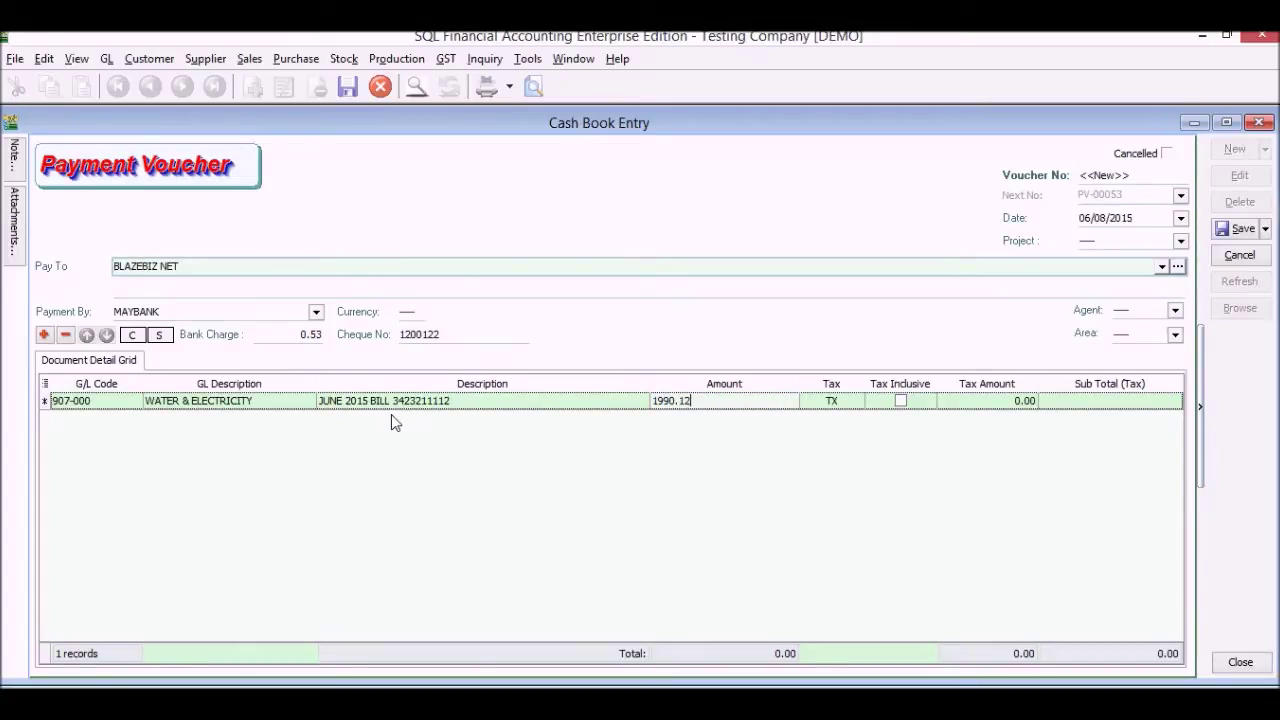
pyautogui.press('Tab')
pyautogui.press('Tab')
pyautogui.press('Tab')
pyautogui.press('Tab')
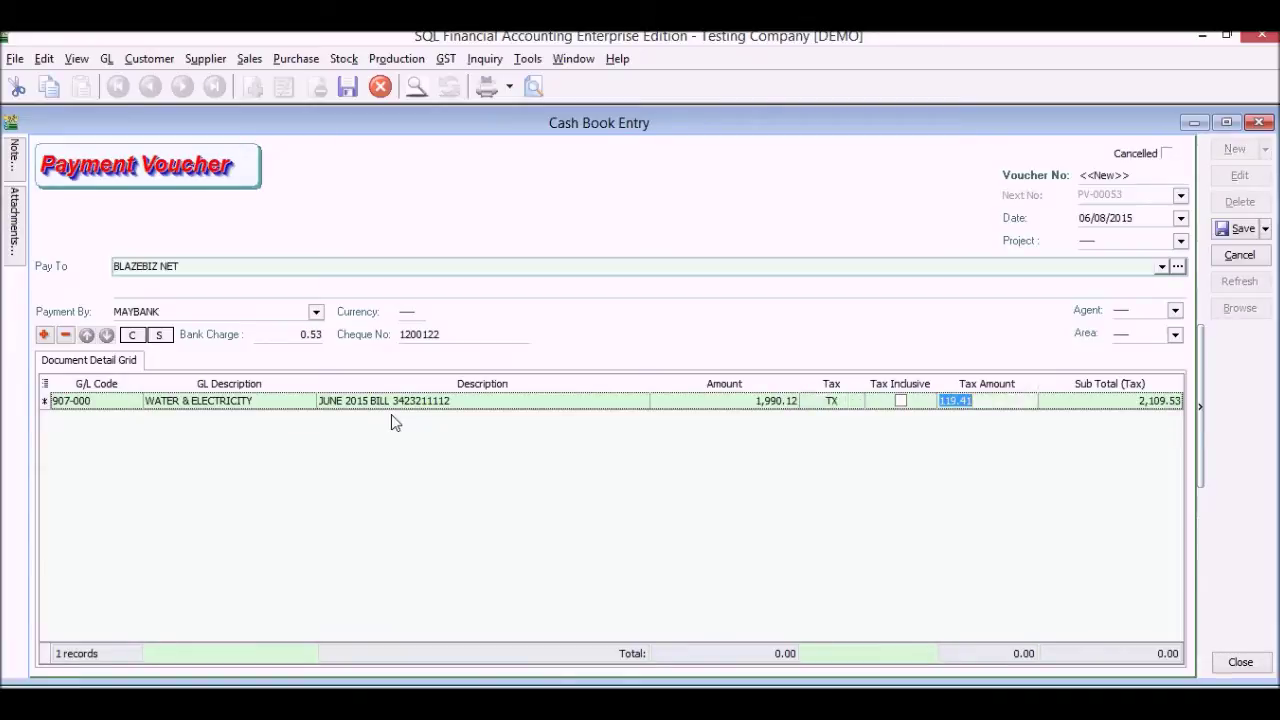
# Add a tax-inclusive TELEPHONE & FAX CHARGES line of 2,011.65 and save voucher PV-00053
pyautogui.write('TELE')
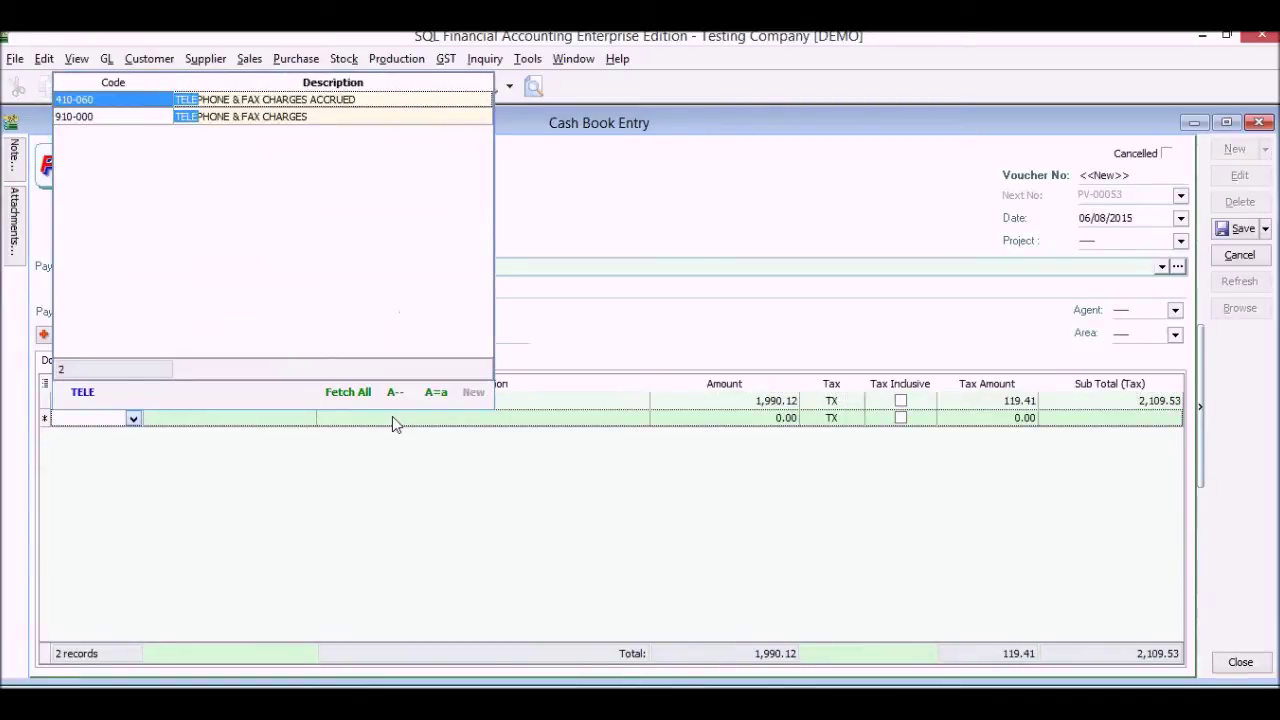
pyautogui.press('Down')
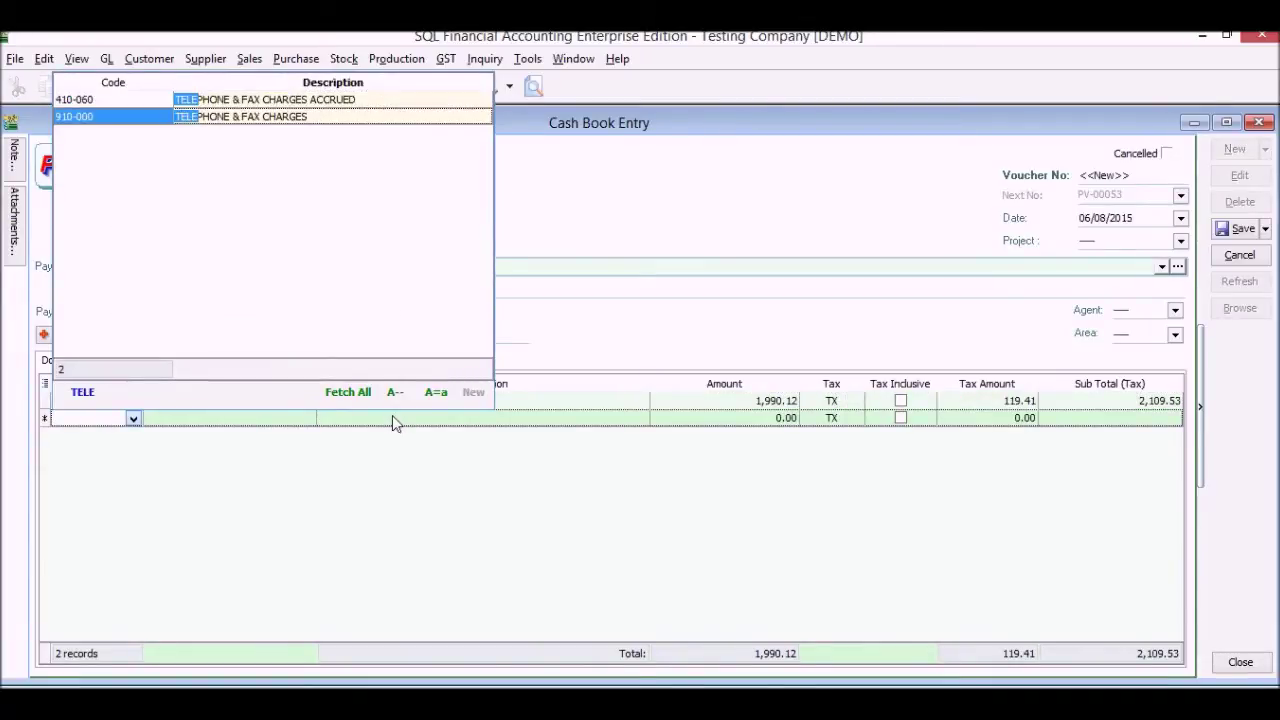
pyautogui.press('Return')
pyautogui.click(395, 420)
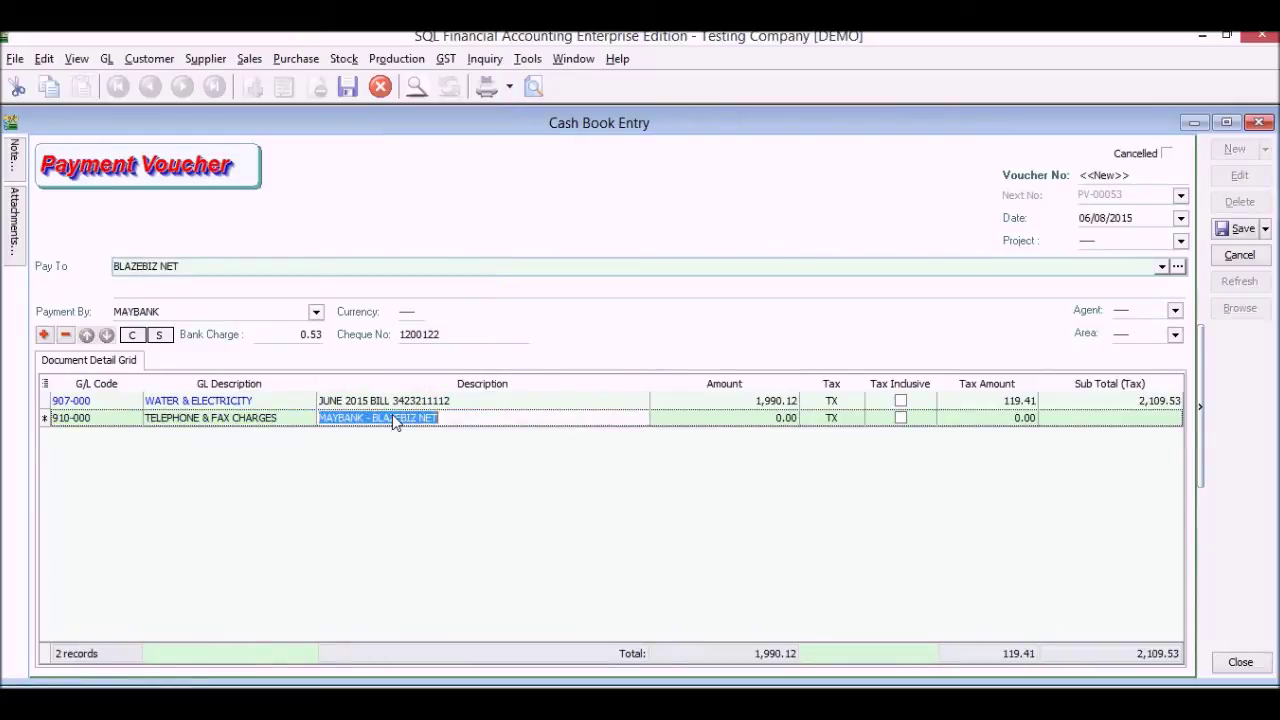
pyautogui.write('JUNE 2015')
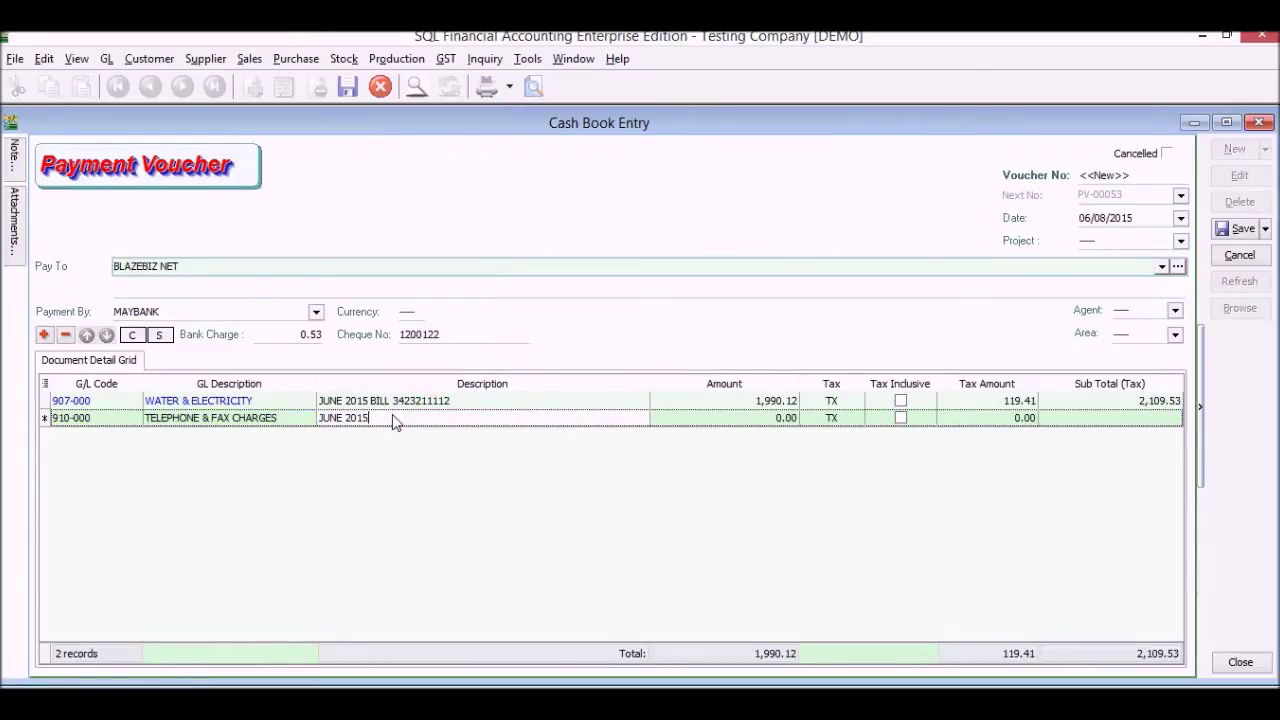
pyautogui.press('Tab')
pyautogui.write('2')
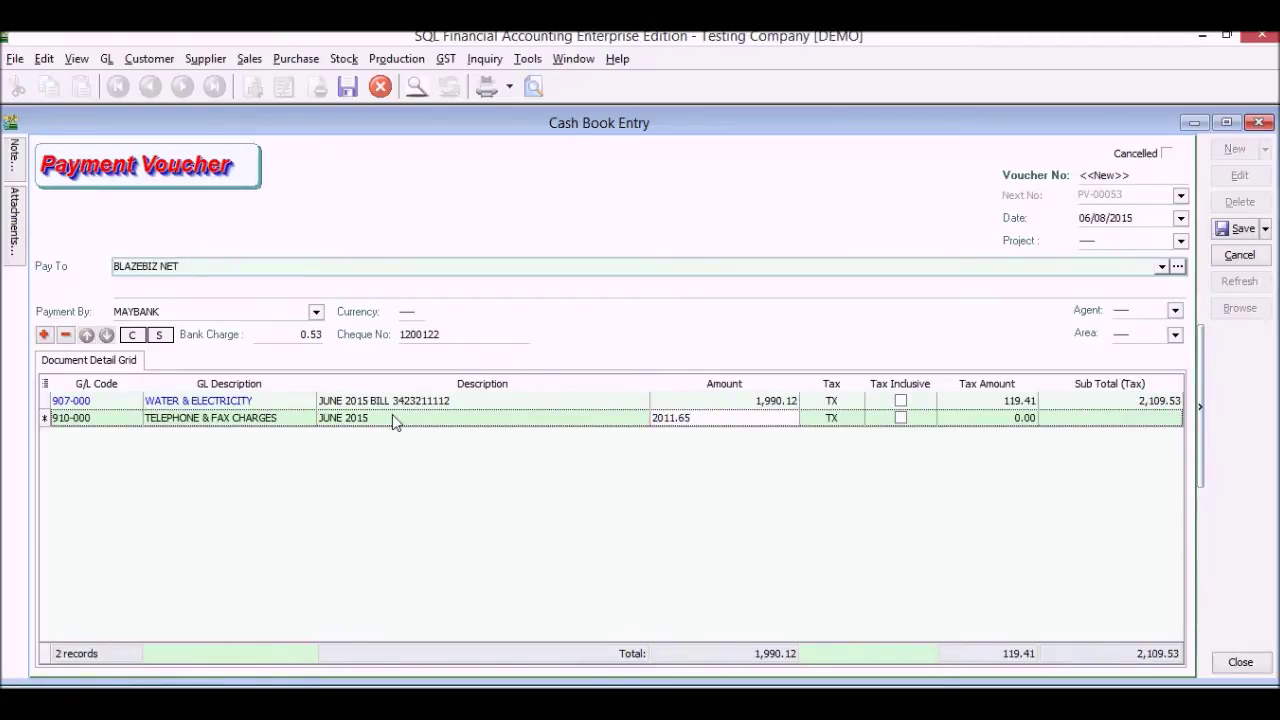
pyautogui.press('Tab')
pyautogui.press('Tab')
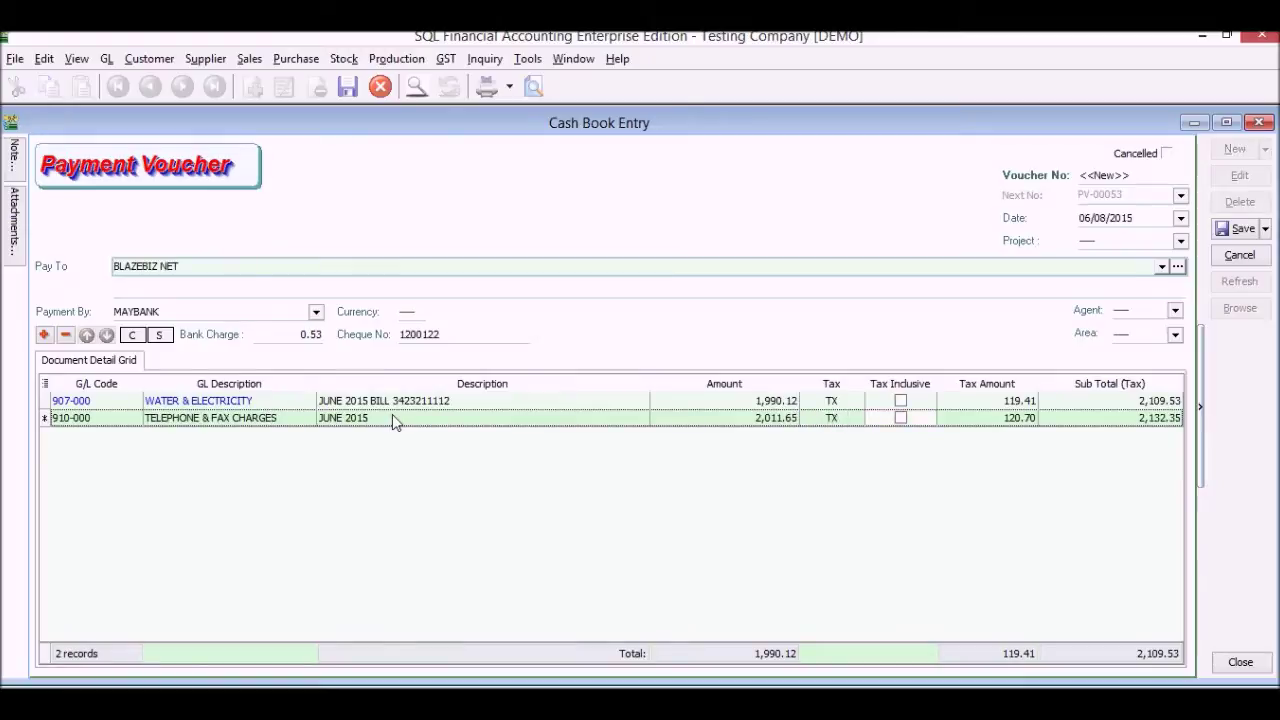
pyautogui.click(901, 418)
pyautogui.press('Tab')
pyautogui.press('Tab')
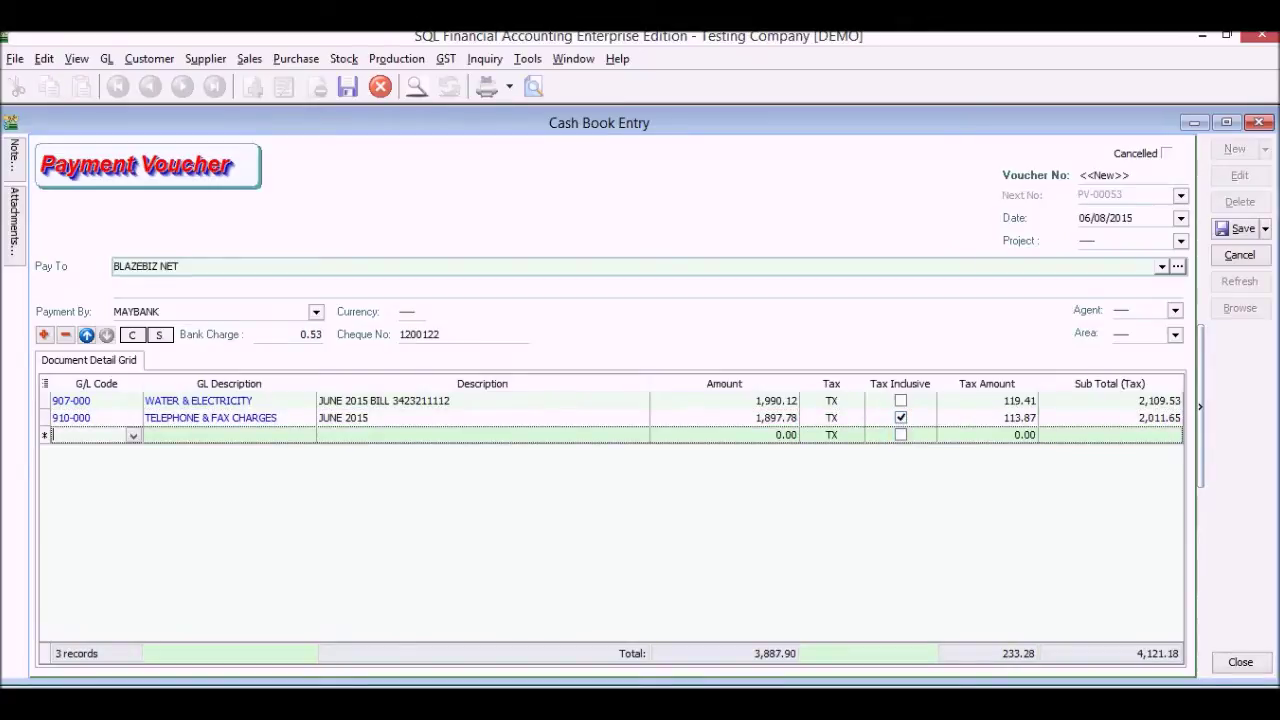
pyautogui.click(1232, 232)
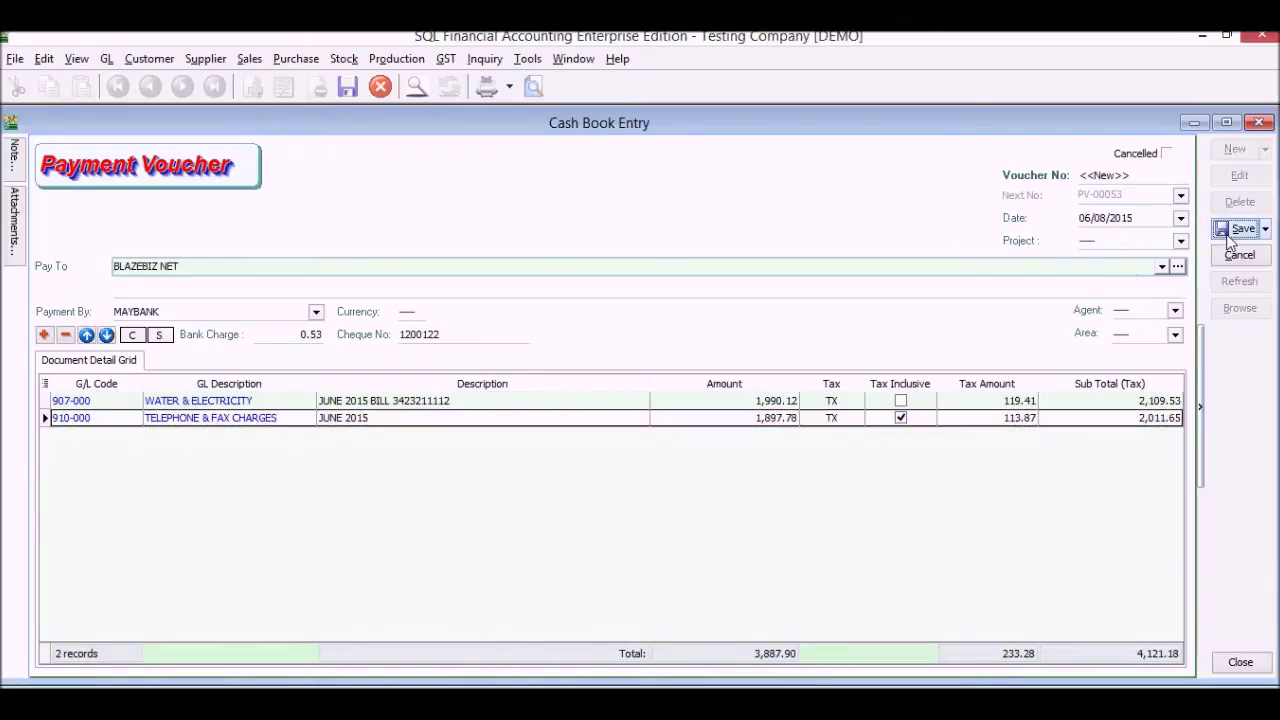
pyautogui.click(533, 90)
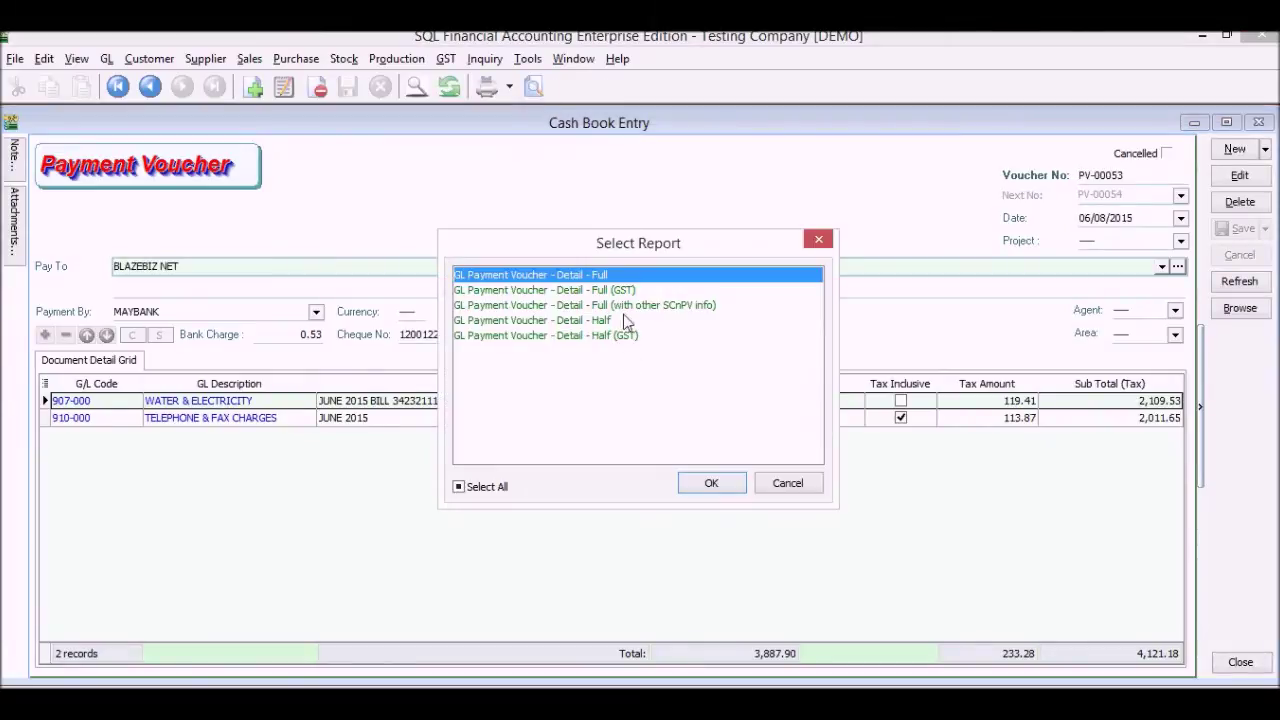
# Preview PV-00053 in the GL Payment Voucher - Detail - Half (GST) layout
pyautogui.click(623, 338)
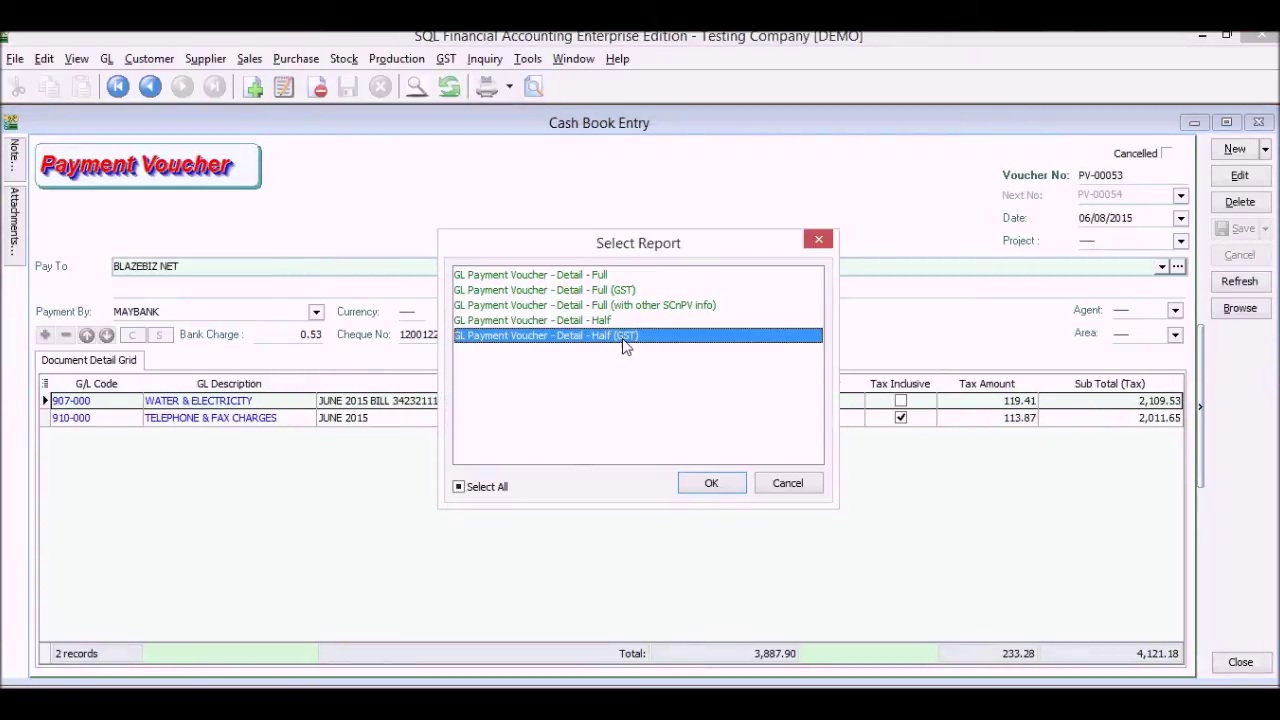
pyautogui.click(695, 488)
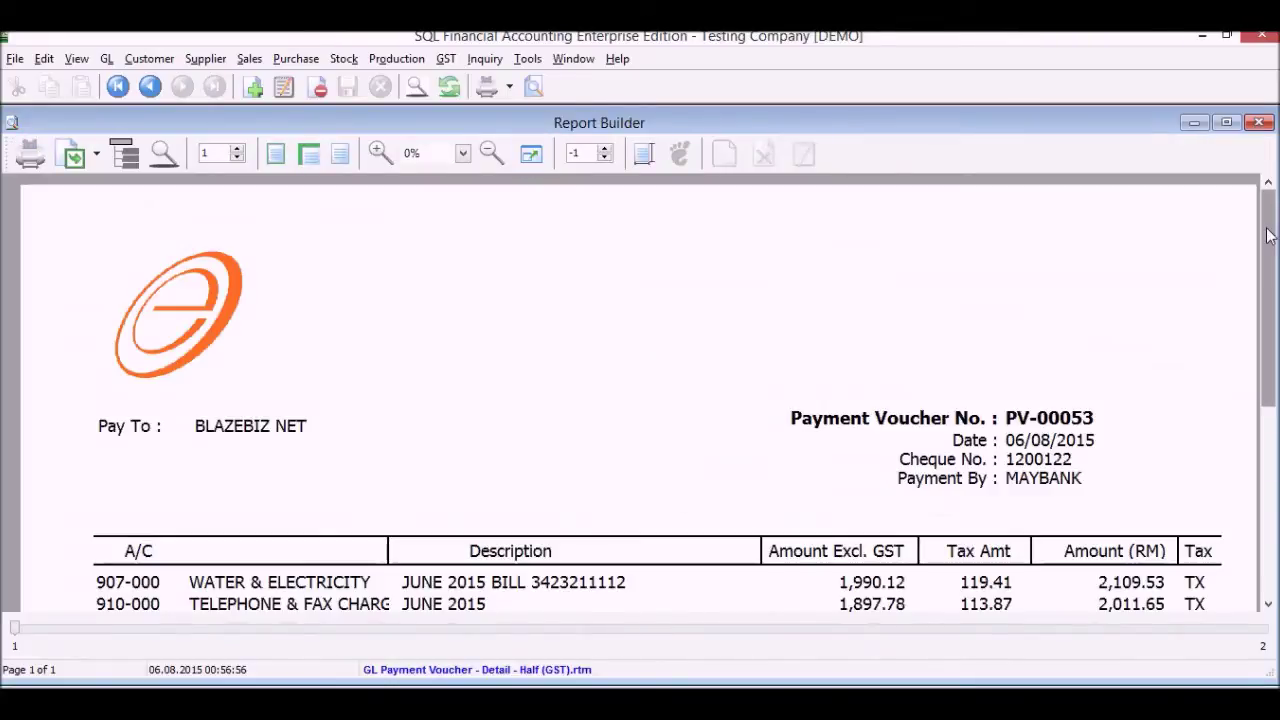
pyautogui.moveTo(1268, 240); pyautogui.dragTo(1200, 220)
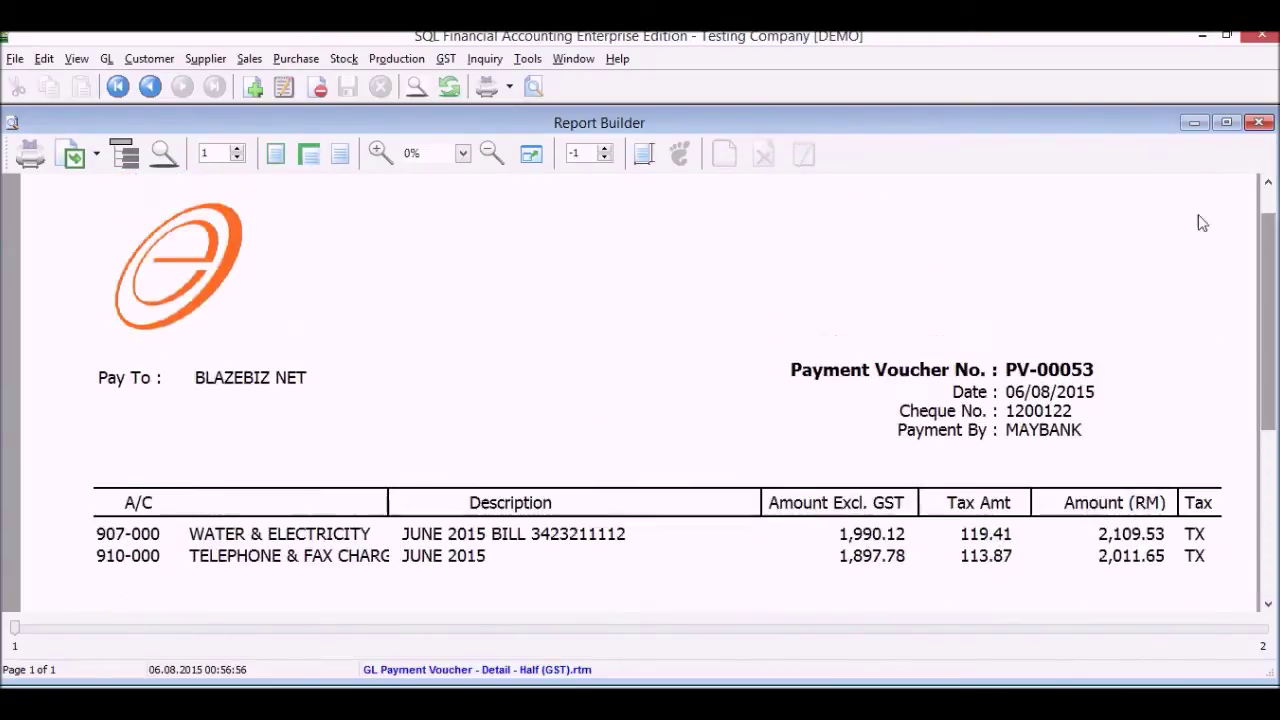
# Export the preview as an archive file, then close the preview and Cash Book Entry
pyautogui.click(98, 158)
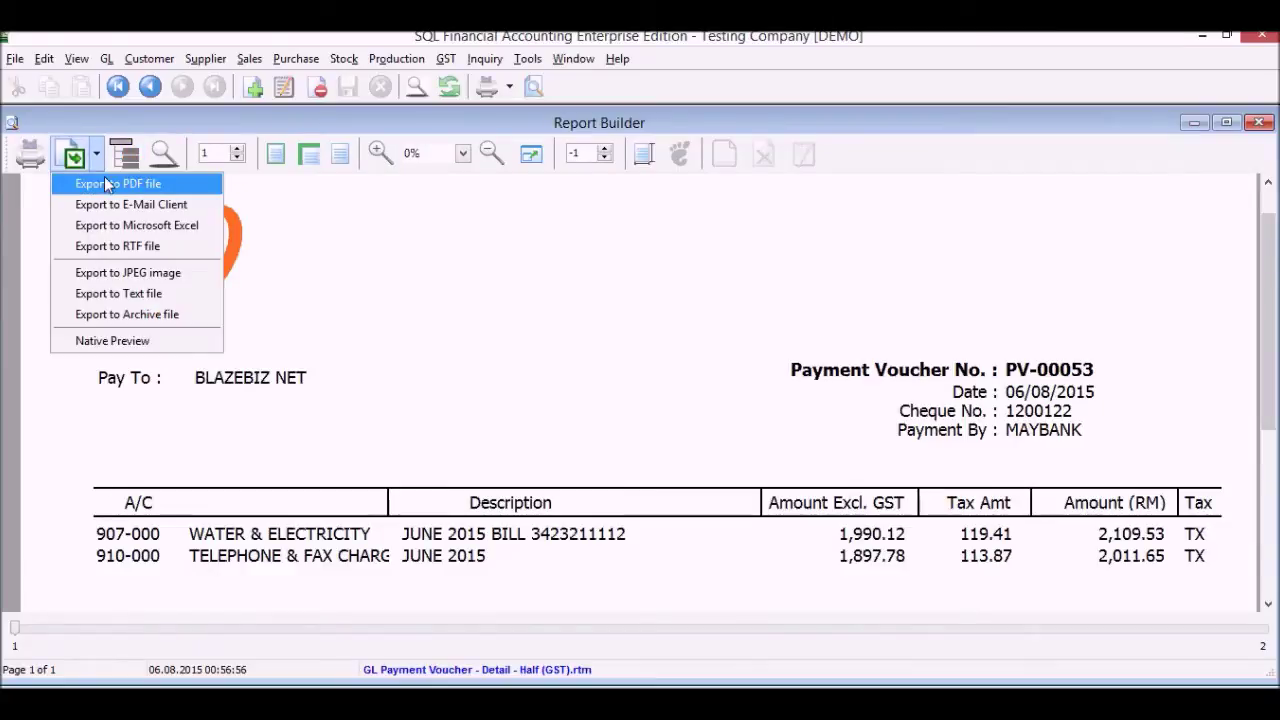
pyautogui.click(132, 316)
pyautogui.click(1258, 122)
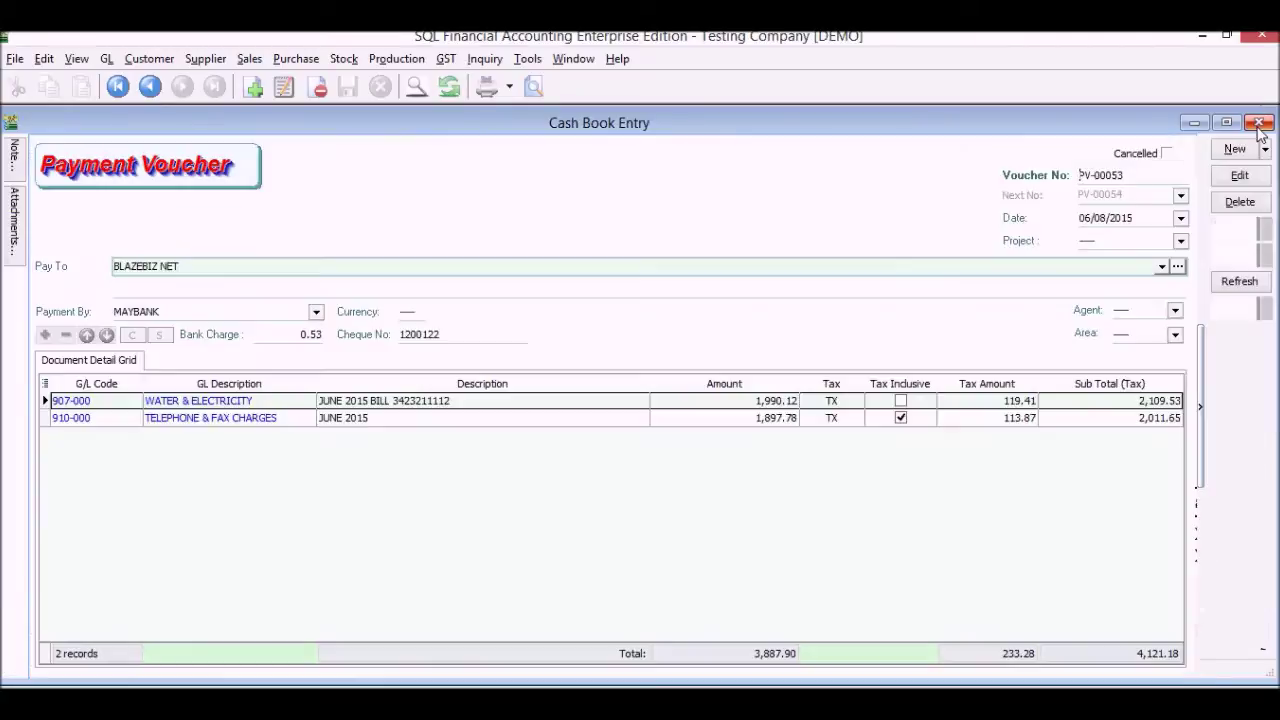
pyautogui.click(1258, 123)
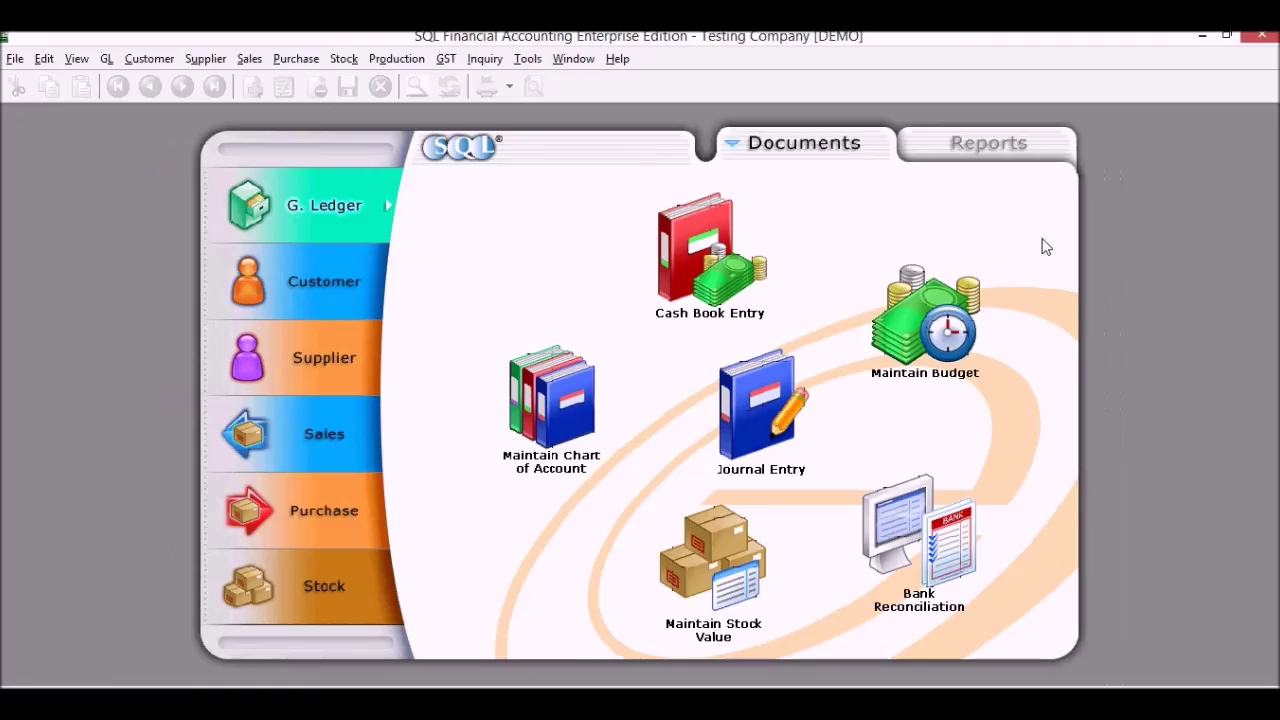
# Open Journal Entry and start a new entry for BANK CHARGE GST ADJUSTMENT
pyautogui.click(750, 424)
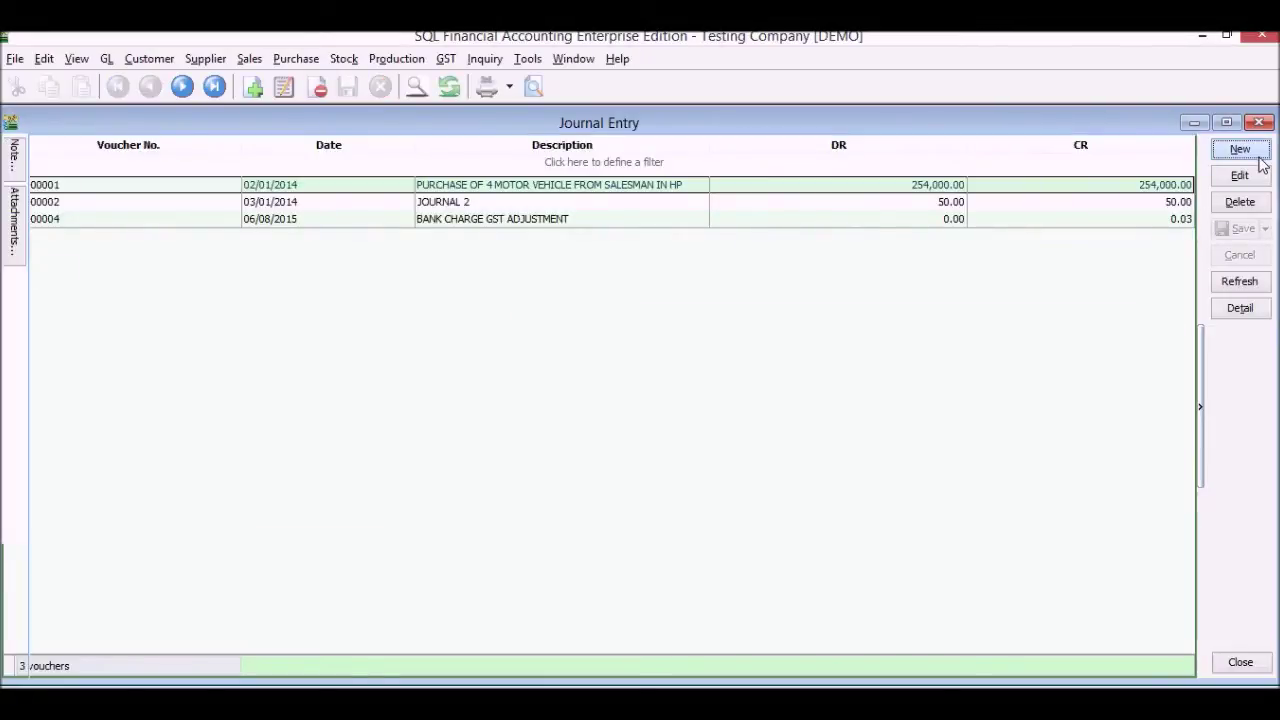
pyautogui.click(1258, 157)
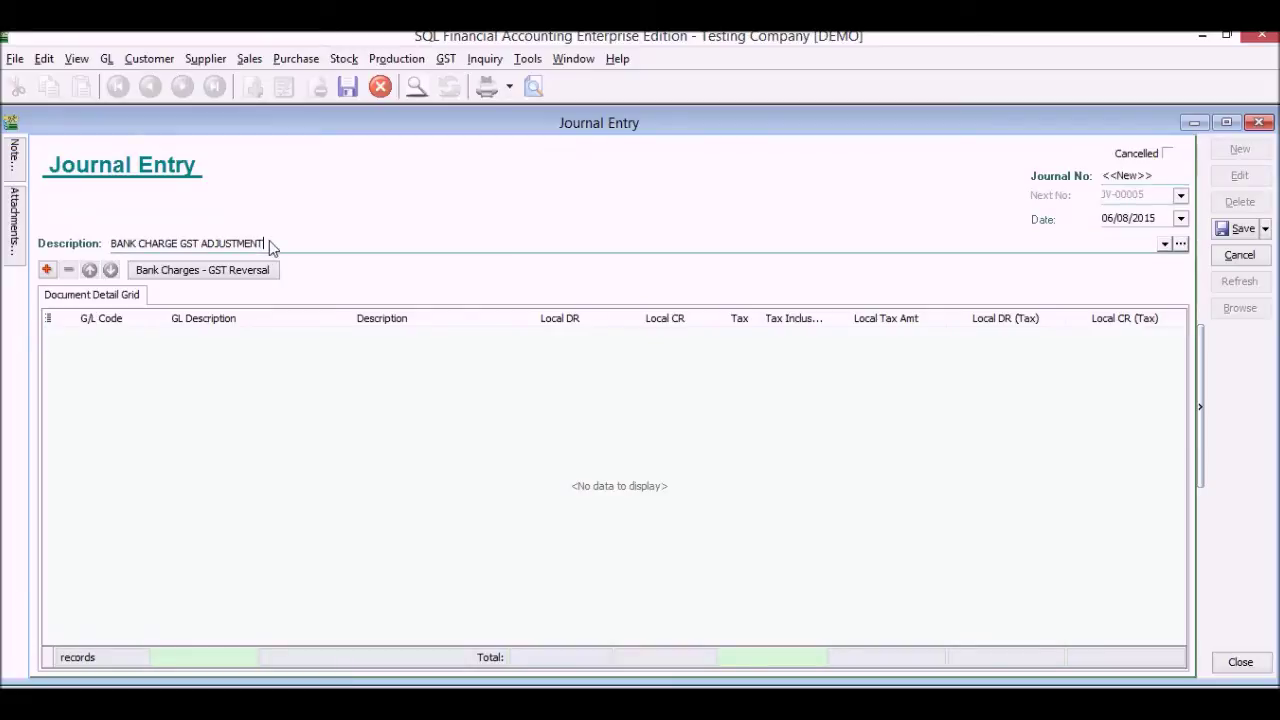
# Run Bank Charges - GST Reversal on 902-000 with taxable 0.50 and tax 0.03, saving JV-00005
pyautogui.click(254, 271)
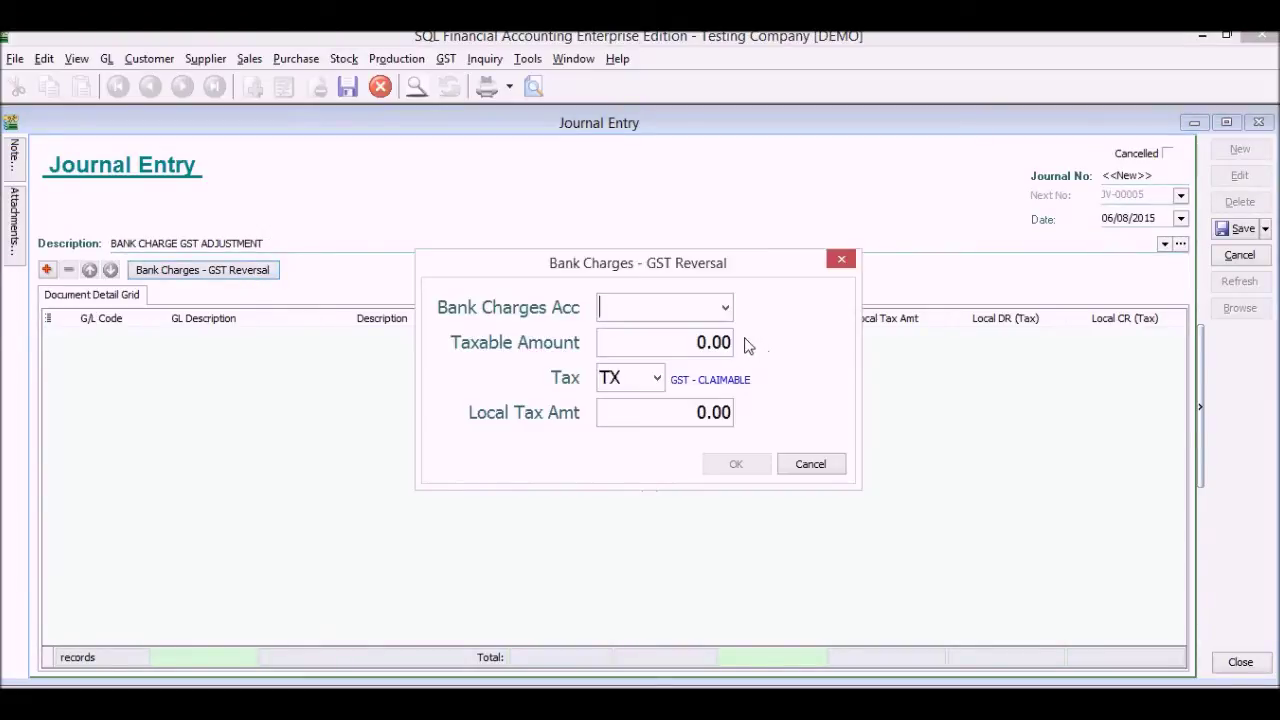
pyautogui.write('B')
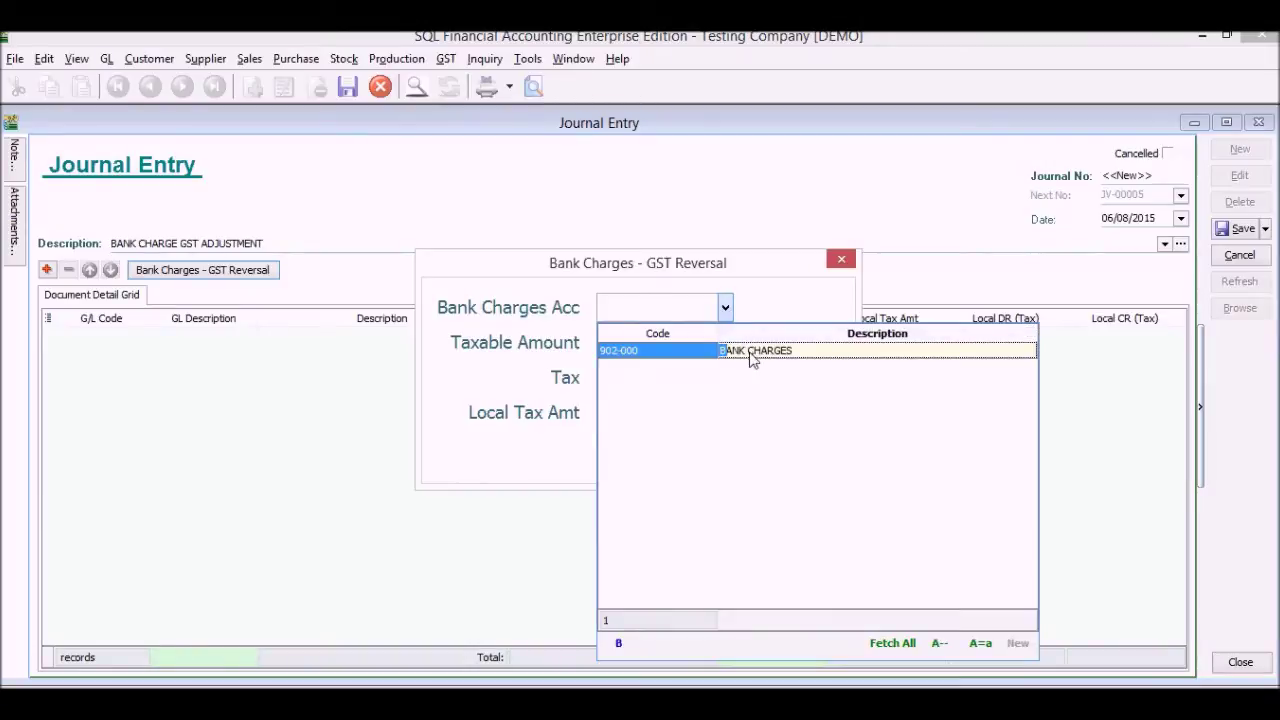
pyautogui.click(750, 351)
pyautogui.click(702, 345)
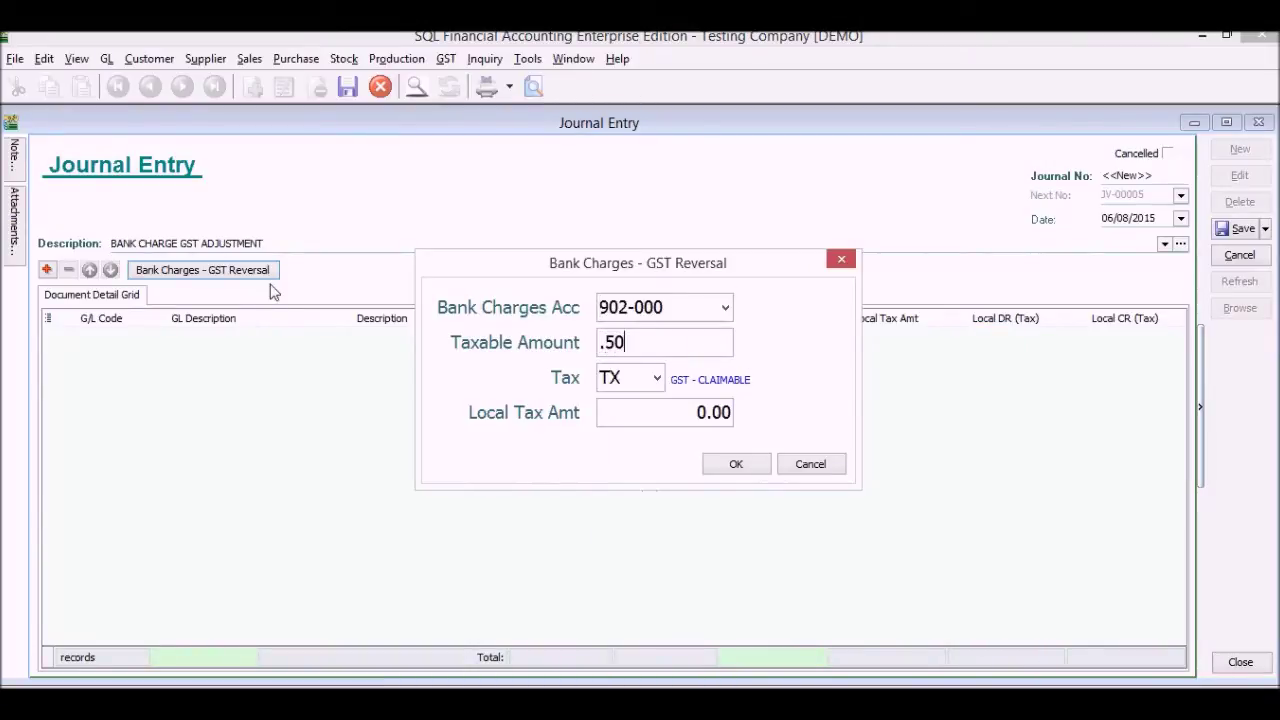
pyautogui.click(646, 414)
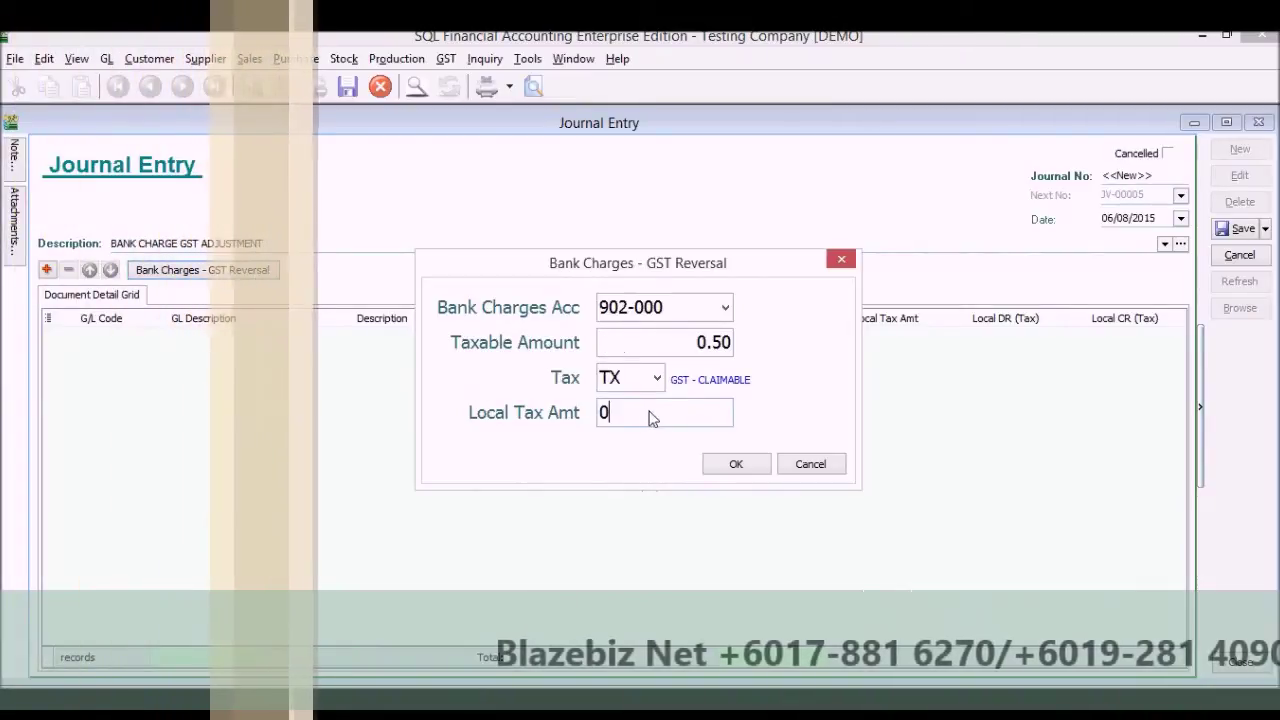
pyautogui.write('.03')
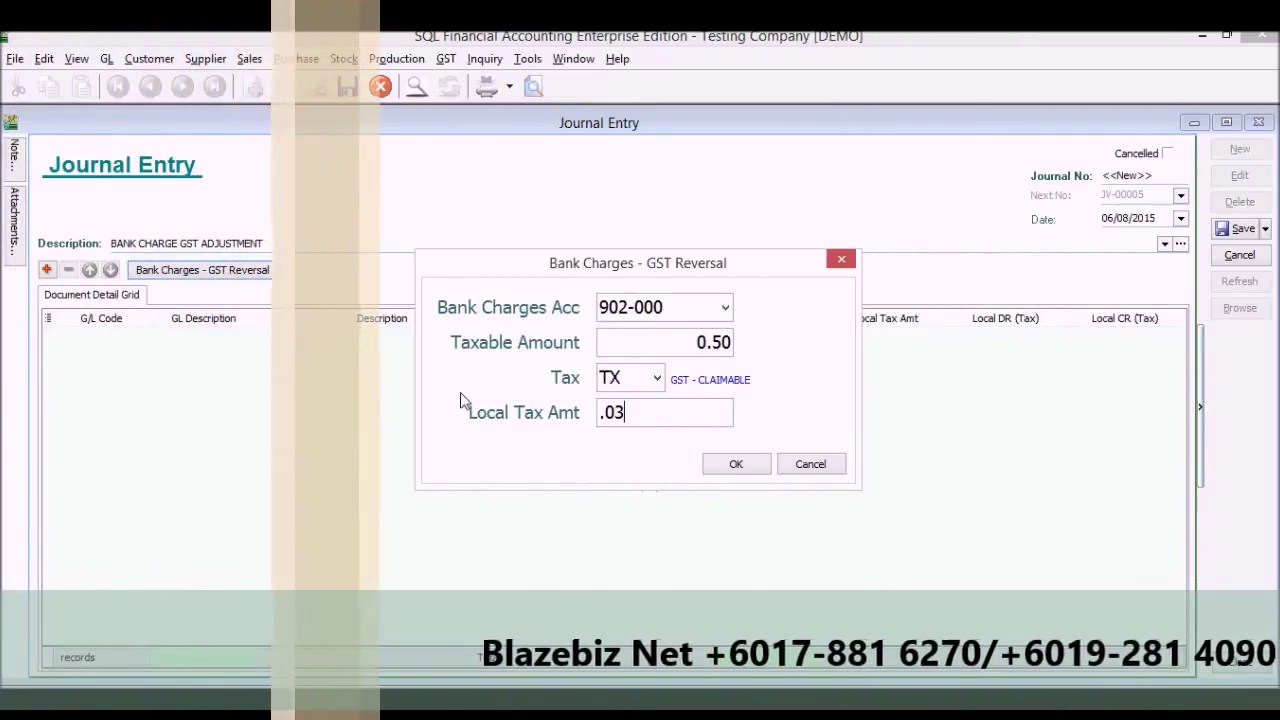
pyautogui.click(736, 464)
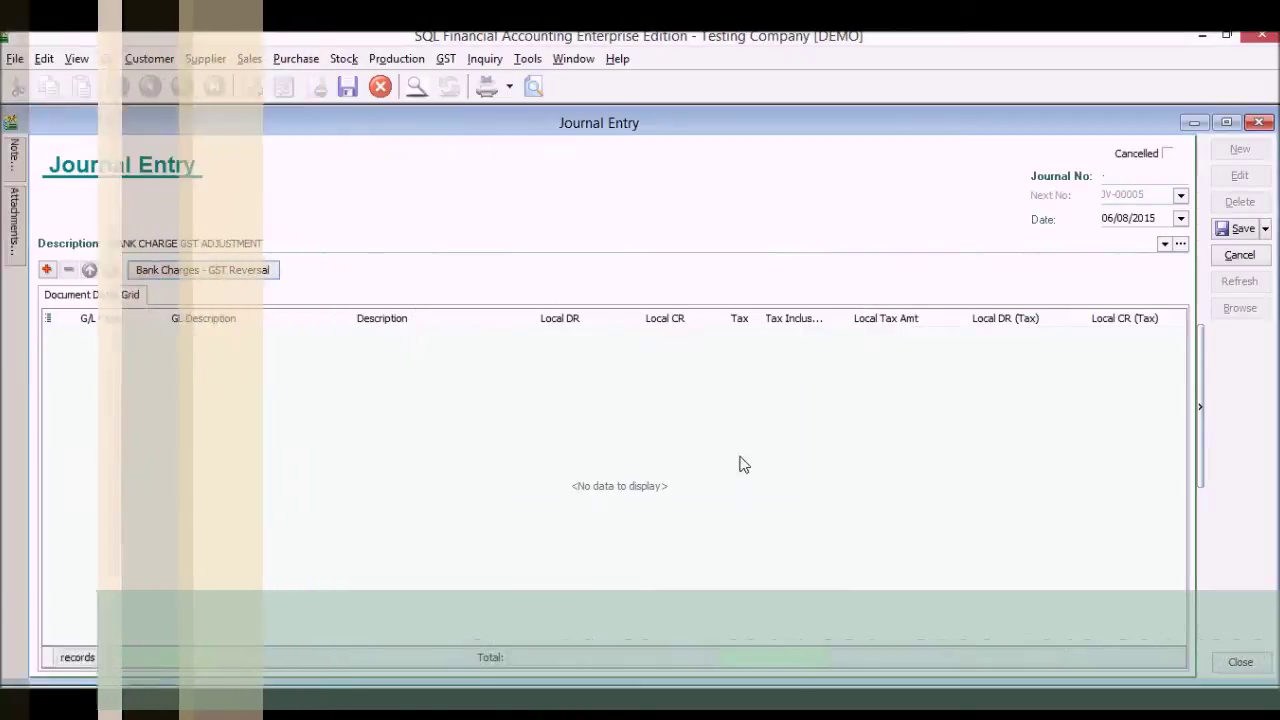
pyautogui.click(1240, 228)
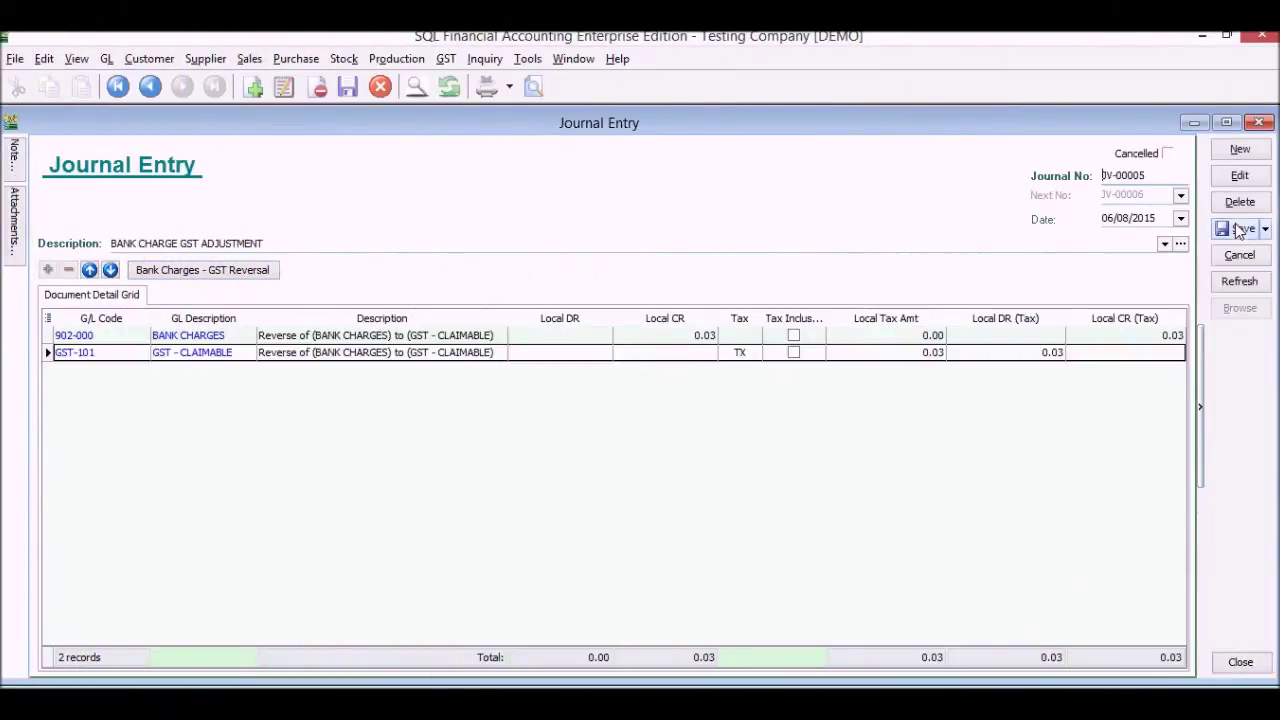
pyautogui.click(533, 86)
# Preview JV-00005 as GL Journal Voucher - Half (GST), then close the preview and Journal Entry
pyautogui.doubleClick(590, 321)
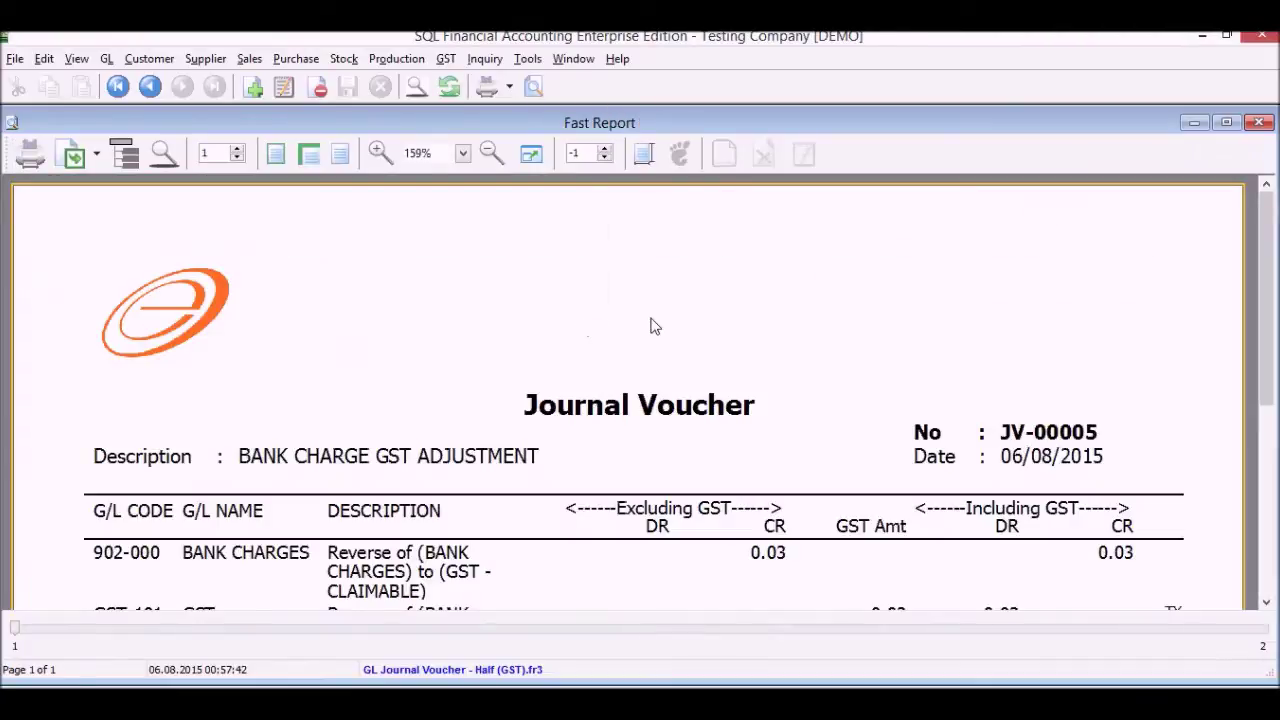
pyautogui.scroll(-4, 660, 338)
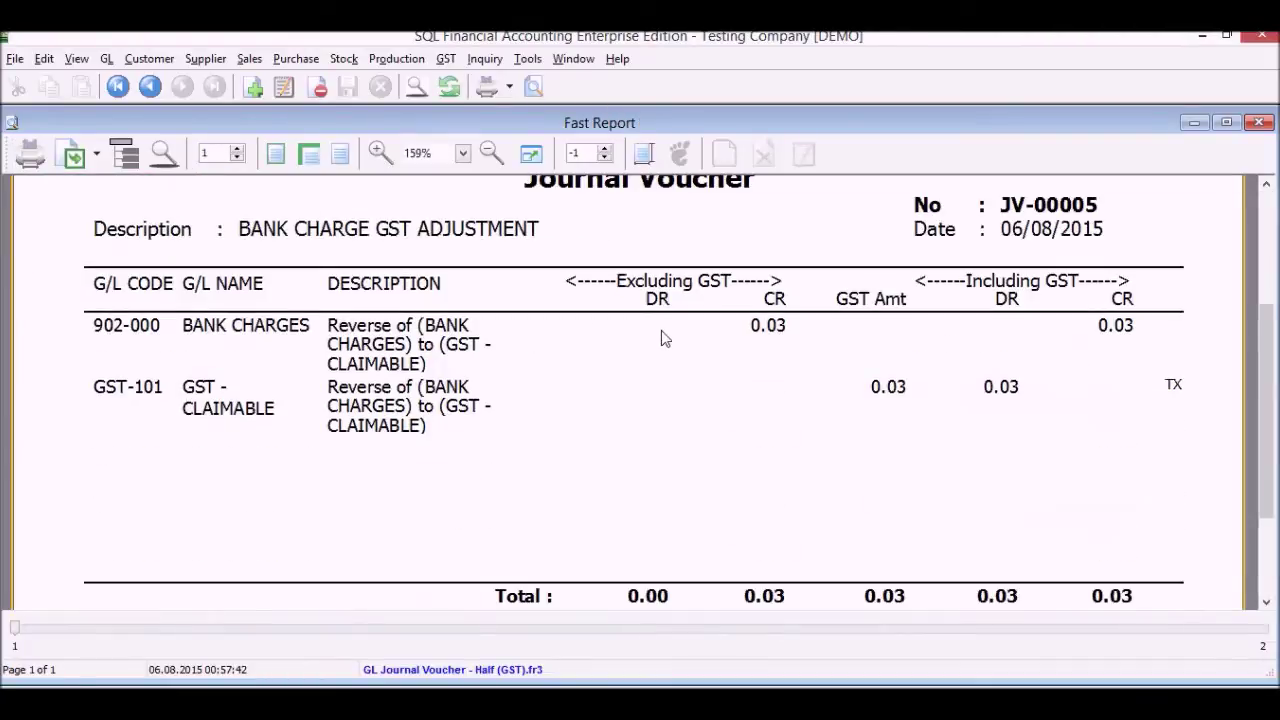
pyautogui.click(1262, 122)
pyautogui.click(1260, 122)
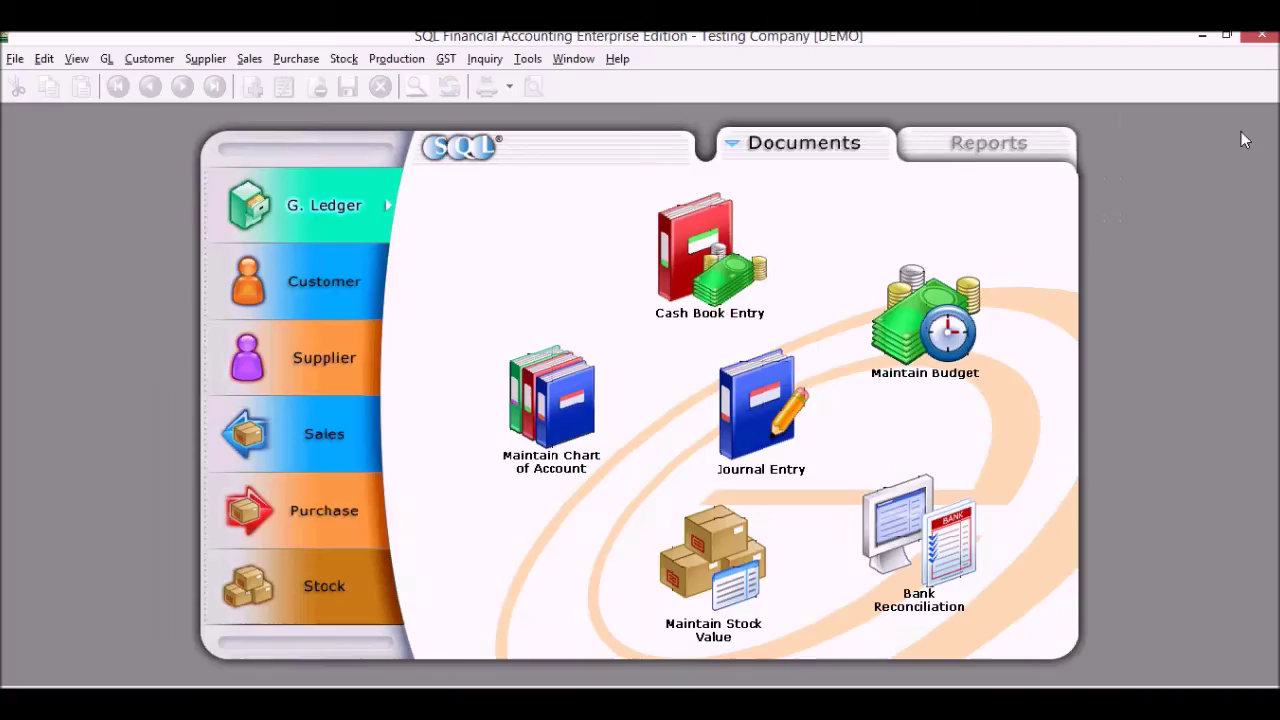
# Edit the MAYBANK reconciliation, untick Display Period and Show Unticked, and tick the bounced 4,000.00 entry
pyautogui.click(933, 532)
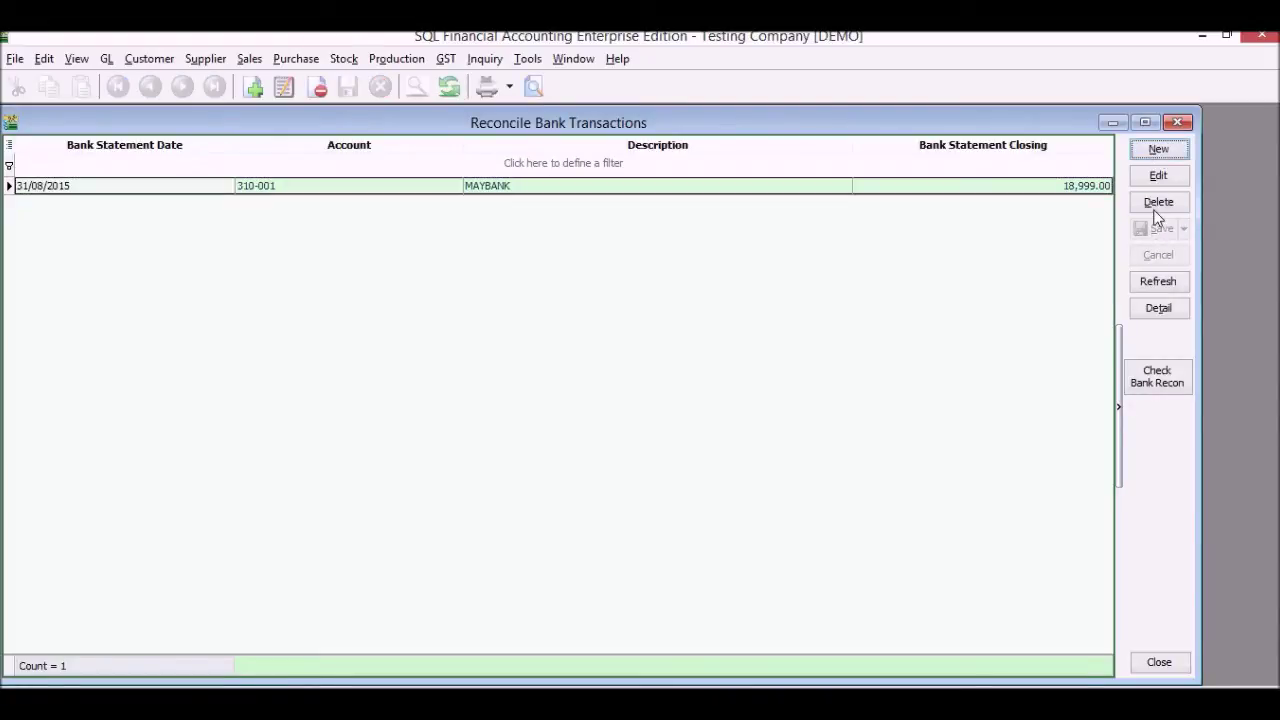
pyautogui.click(1159, 177)
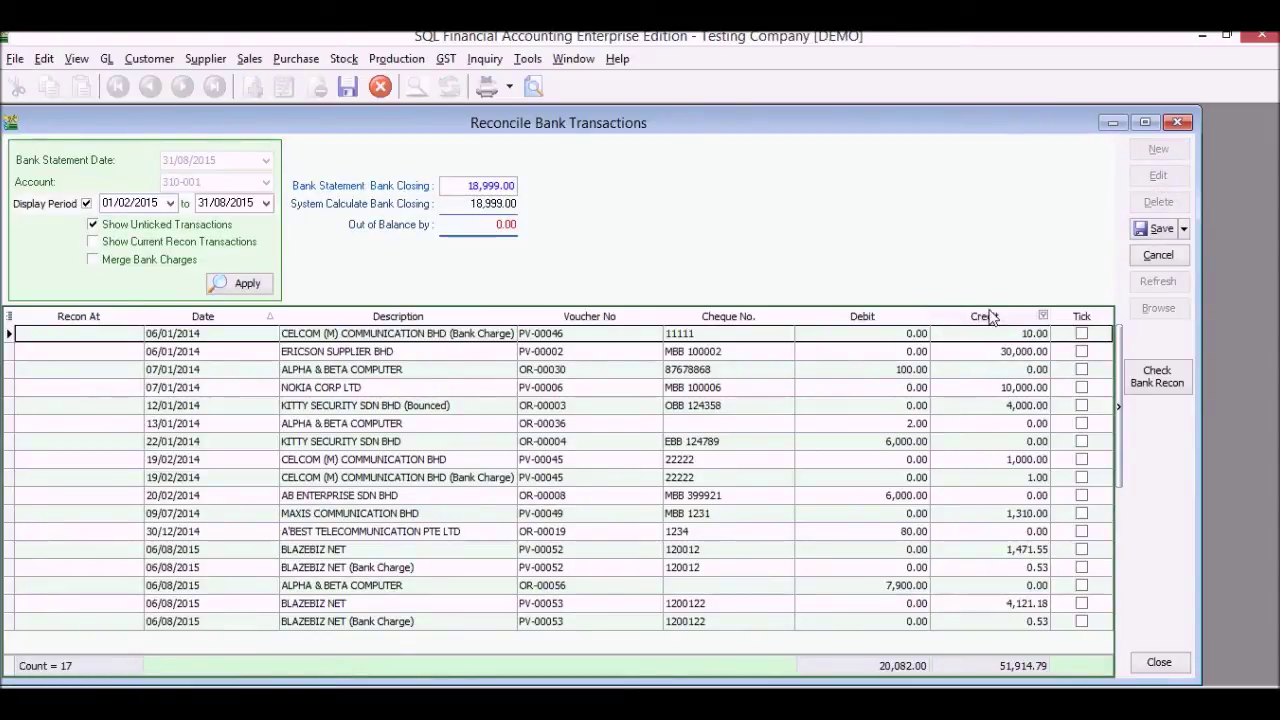
pyautogui.click(86, 203)
pyautogui.click(93, 224)
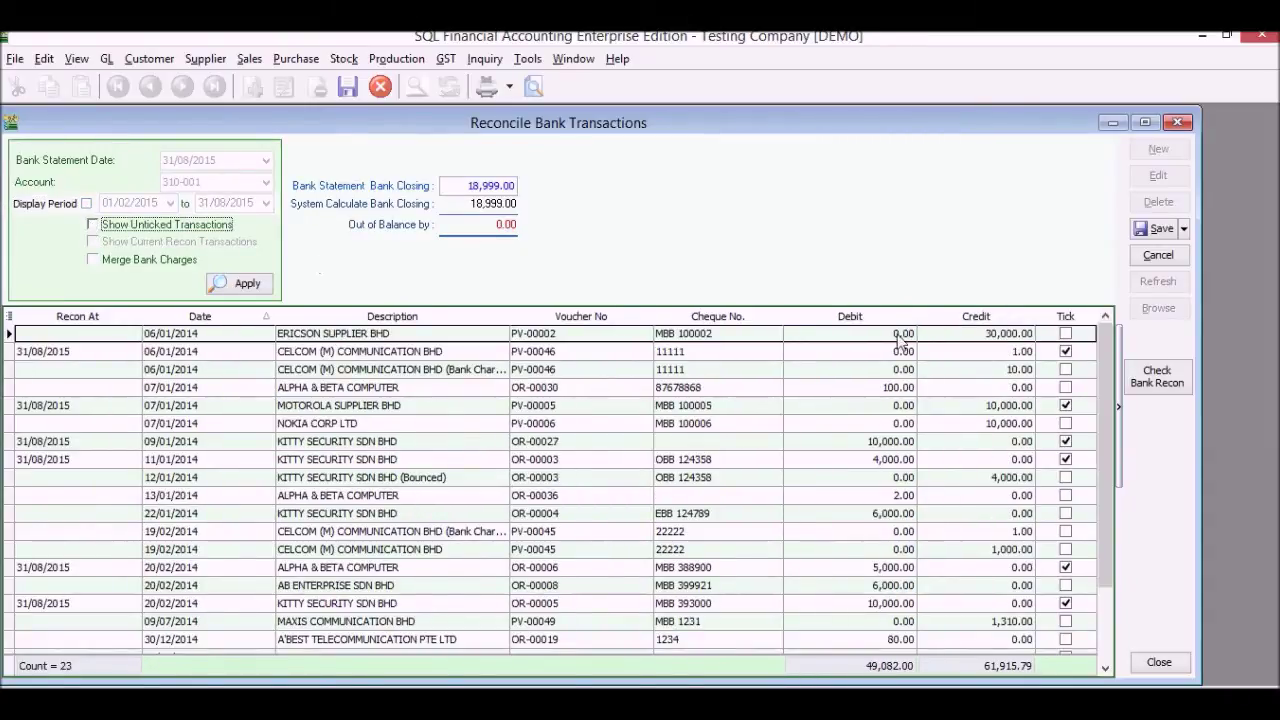
pyautogui.click(1105, 398)
pyautogui.moveTo(1104, 398); pyautogui.dragTo(1074, 432)
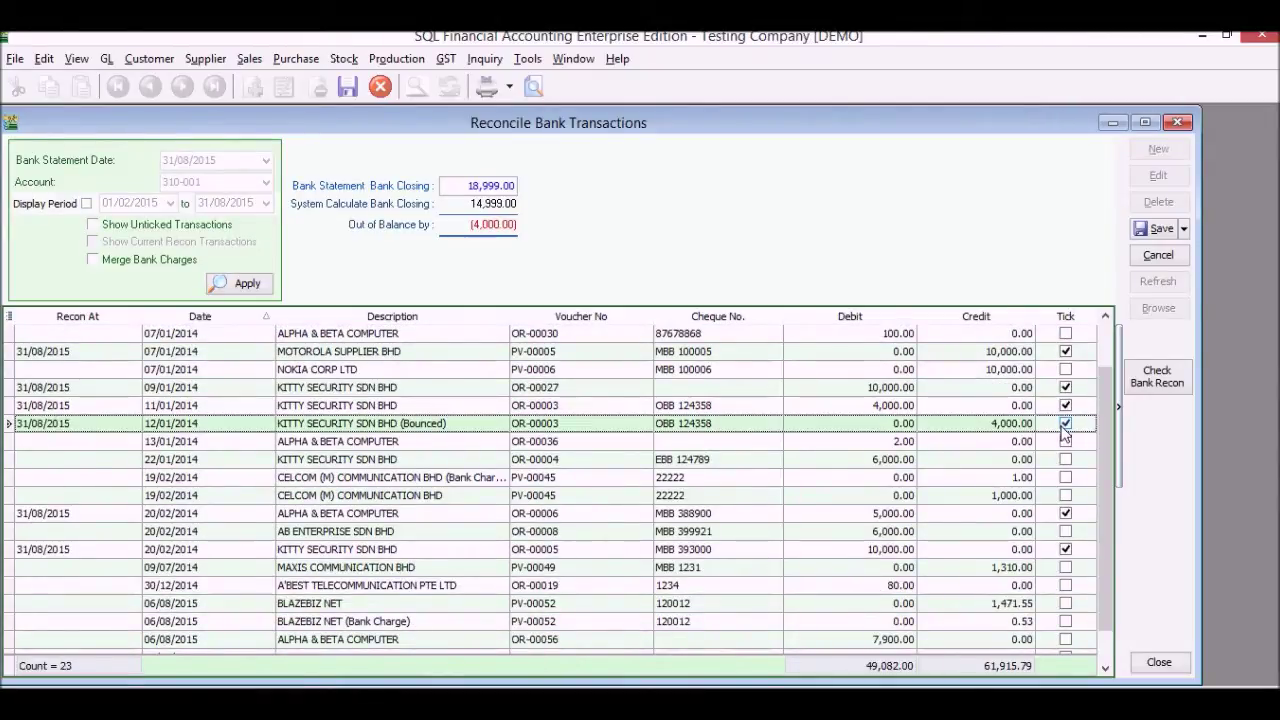
# Set the bank closing balance to 14,999.00 and save the reconciliation
pyautogui.click(500, 186)
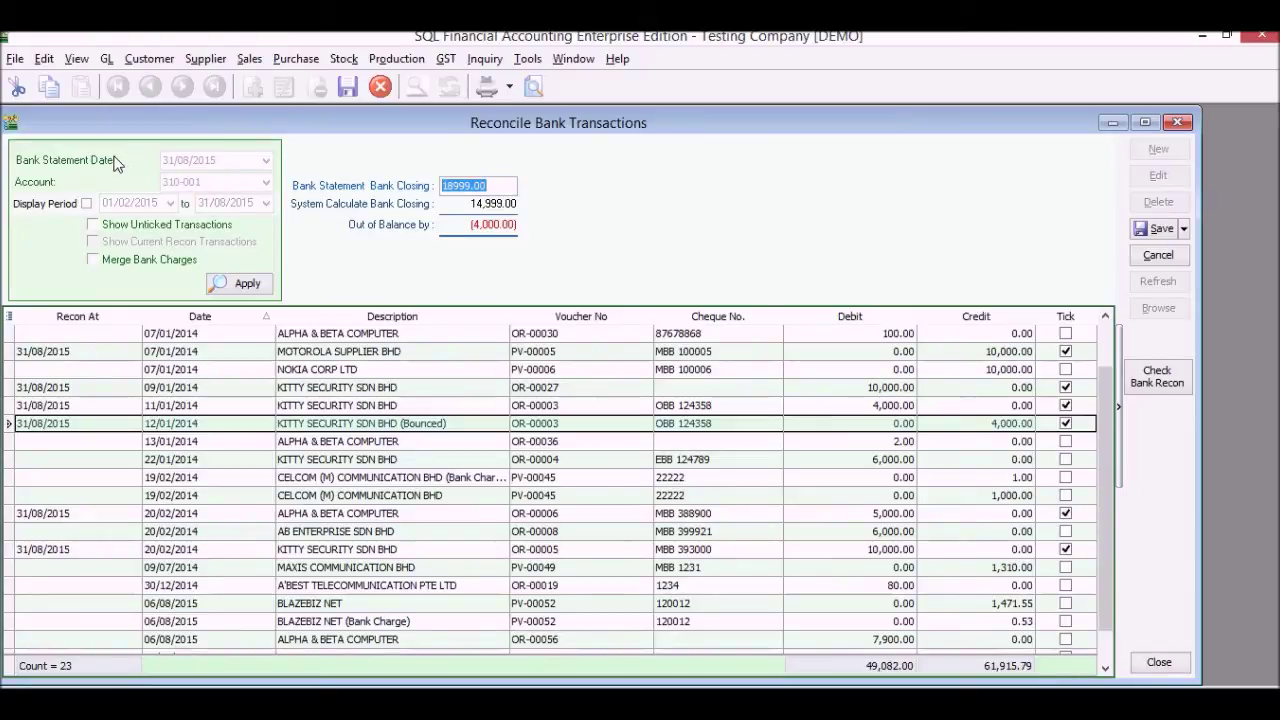
pyautogui.write('14,9')
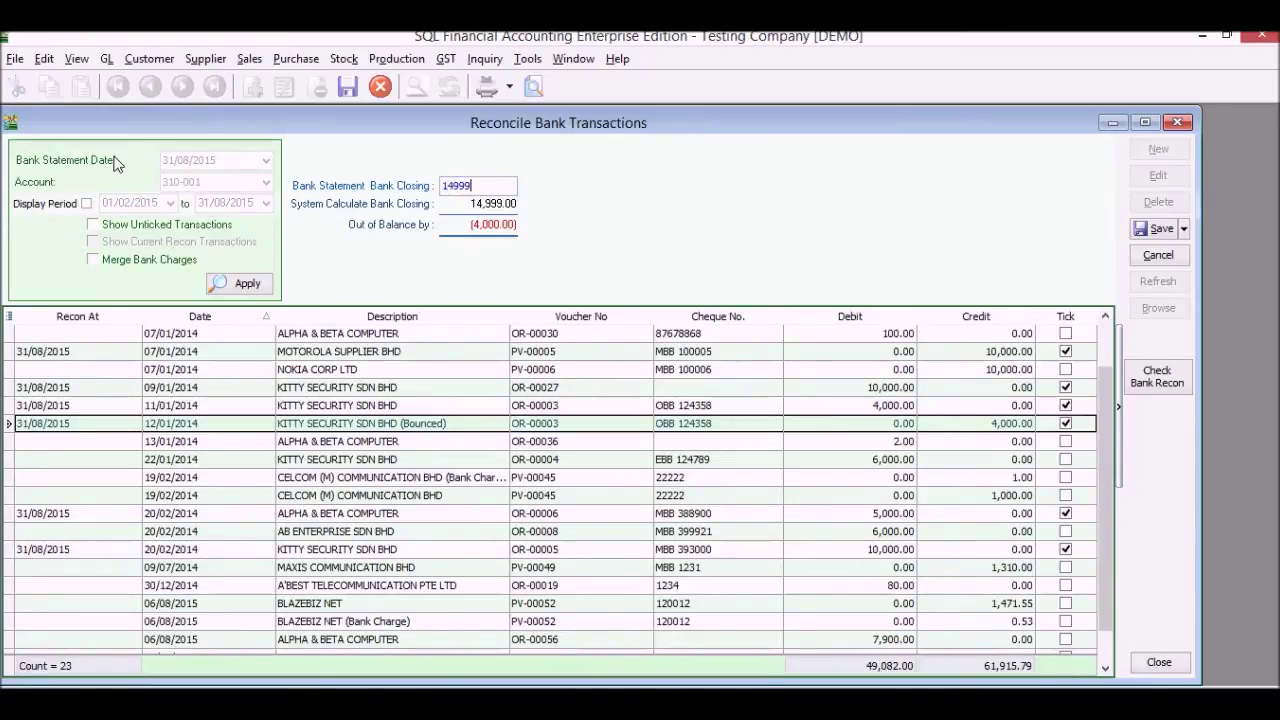
pyautogui.write('99')
pyautogui.press('Tab')
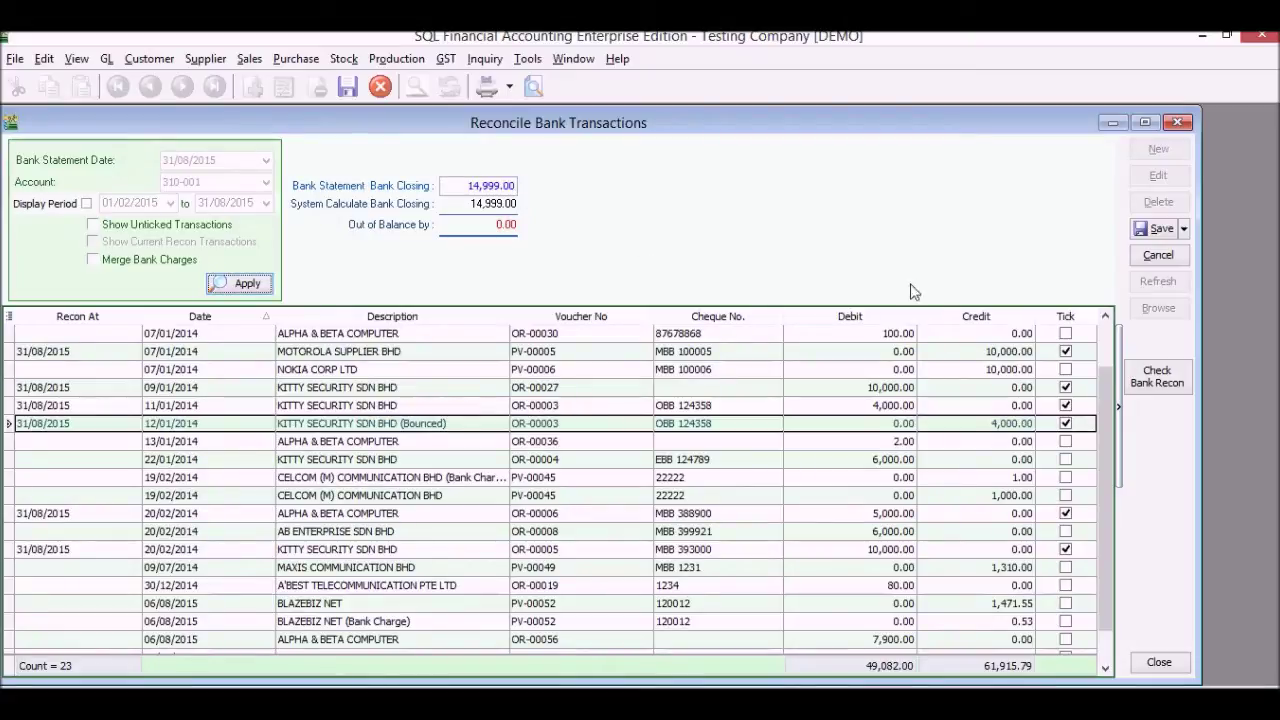
pyautogui.click(1157, 231)
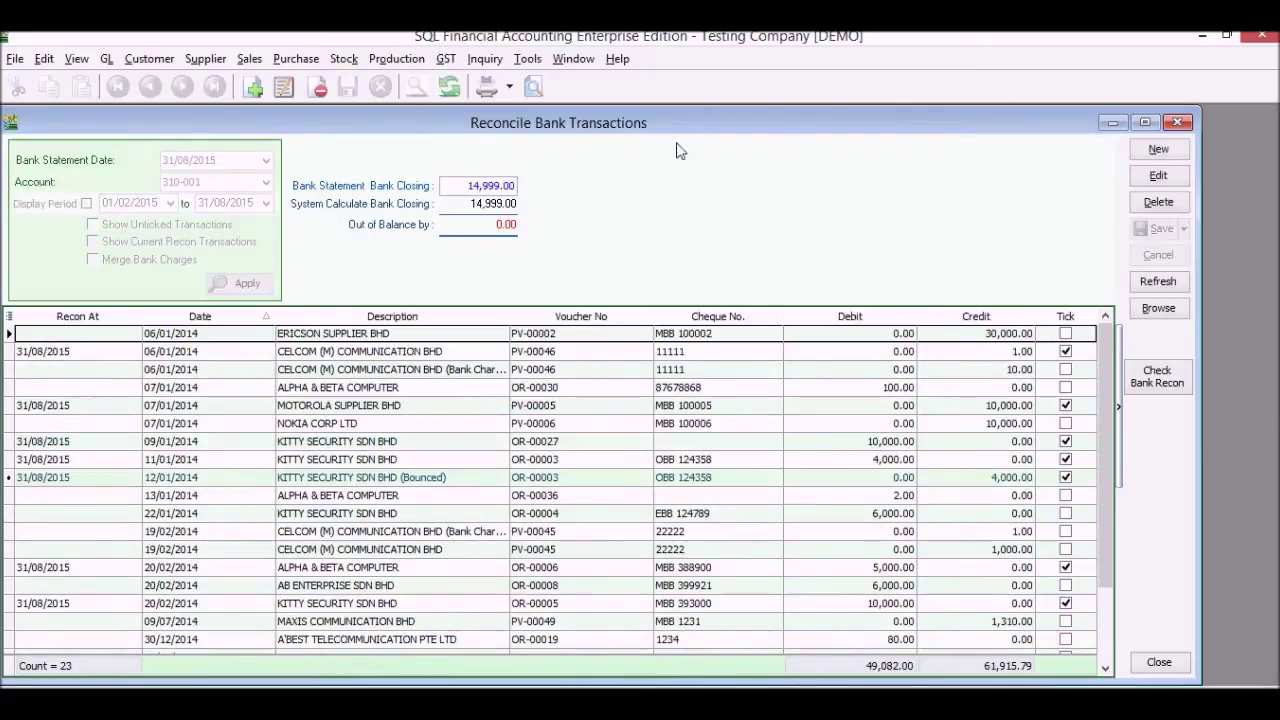
# Preview the bank reconciliation report, then close it and the reconciliation window
pyautogui.click(534, 88)
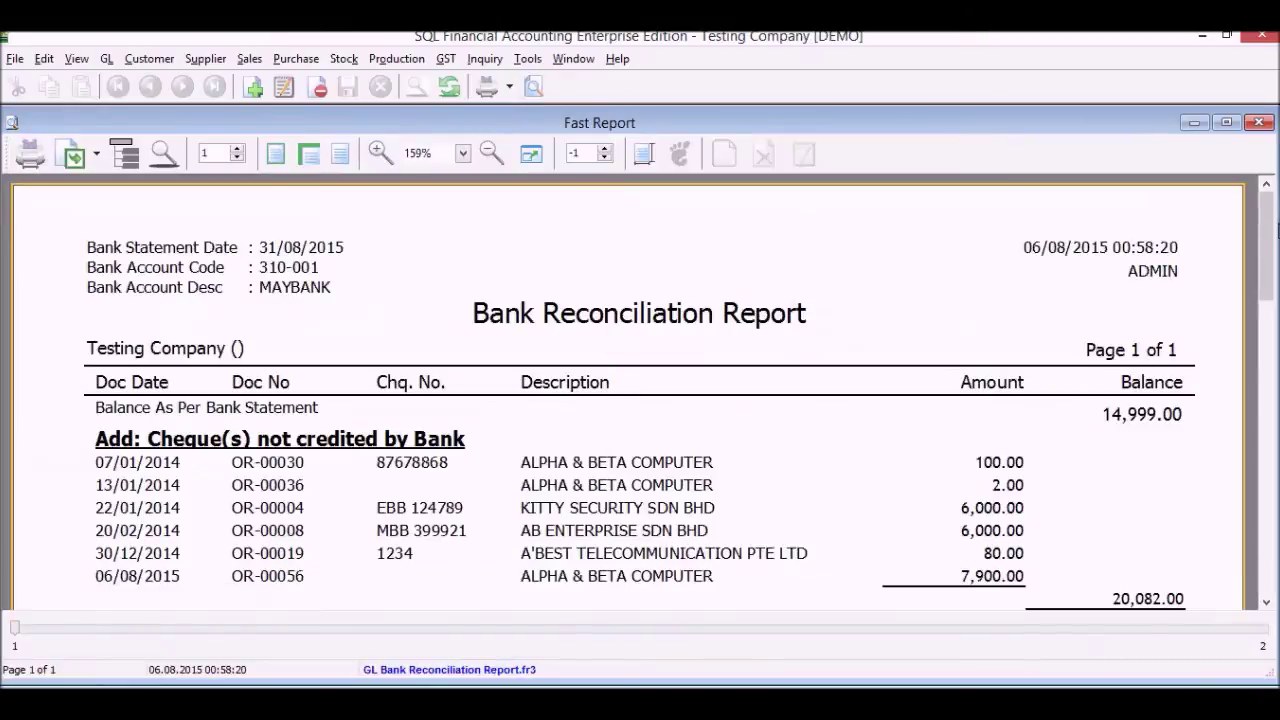
pyautogui.moveTo(1266, 243); pyautogui.dragTo(1270, 247)
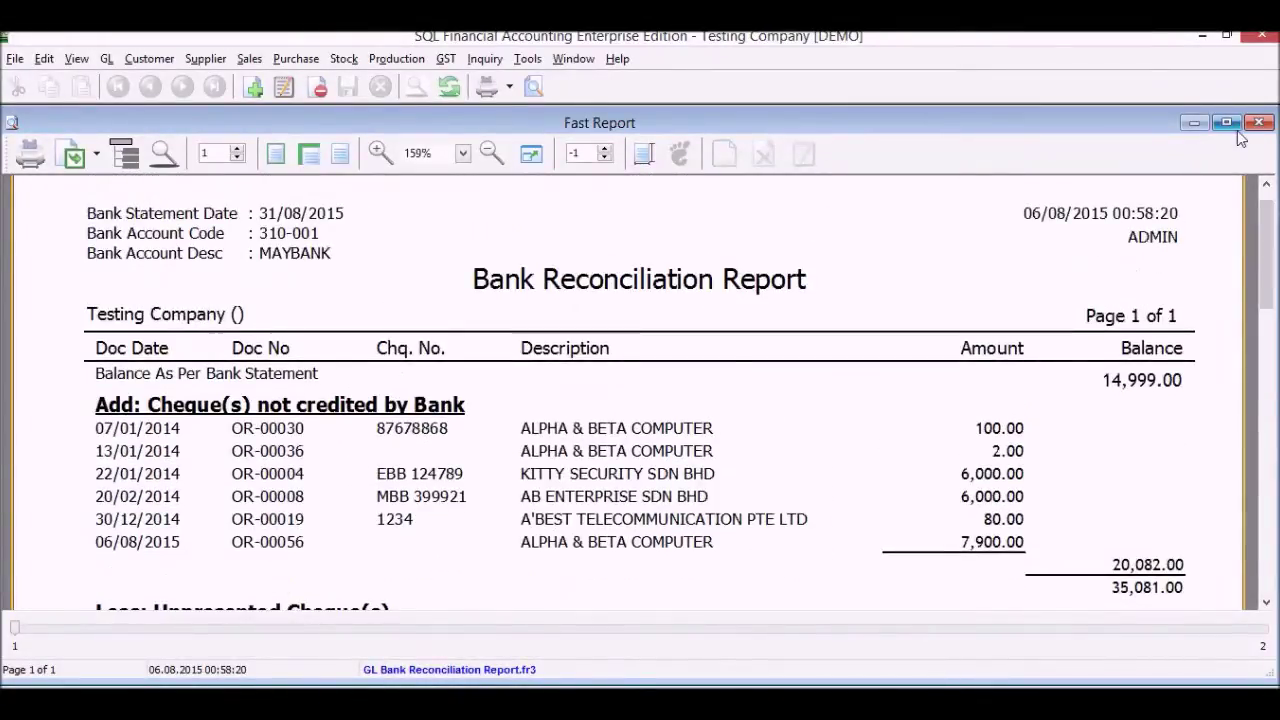
pyautogui.click(1257, 125)
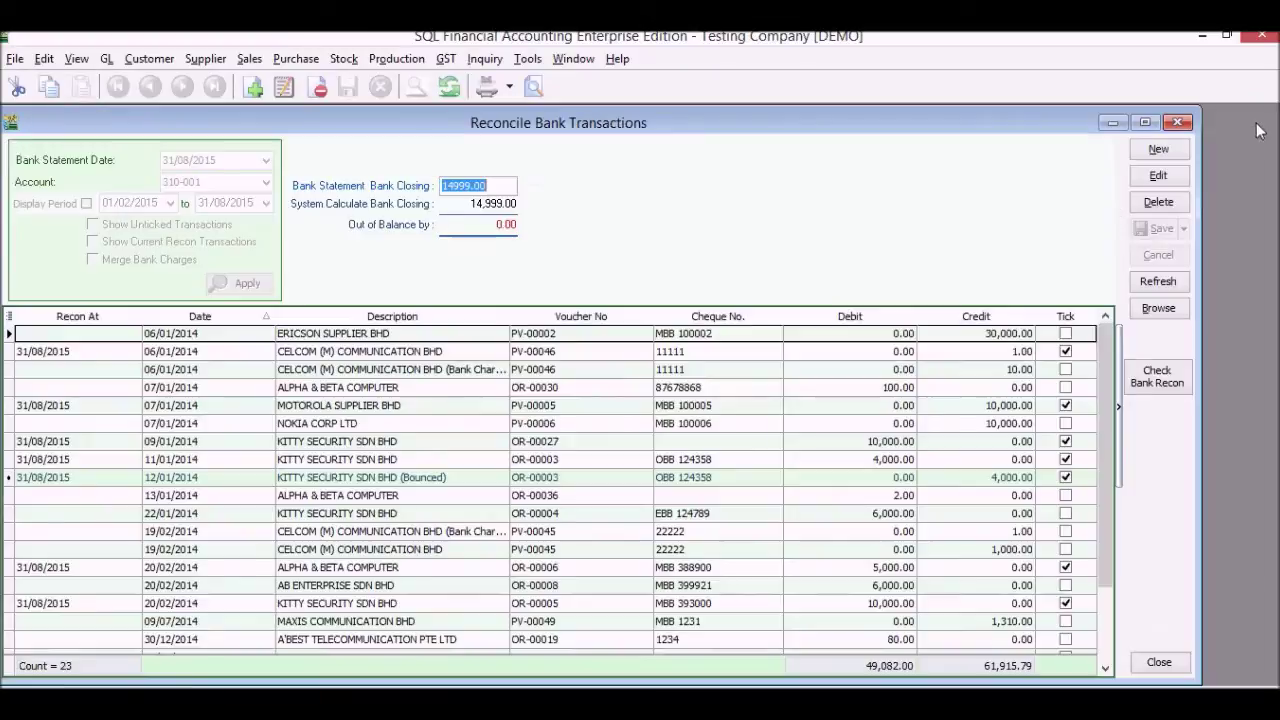
pyautogui.click(1184, 123)
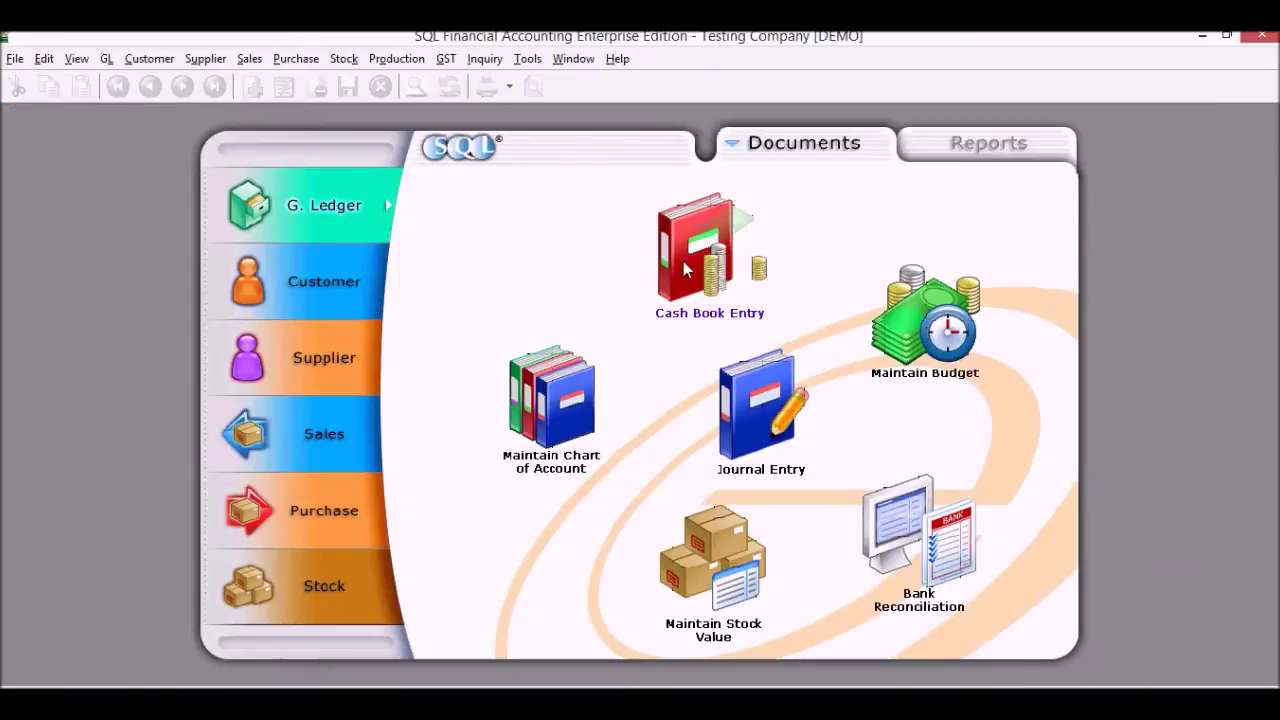
# Generate the Profit & Loss Statement in This Month vs This Year format
pyautogui.click(974, 136)
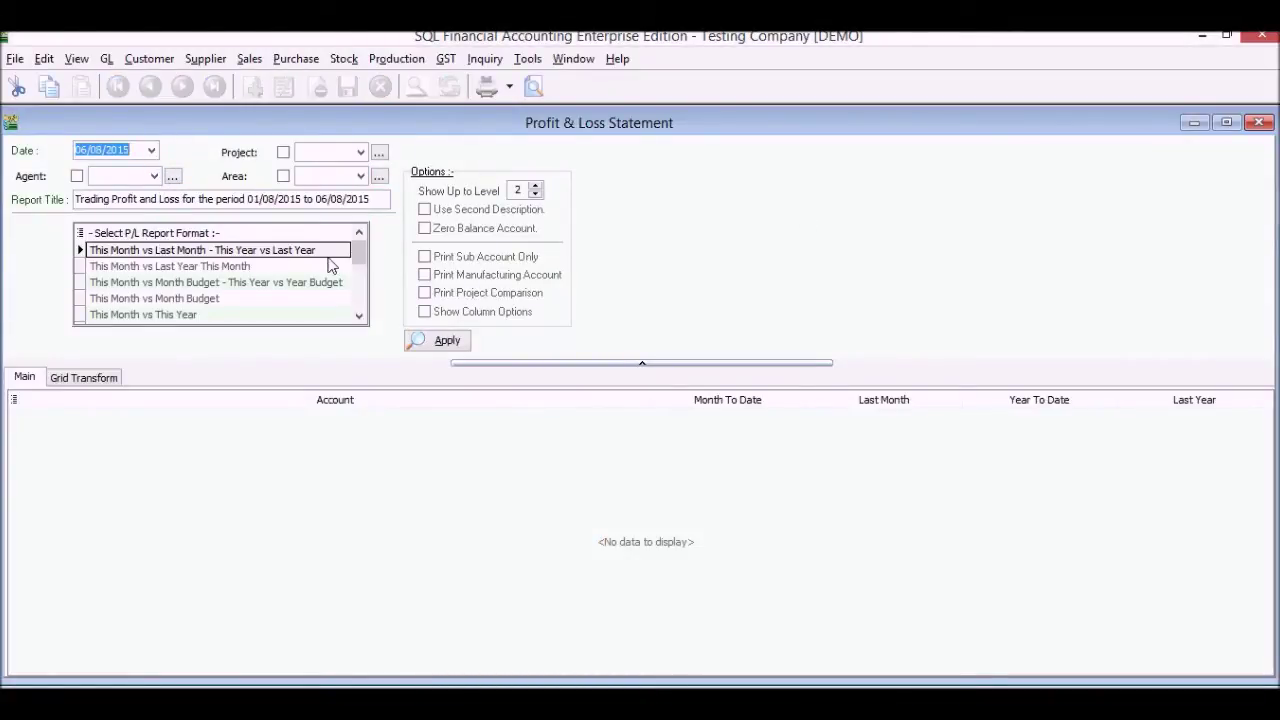
pyautogui.moveTo(357, 251); pyautogui.dragTo(358, 248)
pyautogui.click(222, 302)
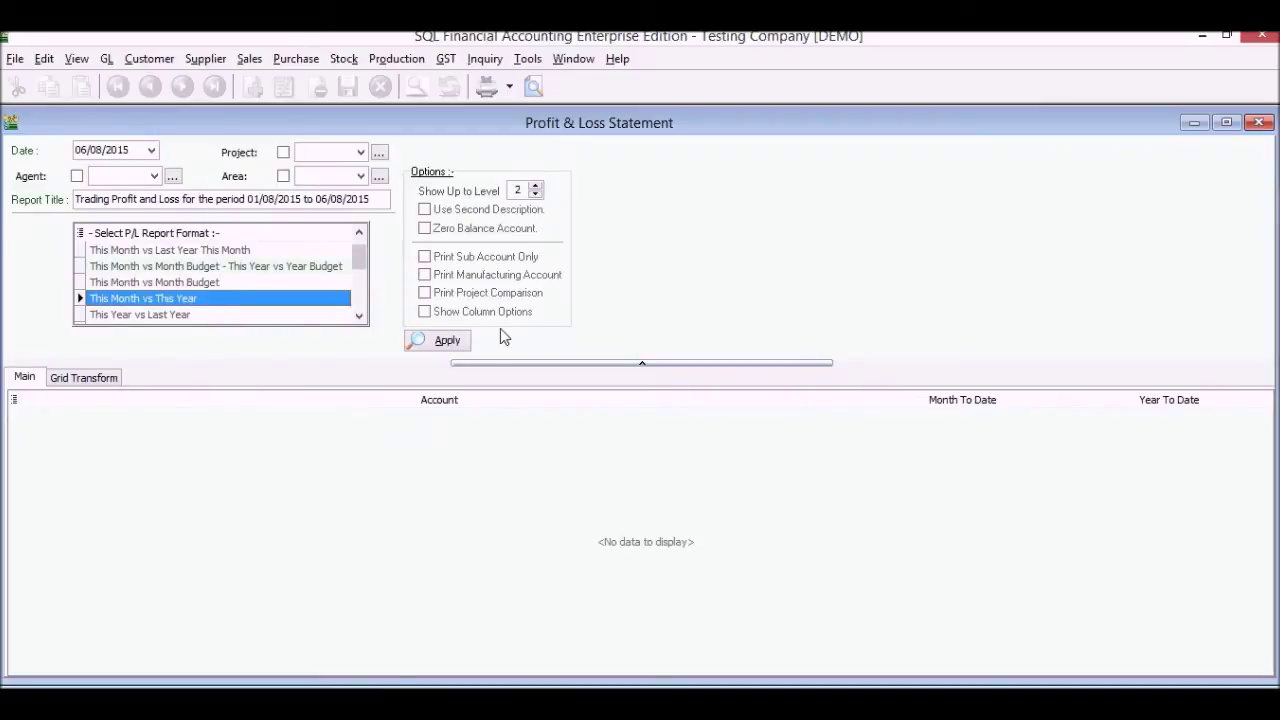
pyautogui.click(447, 343)
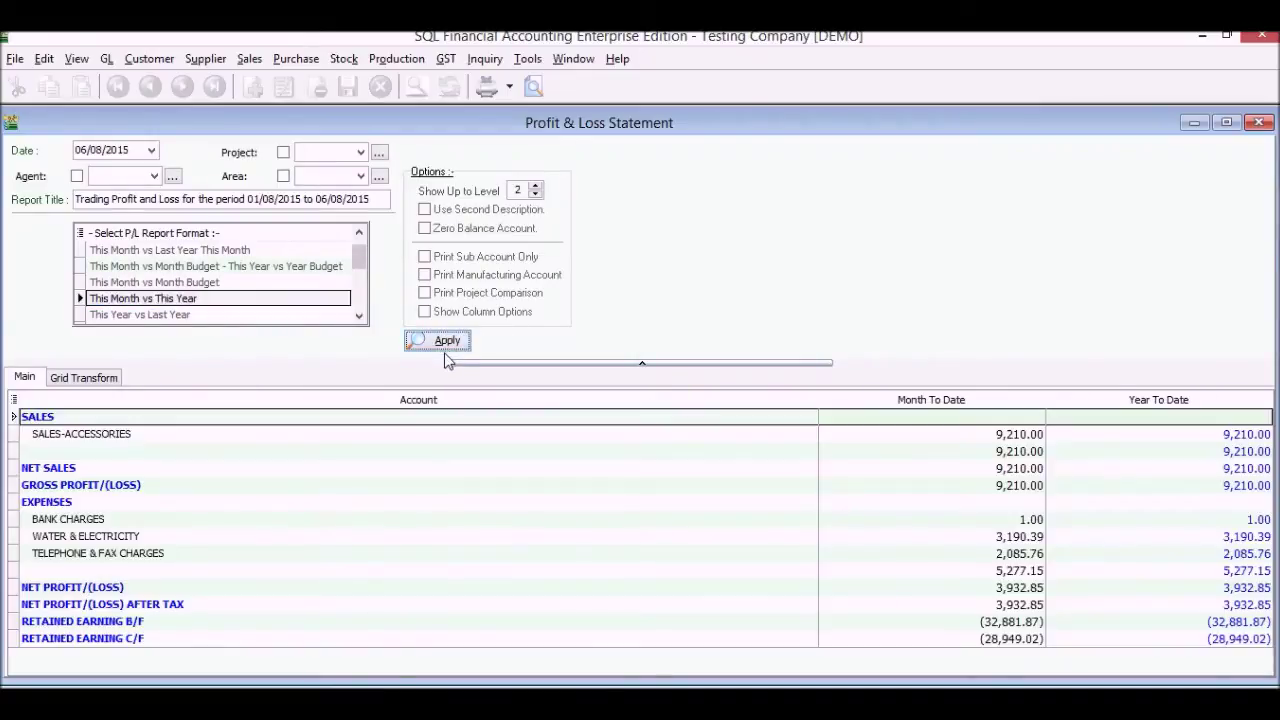
# Preview the P&L report showing 3,932.85 net profit, then close the preview and window
pyautogui.click(535, 93)
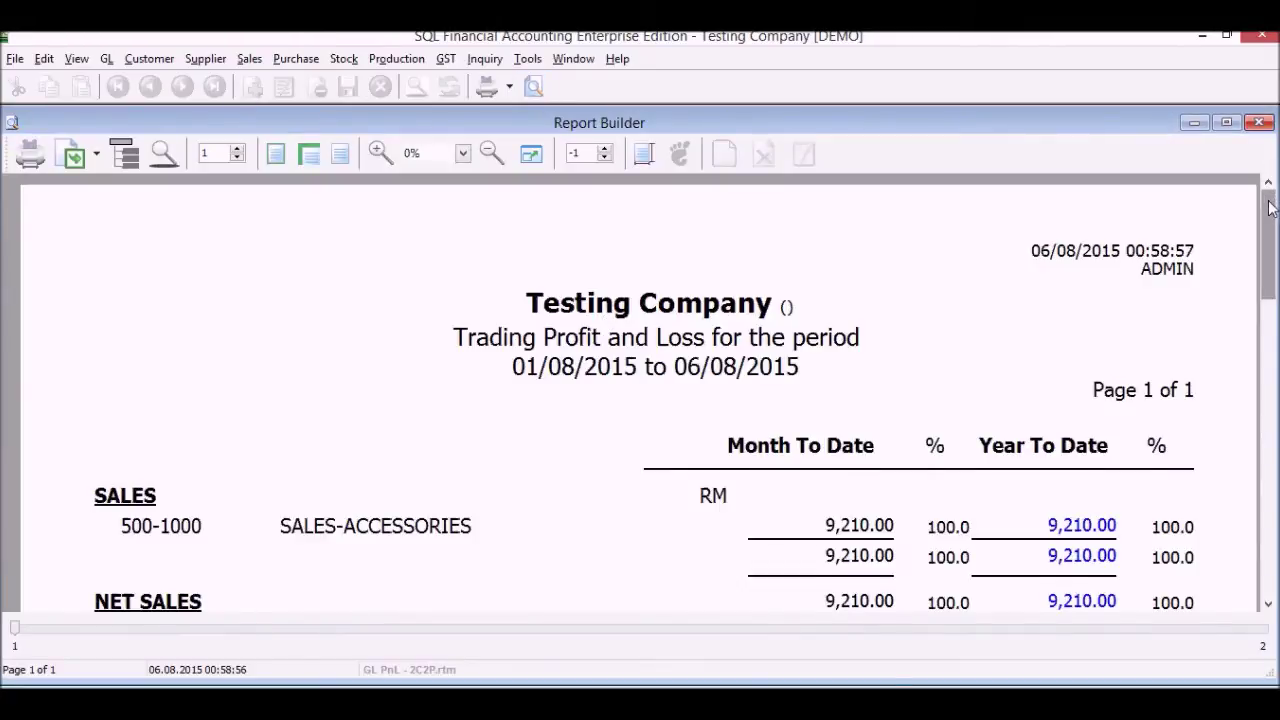
pyautogui.moveTo(1268, 206); pyautogui.dragTo(1268, 316)
pyautogui.click(1260, 123)
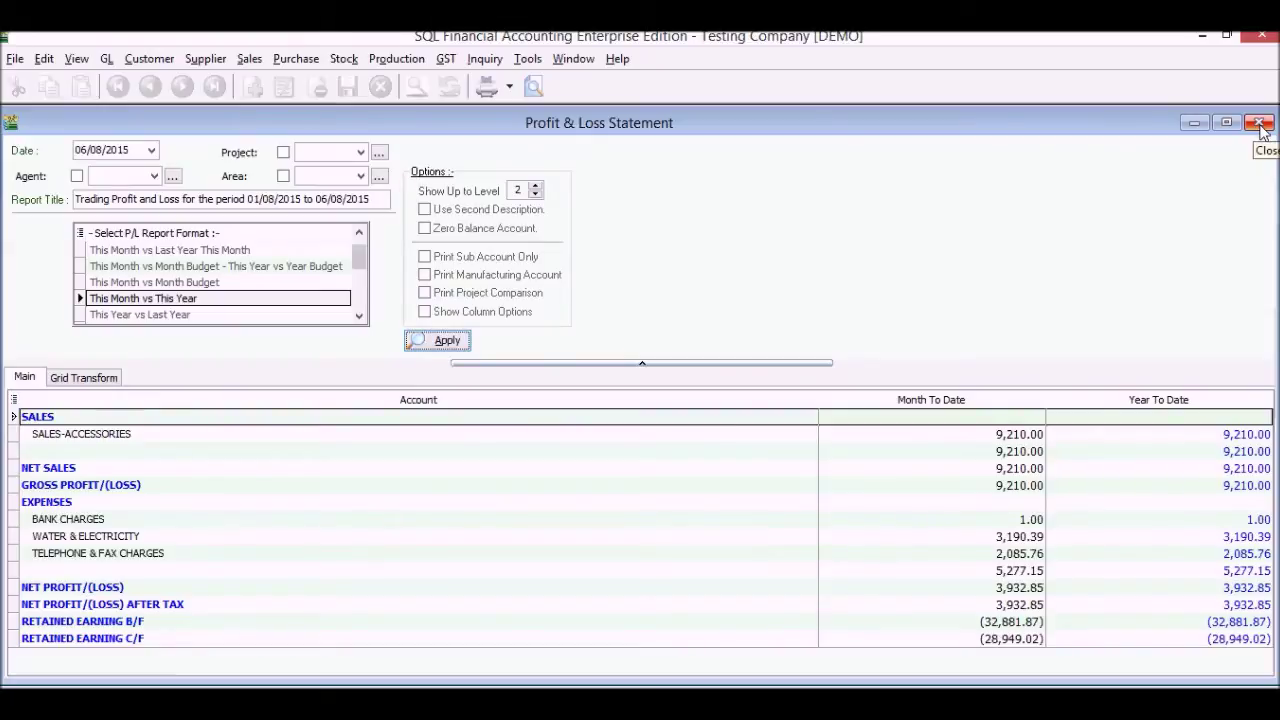
pyautogui.click(1260, 125)
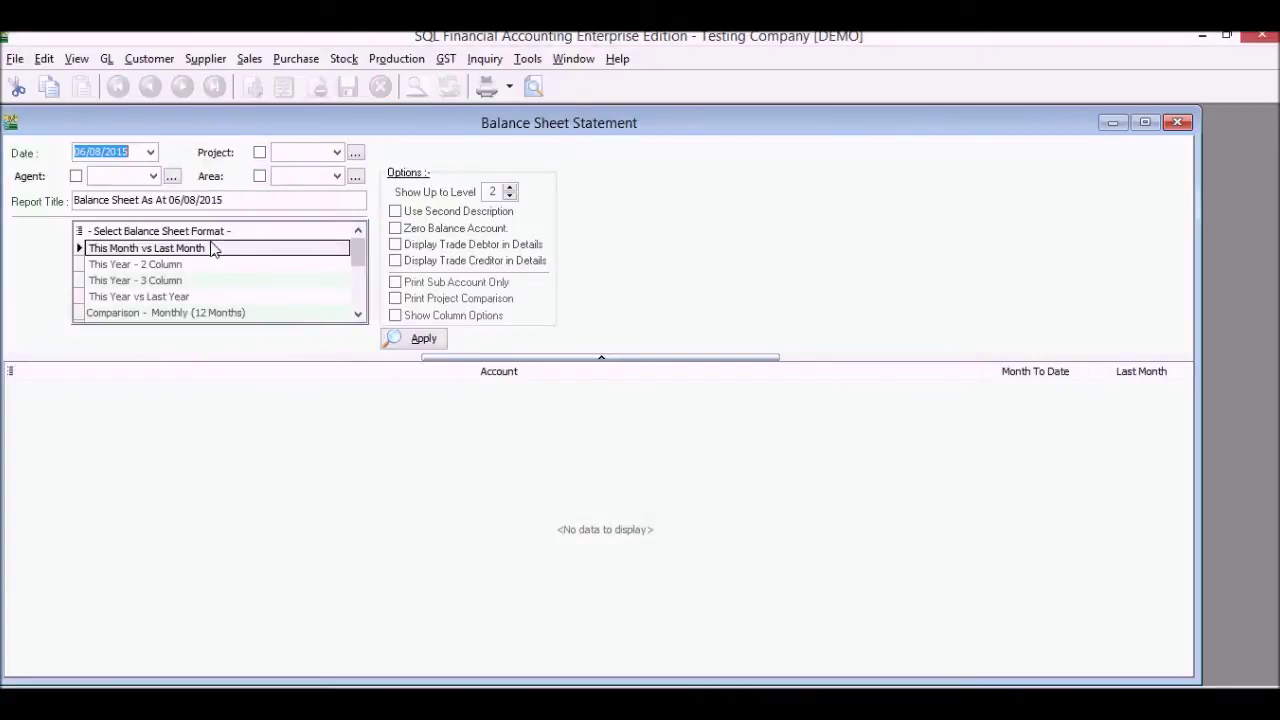
# Generate the Balance Sheet as at 06/08/2015 in This Year - 2 Column format
pyautogui.click(188, 265)
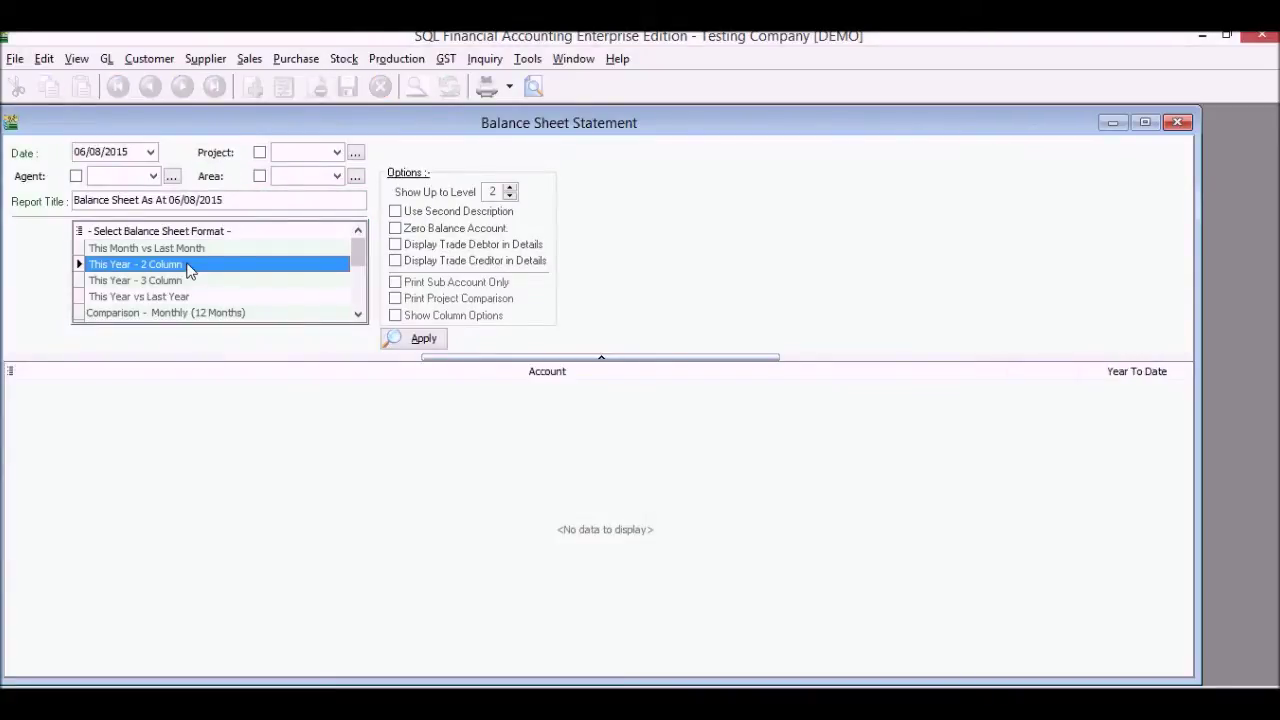
pyautogui.click(189, 298)
pyautogui.click(191, 266)
pyautogui.click(424, 340)
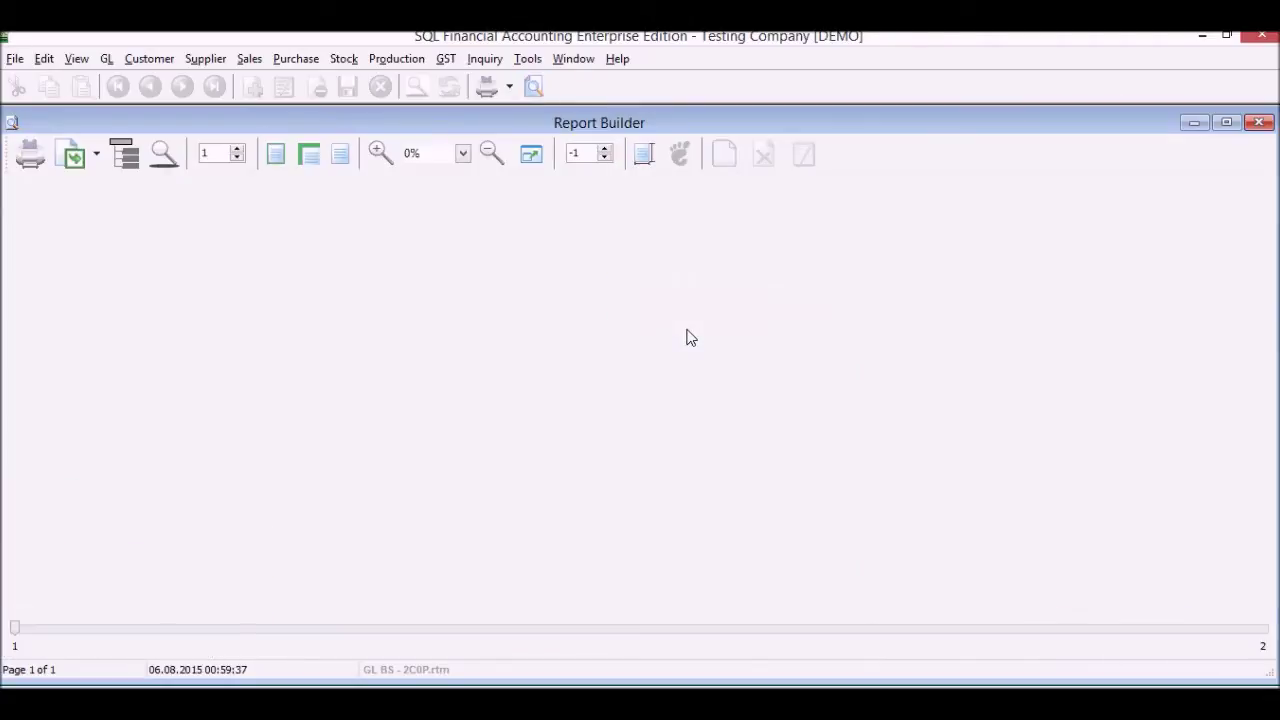
# Review the balance sheet totalling (28,015.52) equity, then close the preview and window
pyautogui.scroll(-7, 690, 338)
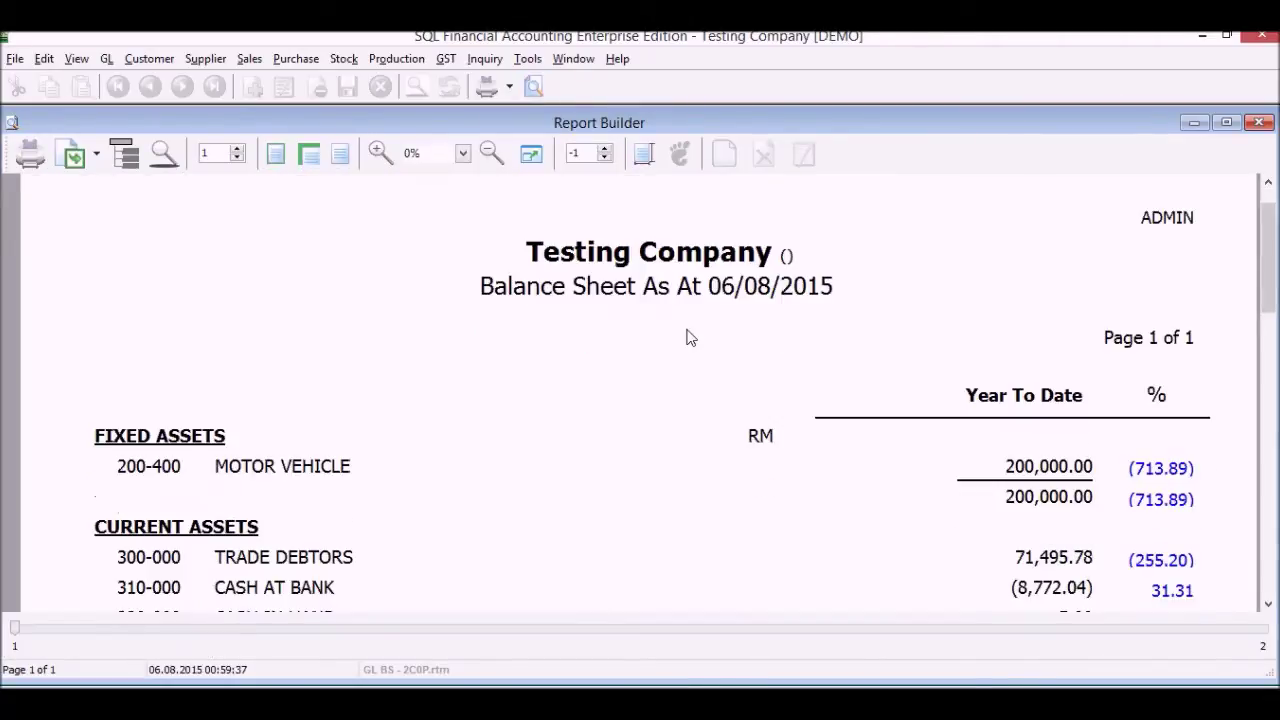
pyautogui.scroll(-10, 690, 338)
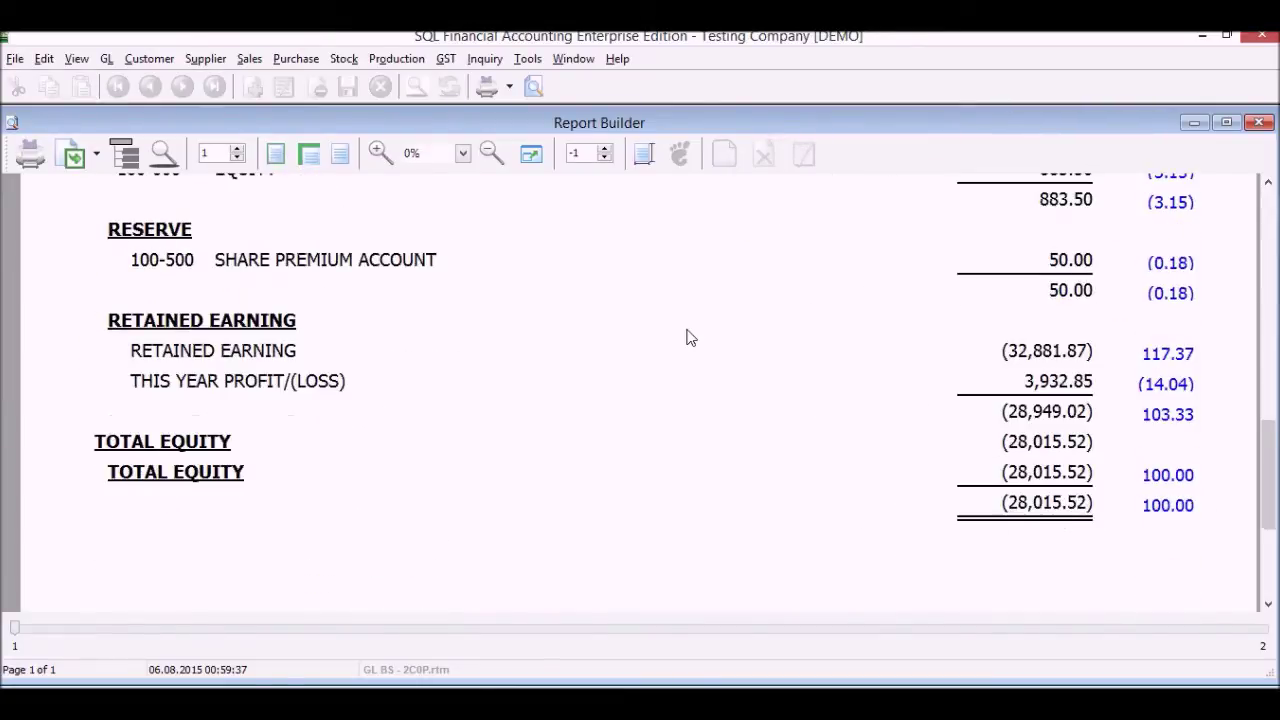
pyautogui.scroll(-1, 690, 338)
pyautogui.scroll(8, 690, 338)
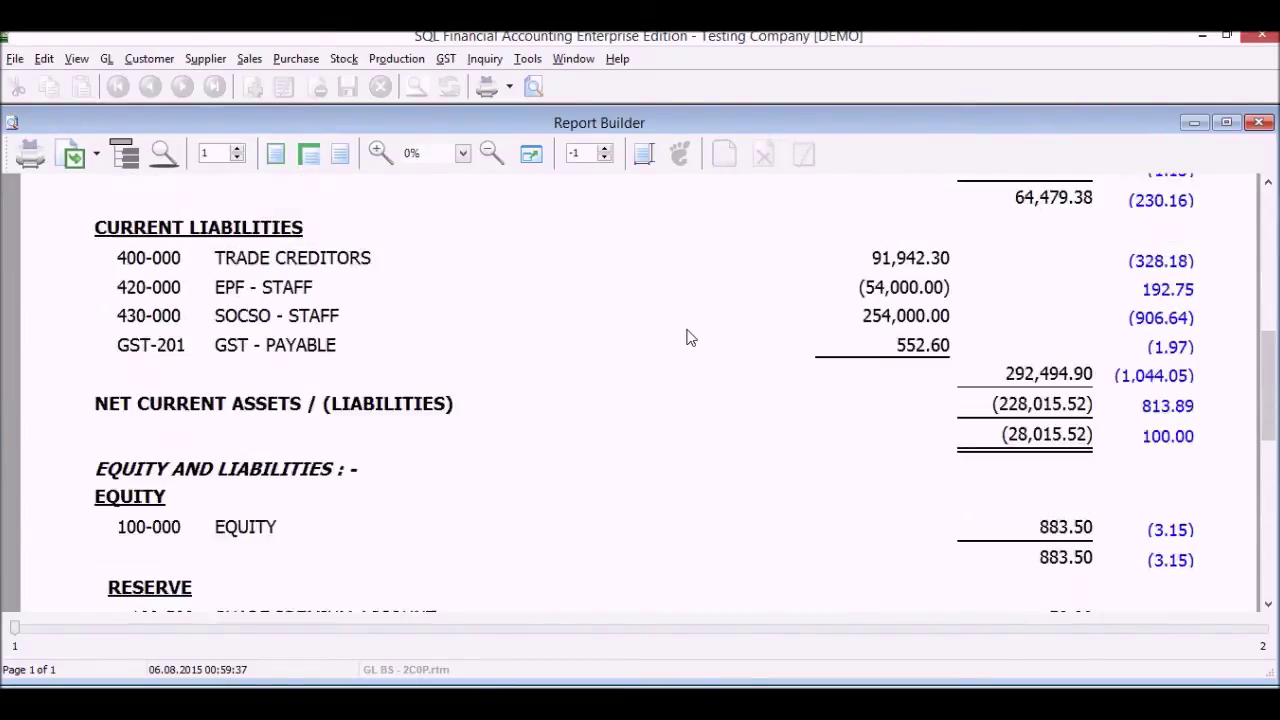
pyautogui.scroll(8, 688, 338)
pyautogui.scroll(2, 688, 338)
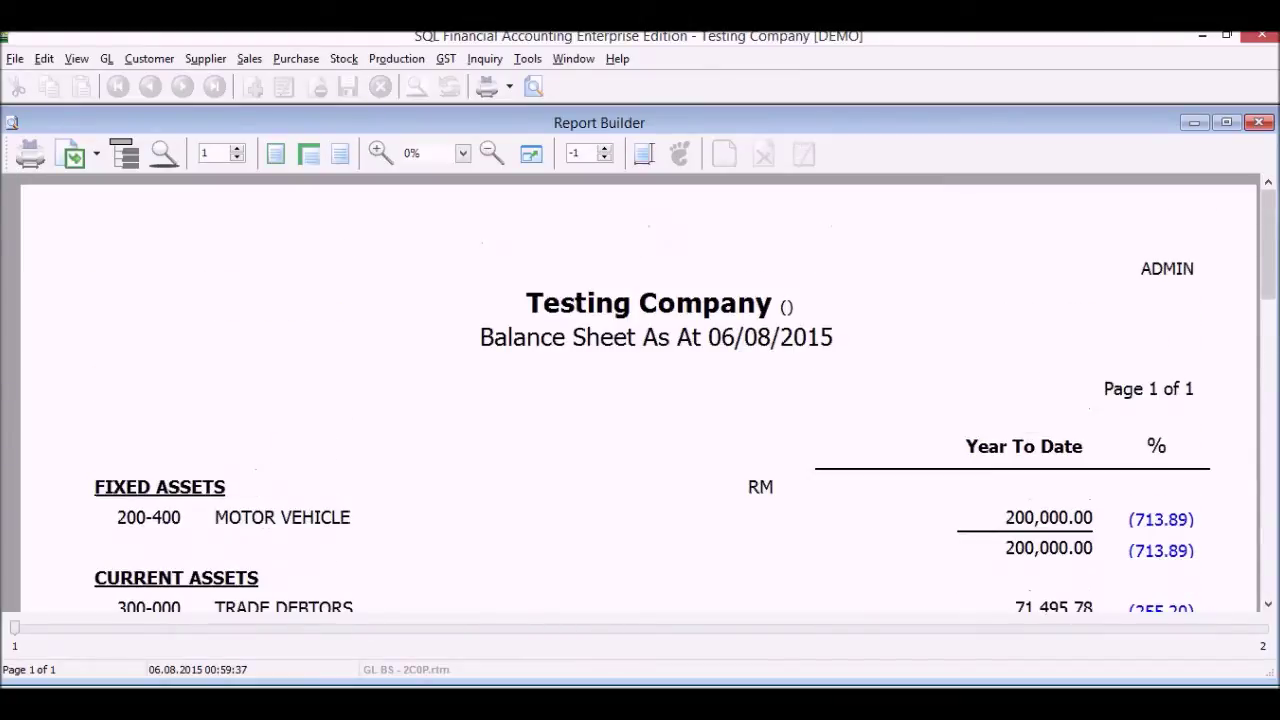
pyautogui.click(1258, 122)
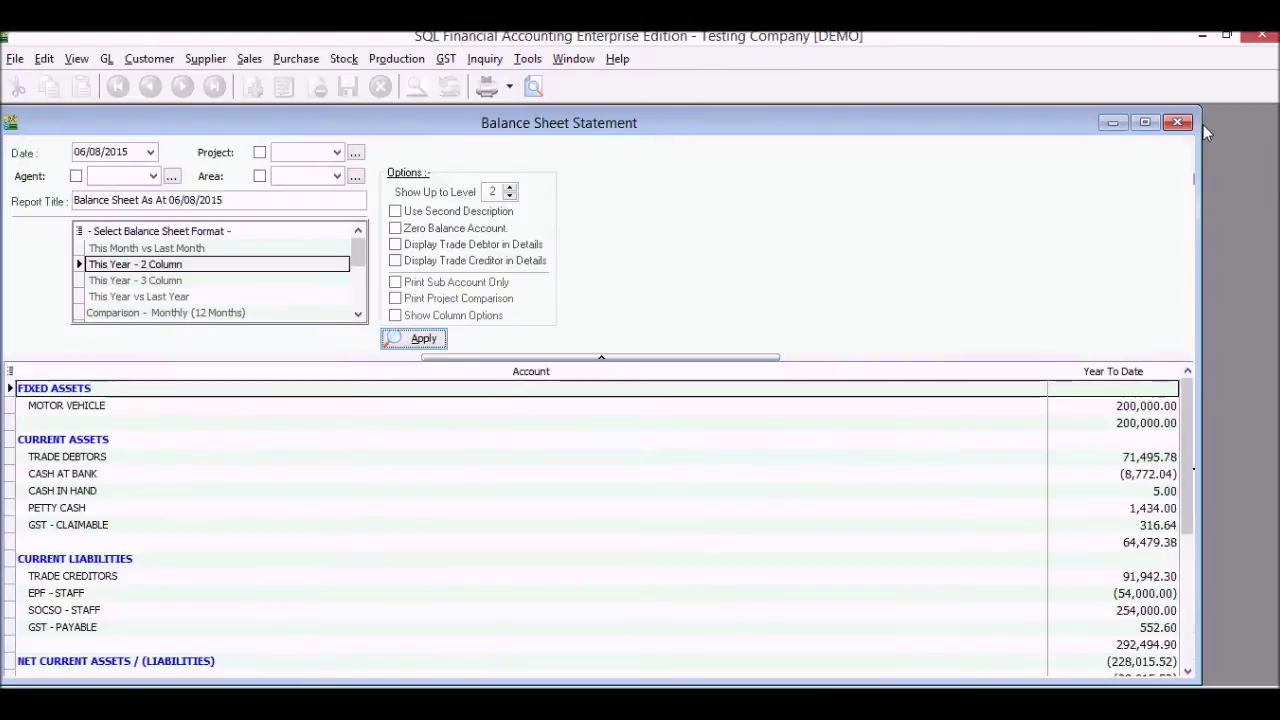
pyautogui.click(1177, 122)
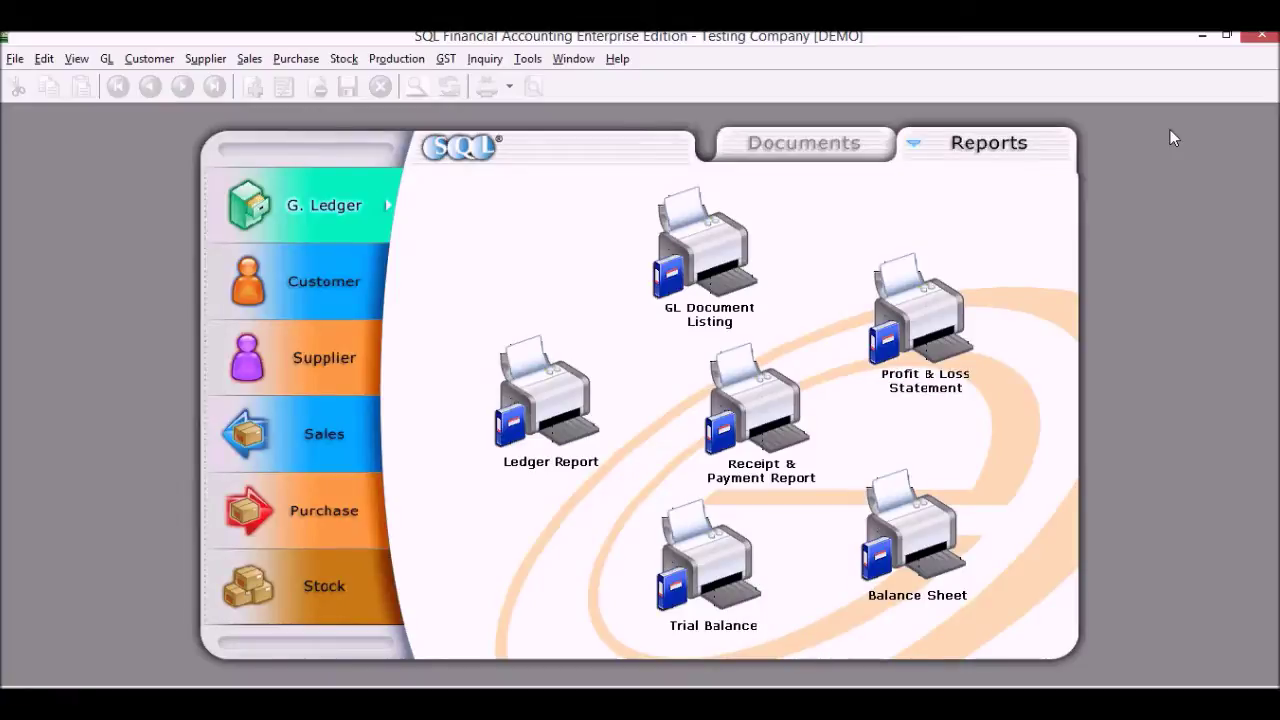
# Open customer AB ENTERPRISE SDN BHD for editing in Maintain Customer
pyautogui.click(801, 145)
pyautogui.click(295, 302)
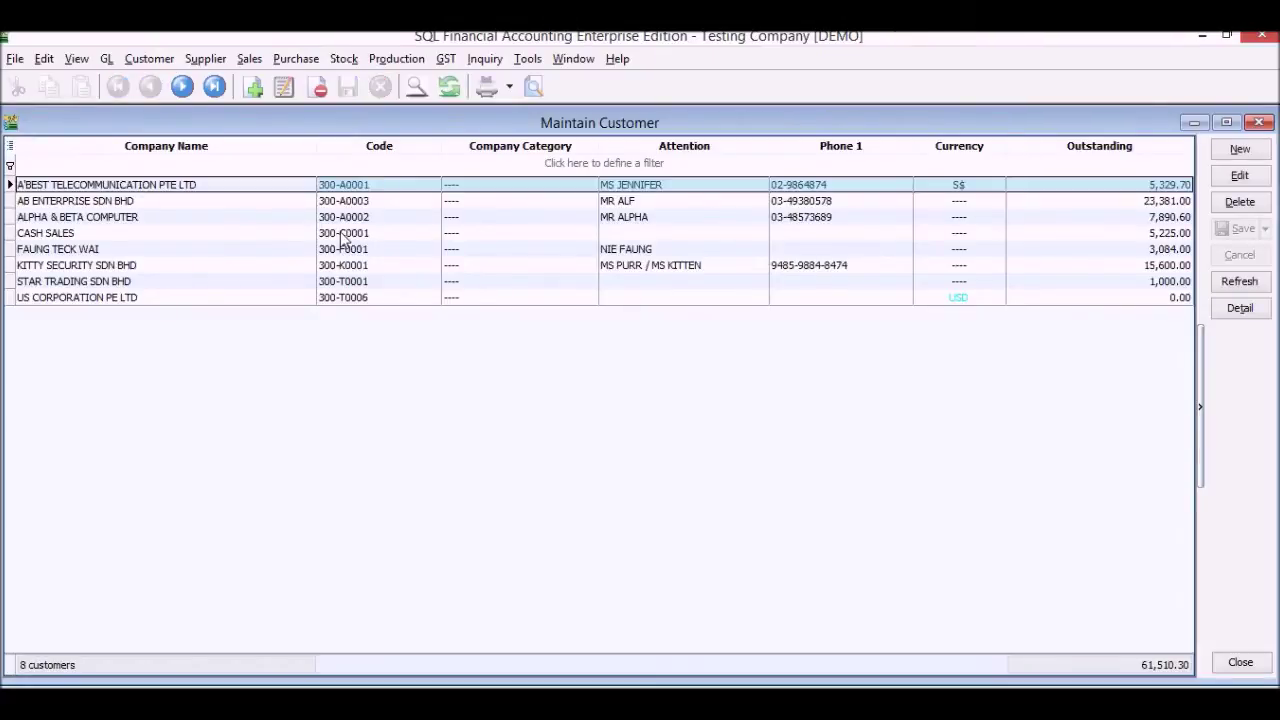
pyautogui.click(73, 205)
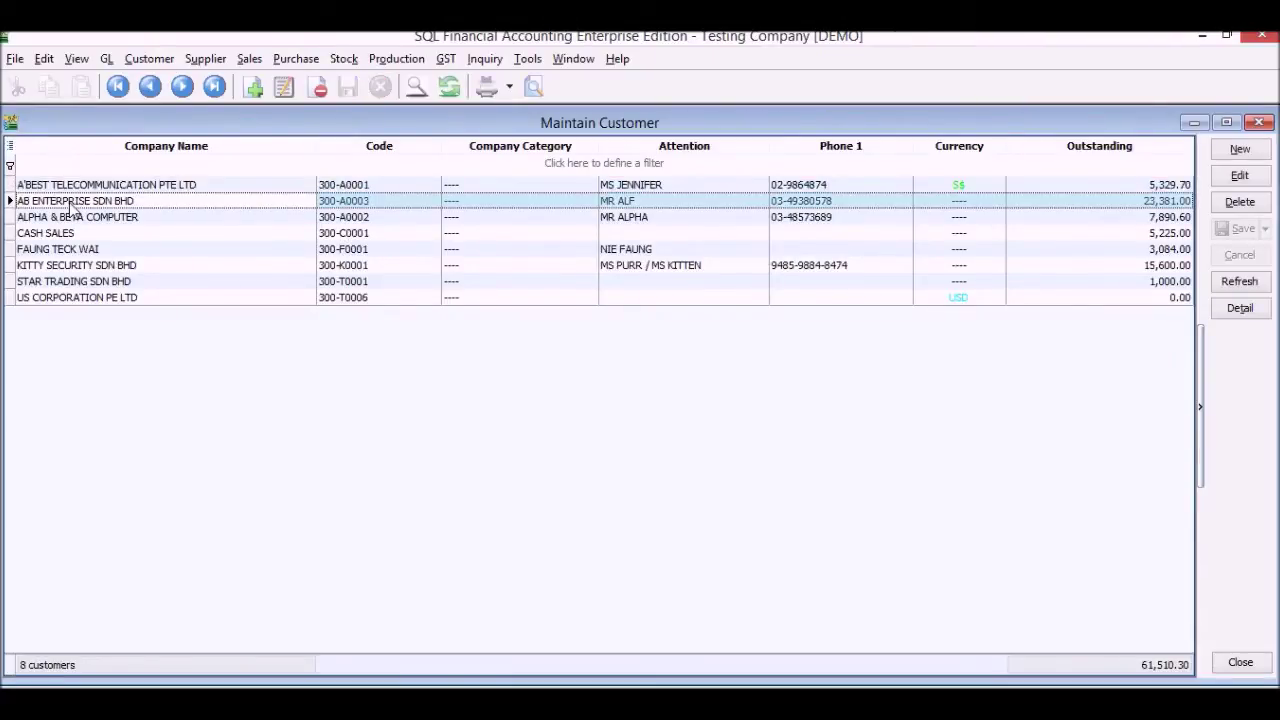
pyautogui.click(1242, 177)
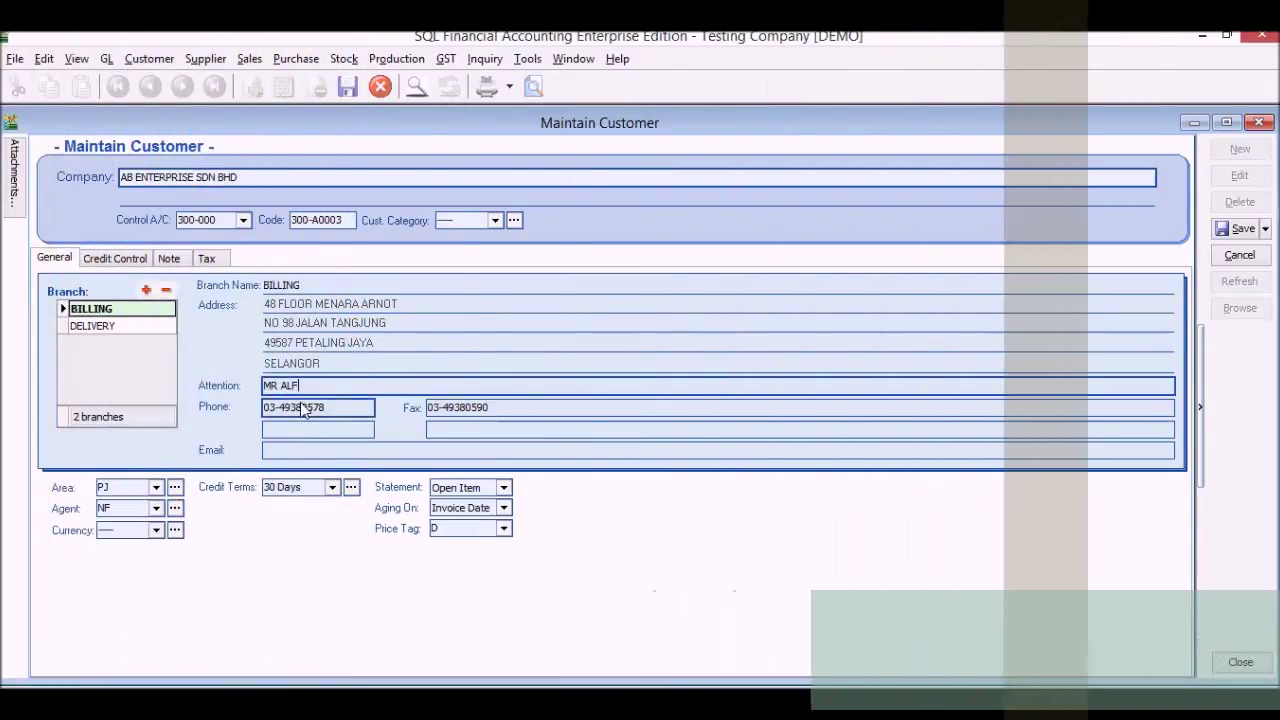
# Set the customer's credit terms to 45 Days
pyautogui.click(303, 407)
pyautogui.click(306, 450)
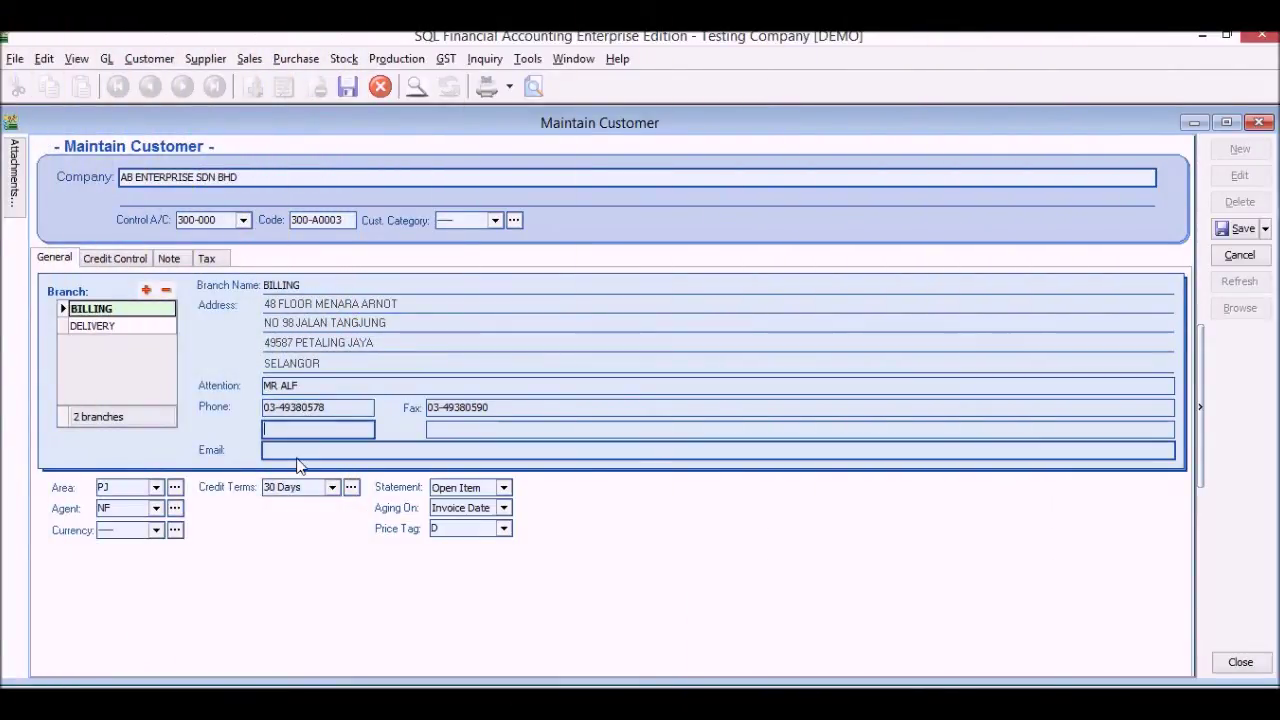
pyautogui.click(331, 489)
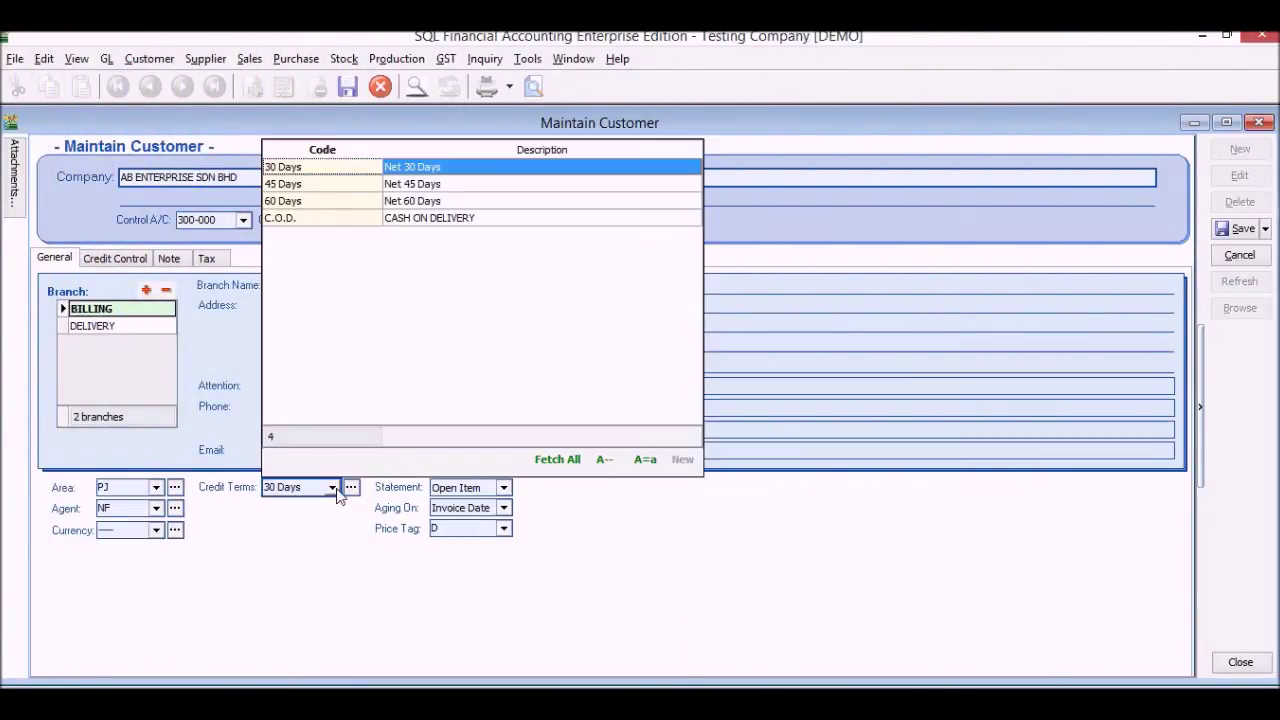
pyautogui.click(375, 186)
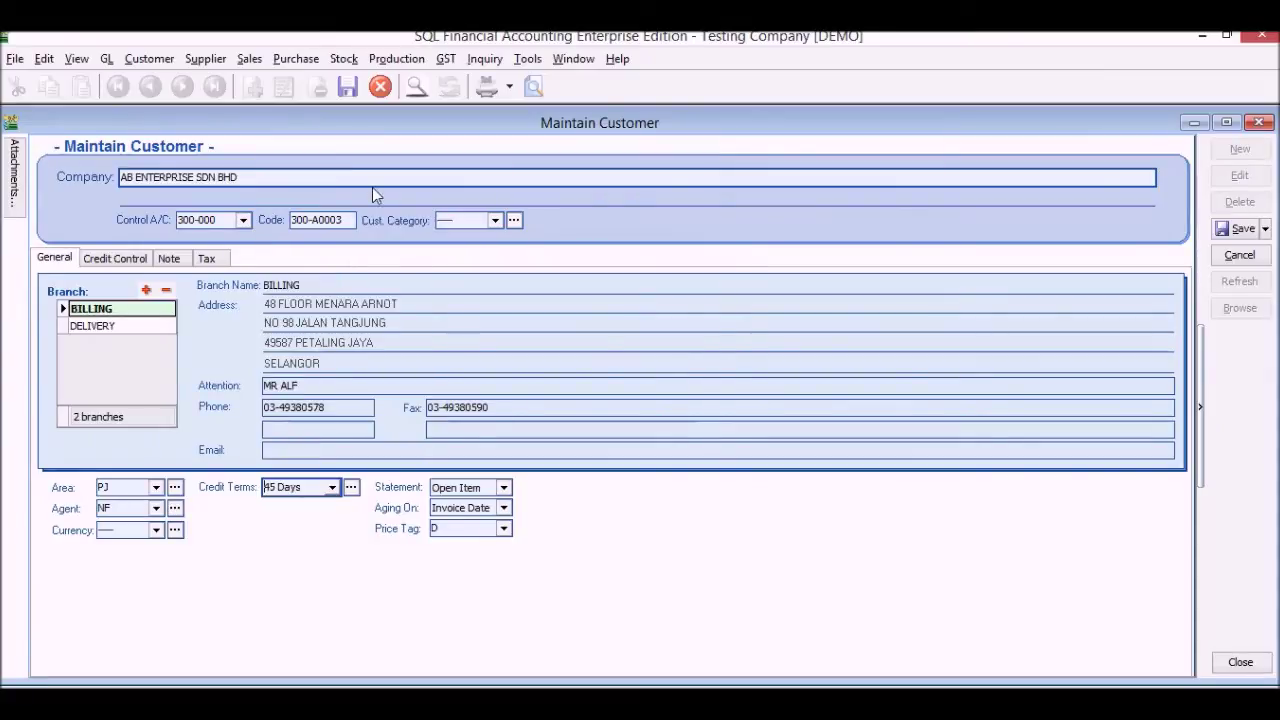
# Enter the registration number on the Note tab and the GST number on the Tax tab, then save
pyautogui.click(180, 261)
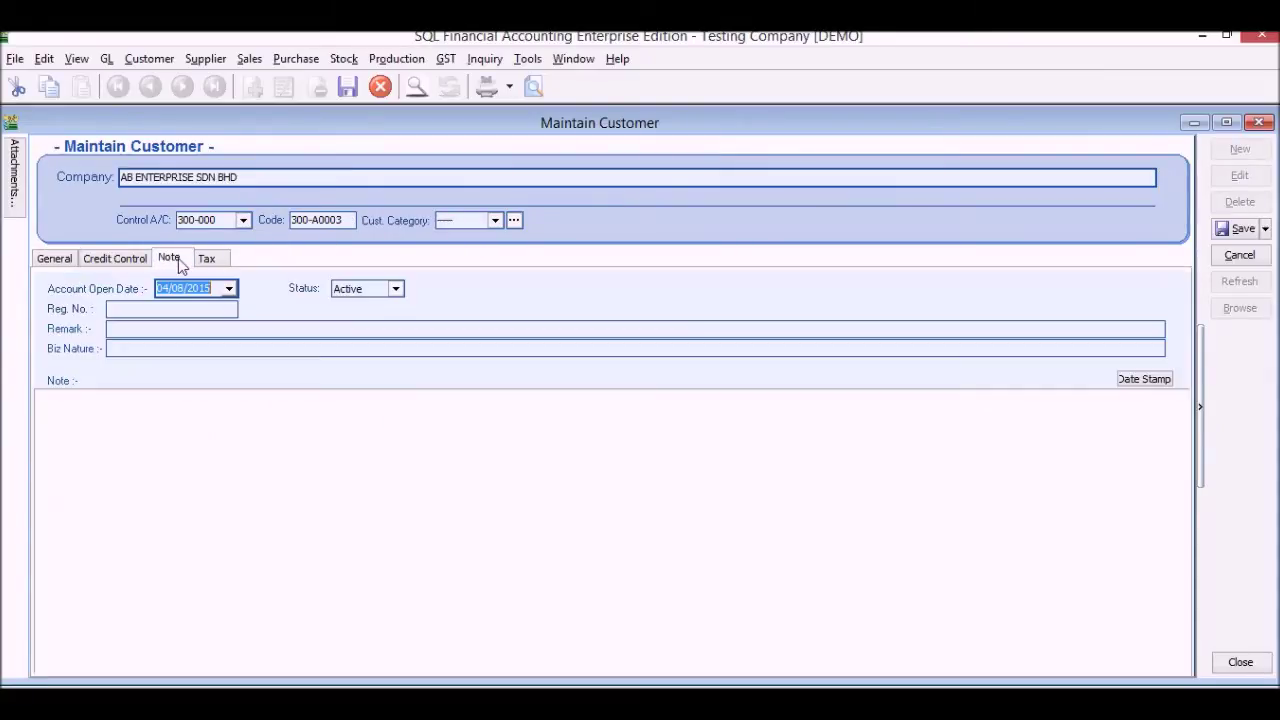
pyautogui.click(180, 308)
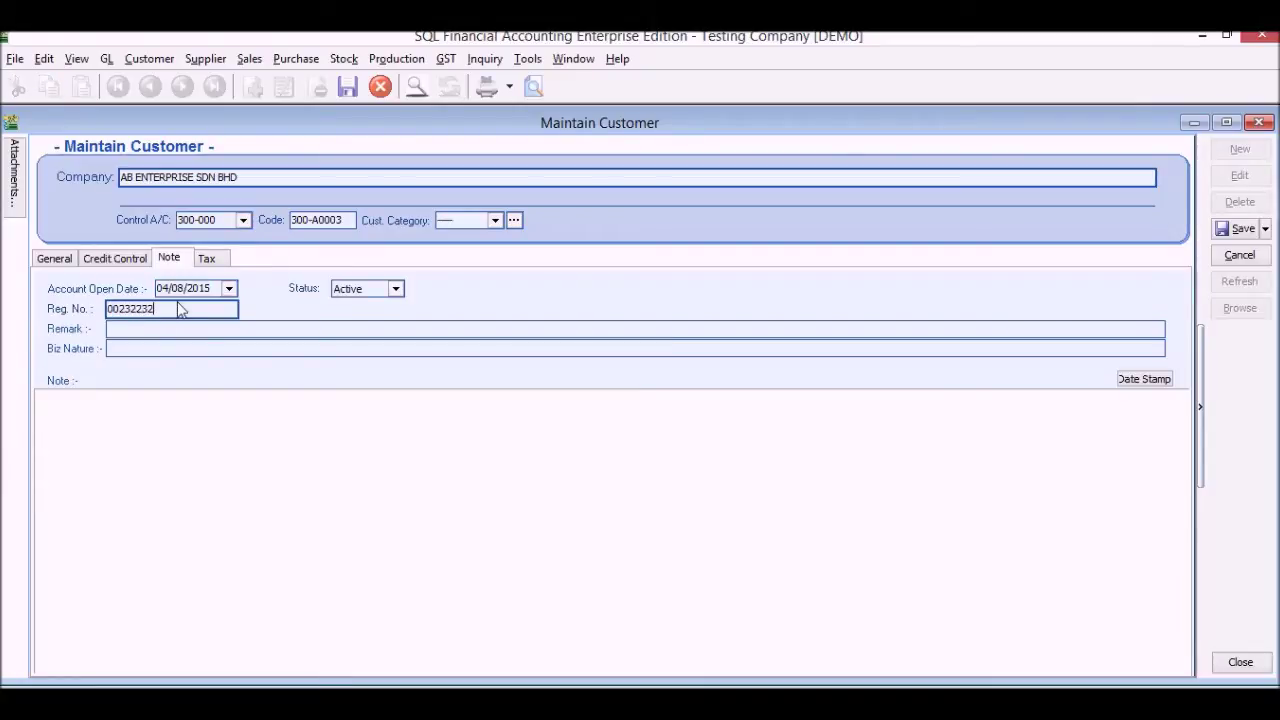
pyautogui.click(222, 258)
pyautogui.click(197, 342)
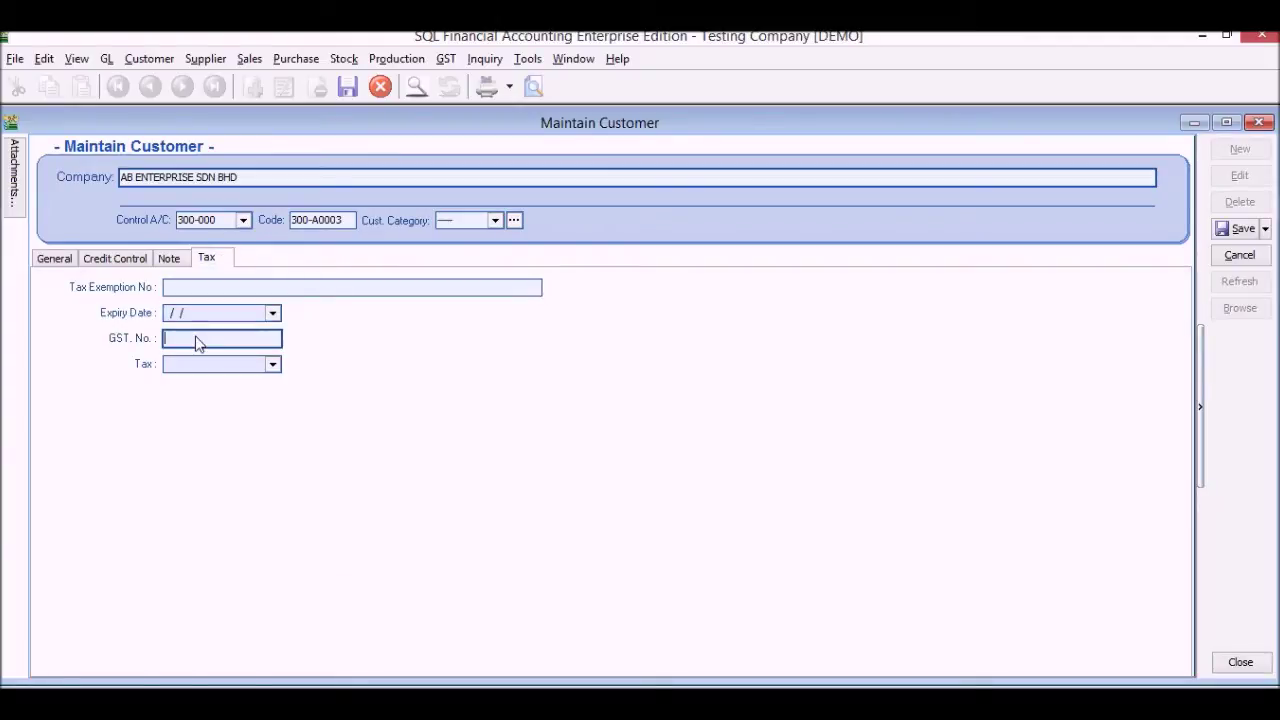
pyautogui.click(1246, 230)
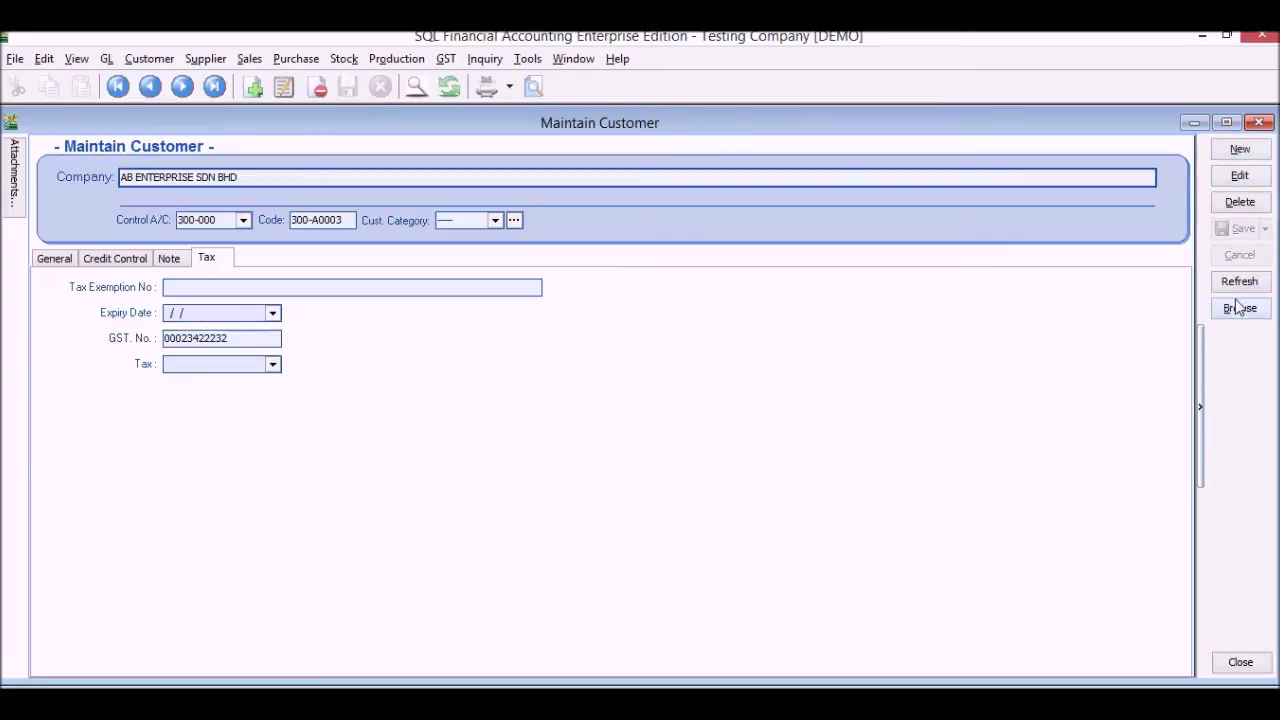
pyautogui.click(1239, 310)
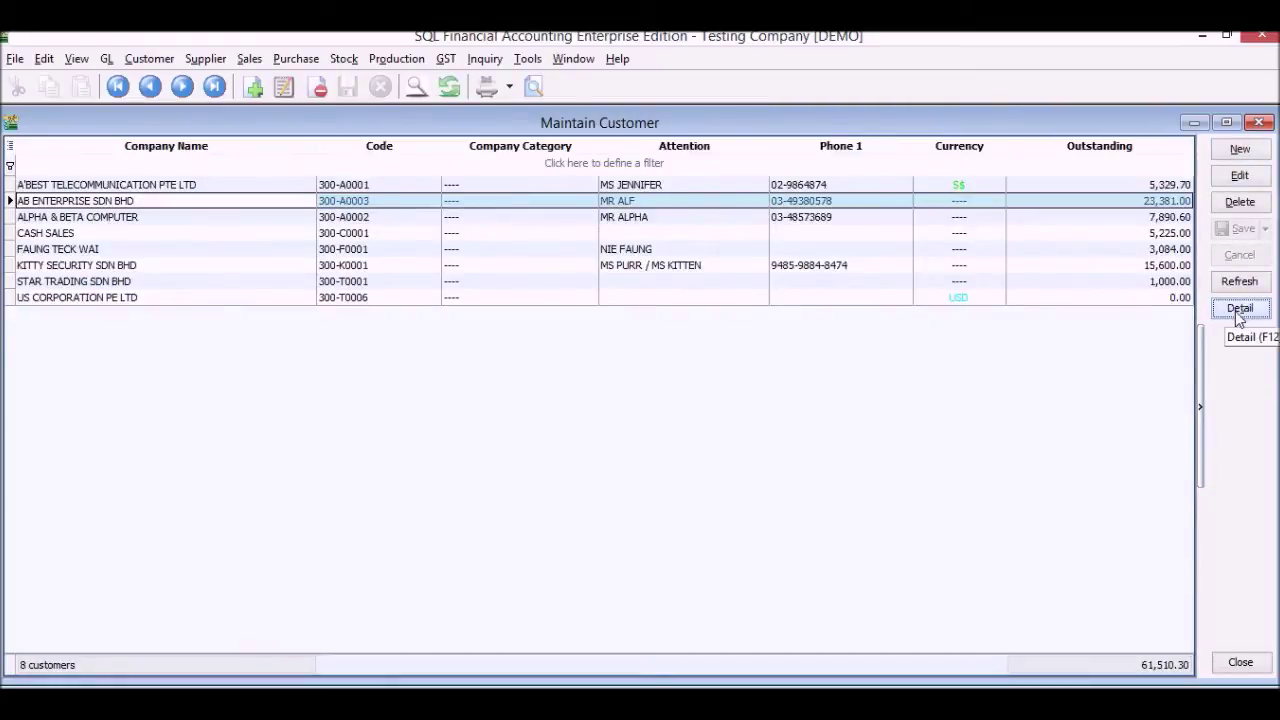
# Start a new sales invoice with a first line of item 123, quantity 25 at 500.00
pyautogui.click(1259, 122)
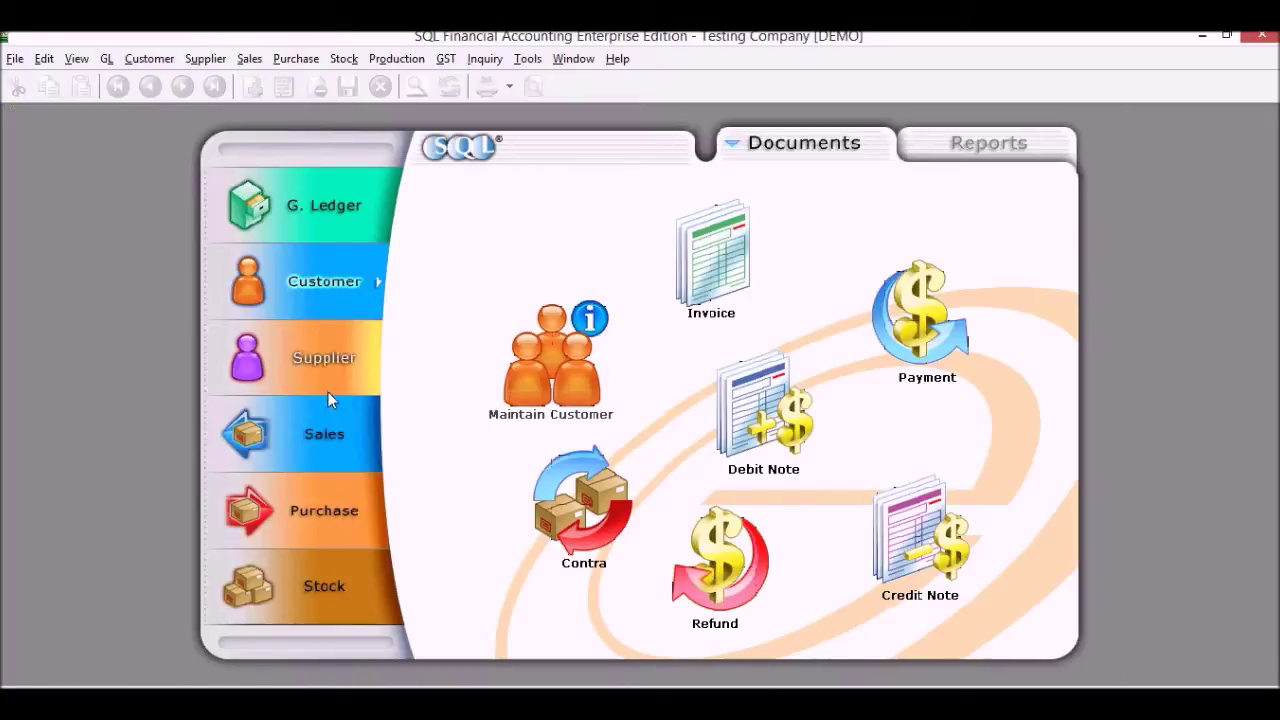
pyautogui.click(327, 437)
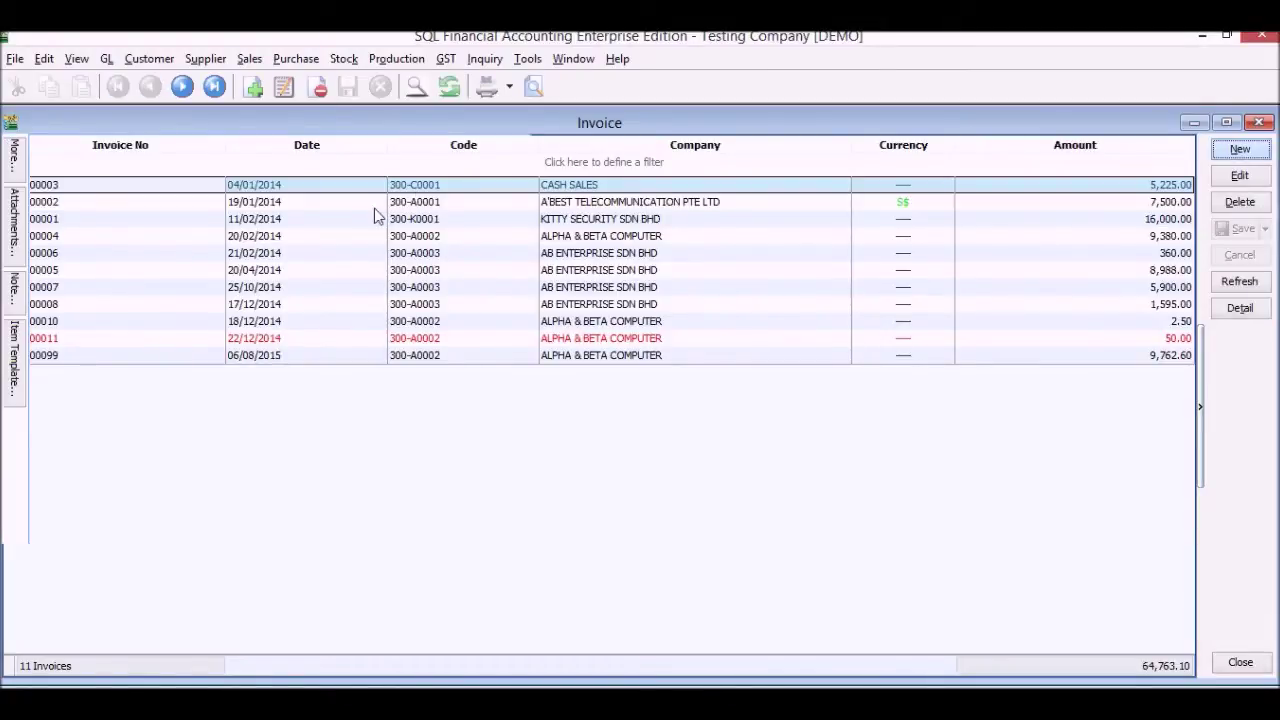
pyautogui.press('Insert')
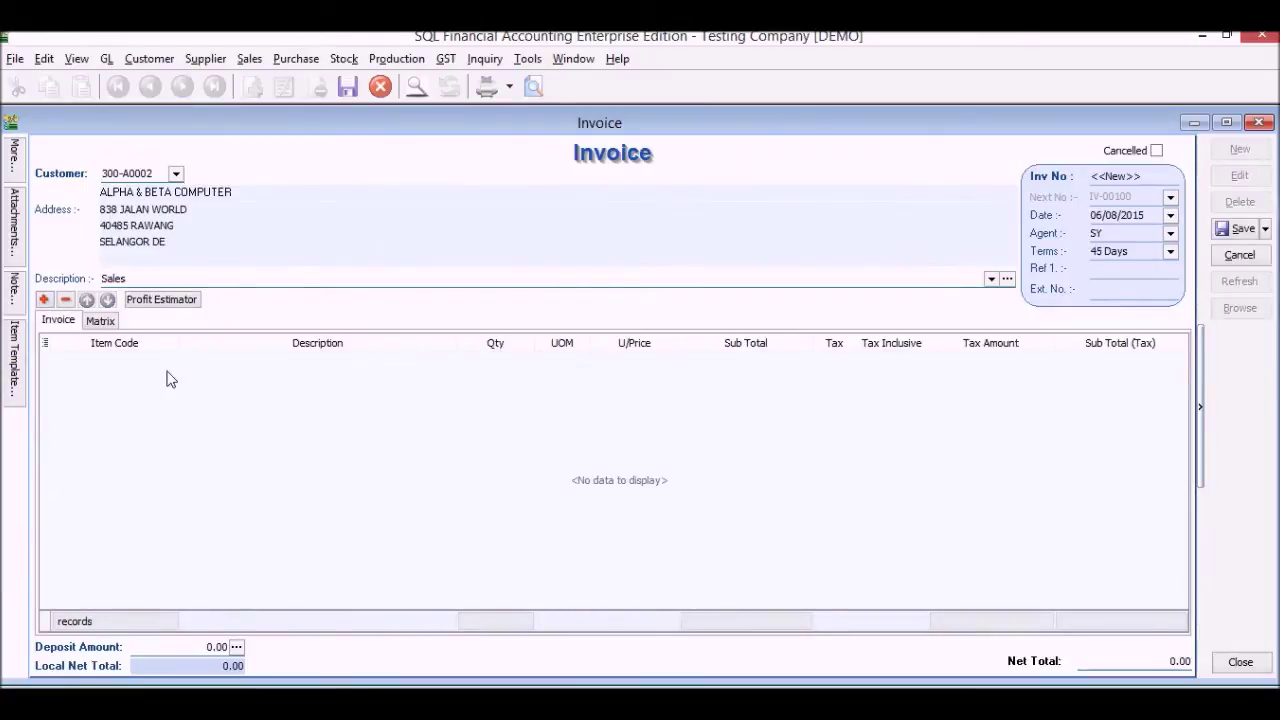
pyautogui.click(160, 365)
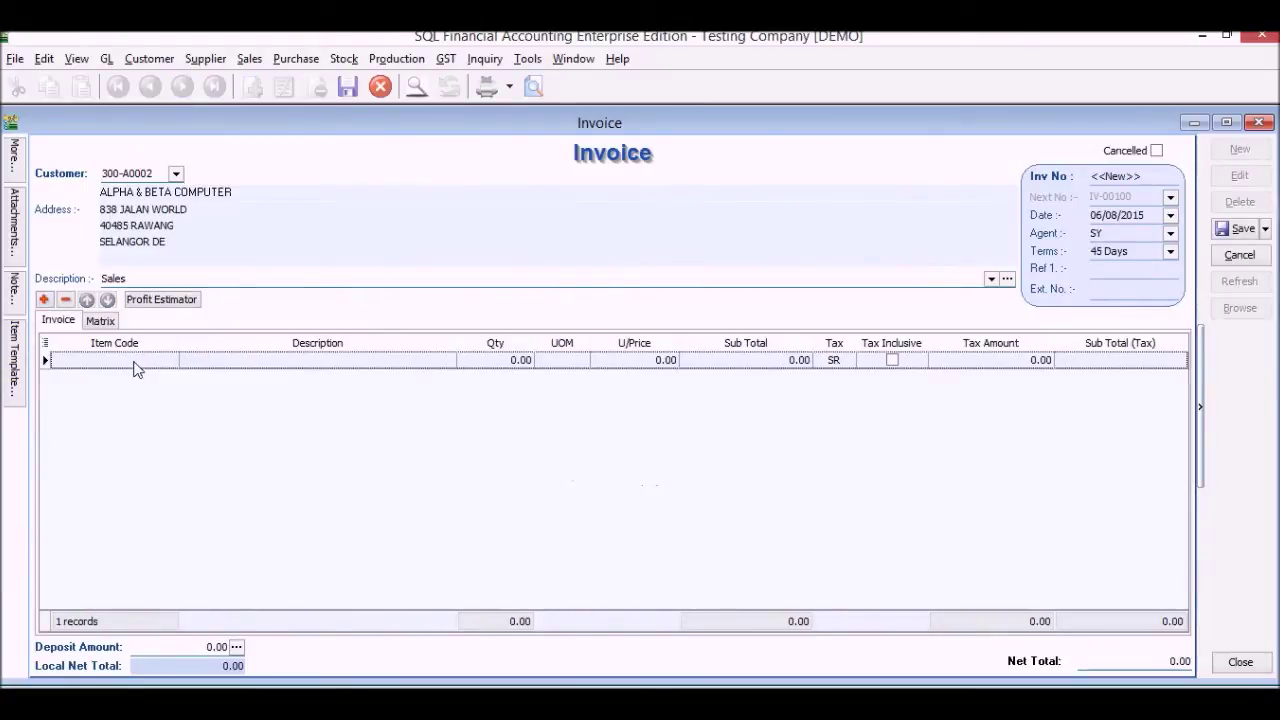
pyautogui.click(169, 362)
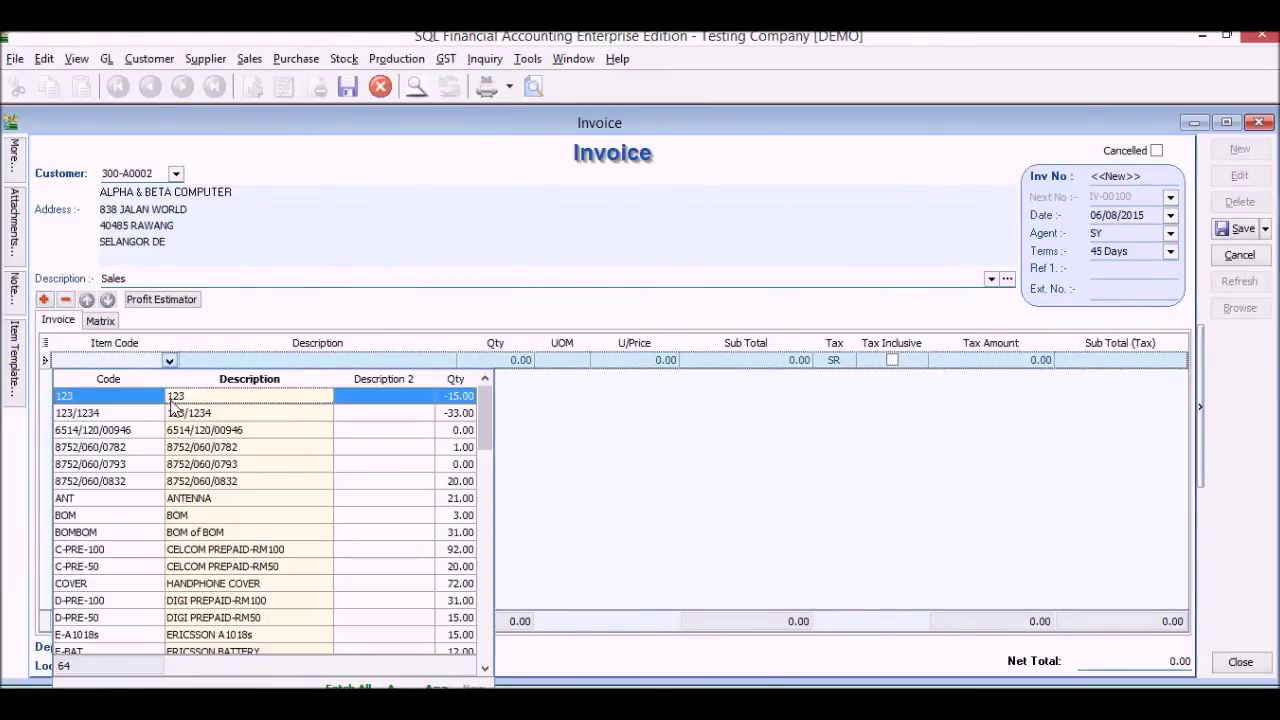
pyautogui.click(445, 398)
pyautogui.click(526, 362)
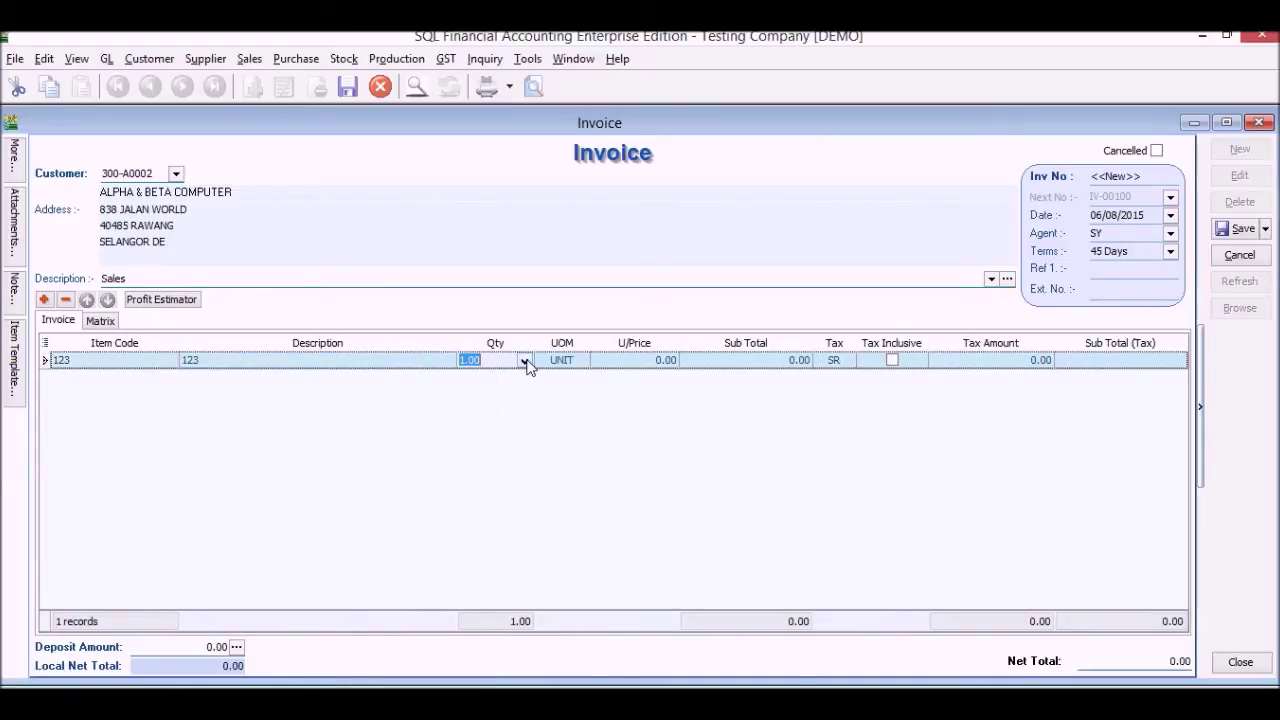
pyautogui.write('25')
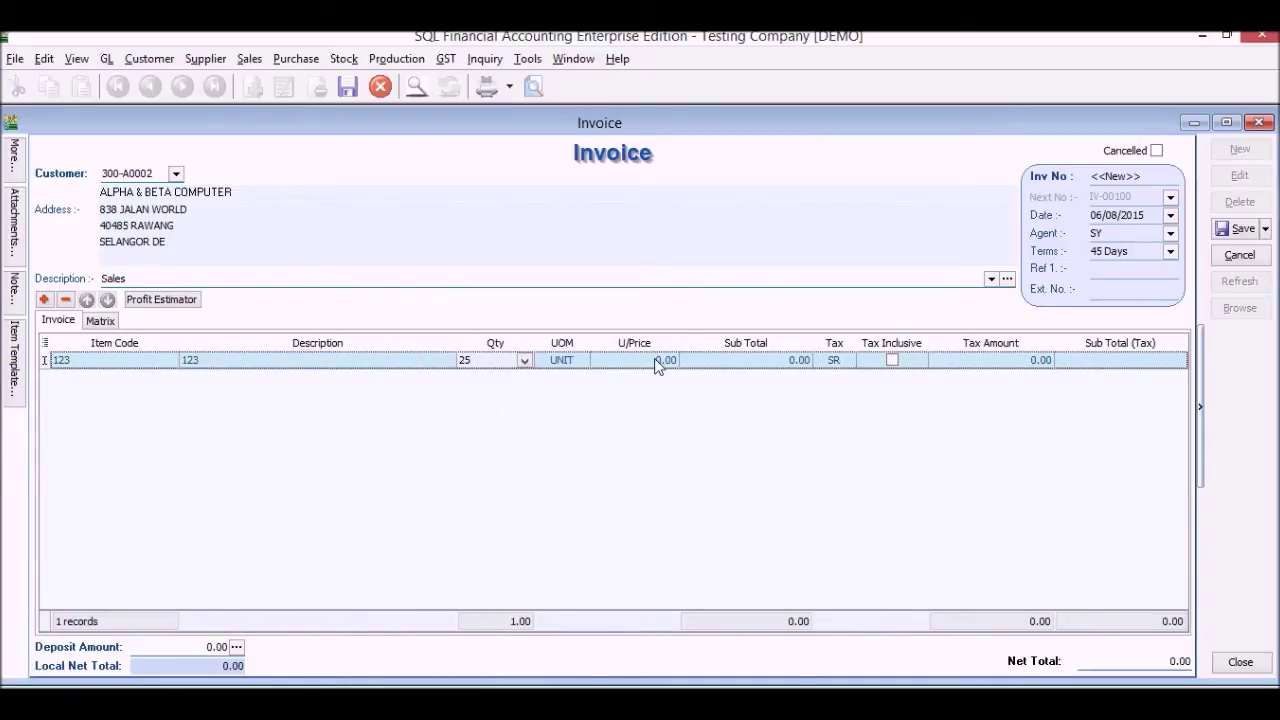
pyautogui.click(657, 362)
pyautogui.write('5')
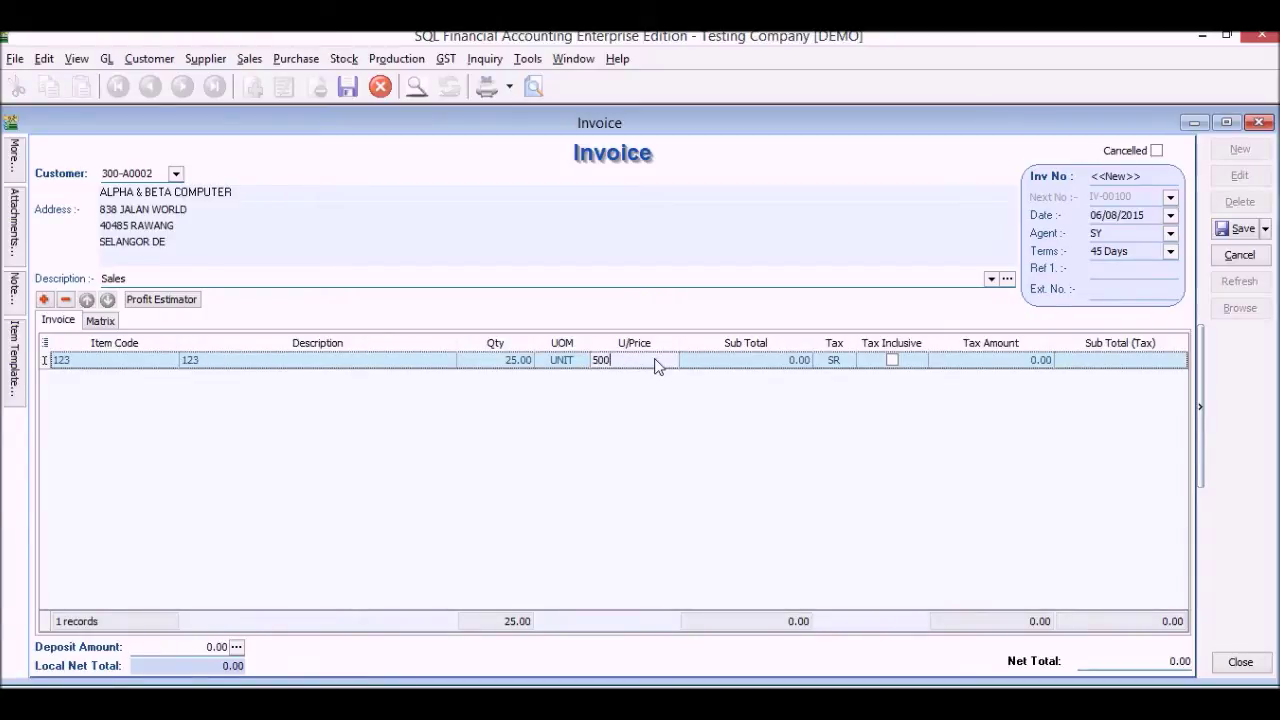
pyautogui.press('Tab')
pyautogui.press('Tab')
pyautogui.press('Tab')
pyautogui.press('Tab')
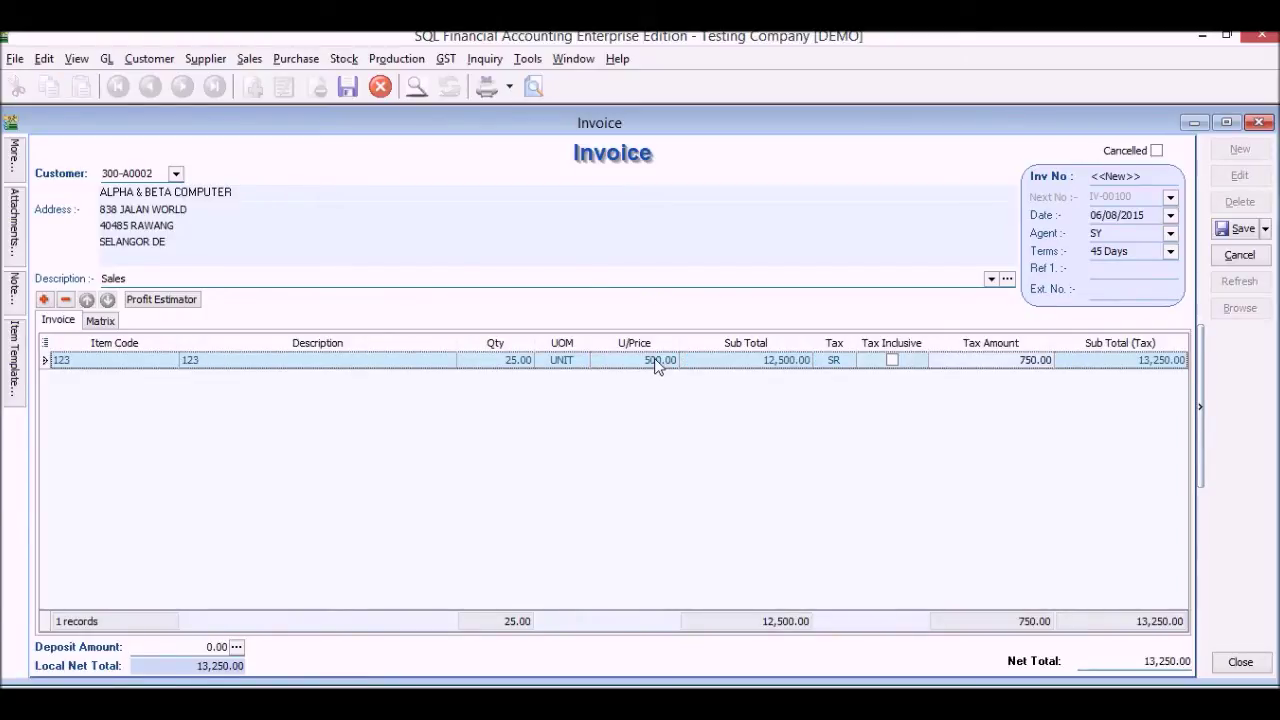
pyautogui.press('Tab')
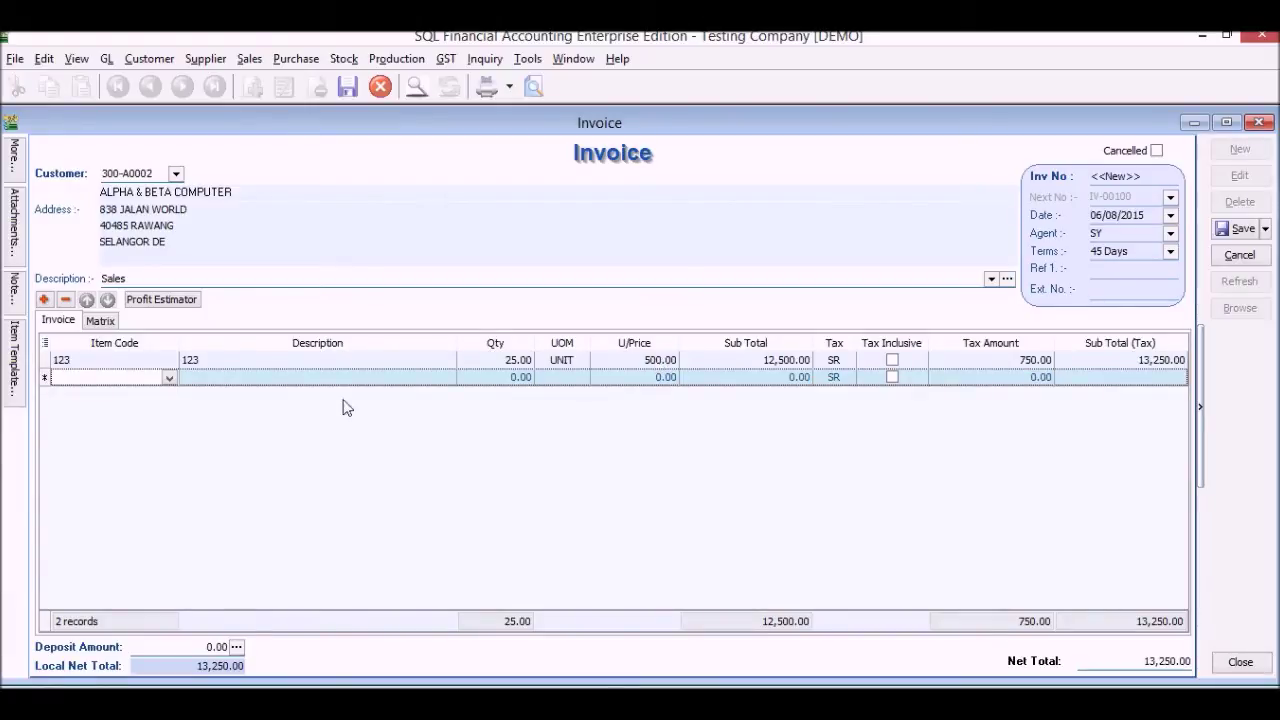
# Add a second line for item 123/1234, quantity 12 at 50.00, bringing the total to 13,886.00
pyautogui.click(168, 383)
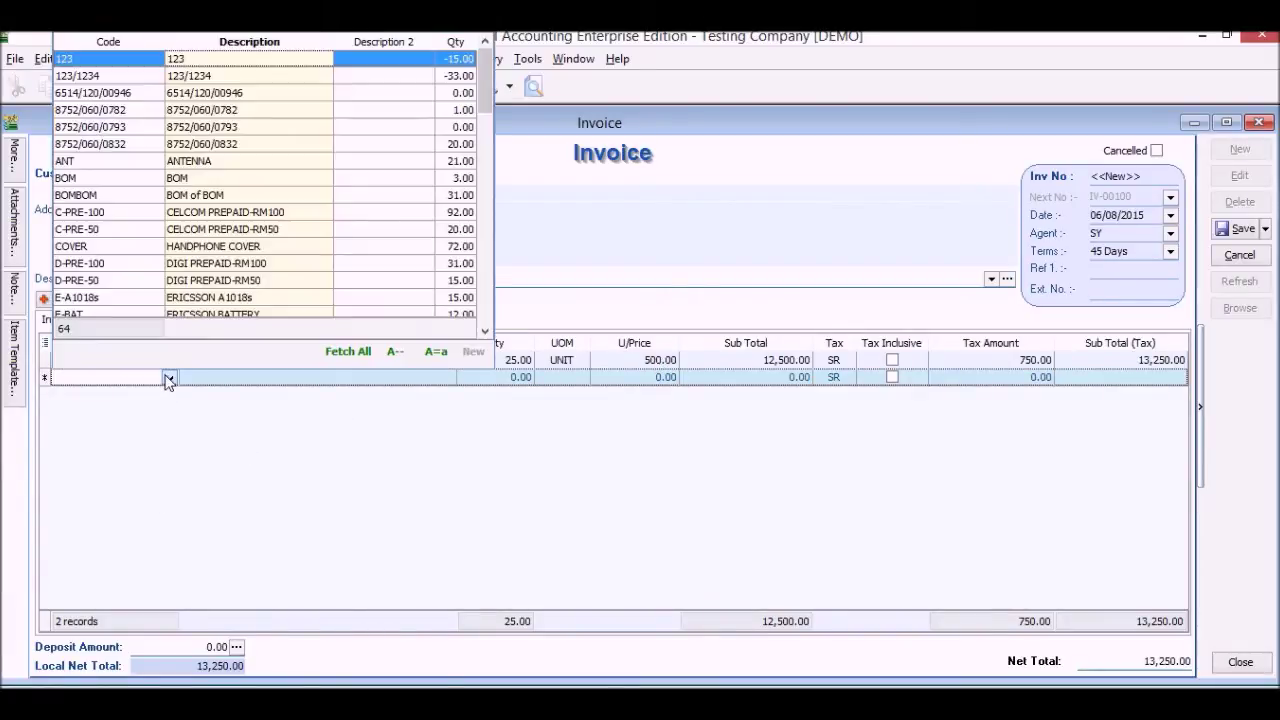
pyautogui.scroll(-1, 215, 130)
pyautogui.scroll(1, 215, 118)
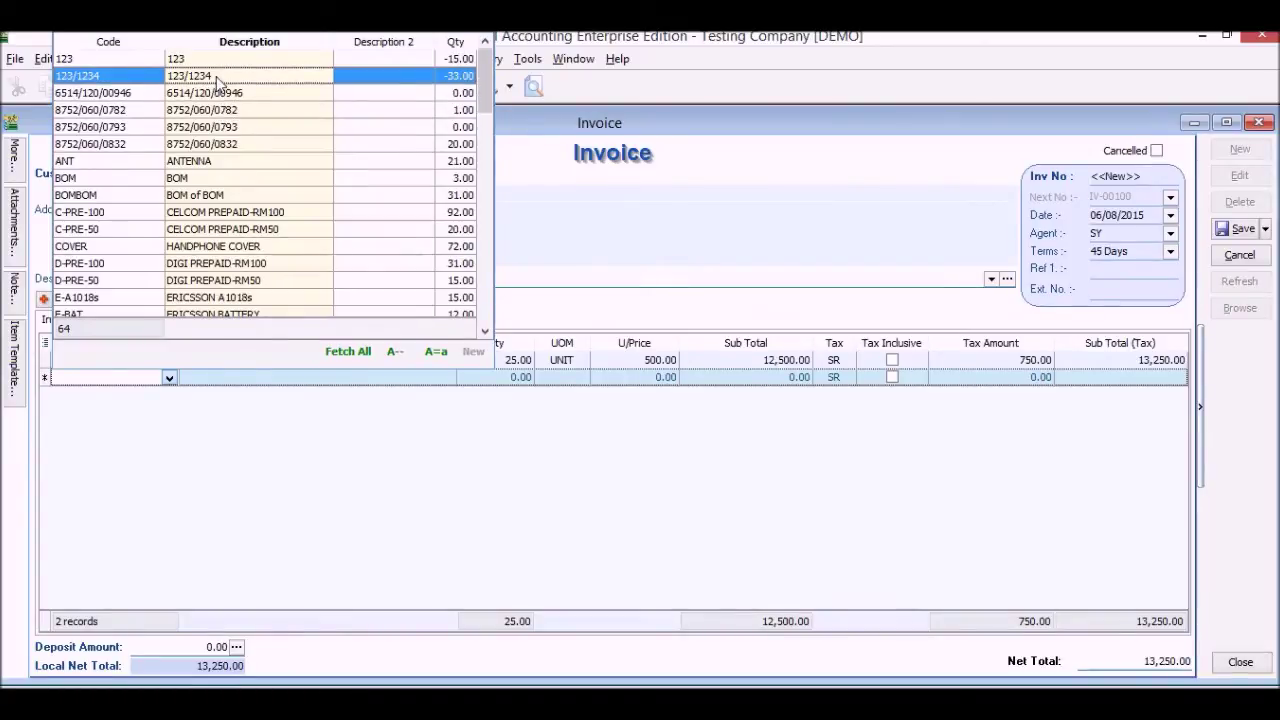
pyautogui.click(517, 379)
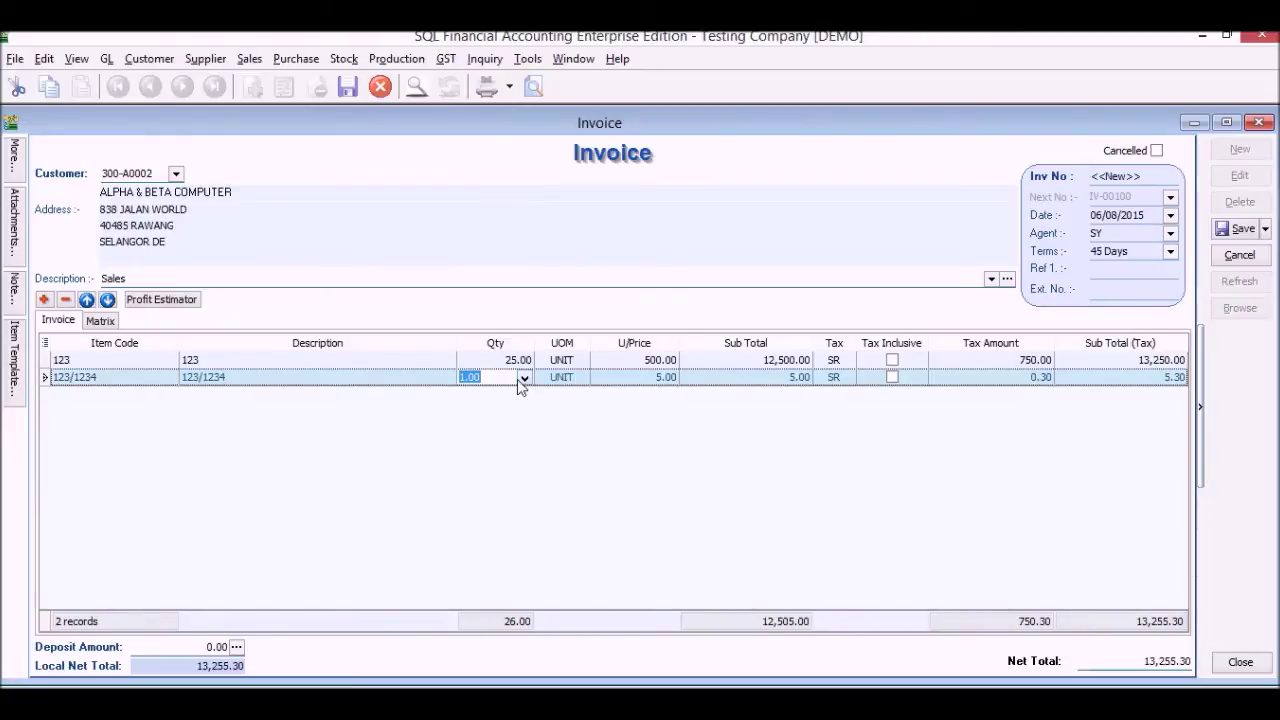
pyautogui.write('12')
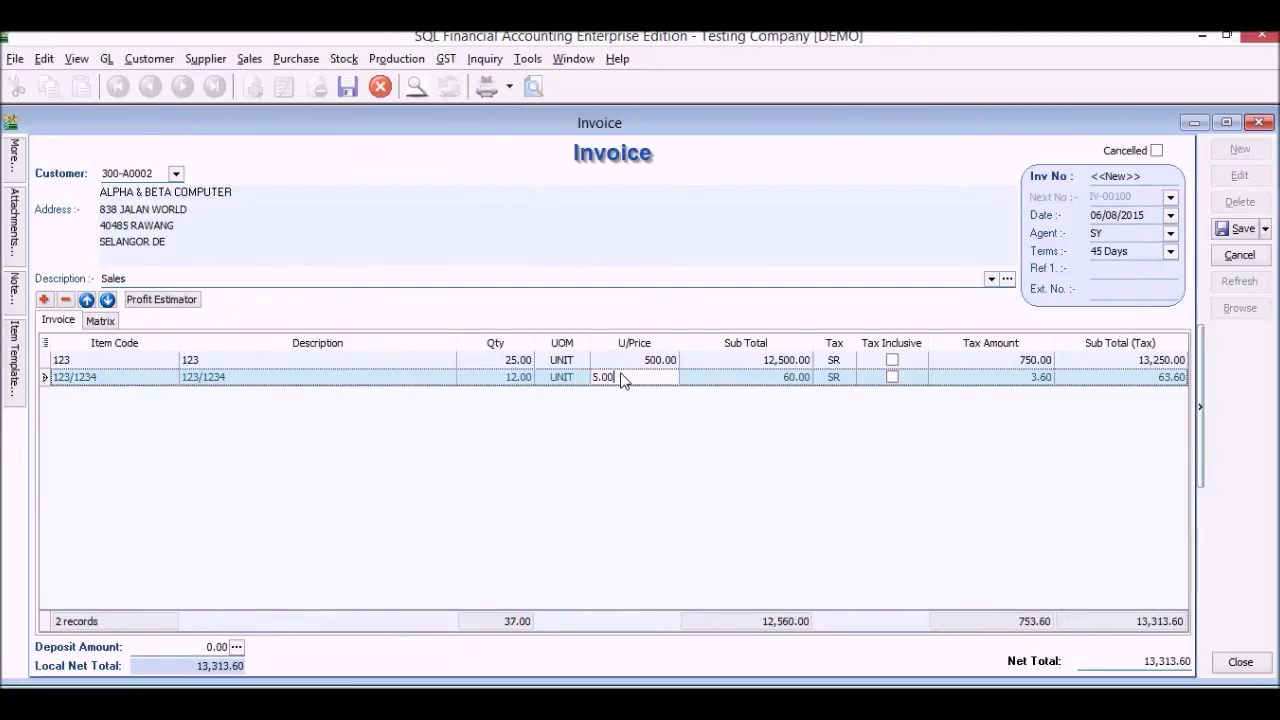
pyautogui.moveTo(620, 380); pyautogui.dragTo(551, 374)
pyautogui.write('5')
pyautogui.press('Tab')
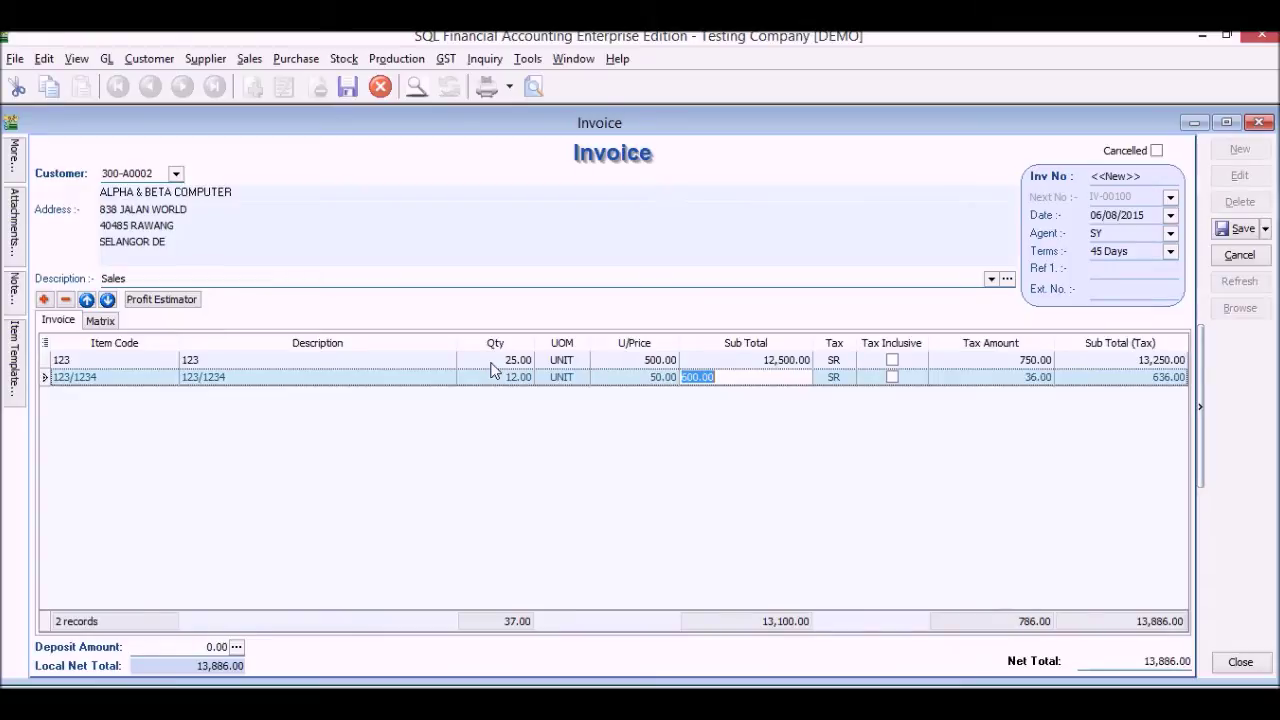
pyautogui.press('Tab')
pyautogui.press('Tab')
pyautogui.press('Tab')
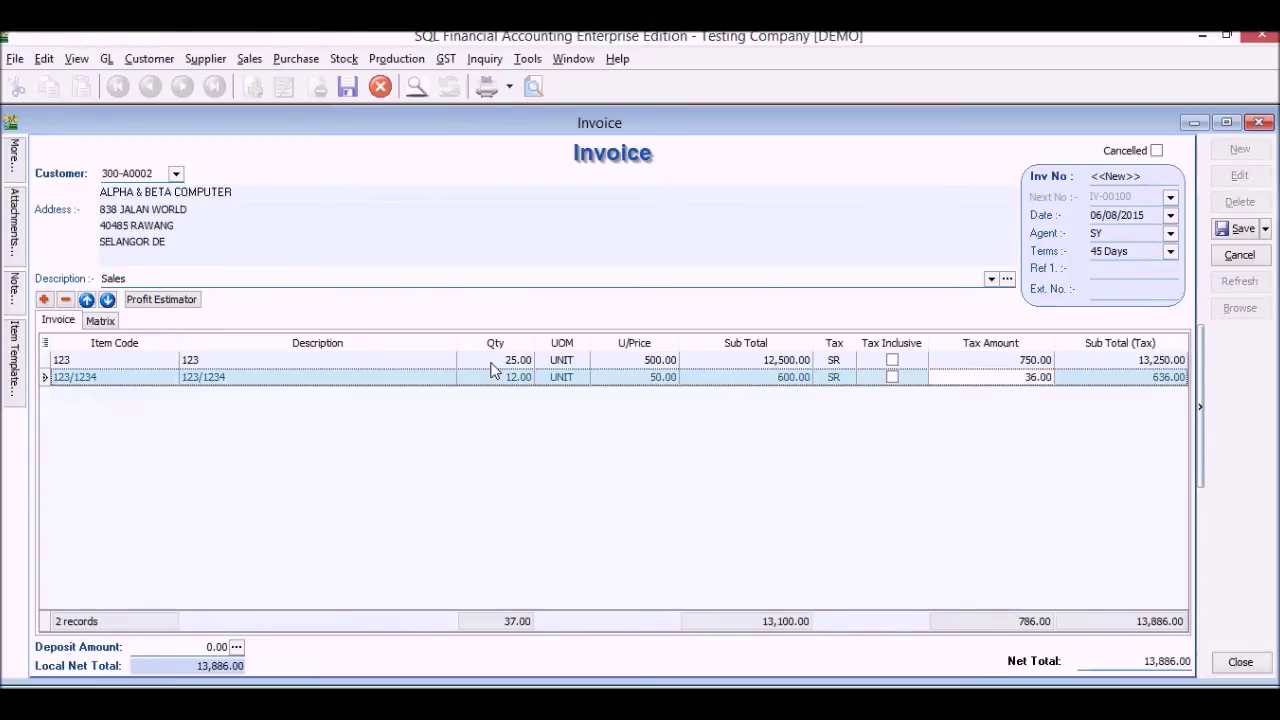
pyautogui.press('Tab')
pyautogui.press('Tab')
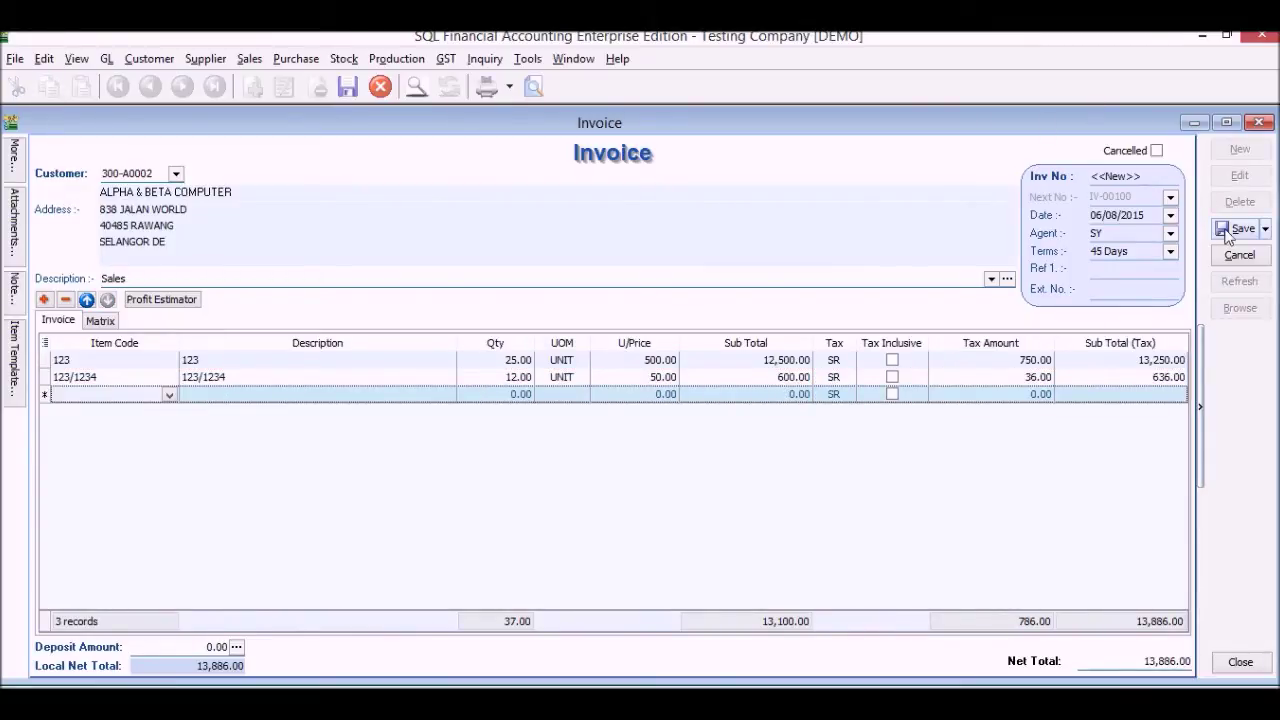
# Save invoice IV-00100 and preview it in the Sales Invoice 3 (GST 2) layout, then close the preview
pyautogui.click(1228, 231)
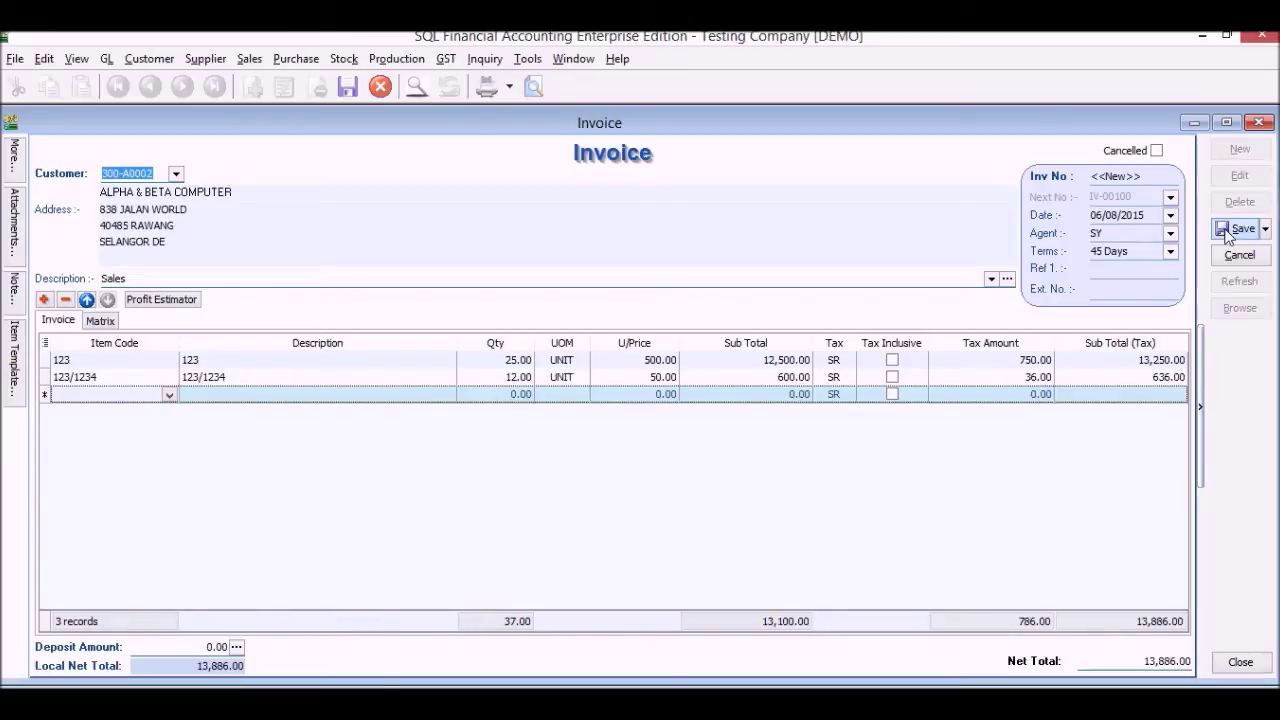
pyautogui.click(531, 88)
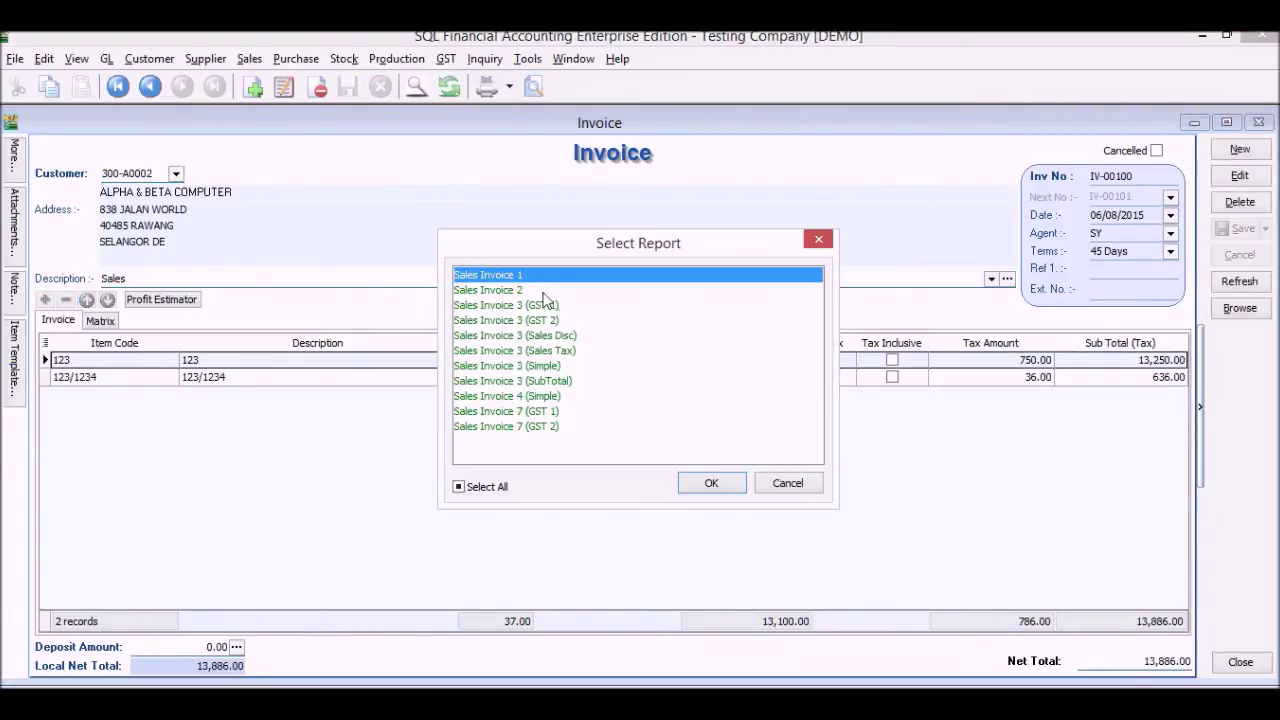
pyautogui.click(556, 320)
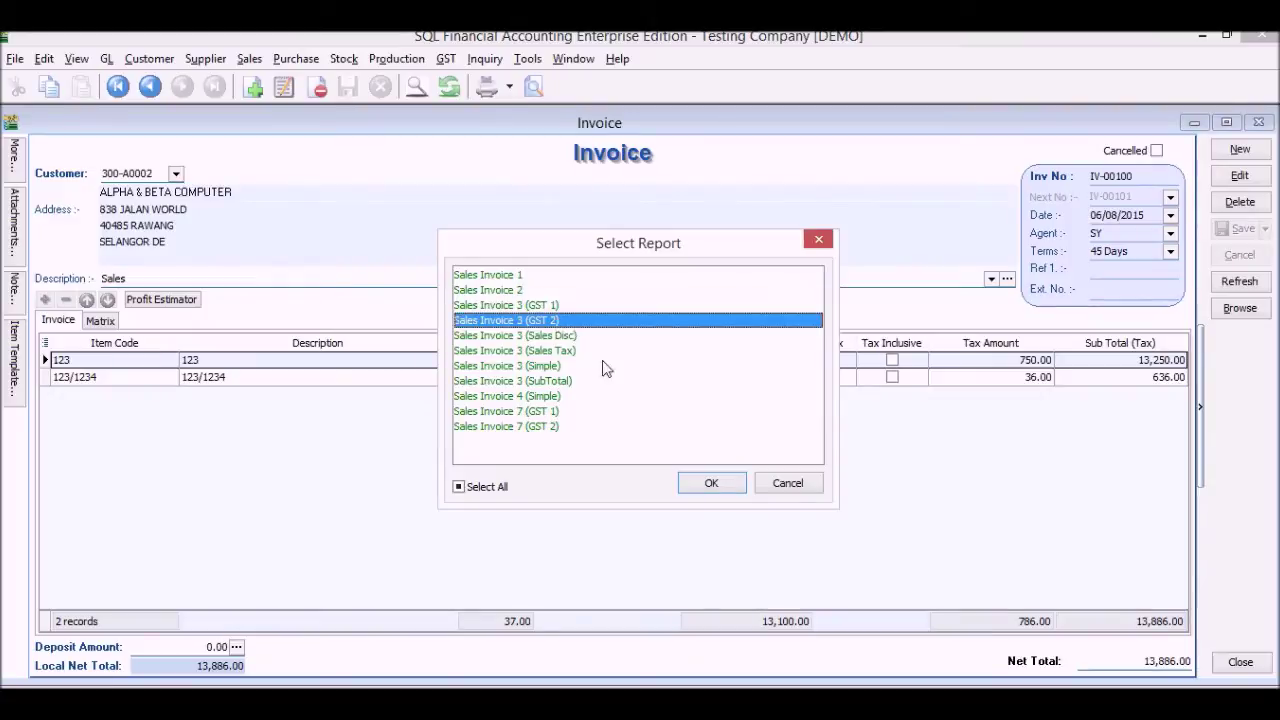
pyautogui.click(711, 484)
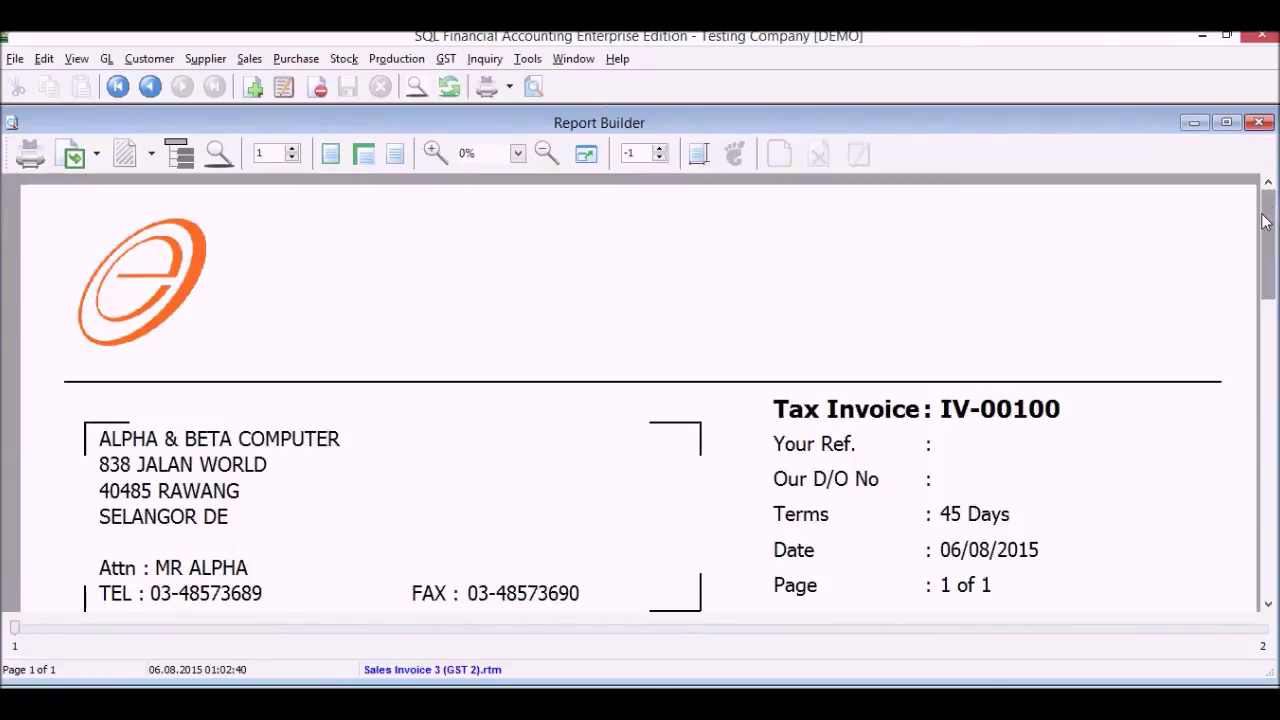
pyautogui.moveTo(1263, 222); pyautogui.dragTo(1268, 468)
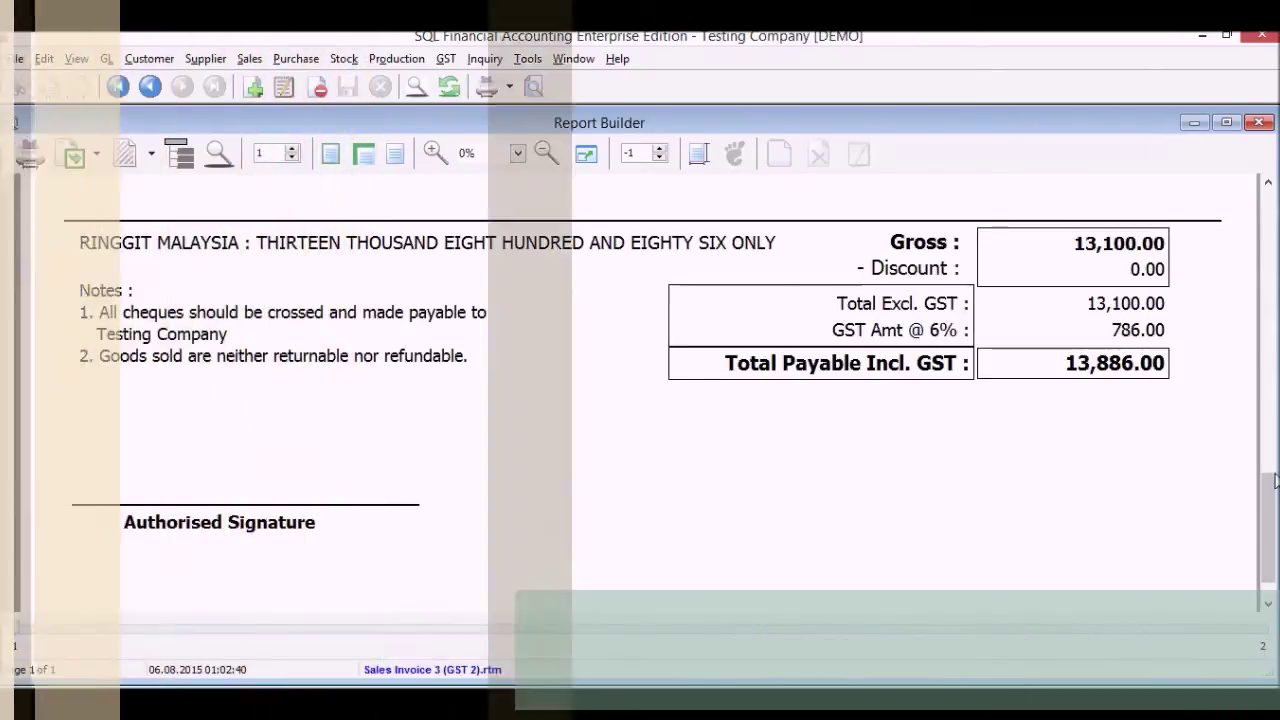
pyautogui.moveTo(1268, 490); pyautogui.dragTo(1268, 200)
pyautogui.click(1260, 121)
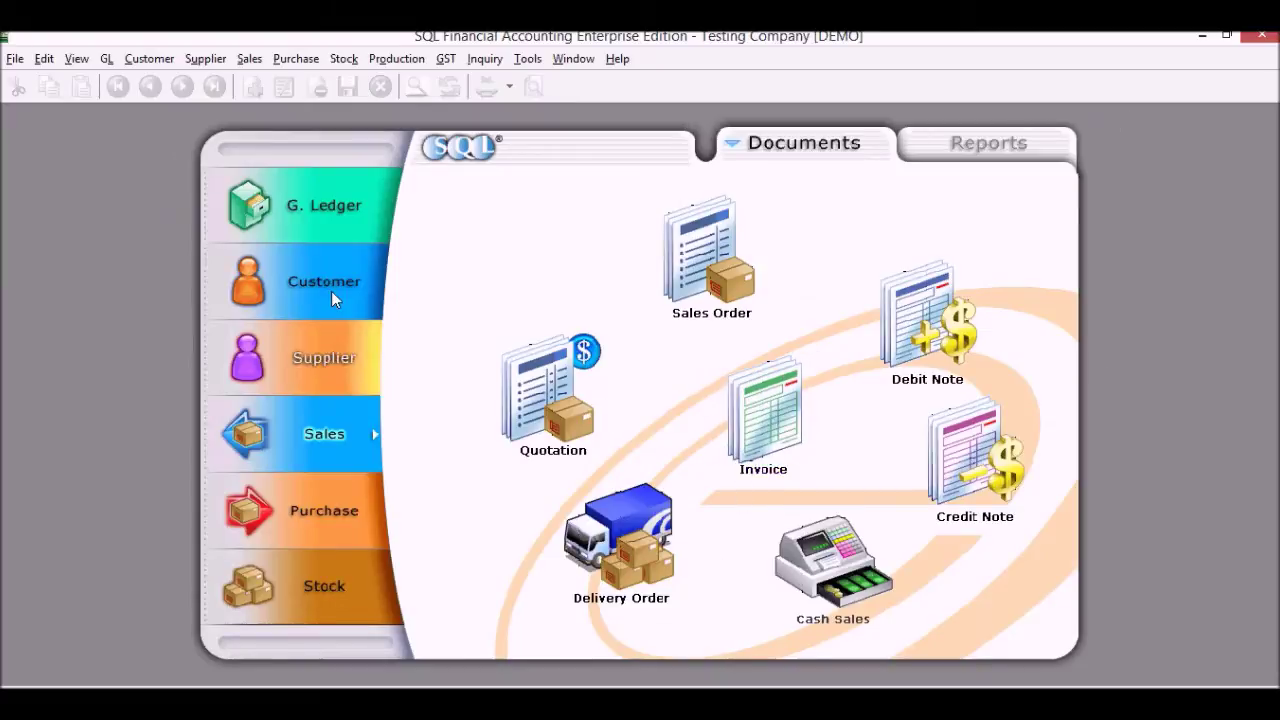
# Start a customer payment from ALPHA & BETA COMPUTER with a paid amount of 12,500.00
pyautogui.click(330, 290)
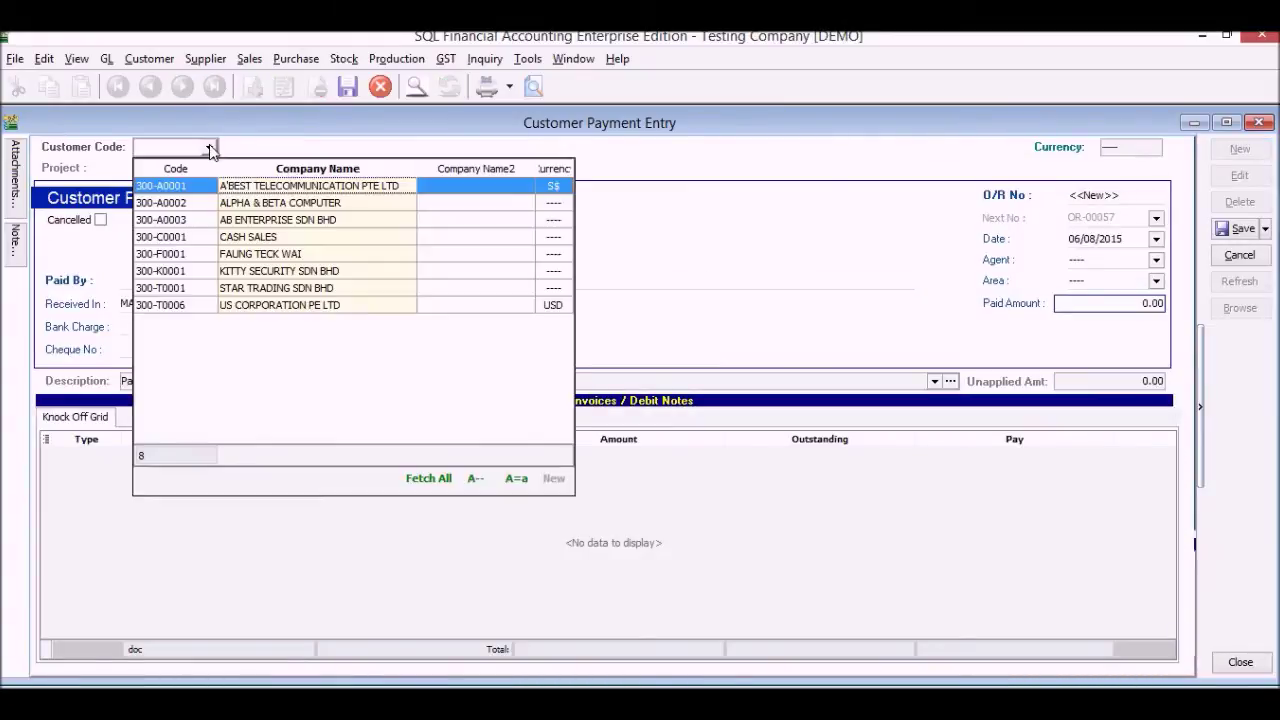
pyautogui.click(209, 147)
pyautogui.click(218, 202)
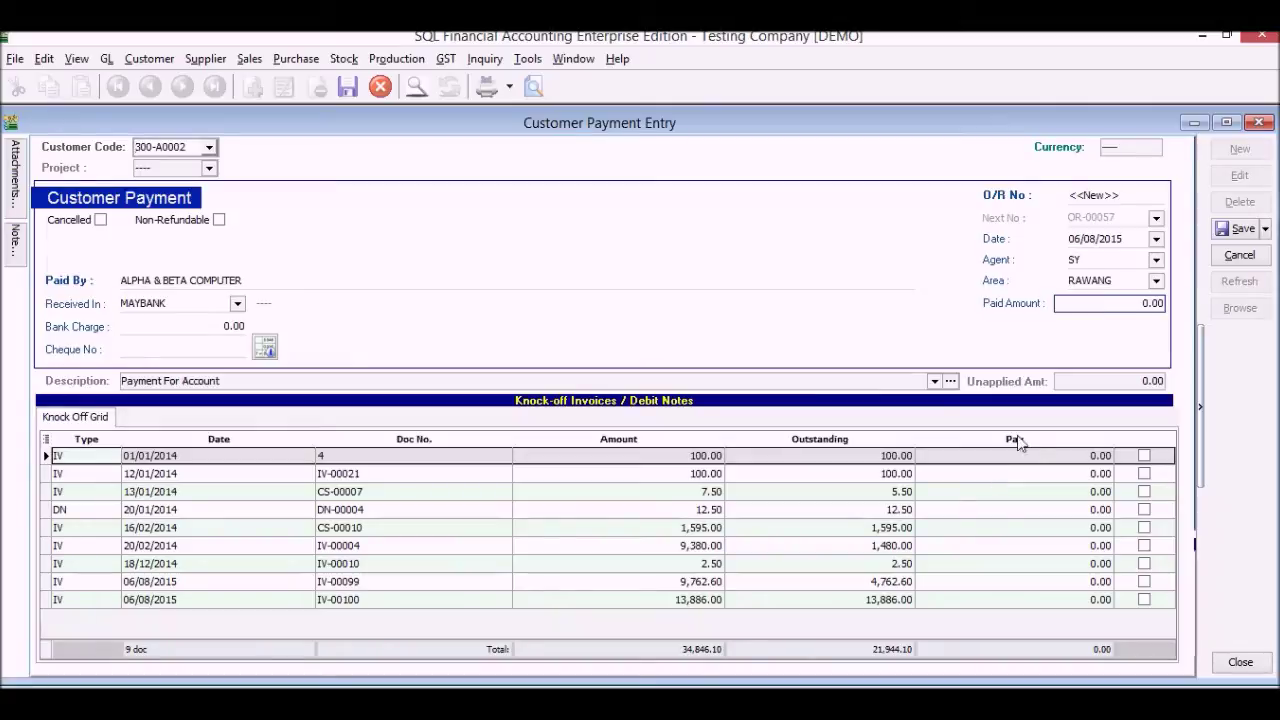
pyautogui.click(1078, 306)
pyautogui.moveTo(1077, 306); pyautogui.dragTo(988, 306)
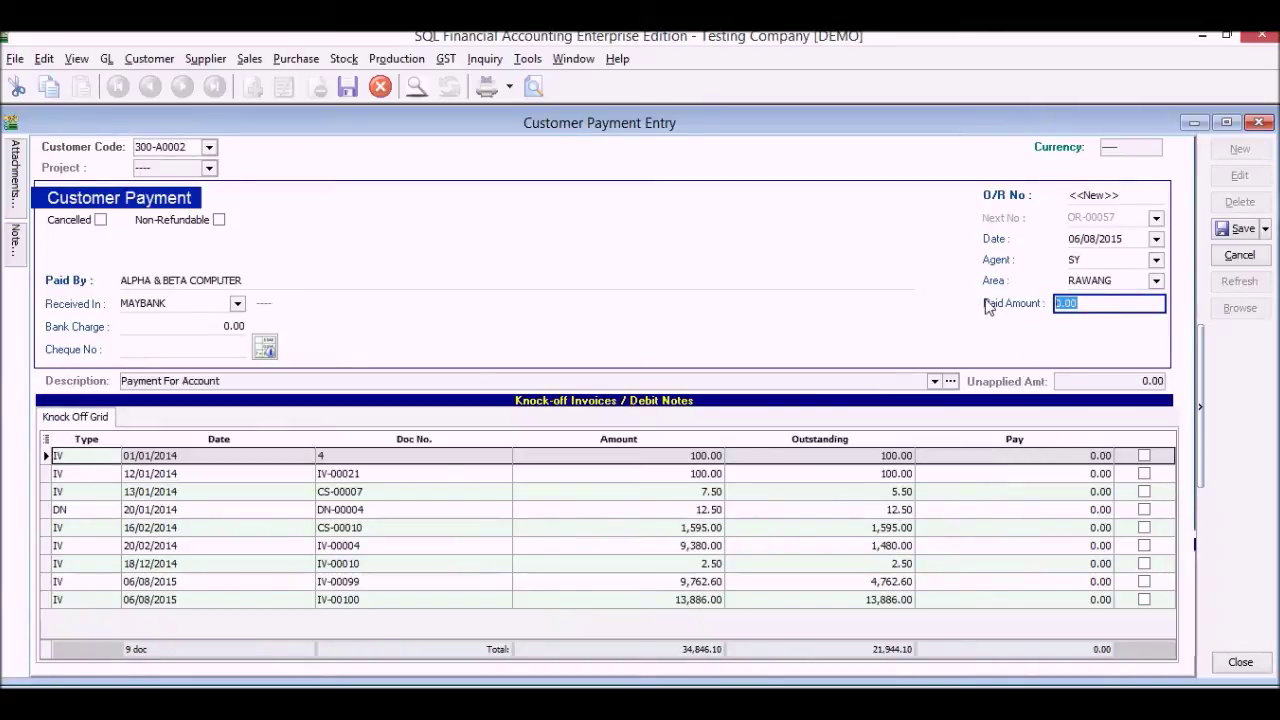
pyautogui.write('125')
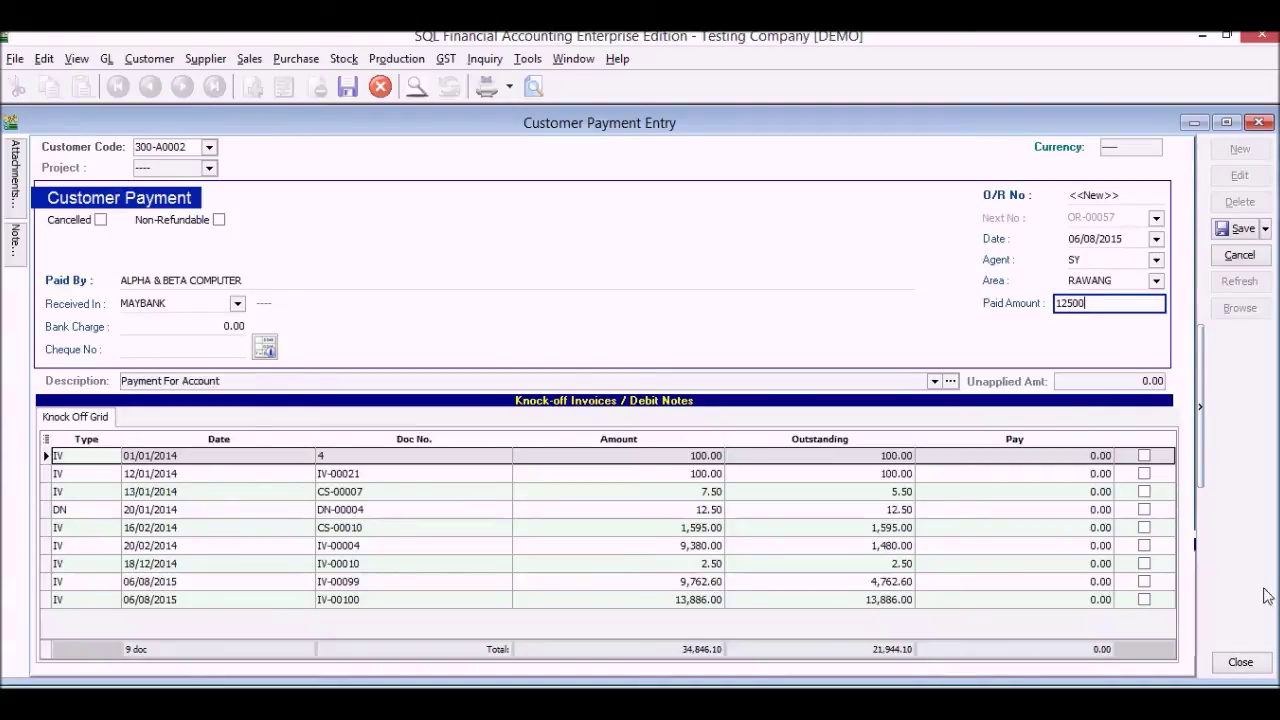
# Knock off IV-00100 (8,700.00), IV-00004, CS-00010 and IV-00099 (725.00), then save without a cheque number
pyautogui.click(1144, 599)
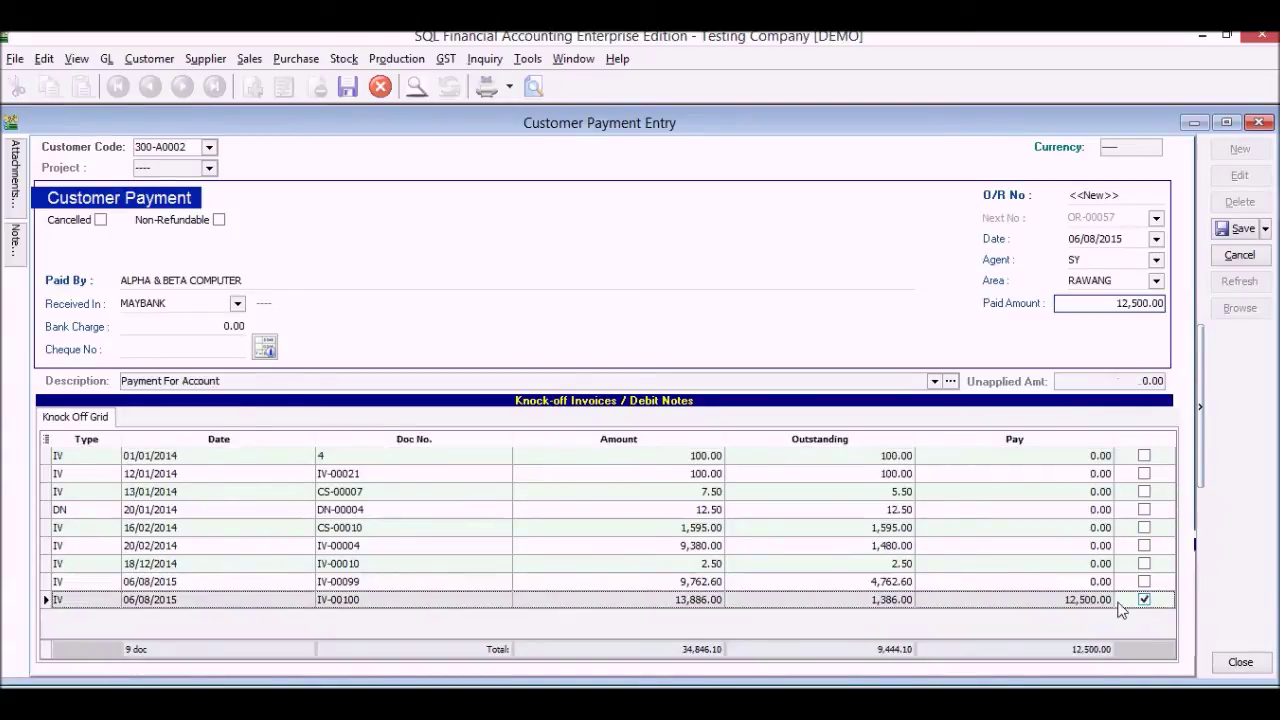
pyautogui.click(1084, 604)
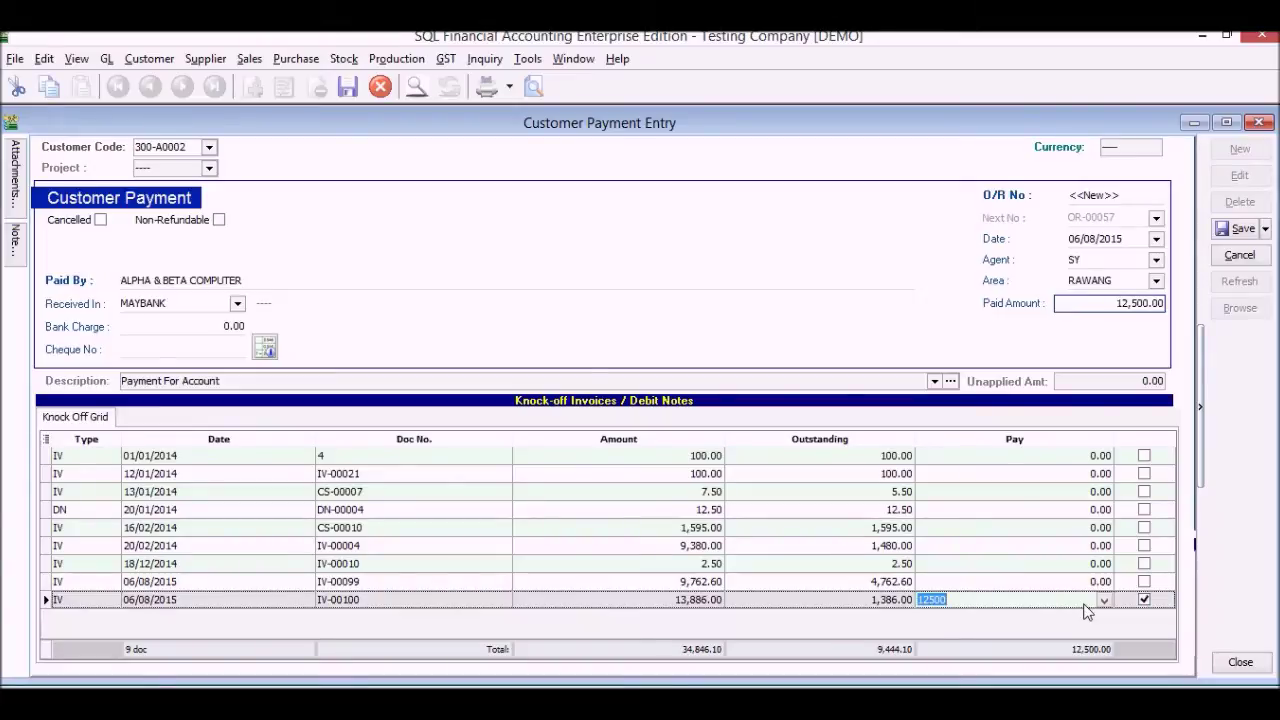
pyautogui.write('8,')
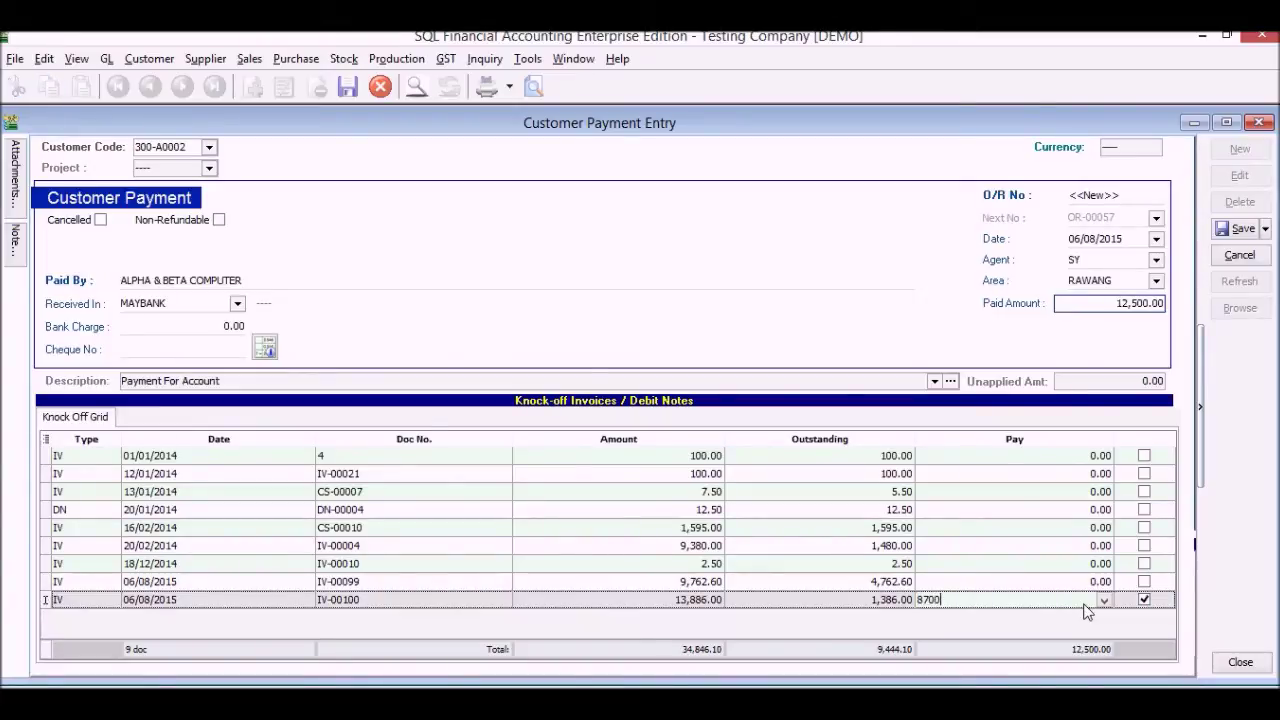
pyautogui.write('700')
pyautogui.press('Return')
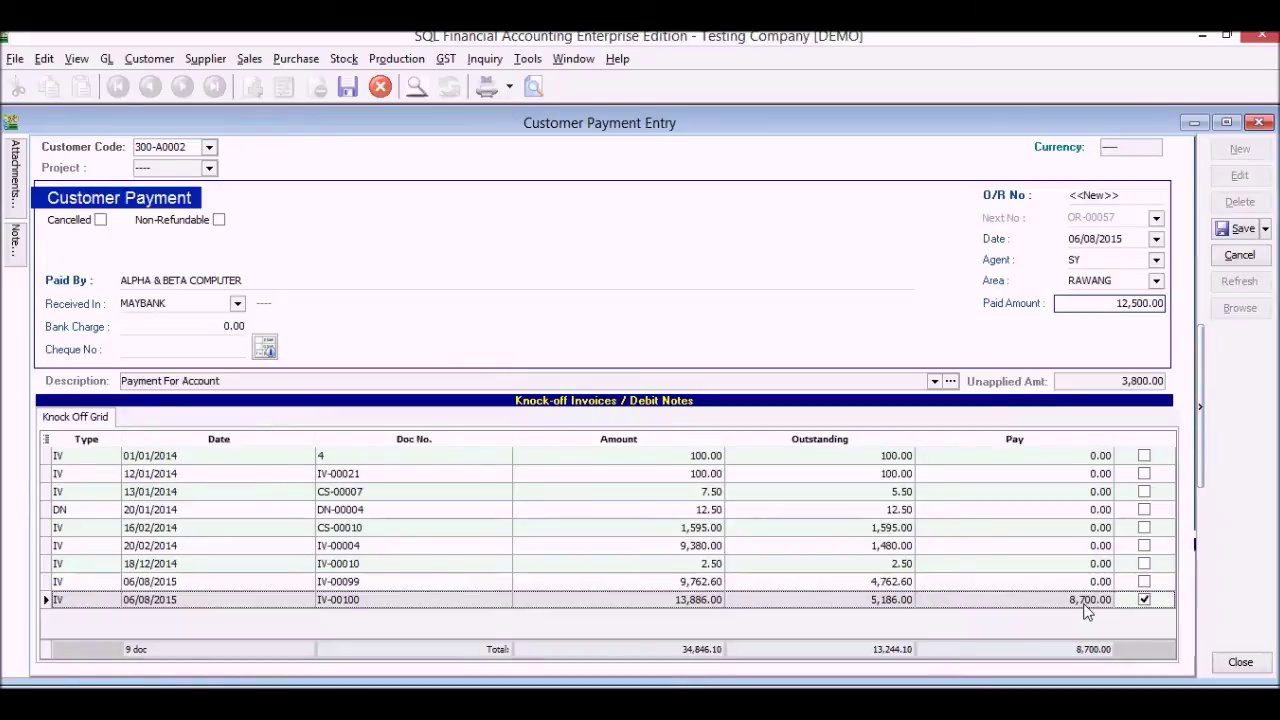
pyautogui.click(1145, 548)
pyautogui.click(1145, 546)
pyautogui.click(1144, 528)
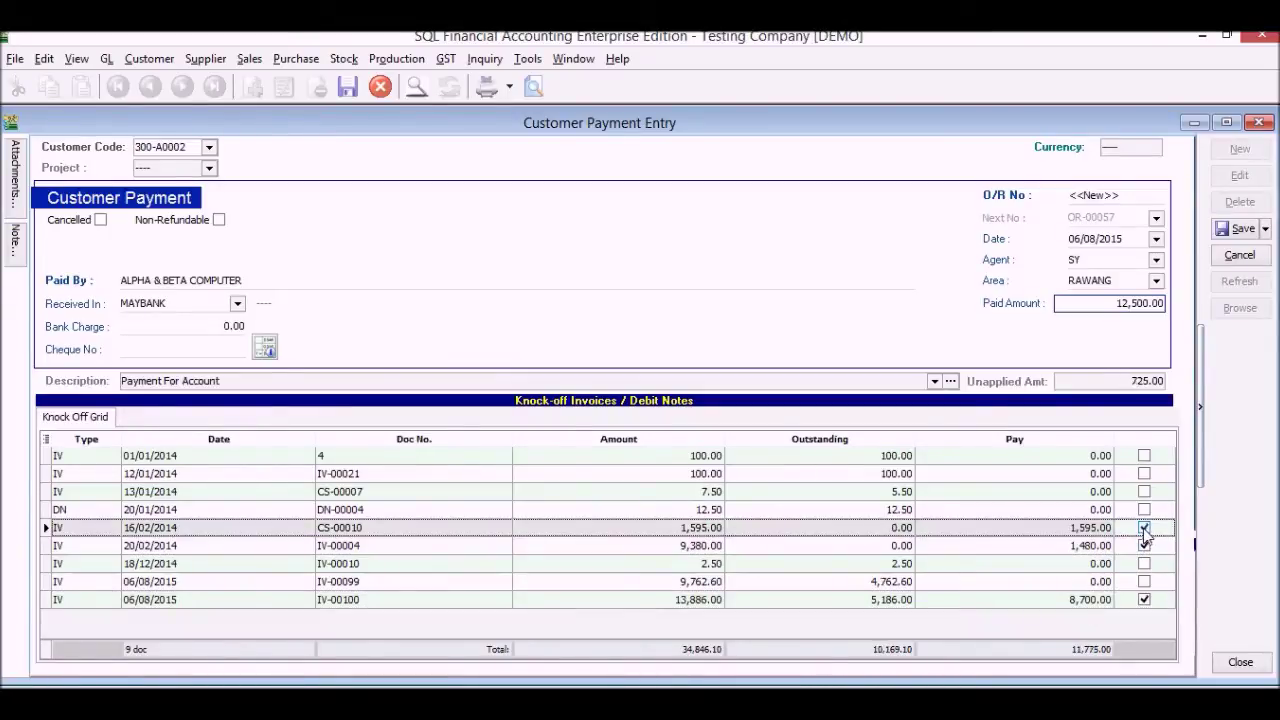
pyautogui.click(1144, 582)
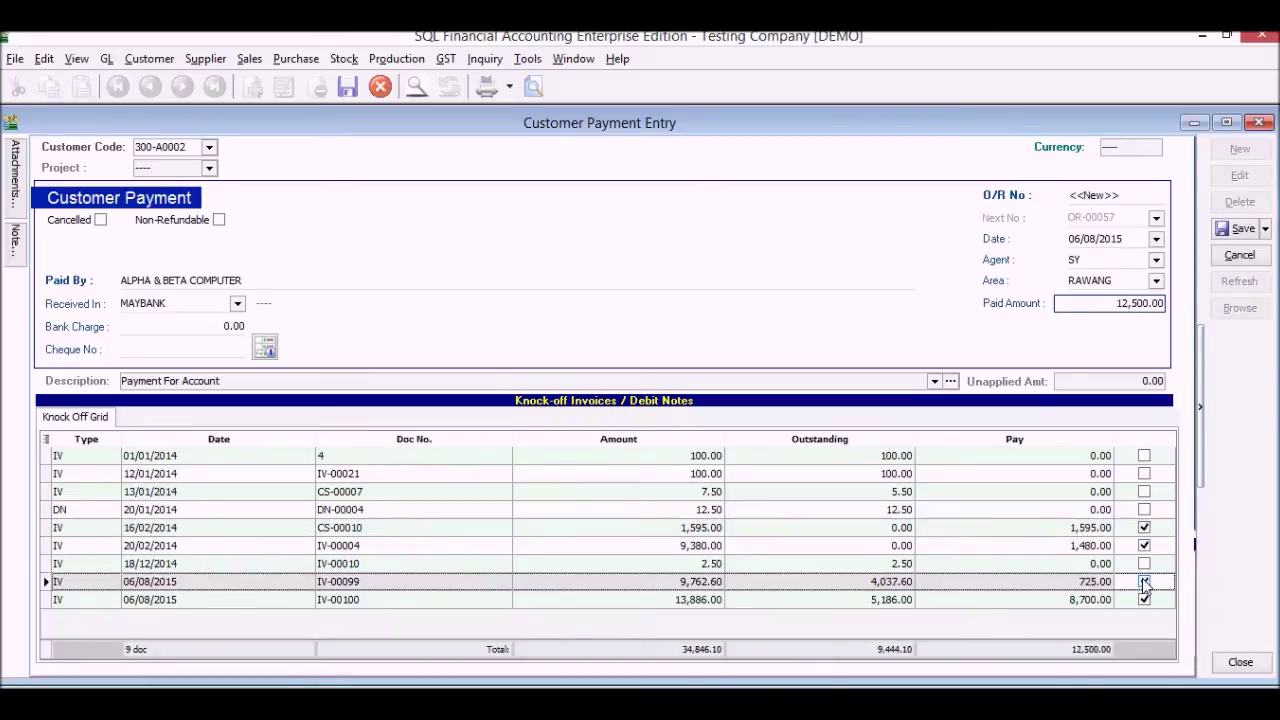
pyautogui.click(1245, 232)
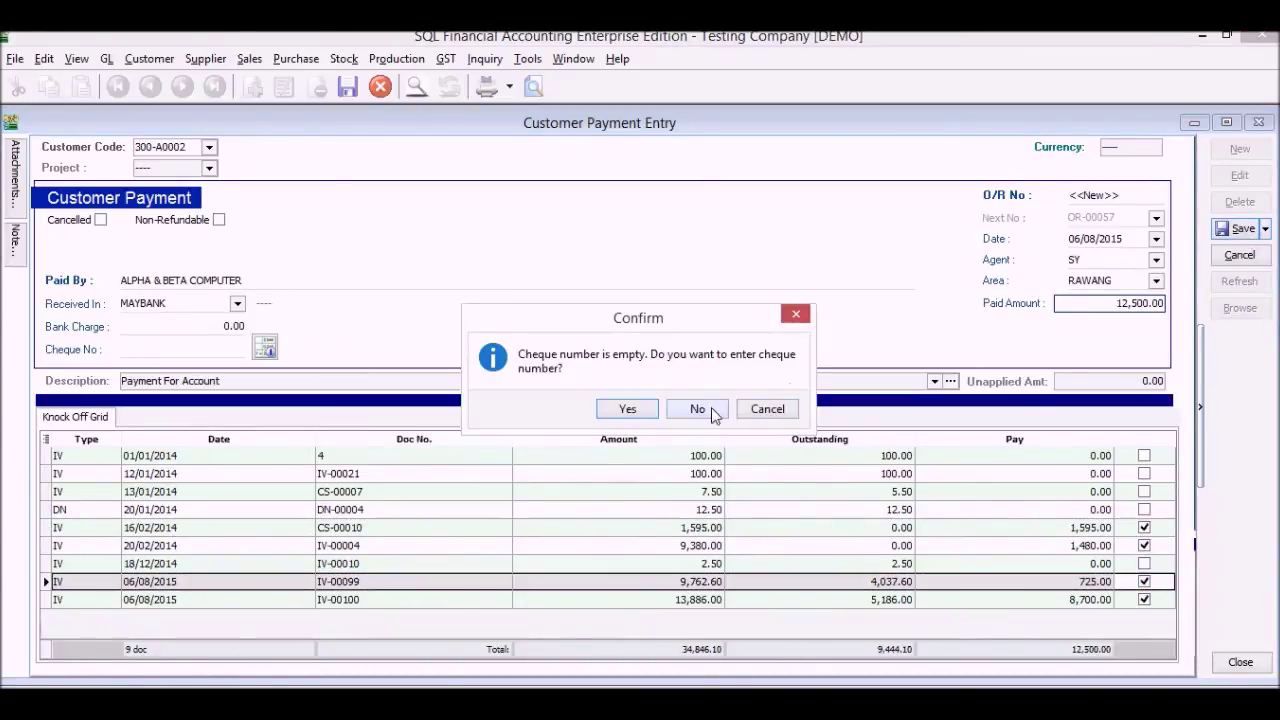
pyautogui.click(700, 409)
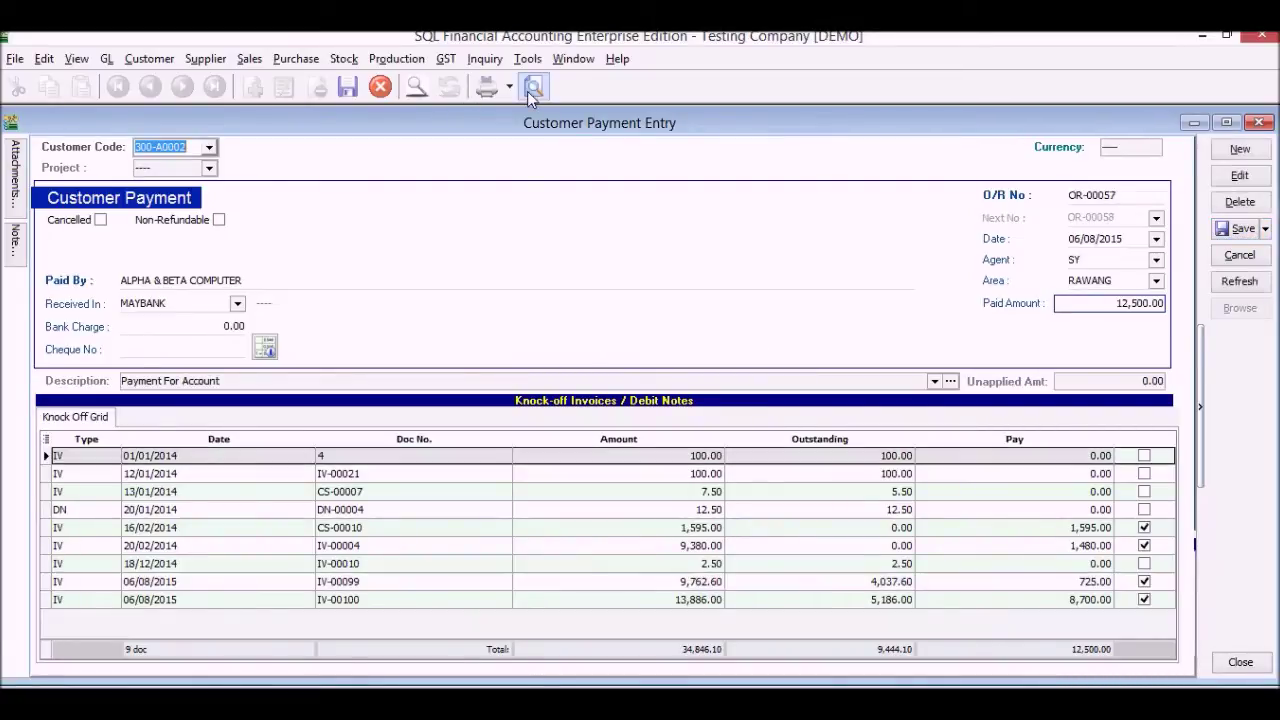
# Preview receipt OR-00057 in the 'GL Official Receipt - Detail - Half (GST)' layout, then close it and the payment entry
pyautogui.click(531, 88)
pyautogui.click(615, 338)
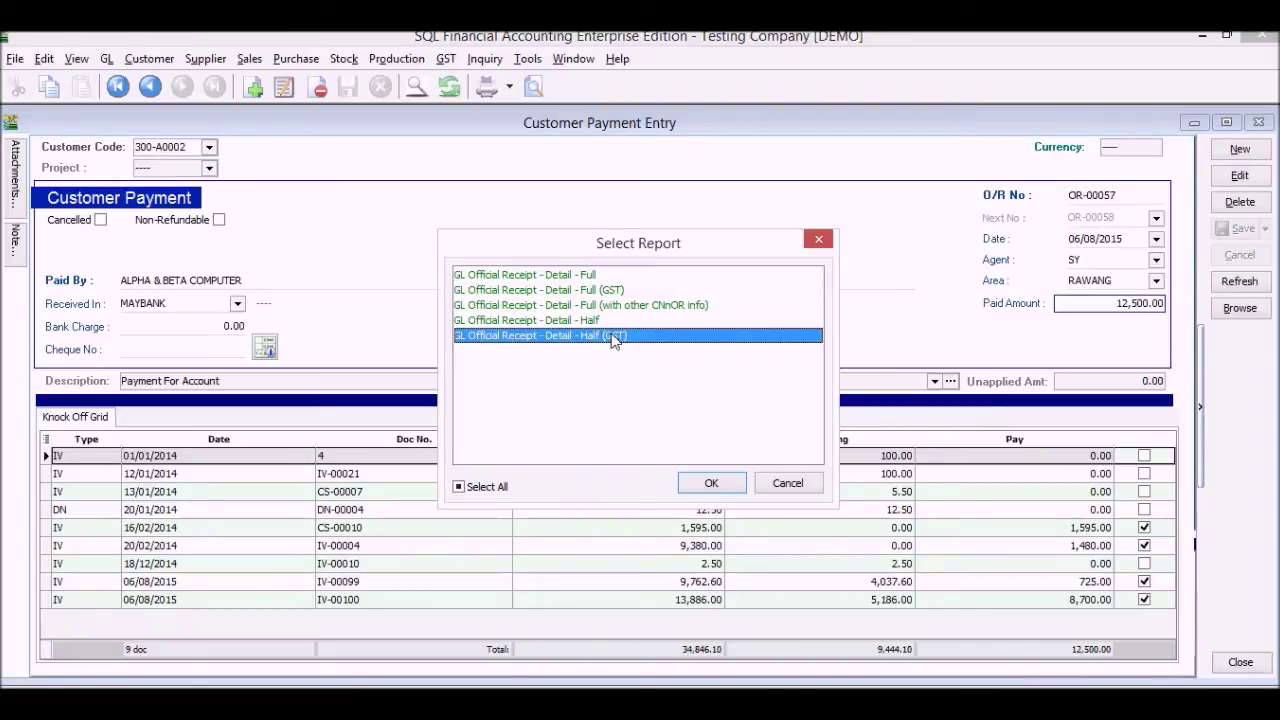
pyautogui.click(711, 484)
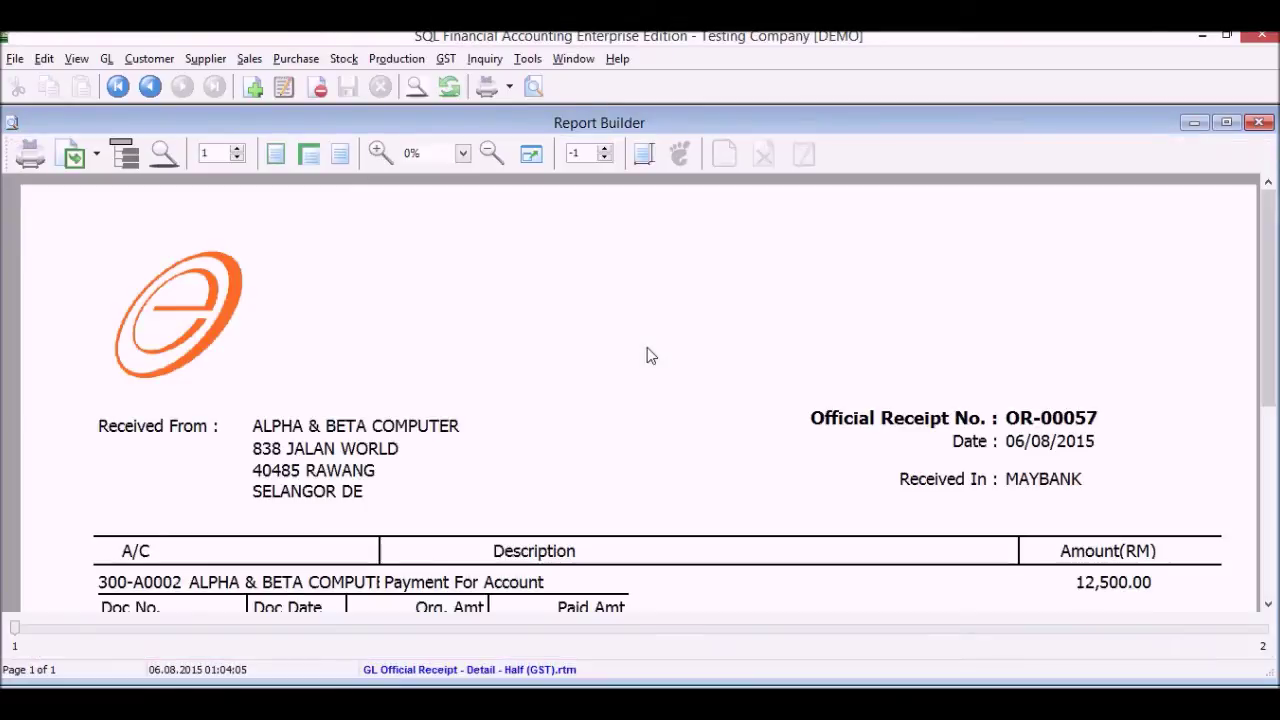
pyautogui.scroll(-3, 647, 356)
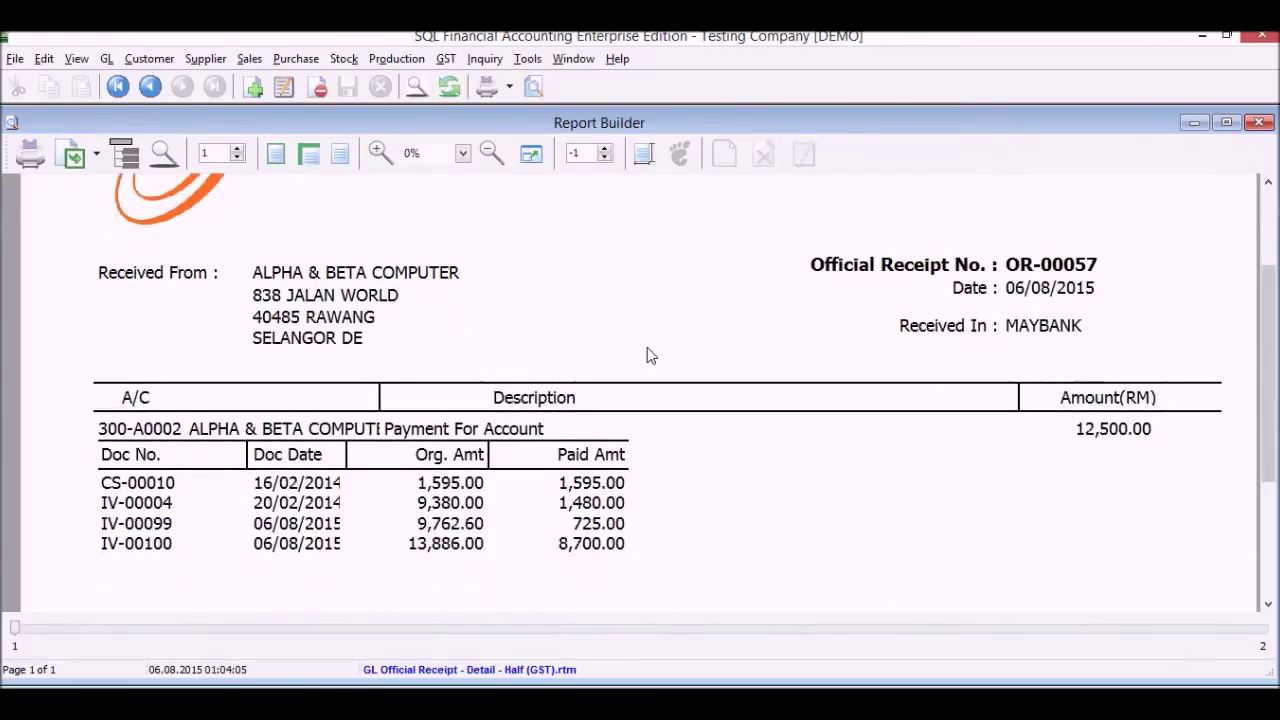
pyautogui.scroll(-4, 647, 356)
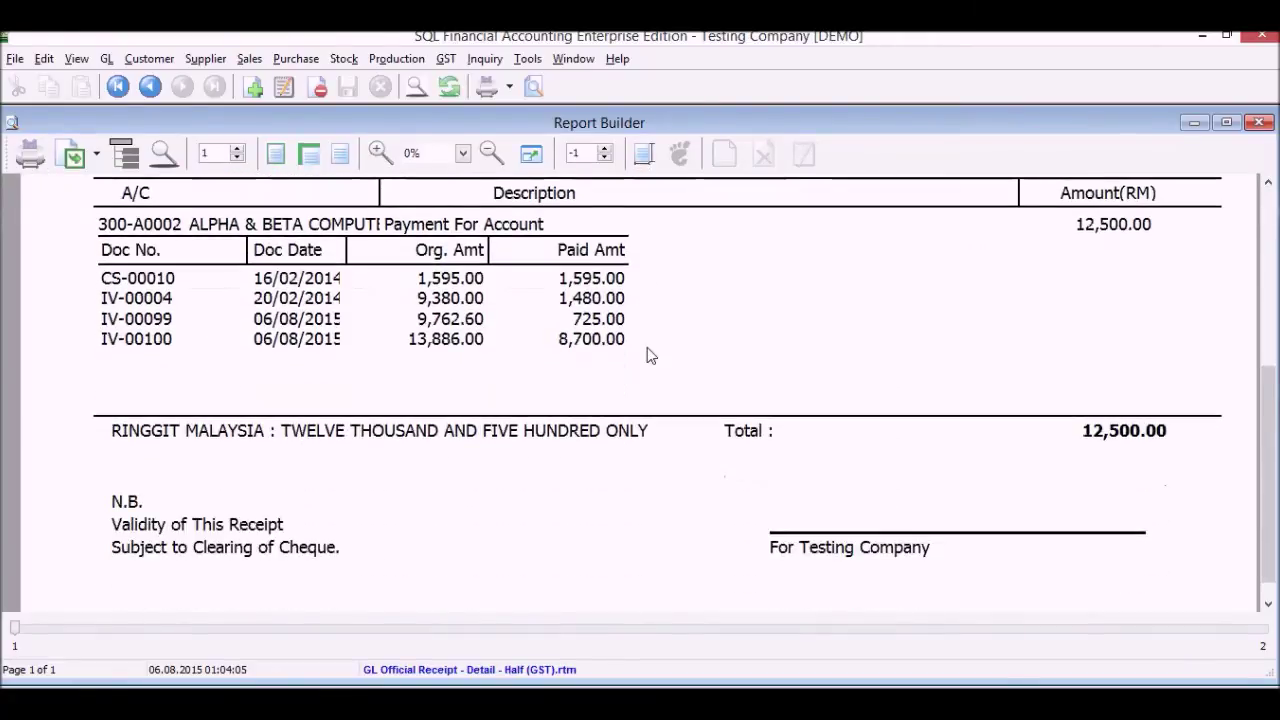
pyautogui.click(1258, 122)
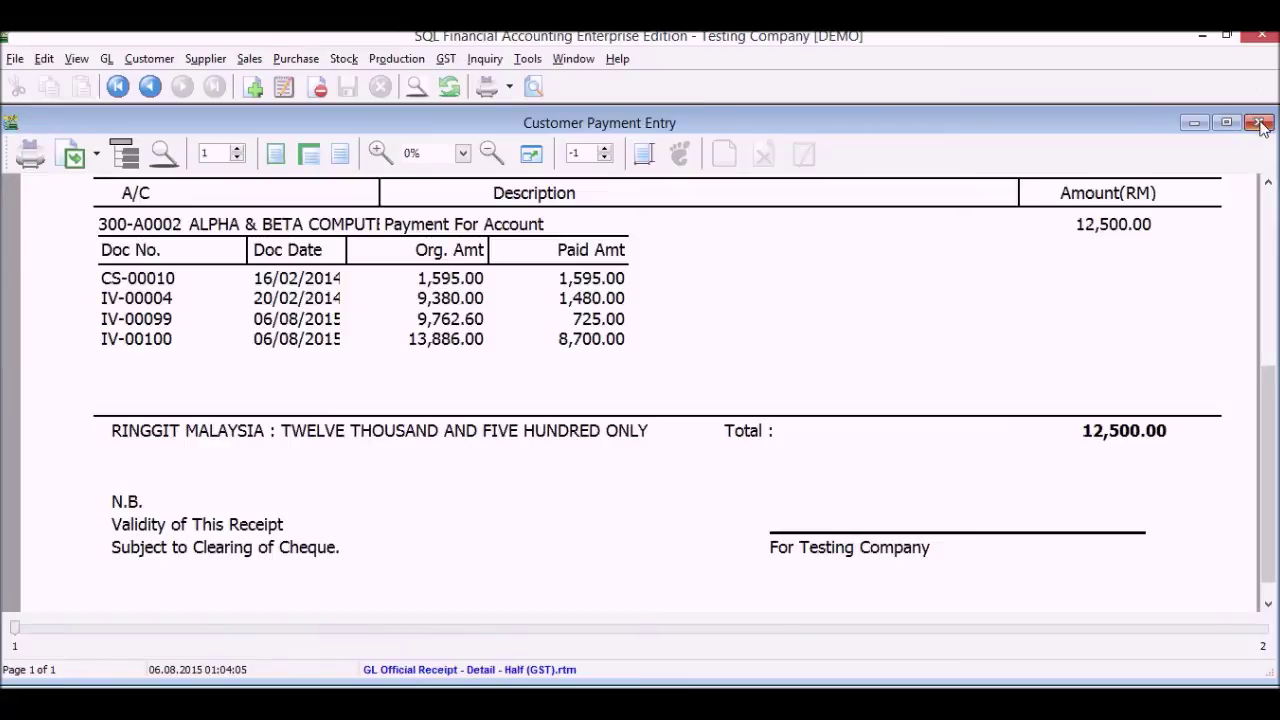
pyautogui.click(1258, 122)
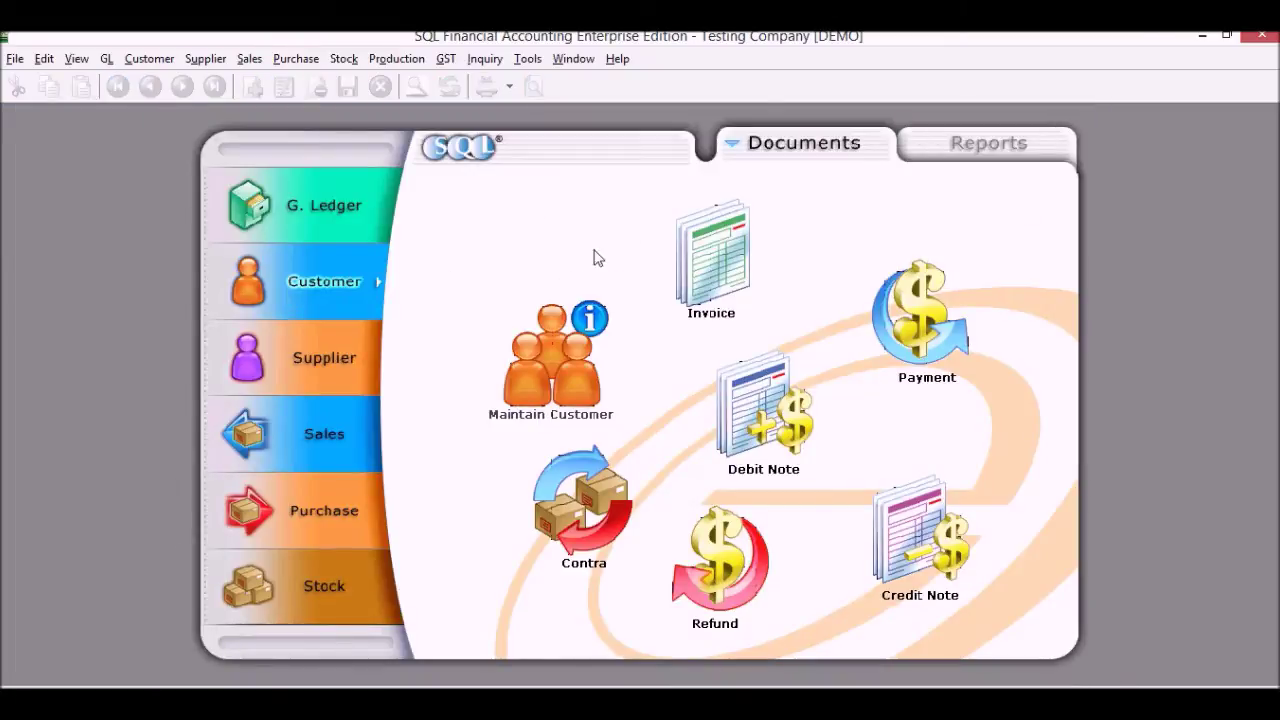
# Load the Statement of Account filtered to customer 300-A0002
pyautogui.click(990, 148)
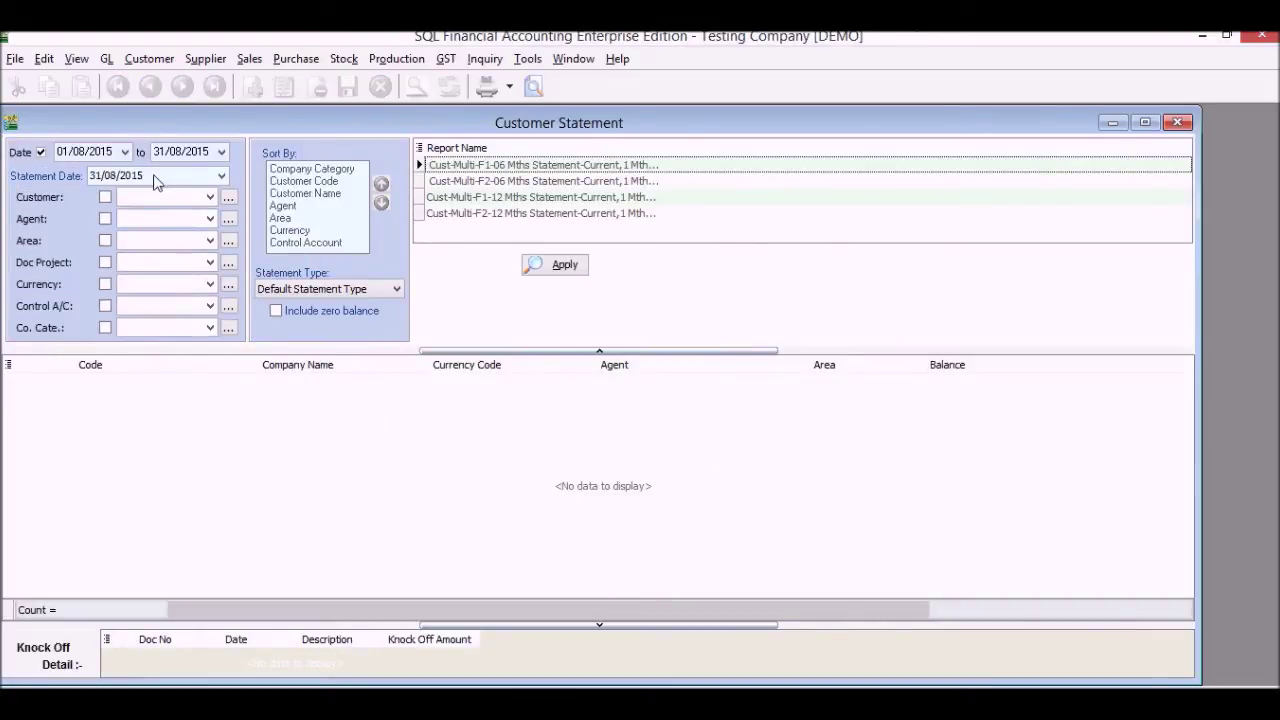
pyautogui.click(212, 198)
pyautogui.click(222, 254)
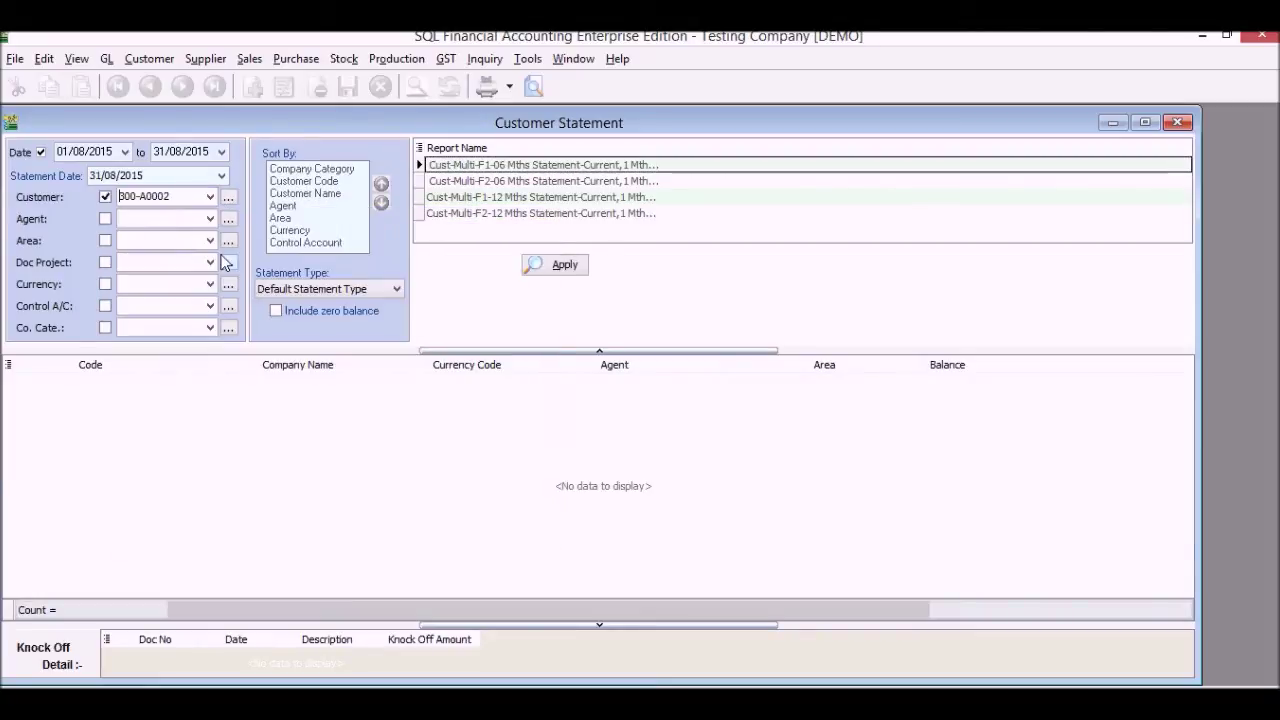
pyautogui.click(561, 264)
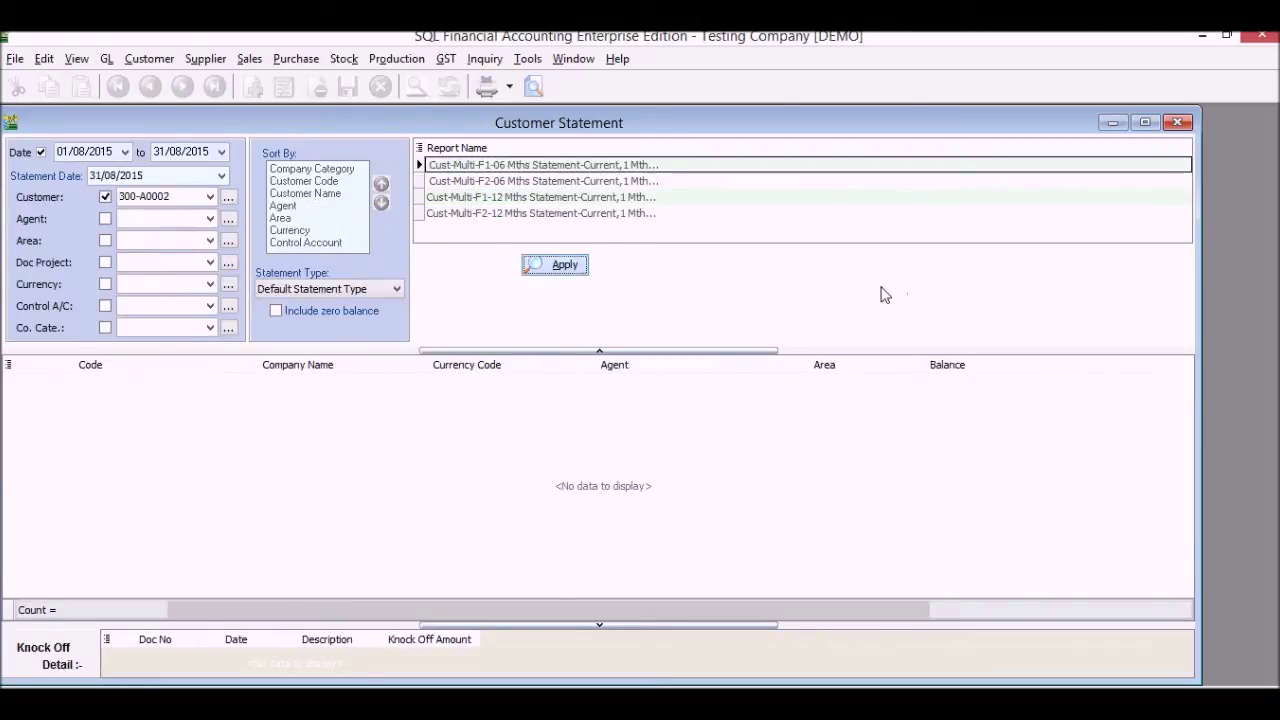
# Preview the statement showing a 9,276.60 closing balance, then close the preview and window
pyautogui.click(536, 91)
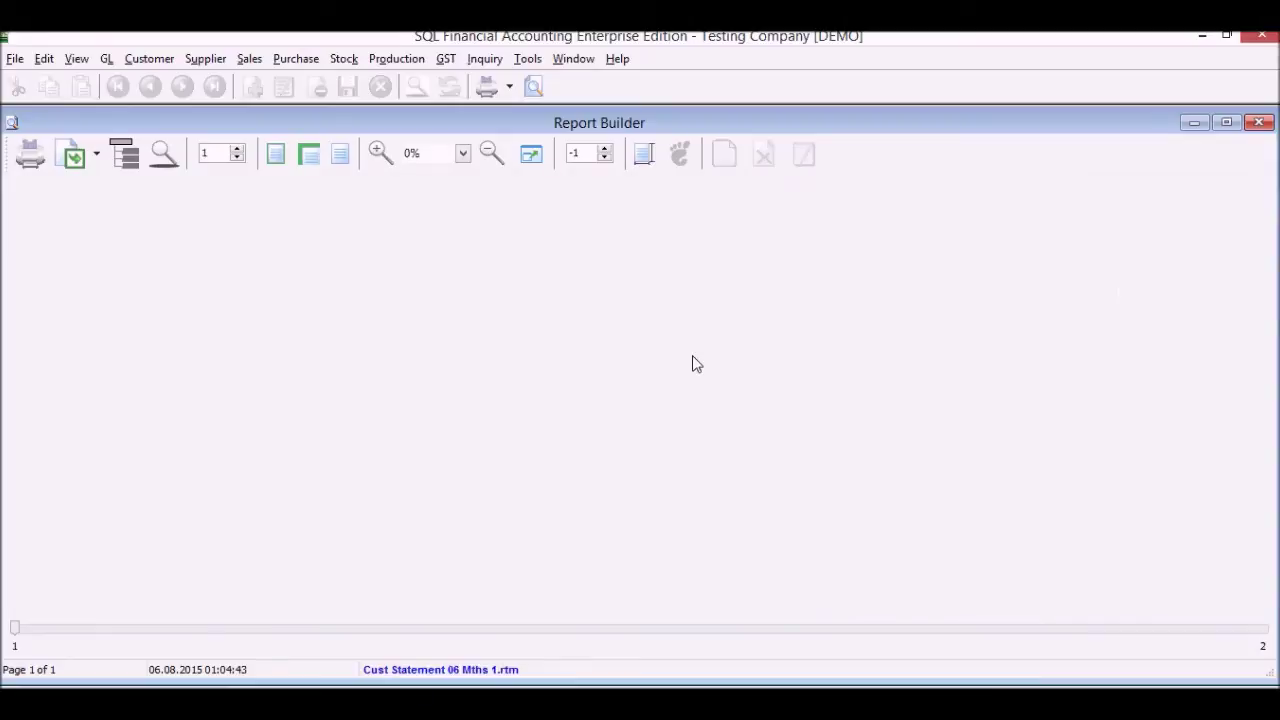
pyautogui.scroll(-3, 697, 364)
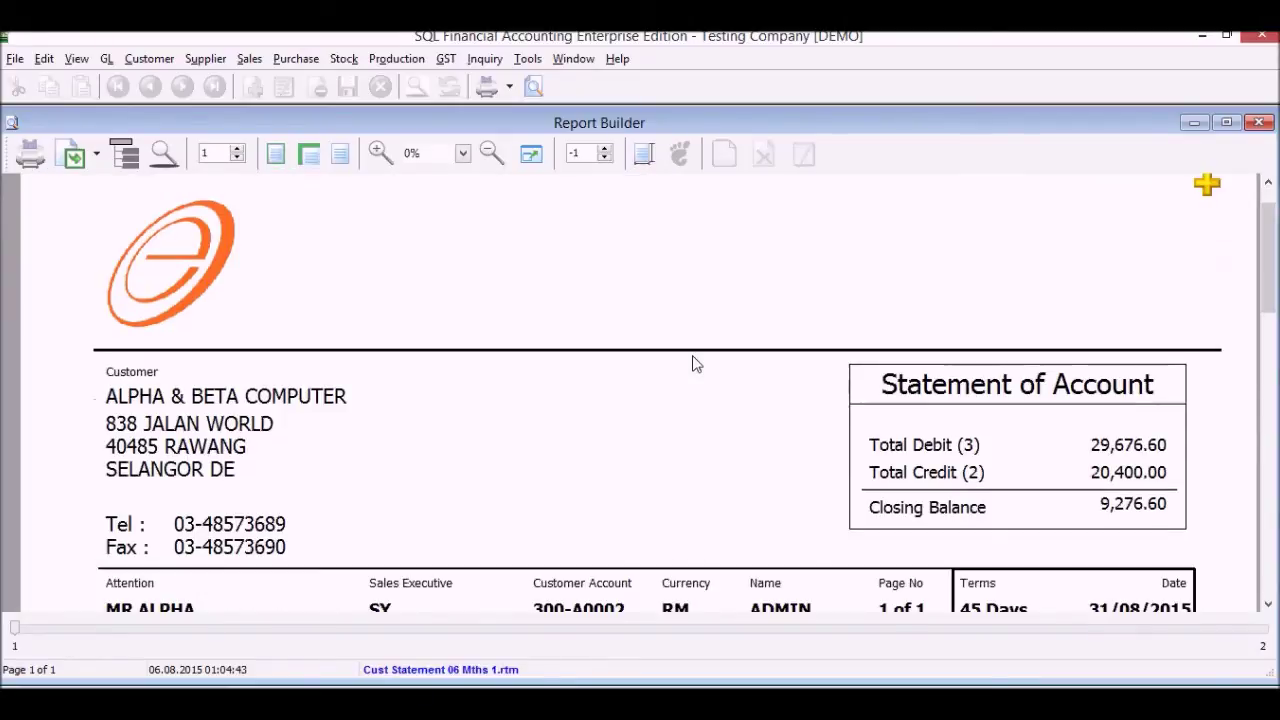
pyautogui.scroll(-7, 697, 364)
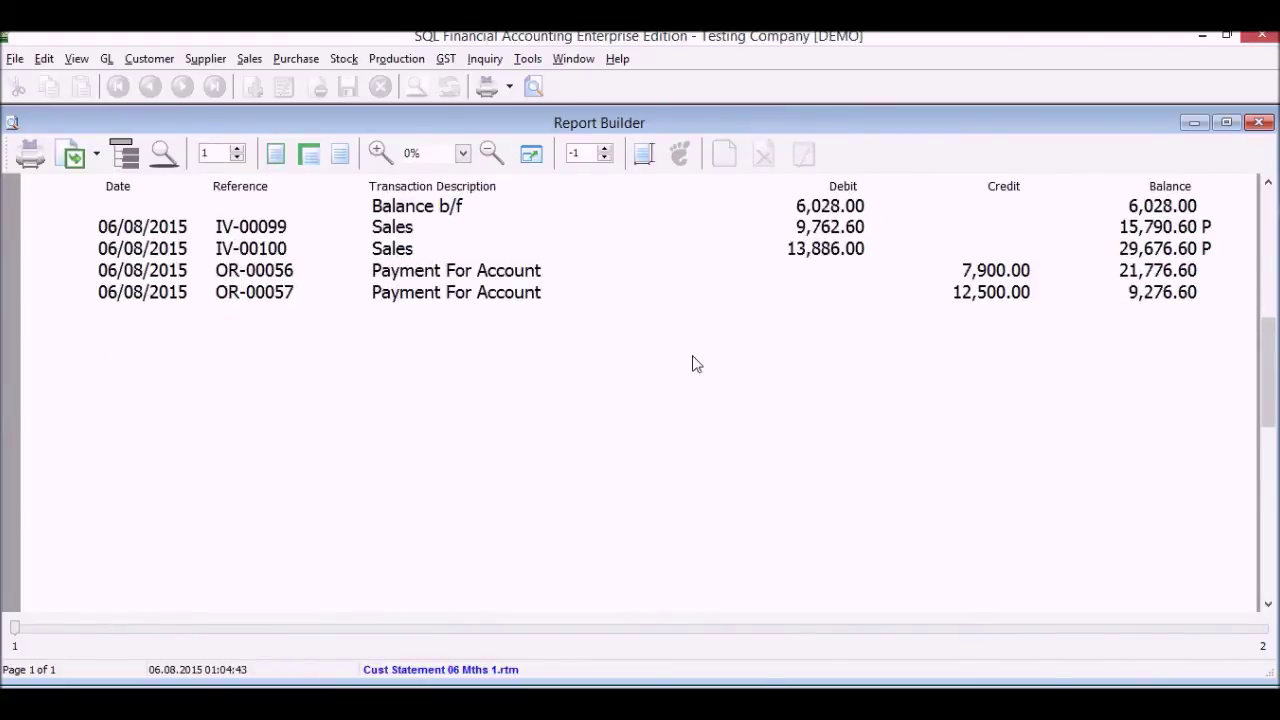
pyautogui.scroll(-10, 697, 364)
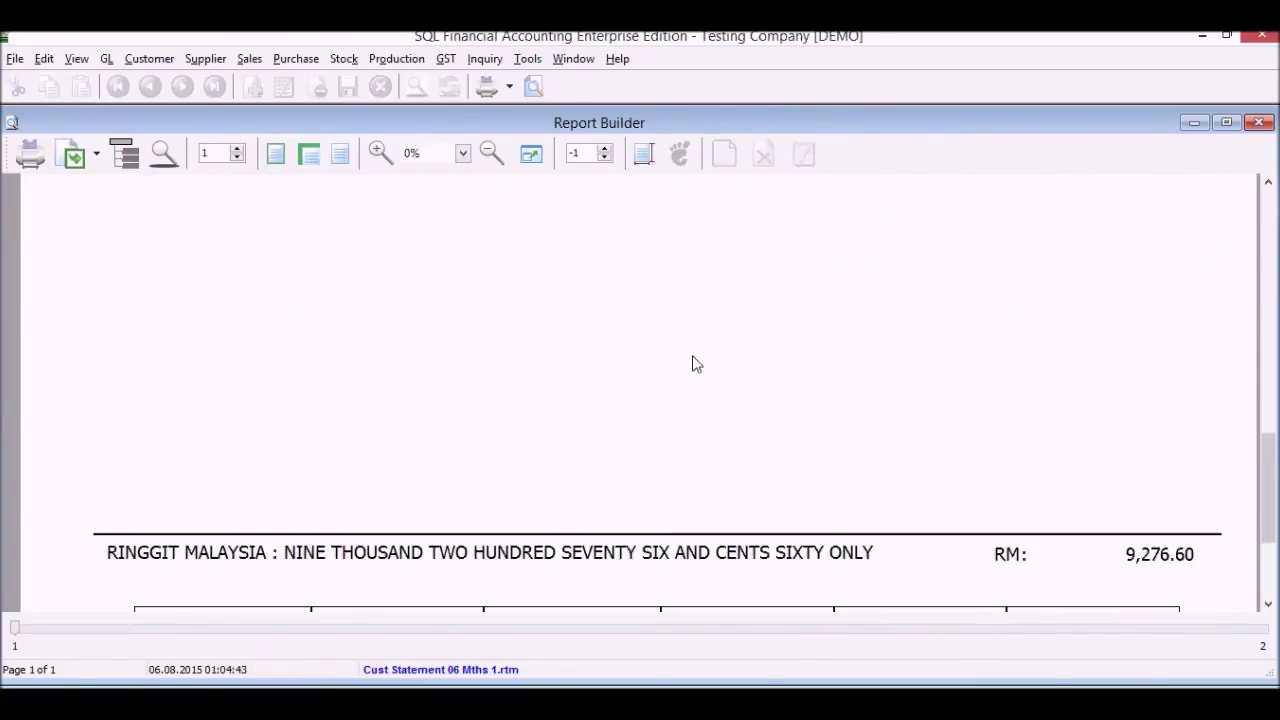
pyautogui.scroll(-4, 697, 364)
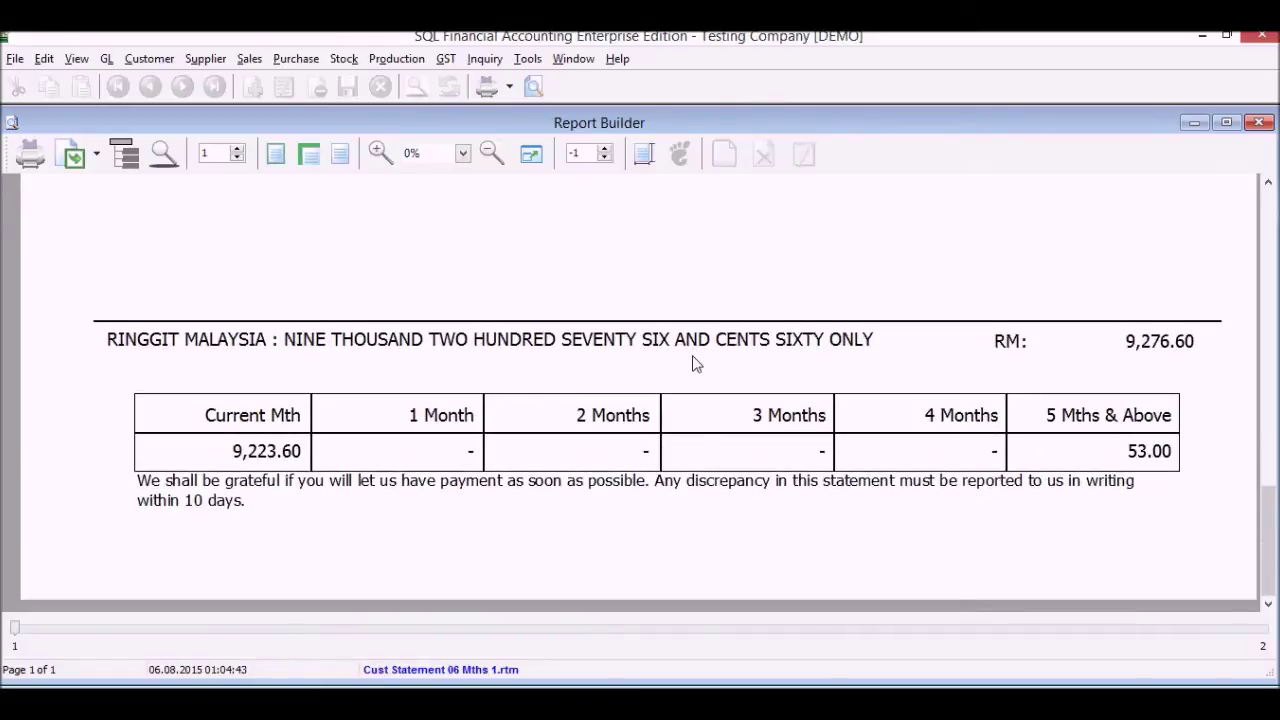
pyautogui.scroll(12, 697, 364)
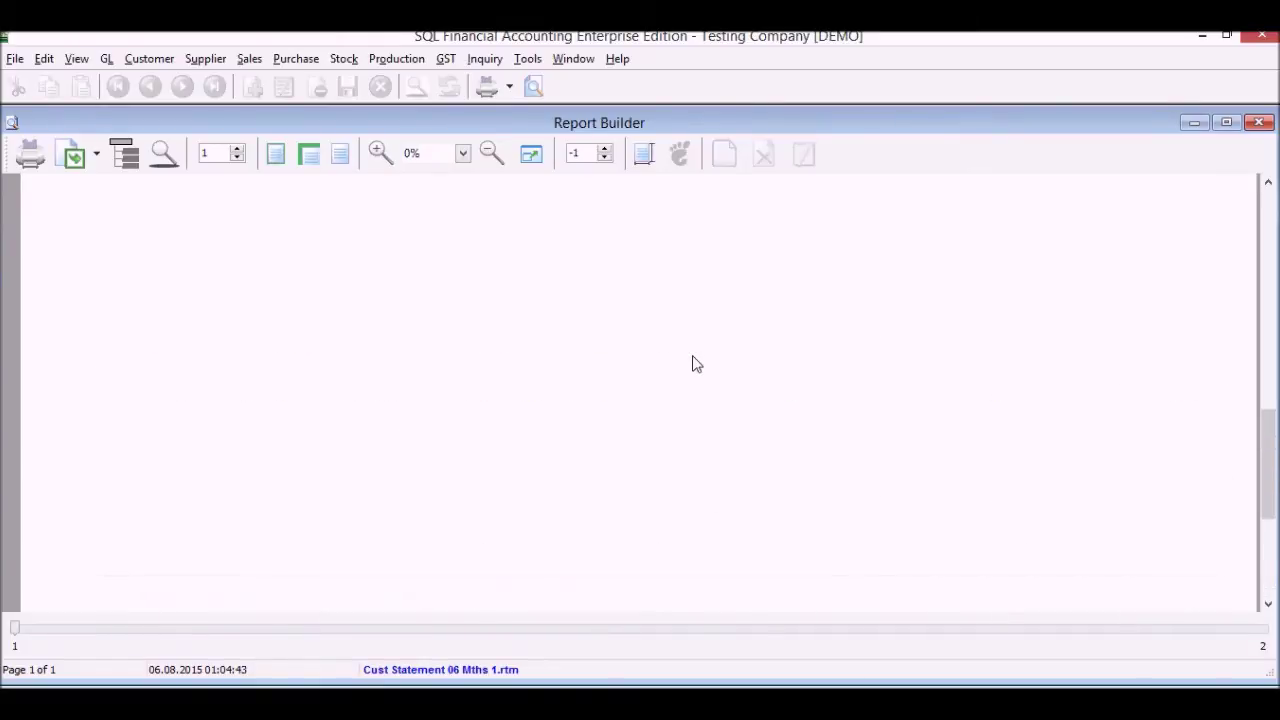
pyautogui.scroll(10, 697, 364)
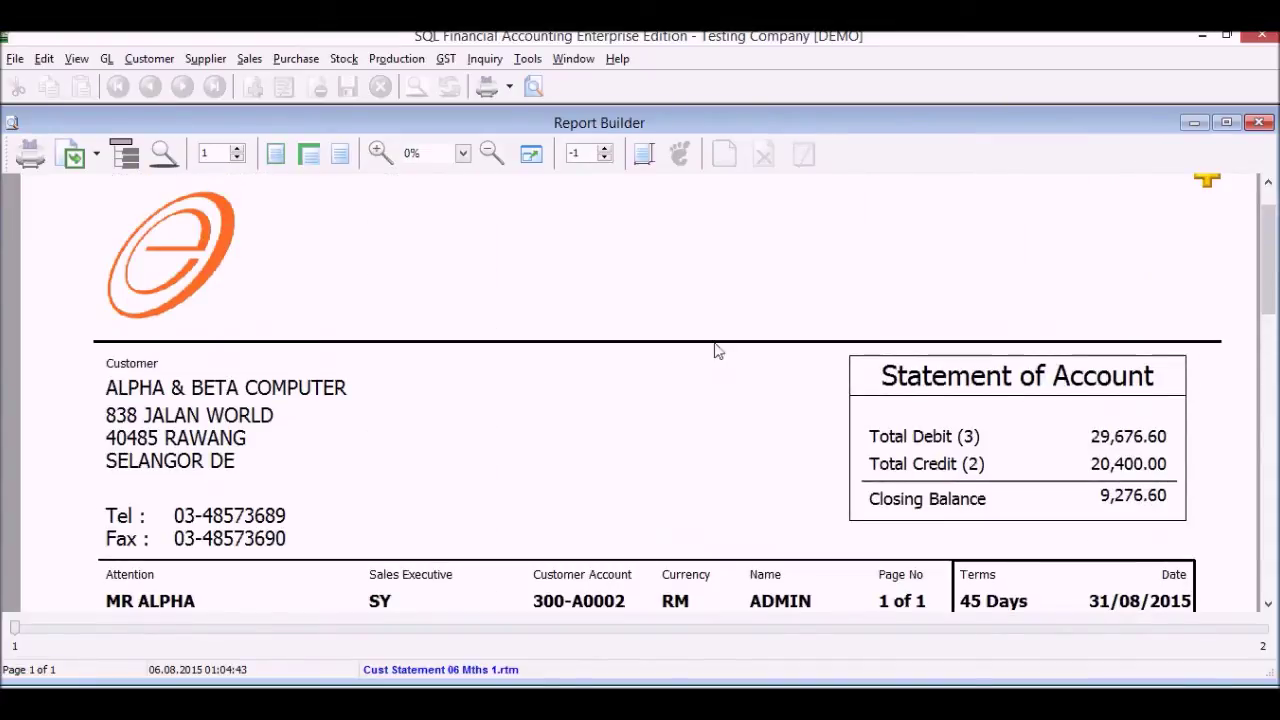
pyautogui.click(1260, 122)
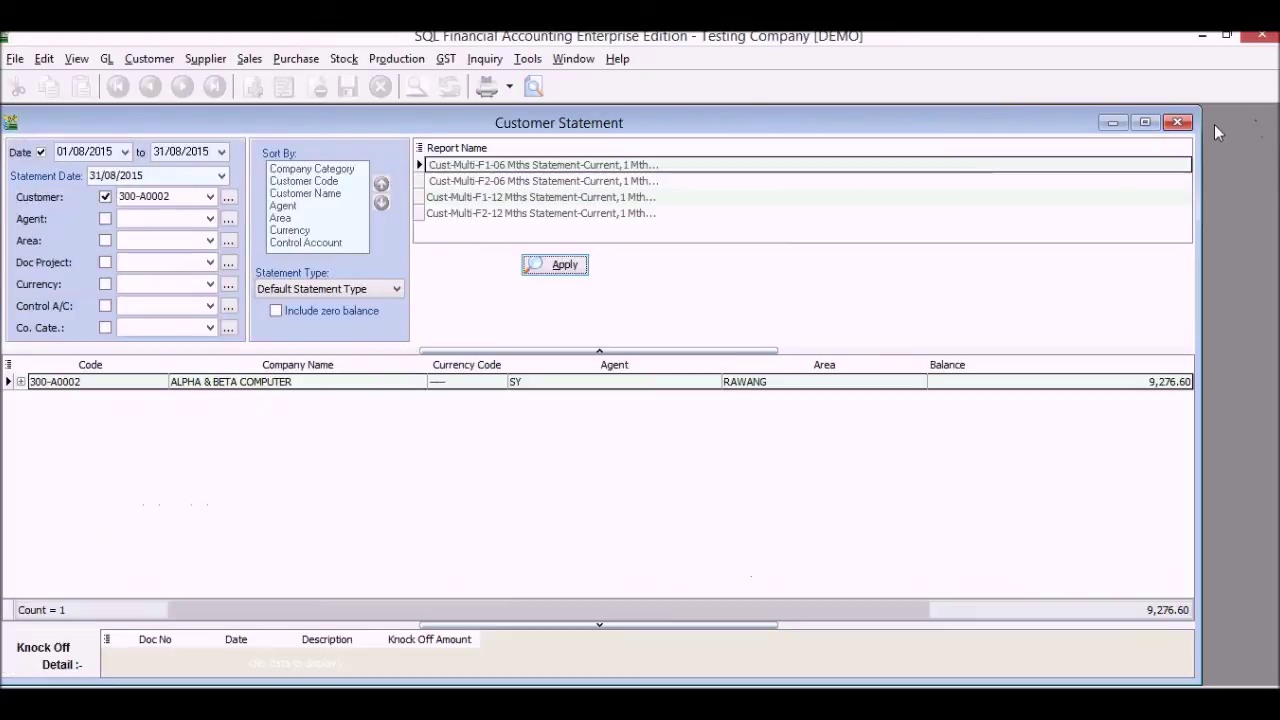
pyautogui.click(1174, 122)
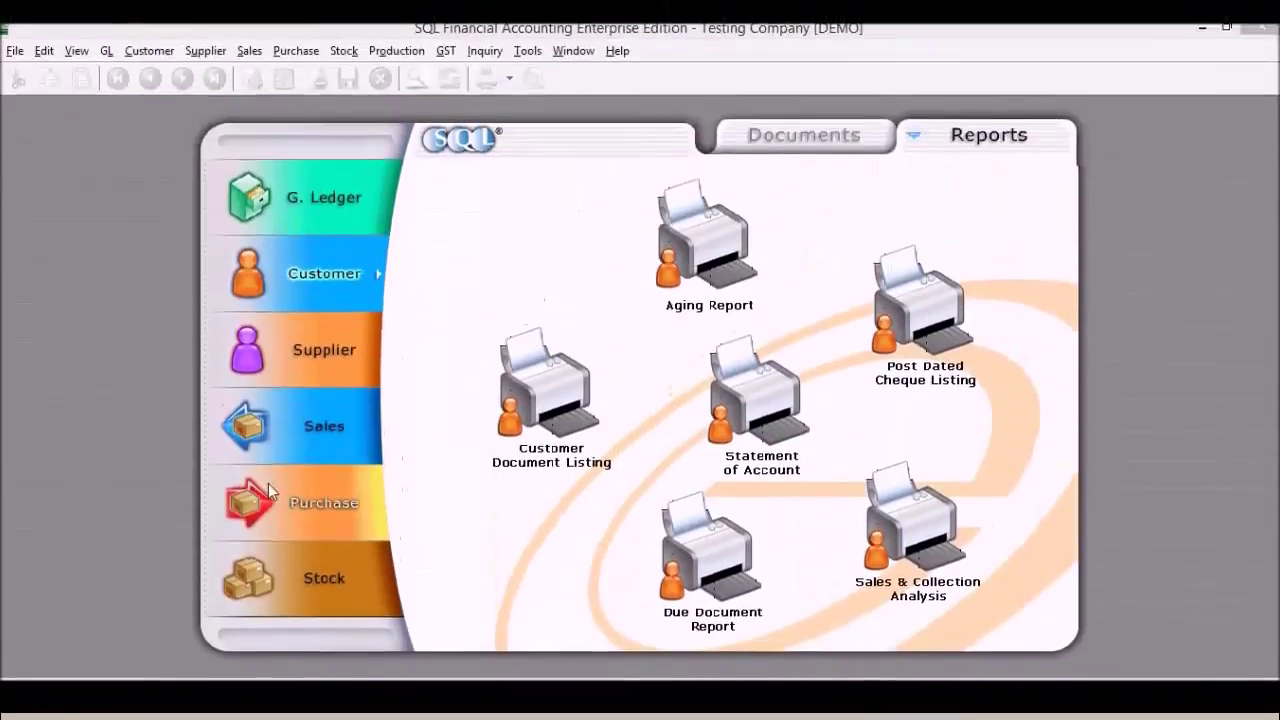
# Start a new purchase order for supplier 400-C0001 (CELCOM)
pyautogui.click(290, 604)
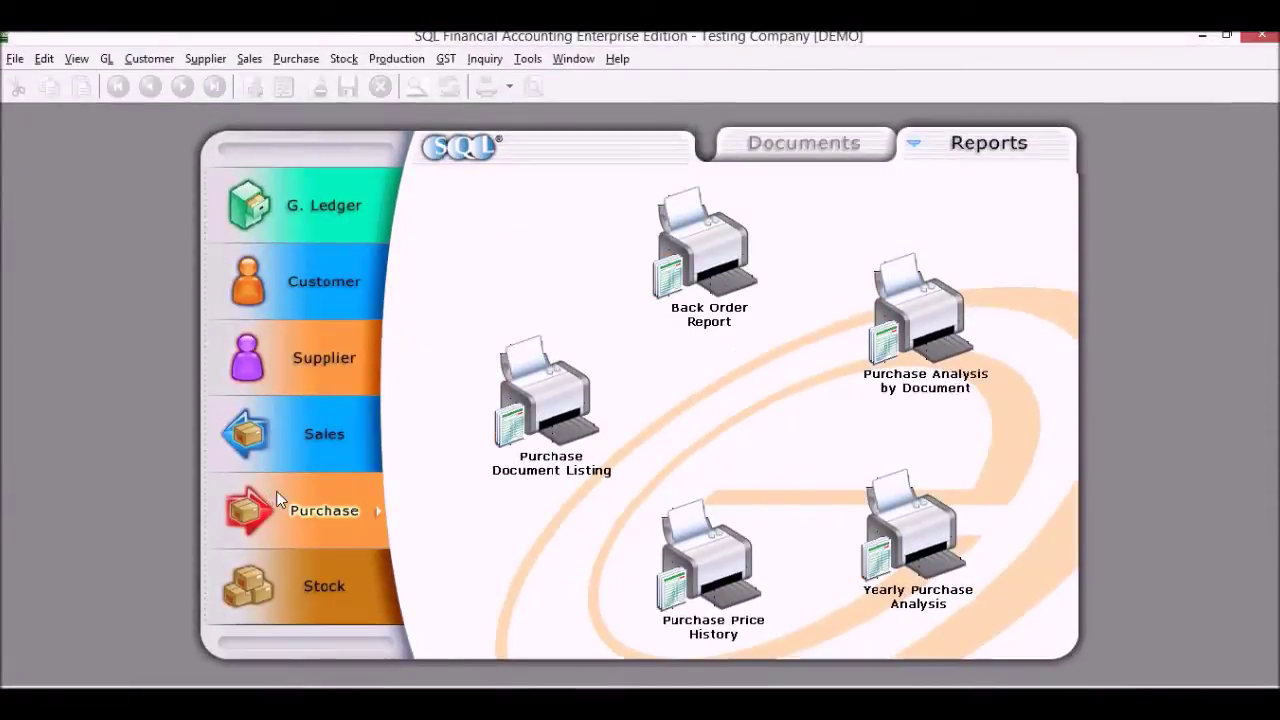
pyautogui.click(820, 156)
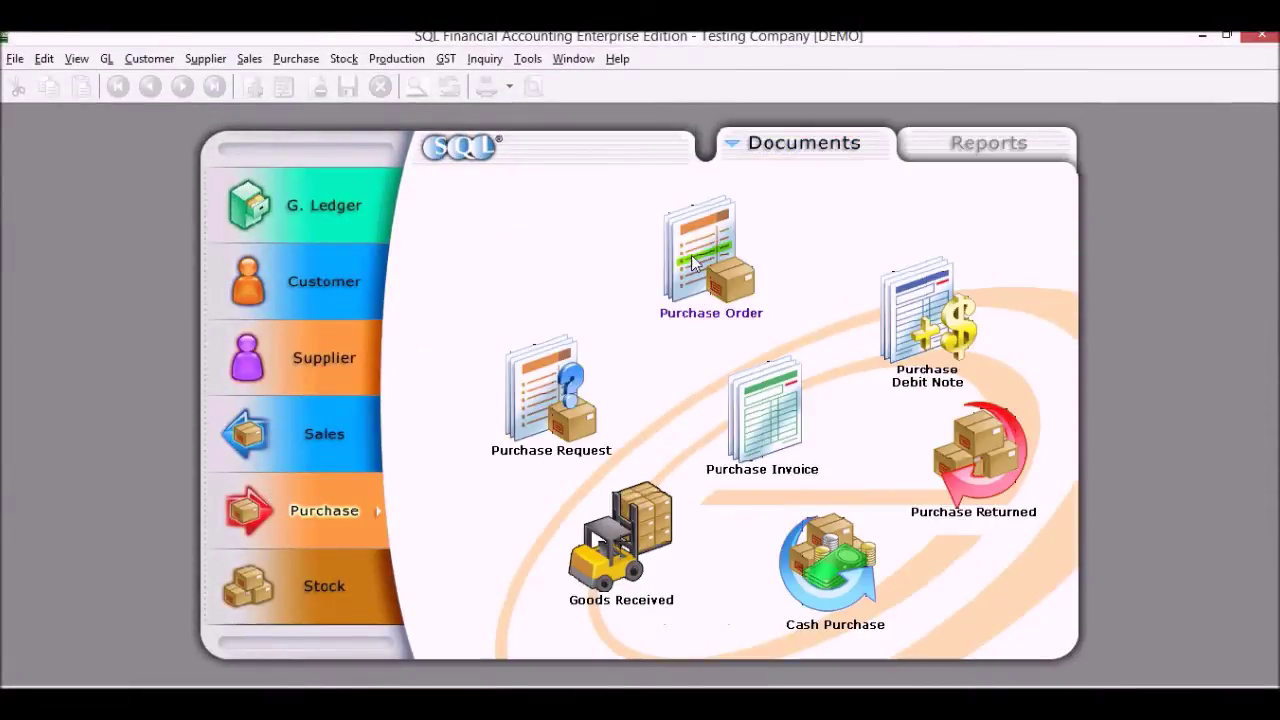
pyautogui.click(707, 265)
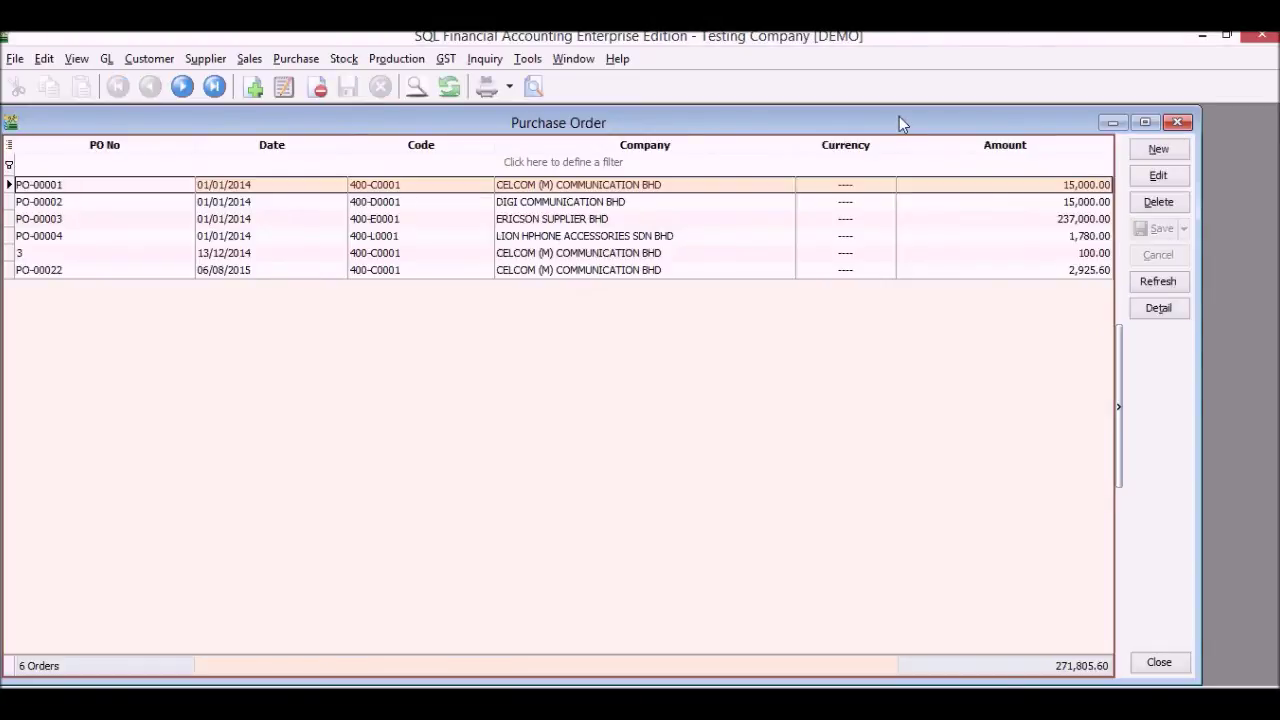
pyautogui.click(1158, 149)
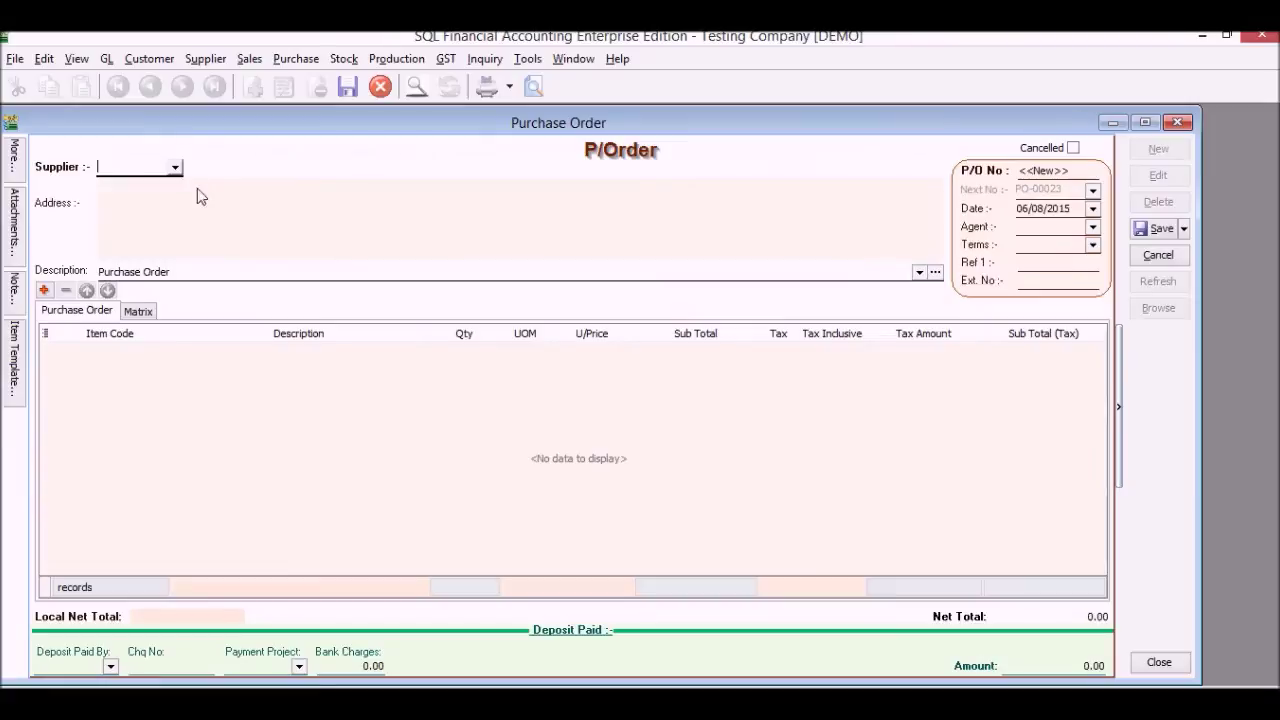
pyautogui.click(175, 170)
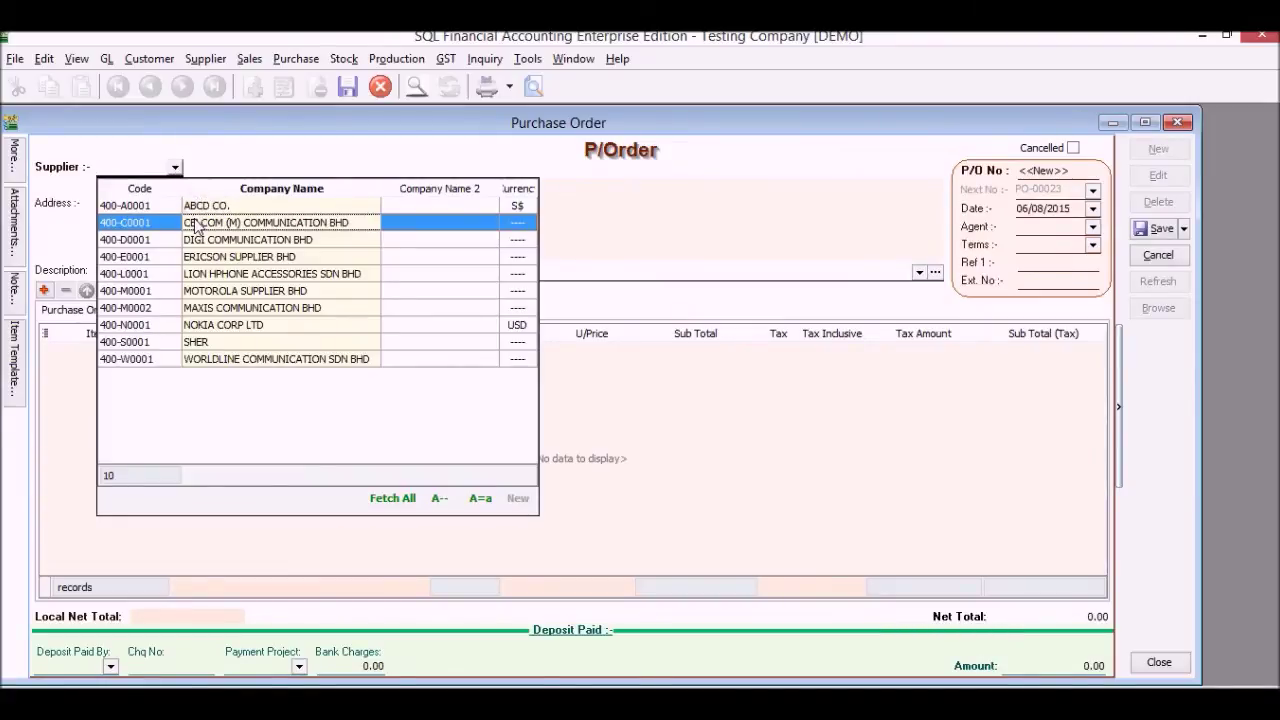
pyautogui.click(196, 226)
# Add 450 units of item 123 at 30.00 and save PO-00023 totalling 14,310.00
pyautogui.click(150, 352)
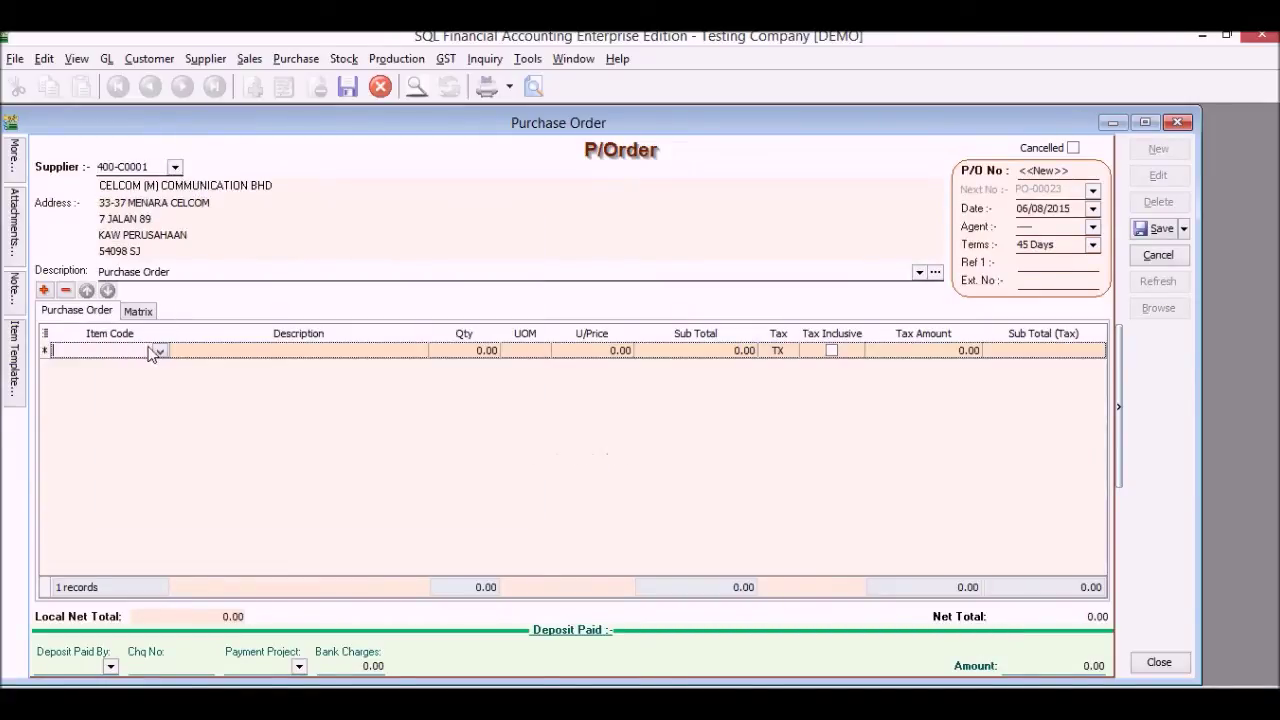
pyautogui.click(158, 351)
pyautogui.click(197, 386)
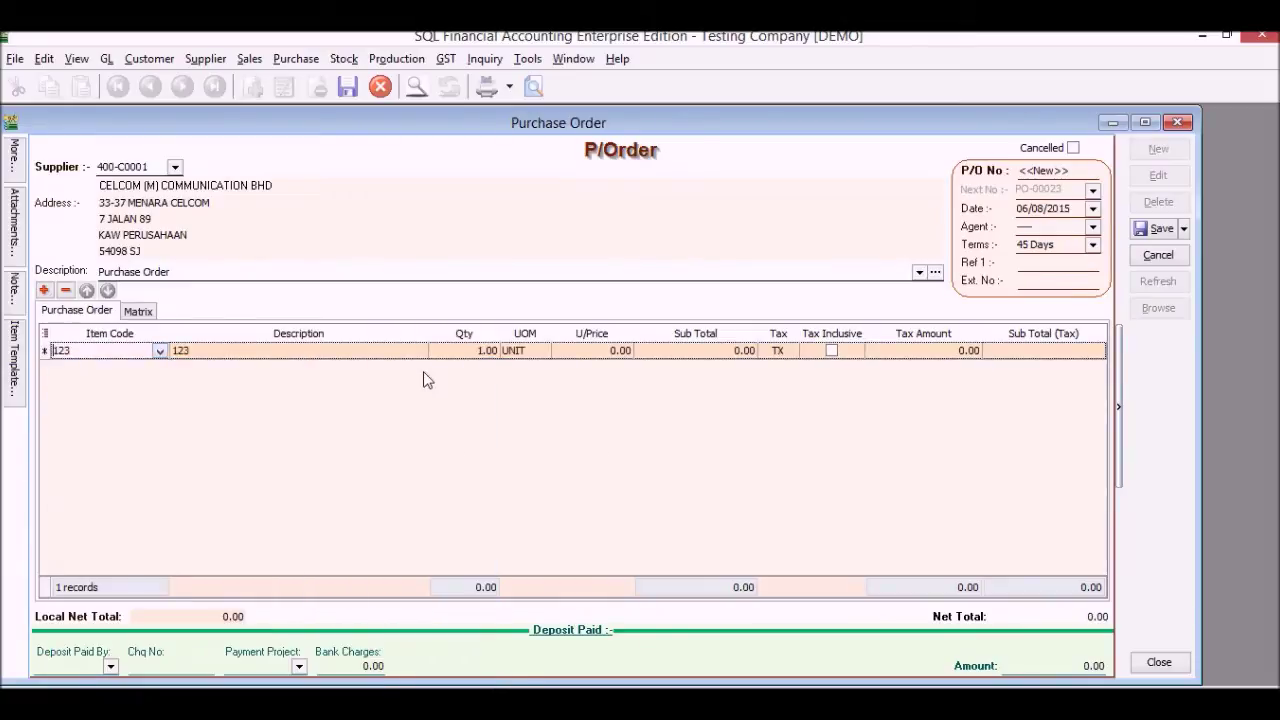
pyautogui.click(601, 354)
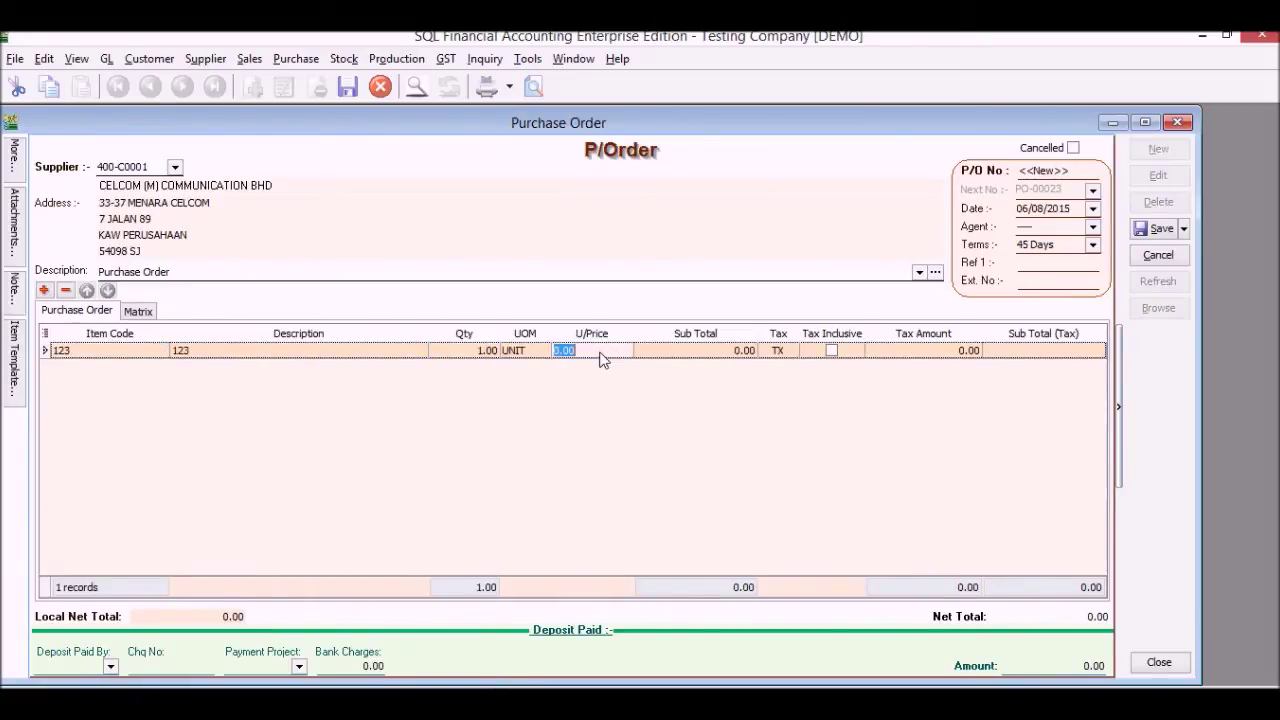
pyautogui.click(462, 352)
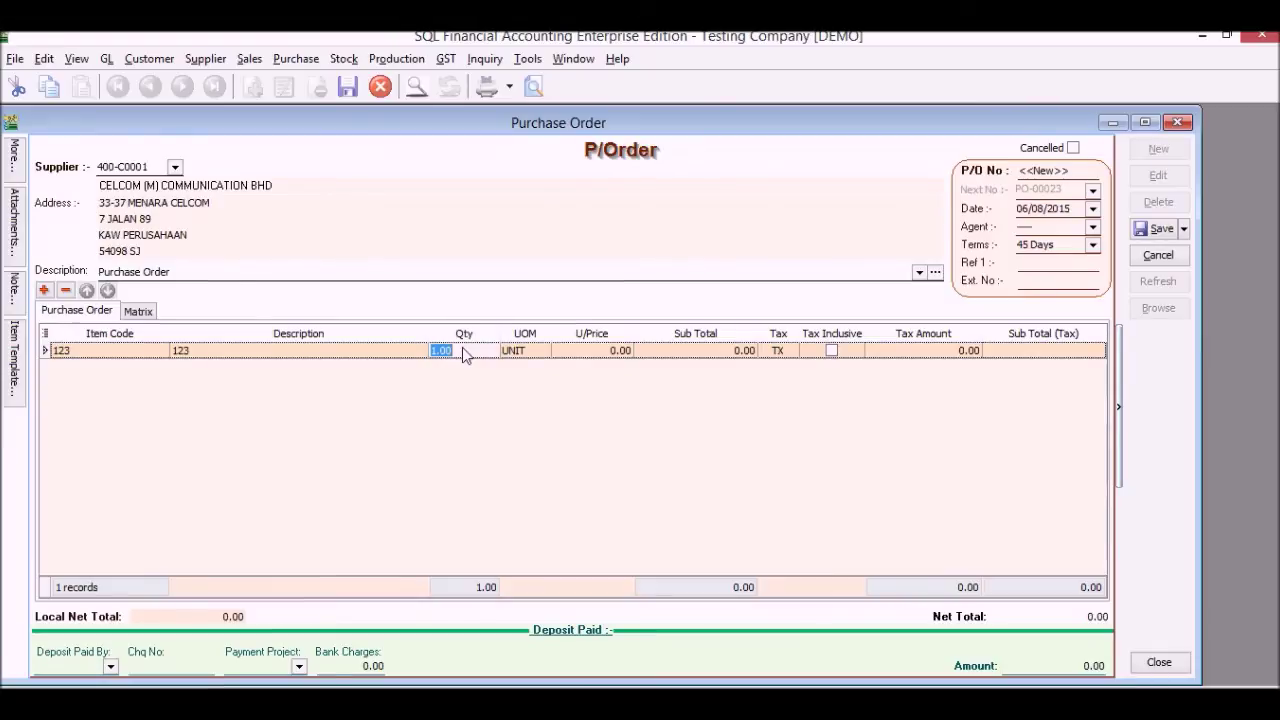
pyautogui.write('450')
pyautogui.press('Tab')
pyautogui.press('Tab')
pyautogui.write('3')
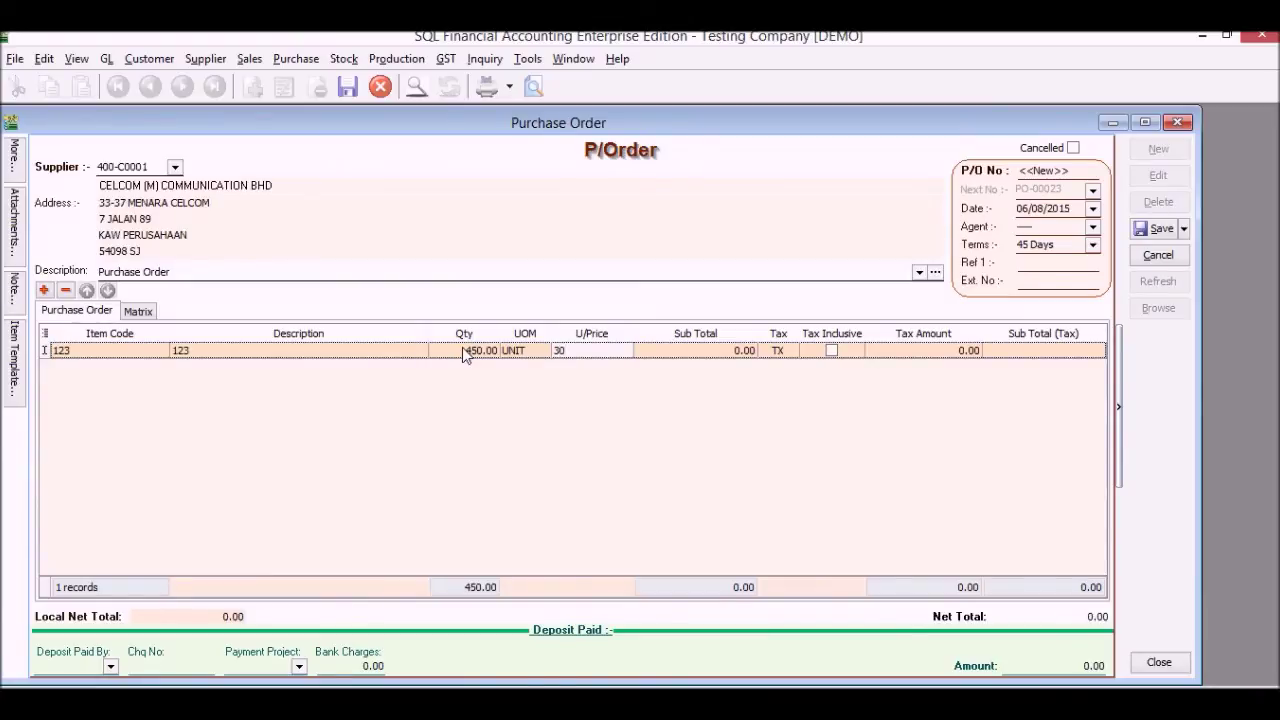
pyautogui.press('Tab')
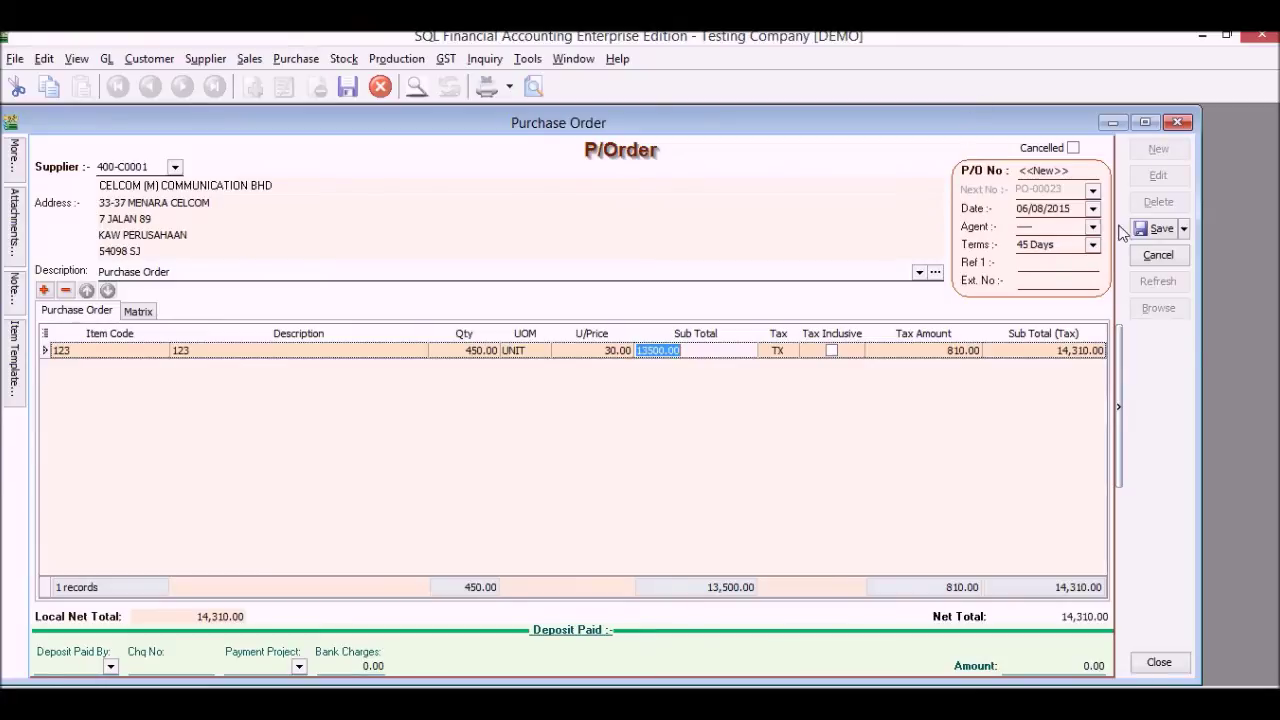
pyautogui.click(1156, 228)
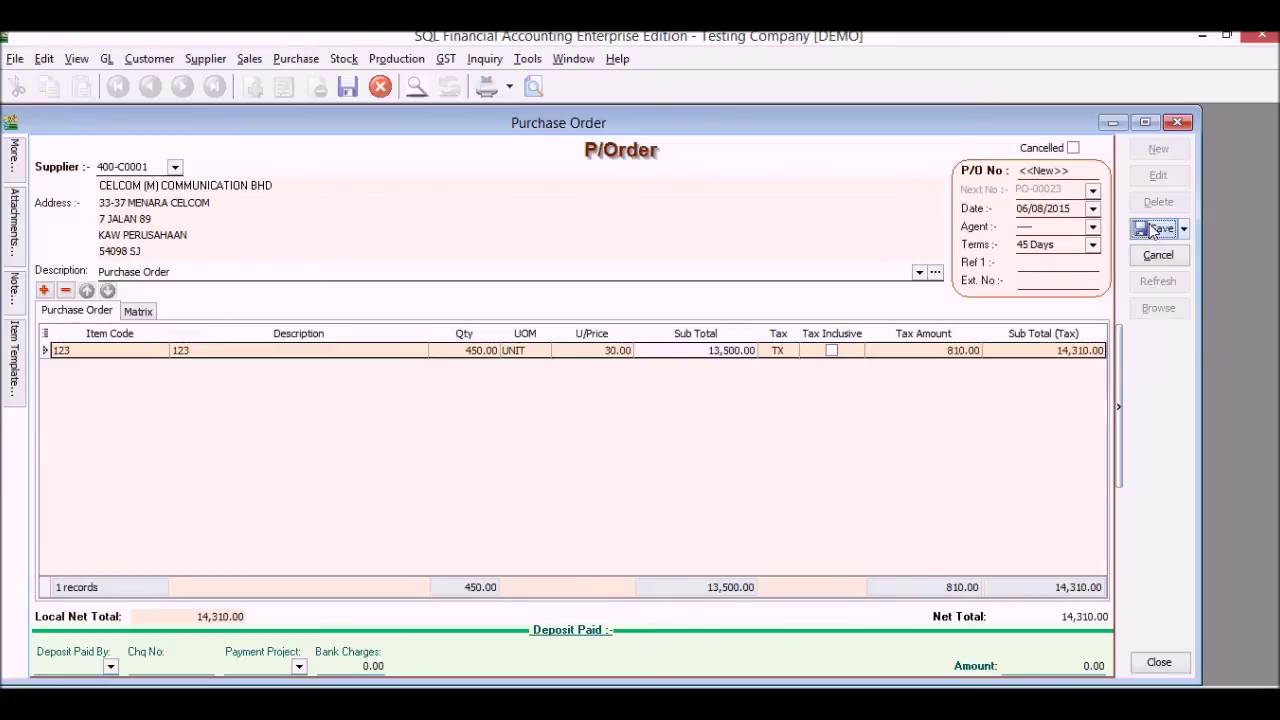
# Preview PO-00023 in the Purchase Order 7 (GST 2) layout, then close the preview and order window
pyautogui.click(534, 87)
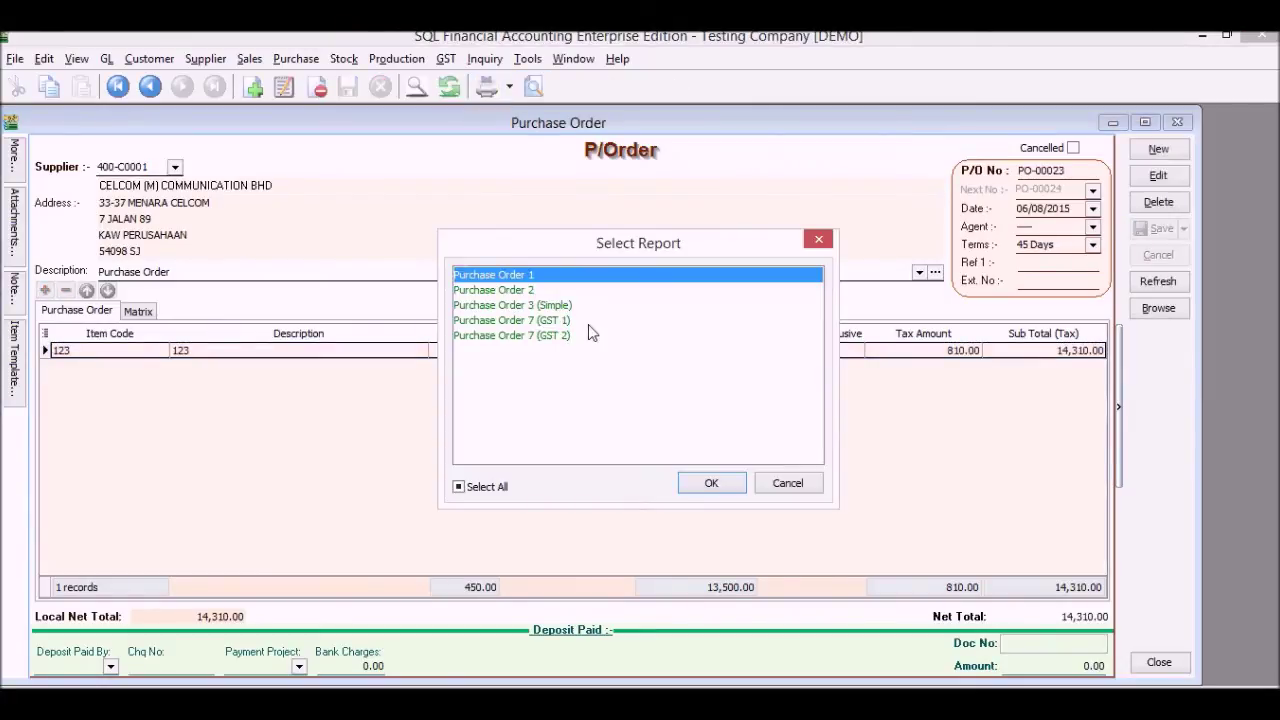
pyautogui.doubleClick(590, 335)
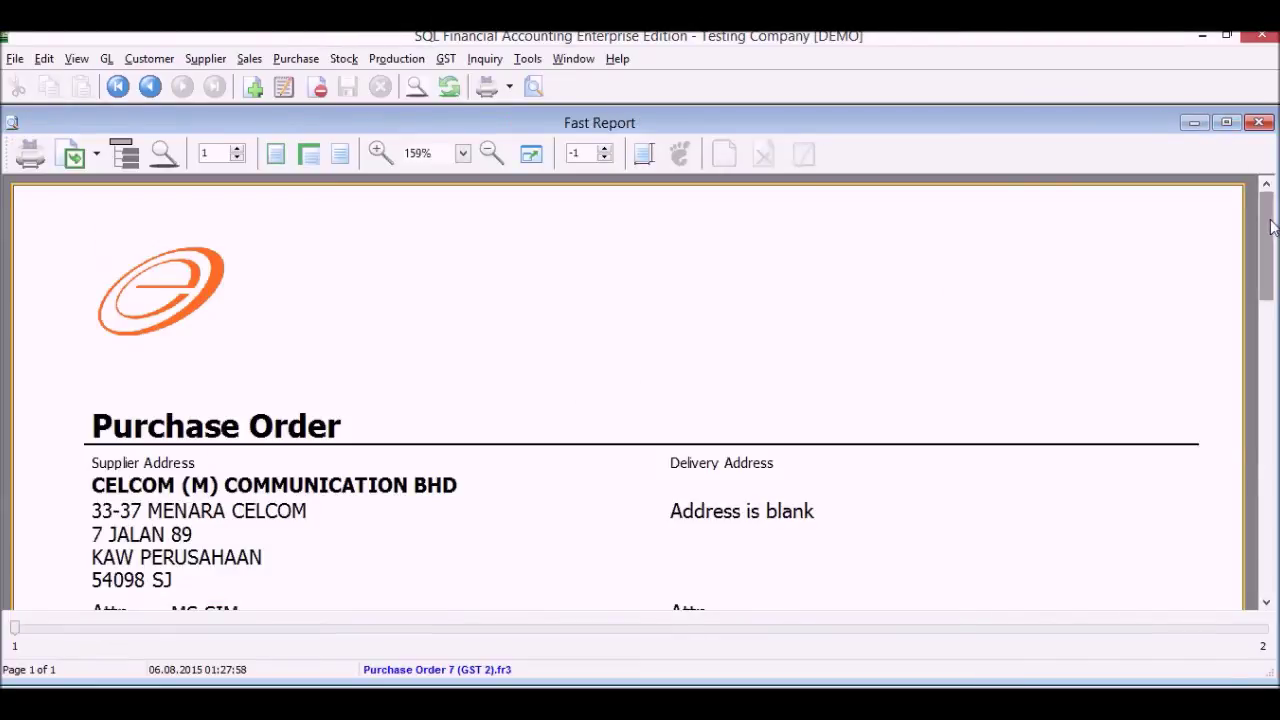
pyautogui.moveTo(1271, 227); pyautogui.dragTo(1275, 472)
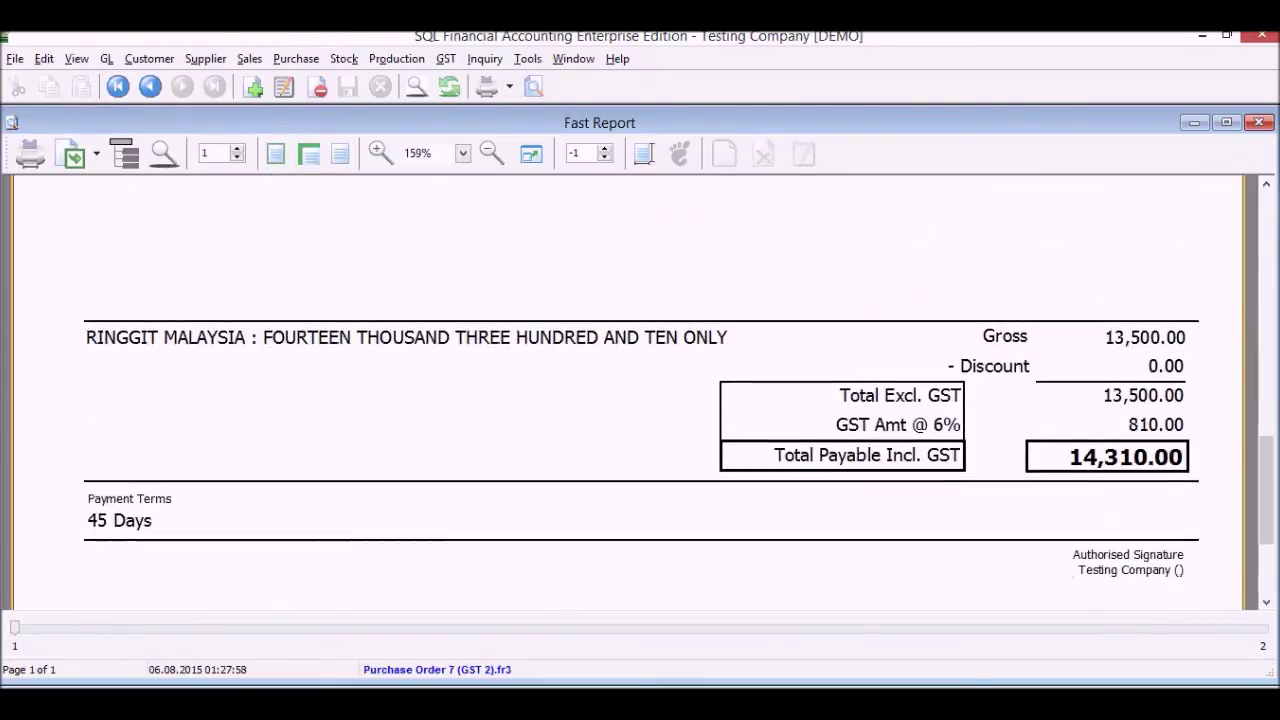
pyautogui.click(1259, 122)
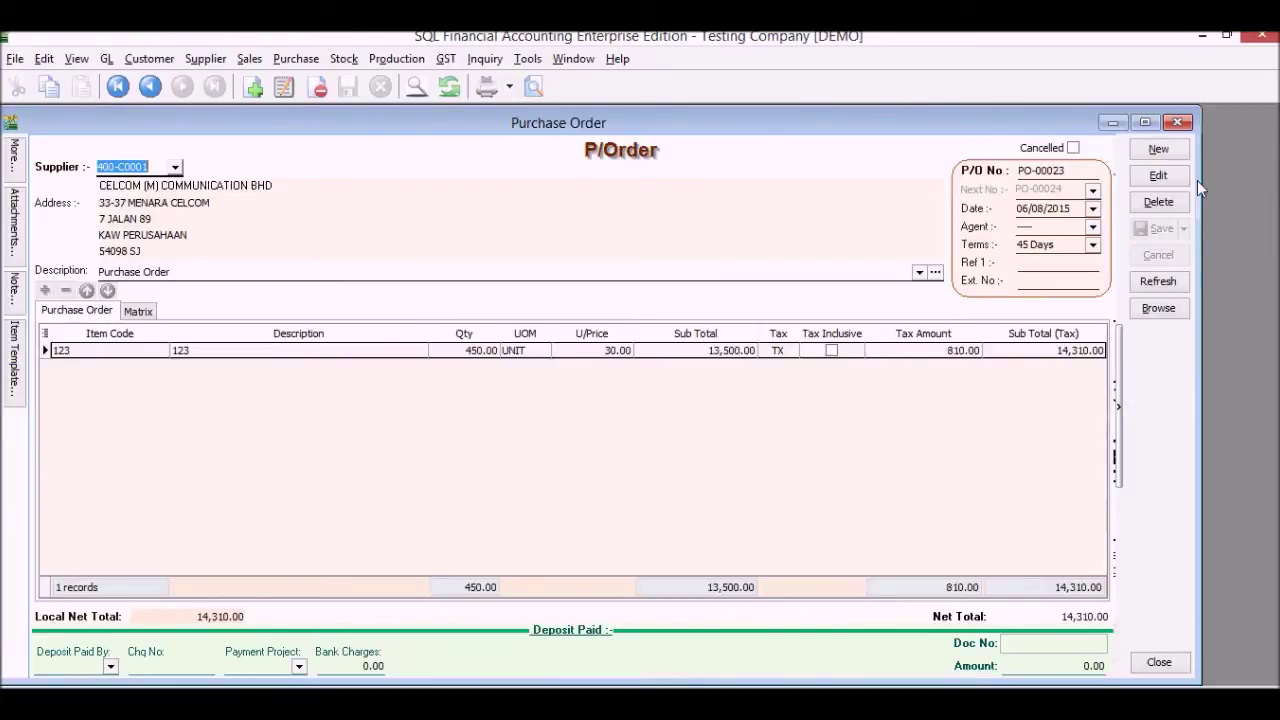
pyautogui.click(1145, 122)
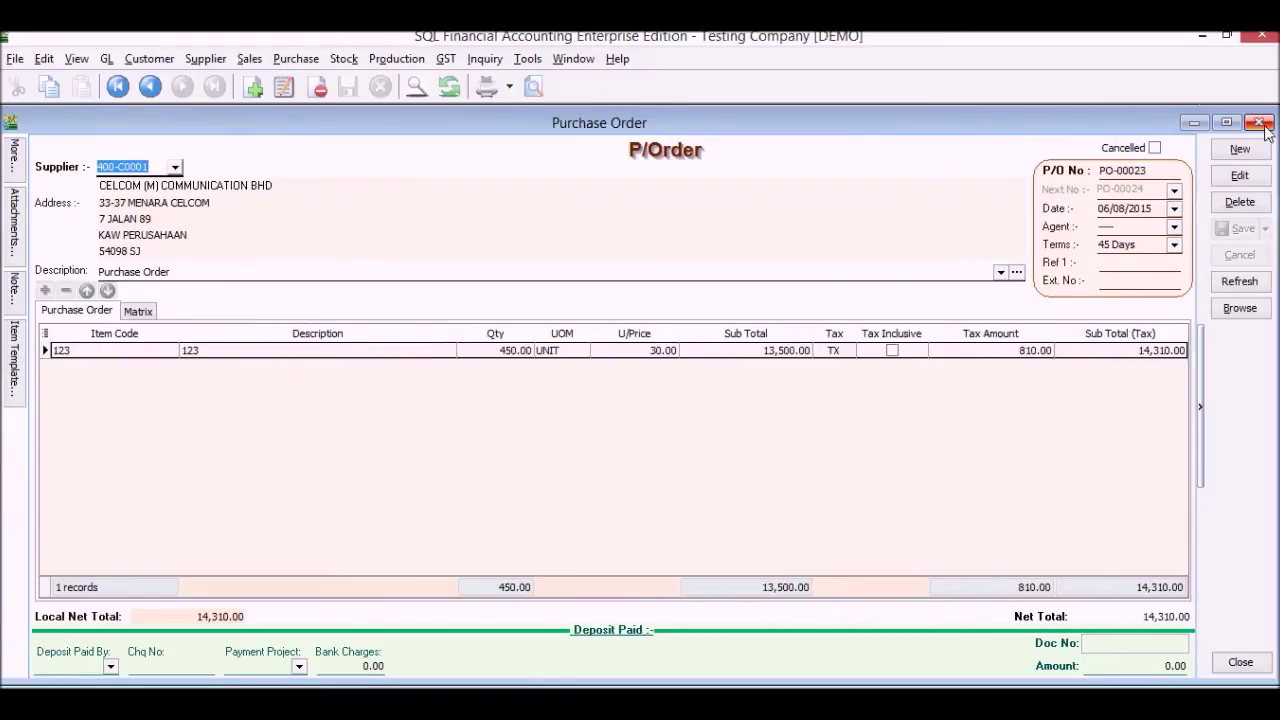
pyautogui.click(1259, 122)
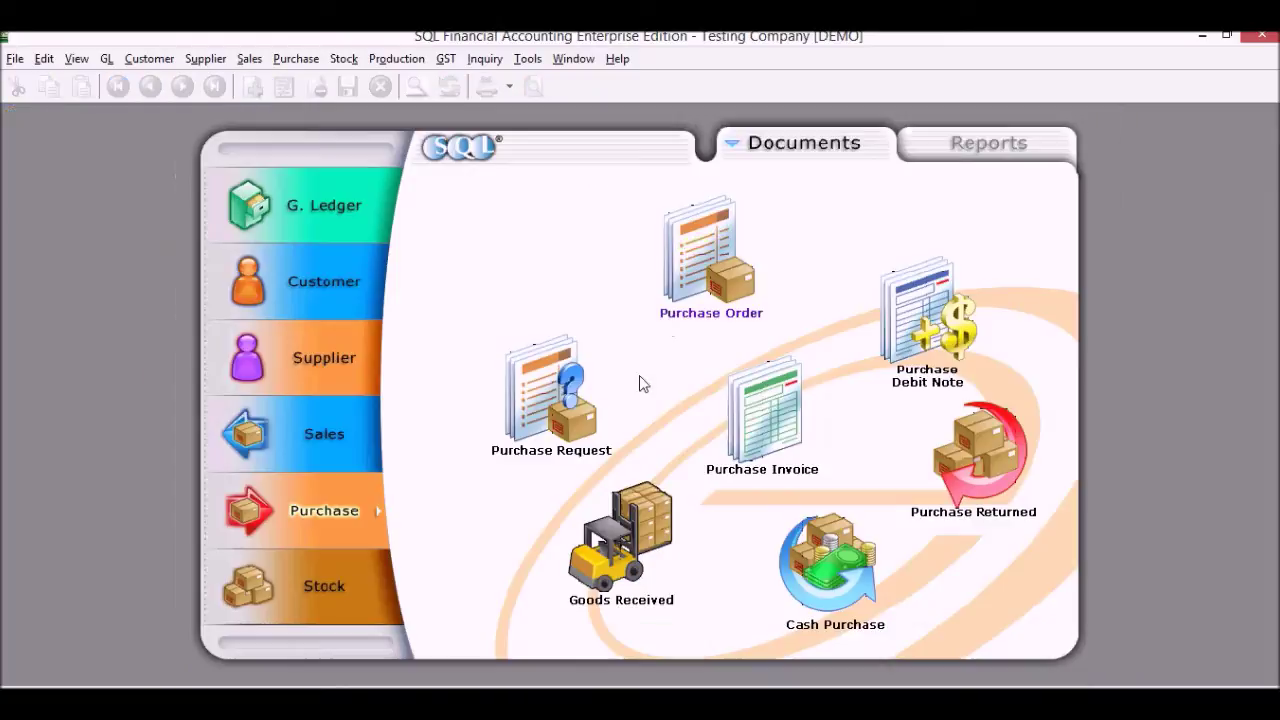
pyautogui.click(760, 415)
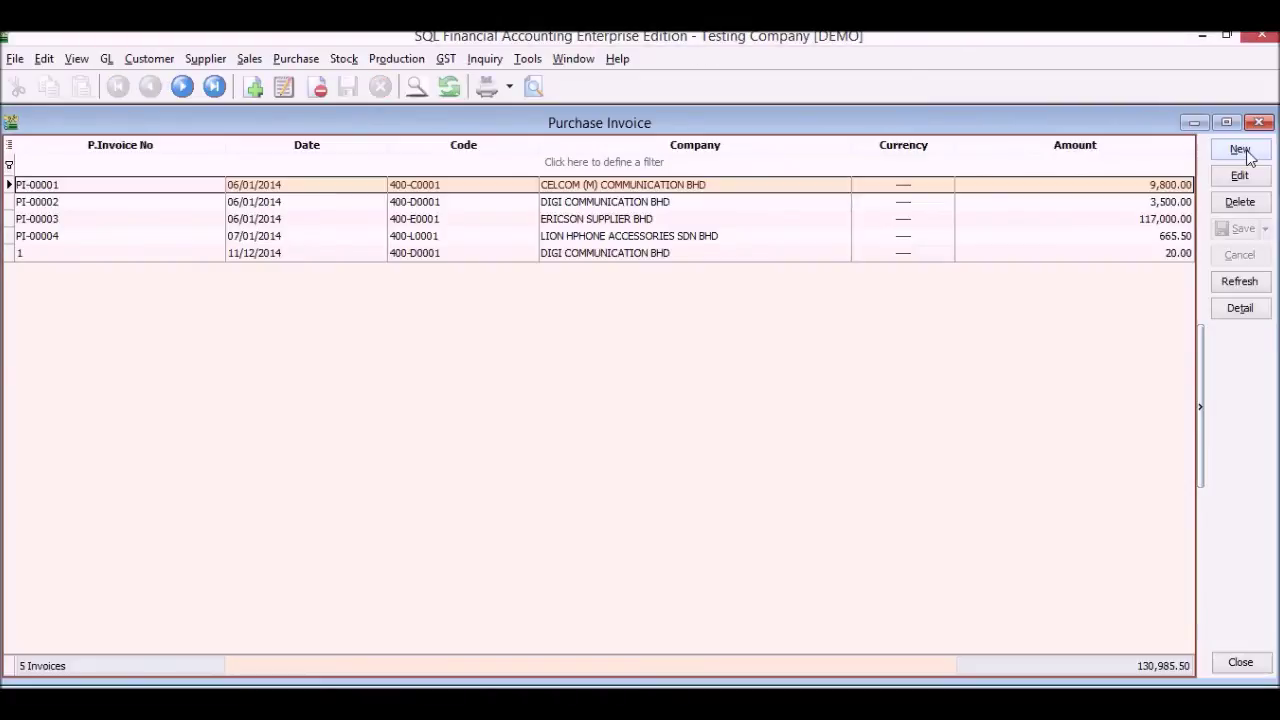
# Create a CELCOM purchase invoice from PO-00022 and PO-00023 and save it as PI-00029
pyautogui.click(1240, 149)
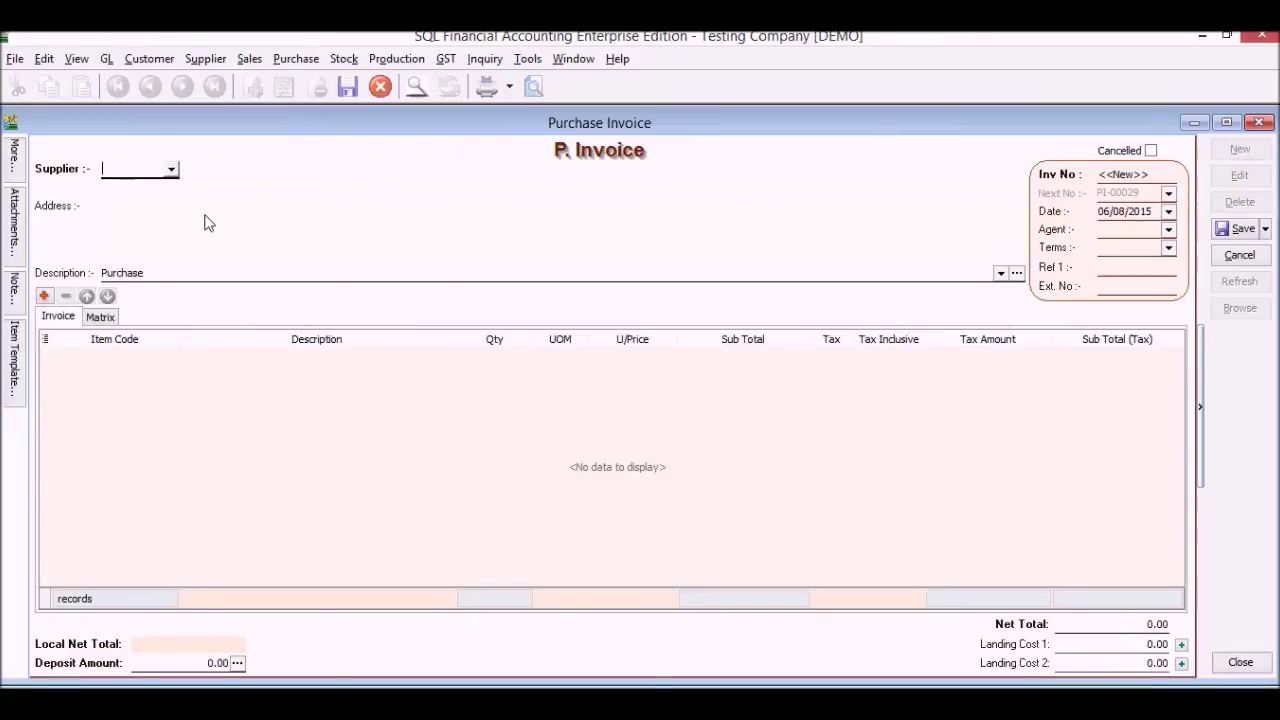
pyautogui.click(171, 170)
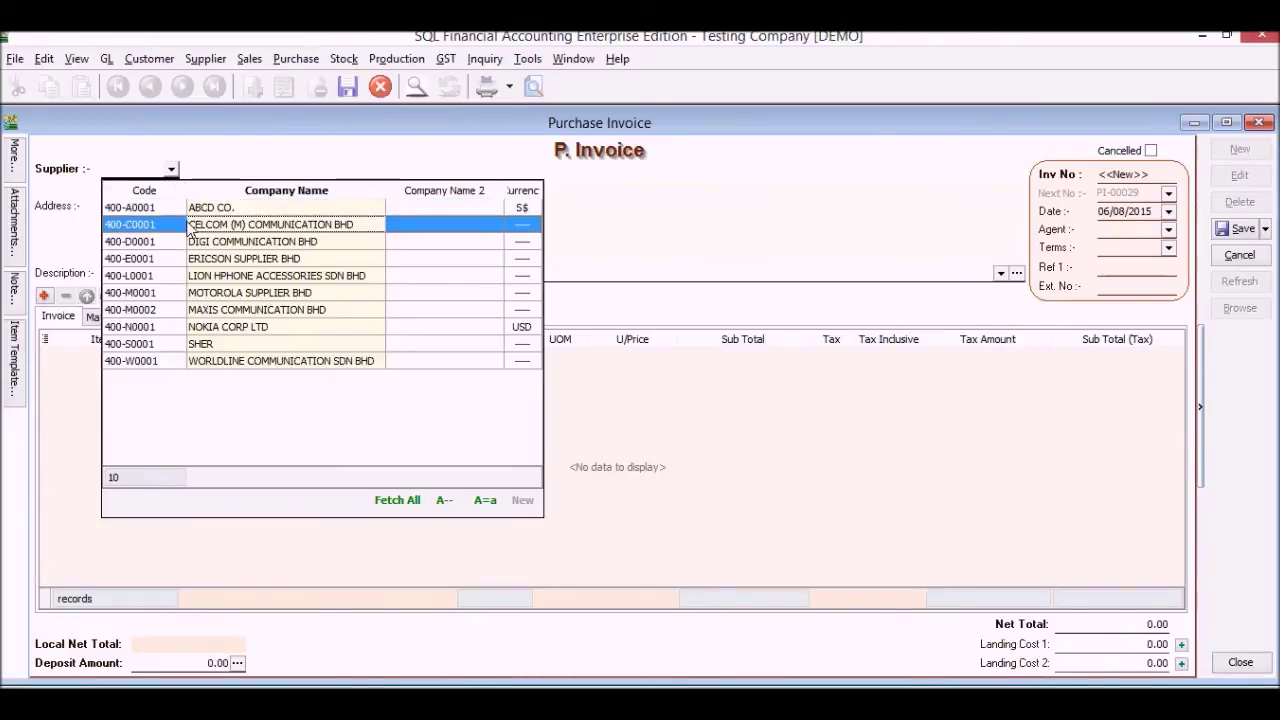
pyautogui.click(190, 226)
pyautogui.rightClick(253, 161)
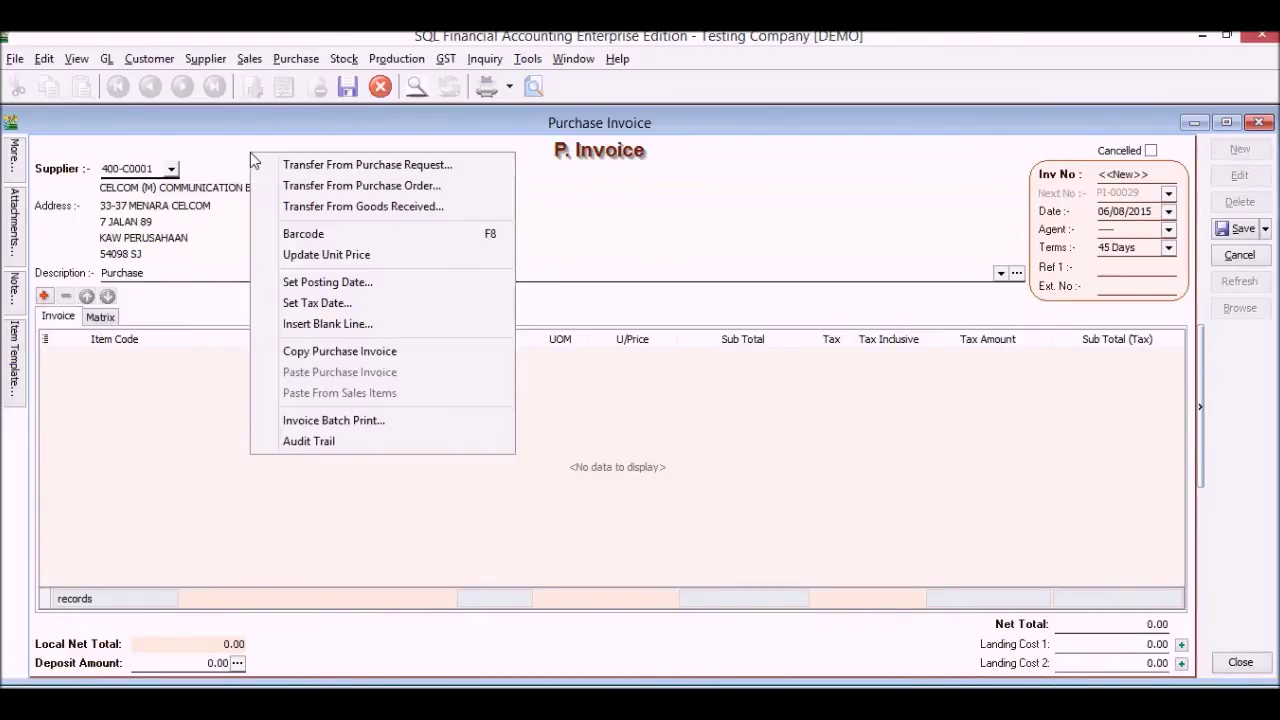
pyautogui.click(334, 188)
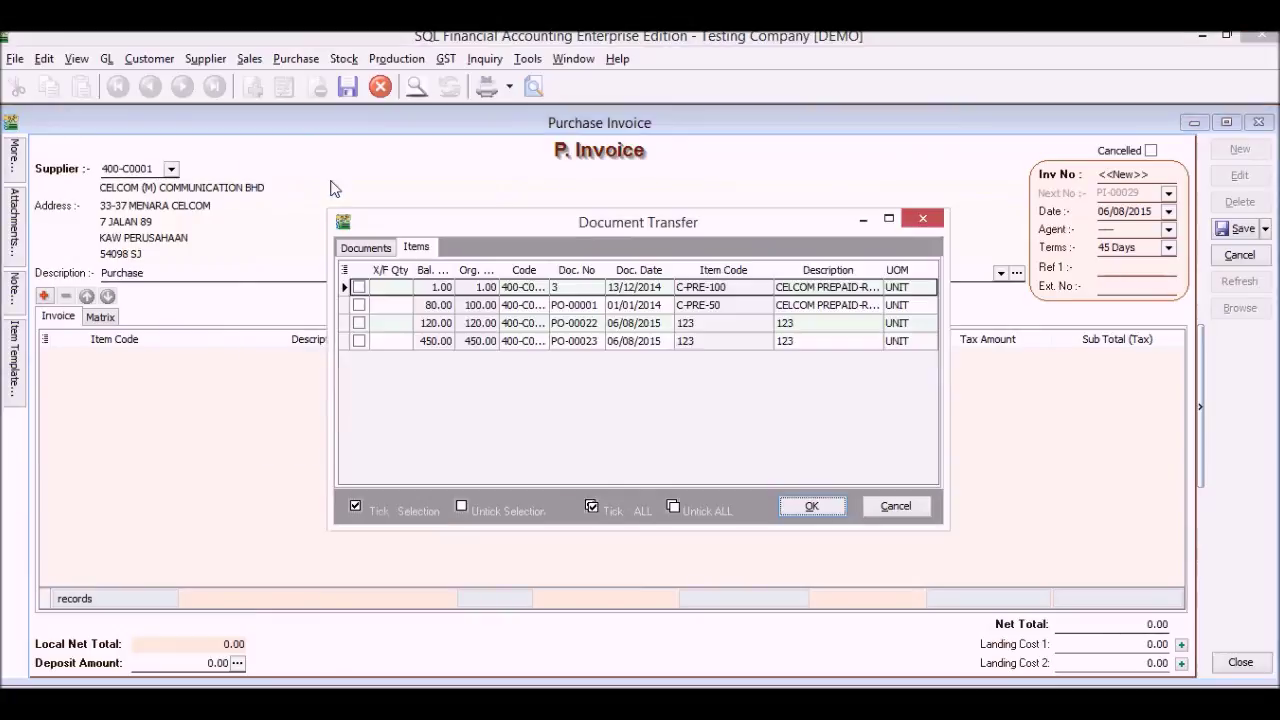
pyautogui.click(360, 249)
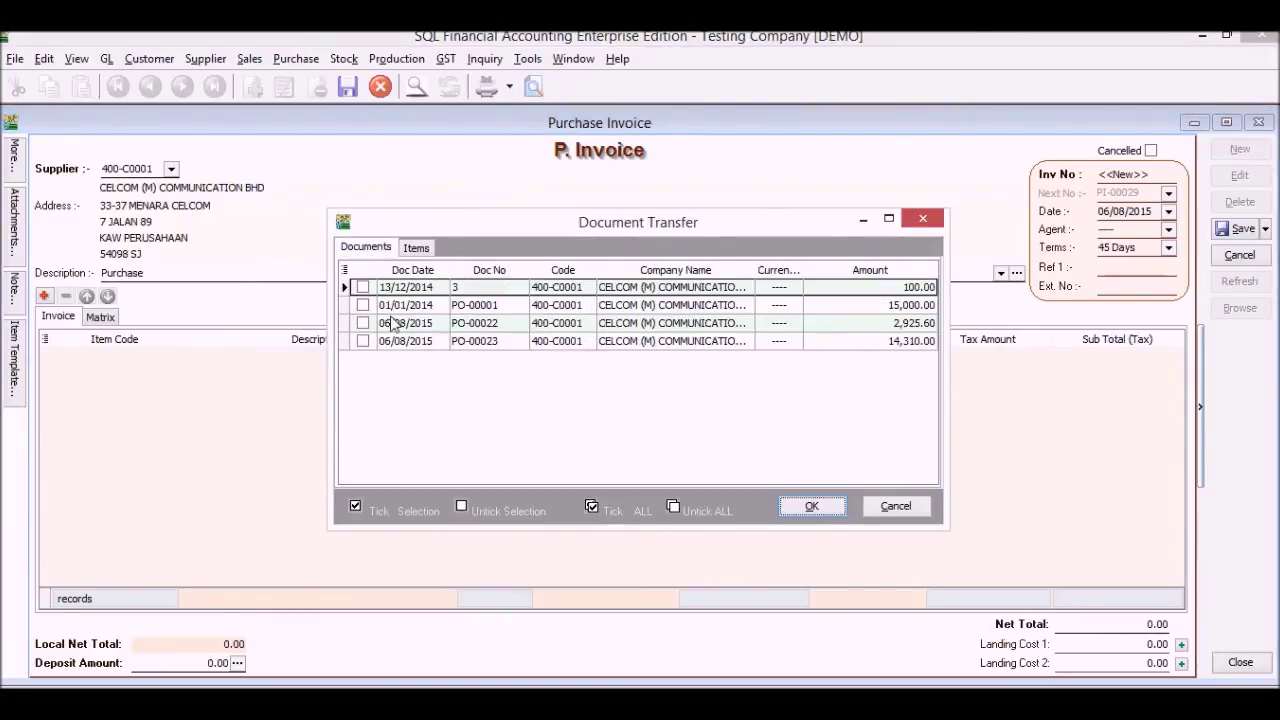
pyautogui.click(364, 341)
pyautogui.click(363, 323)
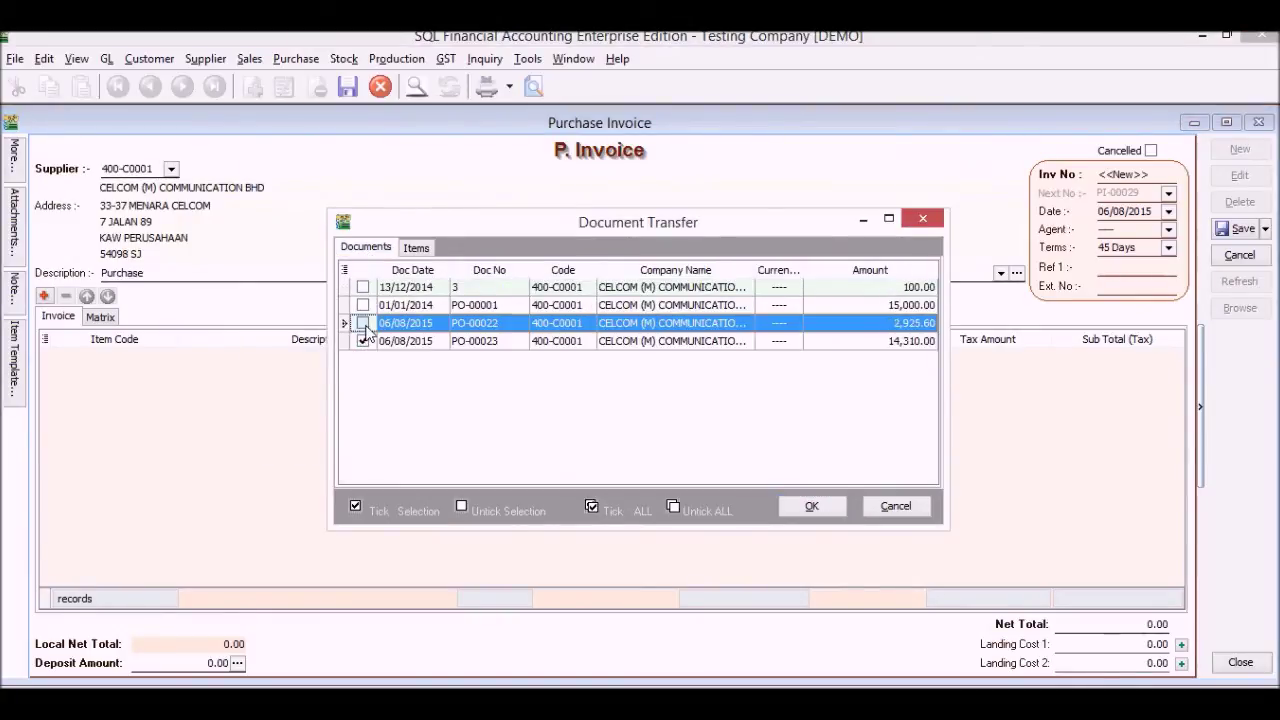
pyautogui.click(813, 505)
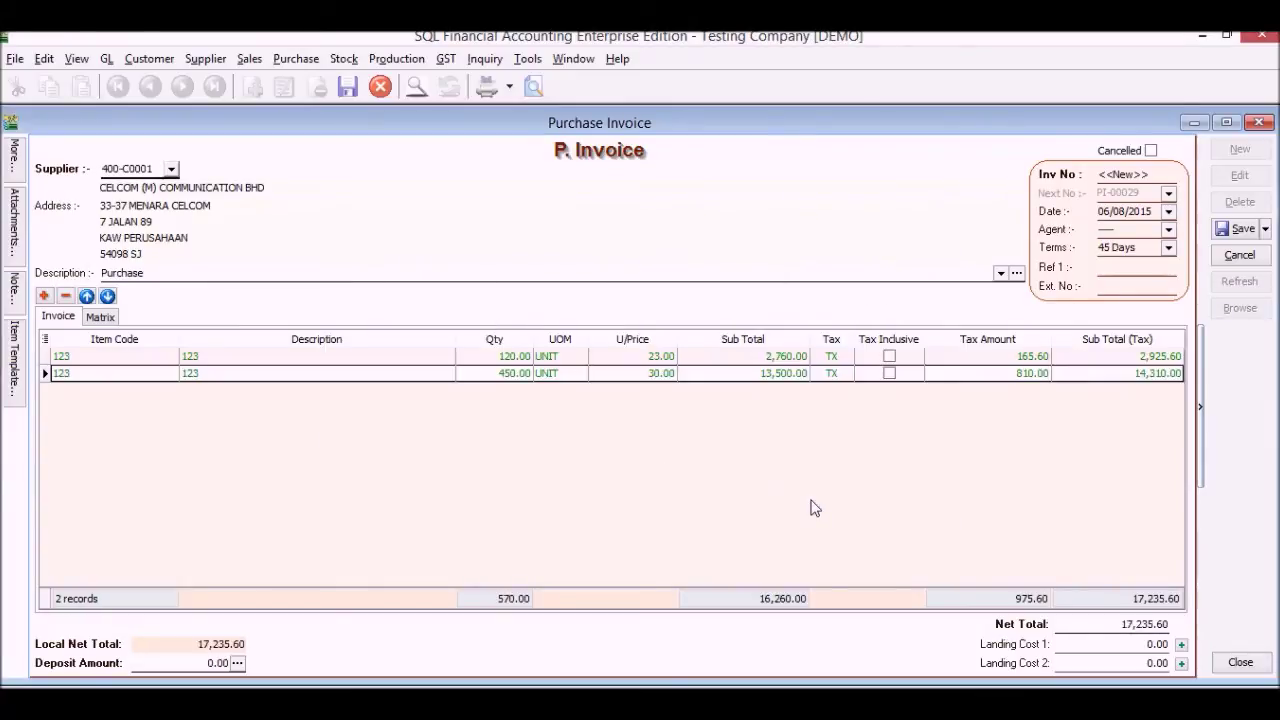
pyautogui.click(1217, 234)
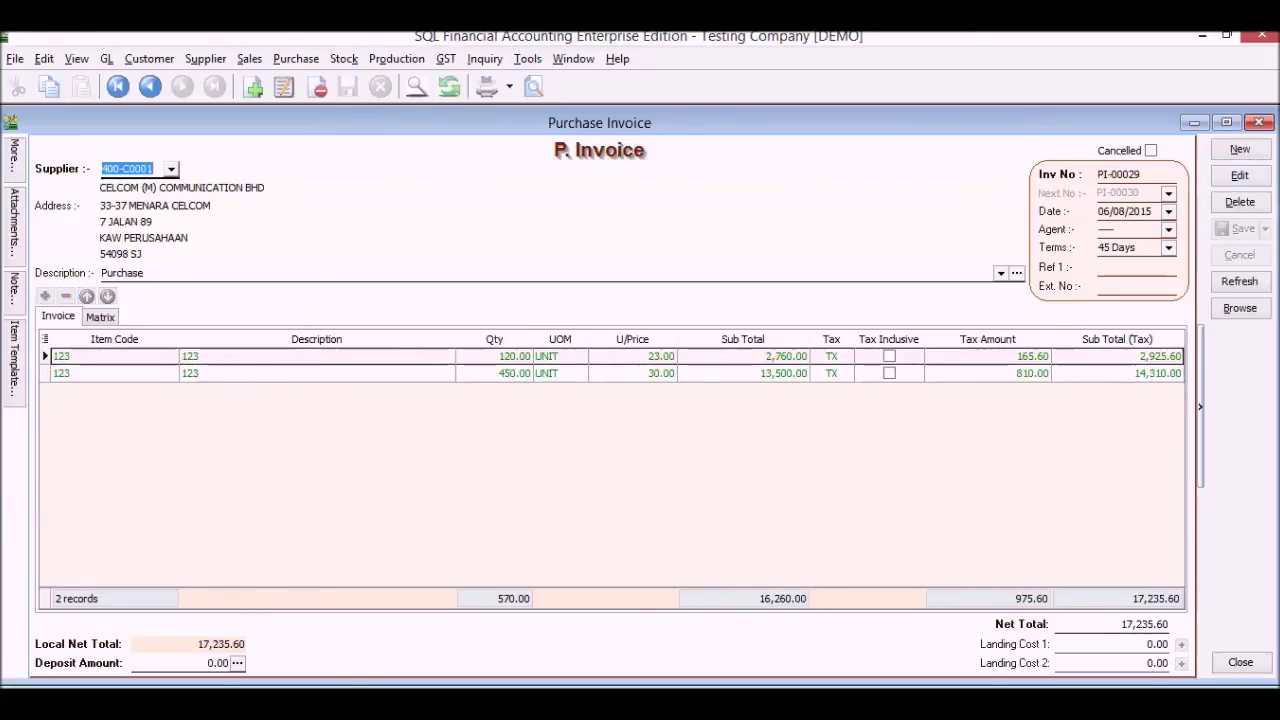
# Start a new supplier payment to CELCOM with a paid amount of 18,000.00
pyautogui.click(1259, 122)
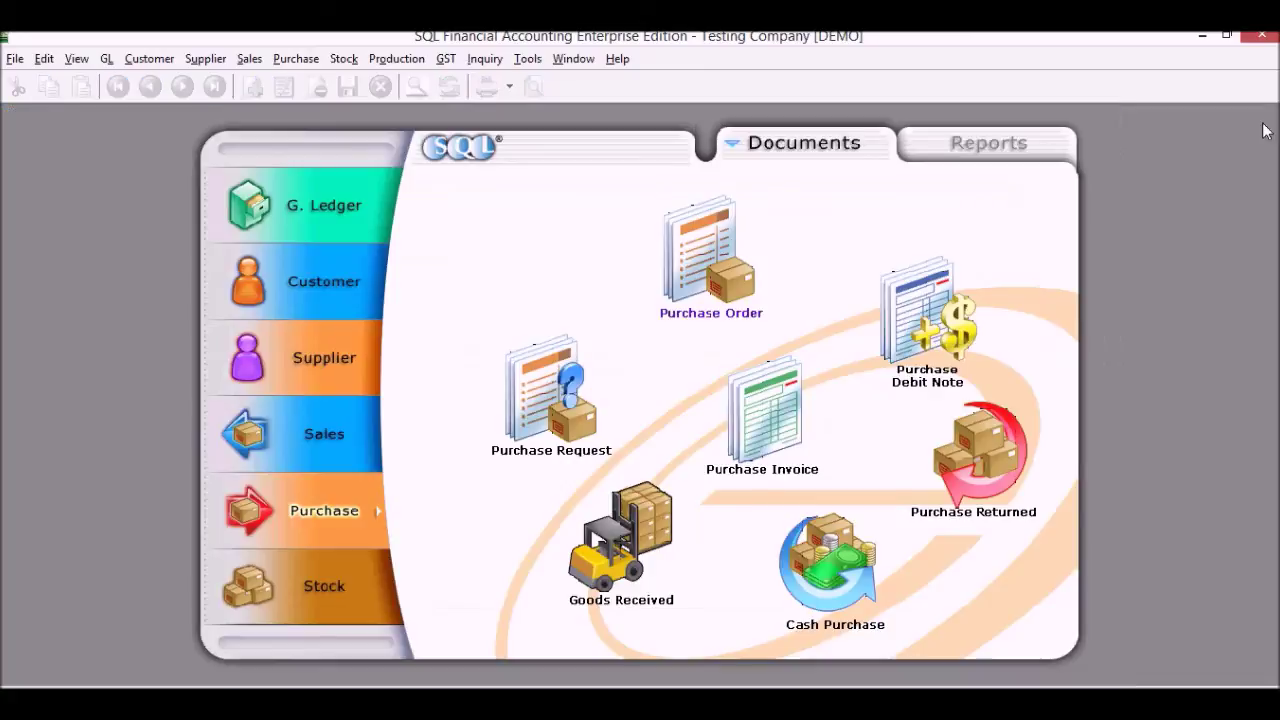
pyautogui.click(378, 363)
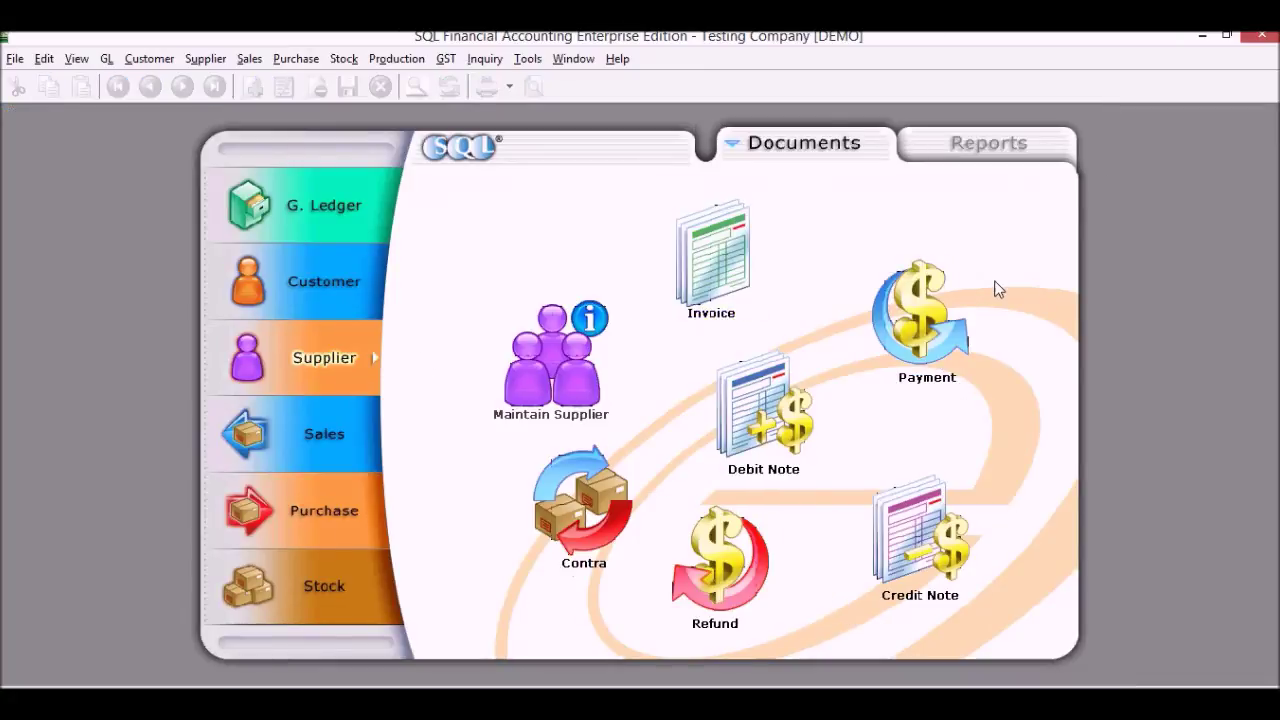
pyautogui.click(940, 305)
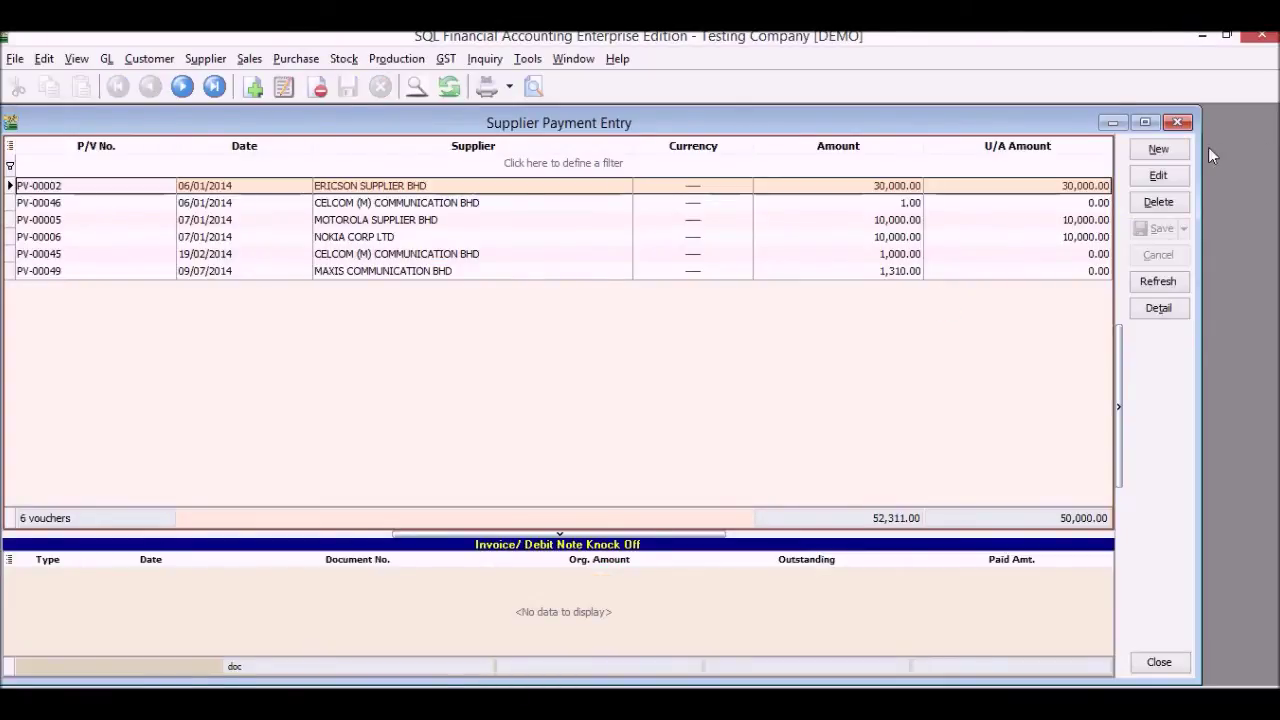
pyautogui.click(1175, 152)
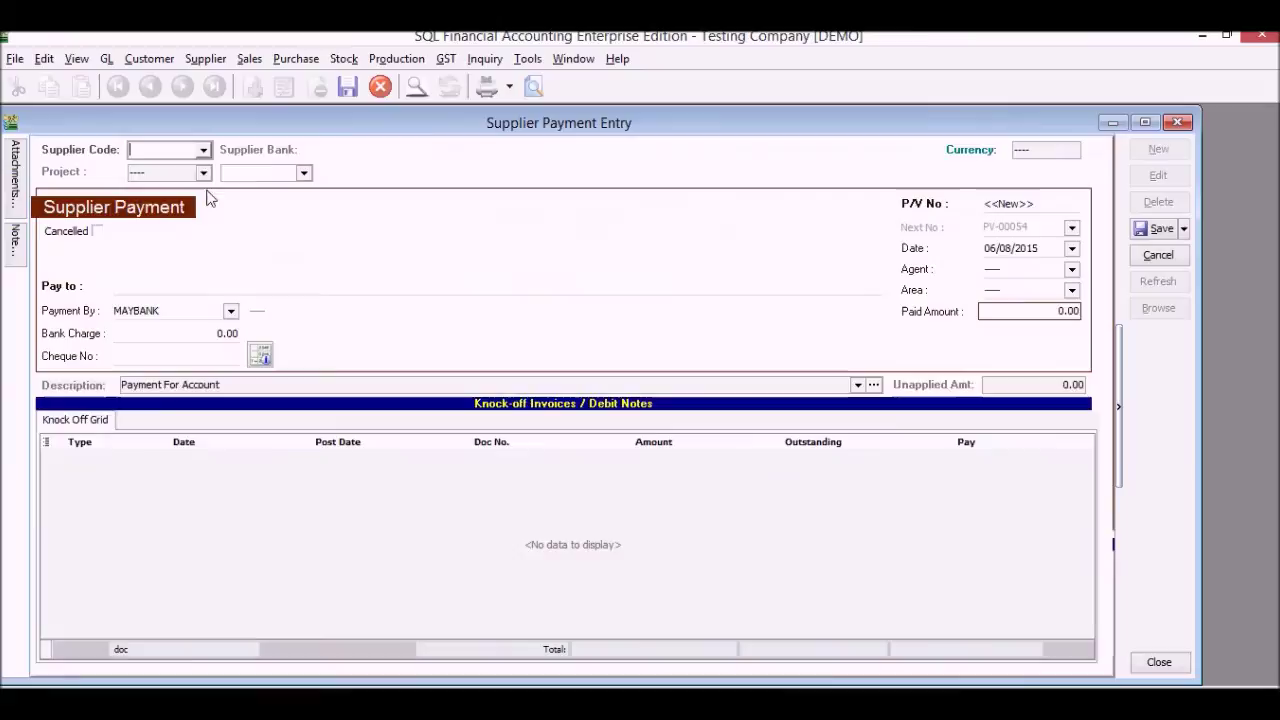
pyautogui.click(203, 149)
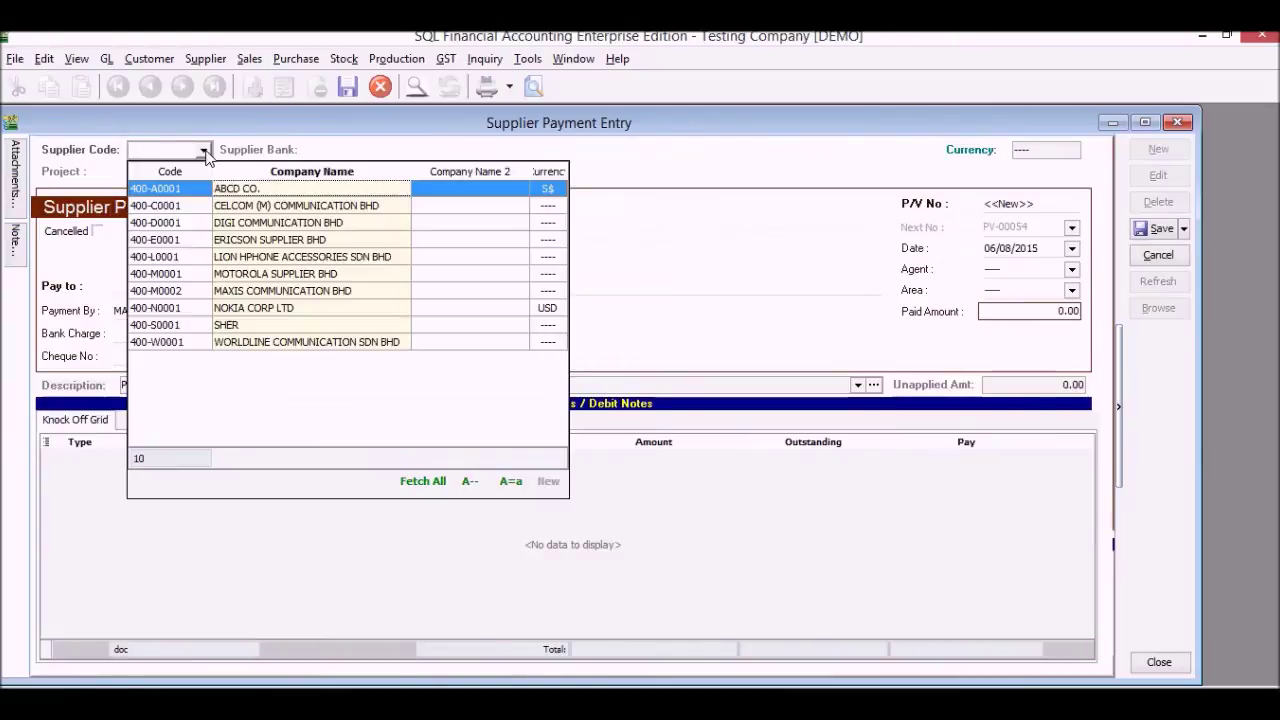
pyautogui.click(222, 208)
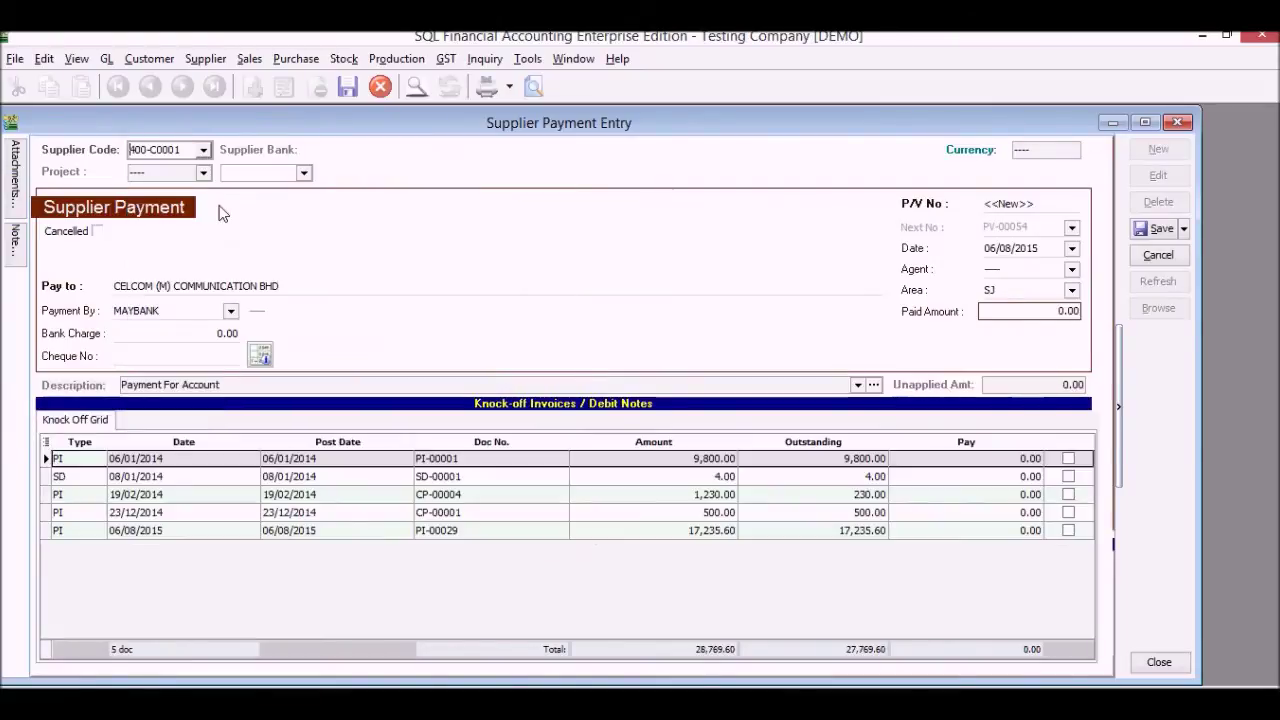
pyautogui.click(1050, 311)
pyautogui.doubleClick(1049, 310)
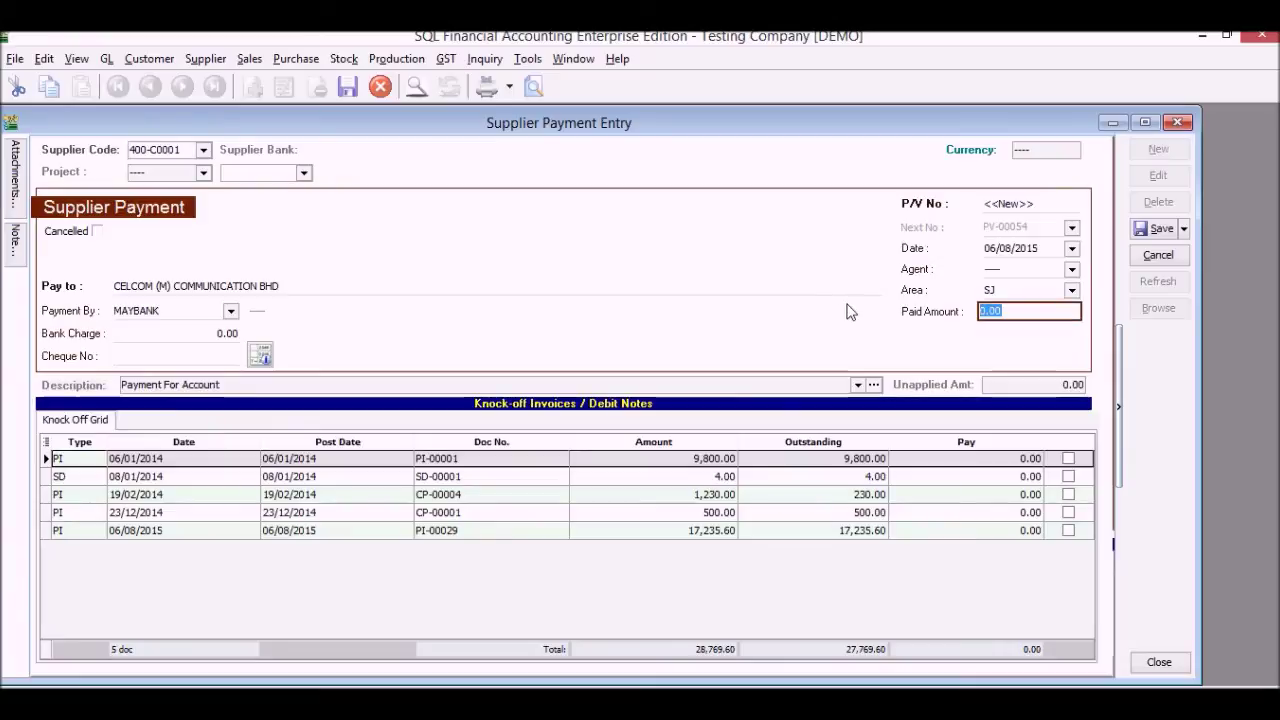
pyautogui.write('18000')
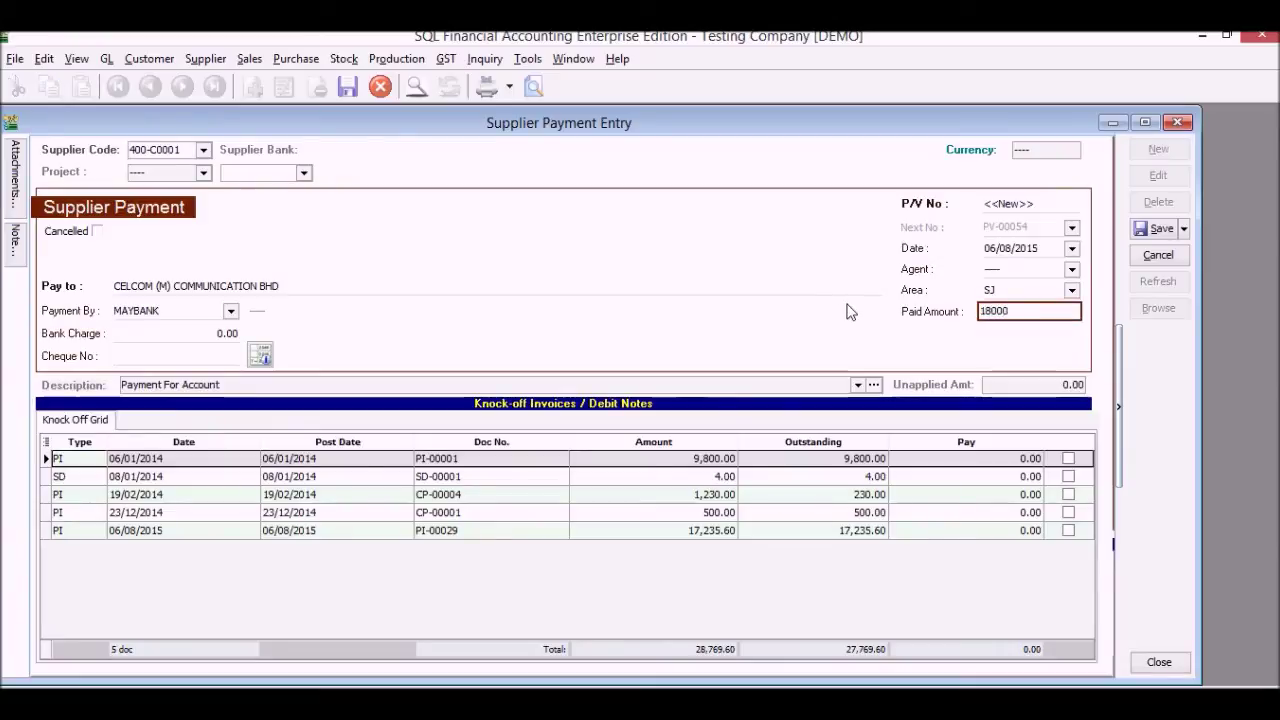
# Knock off PI-00029, CP-00001, CP-00004, SD-00001 and 30.40 of PI-00001, then save without a cheque number
pyautogui.click(1068, 530)
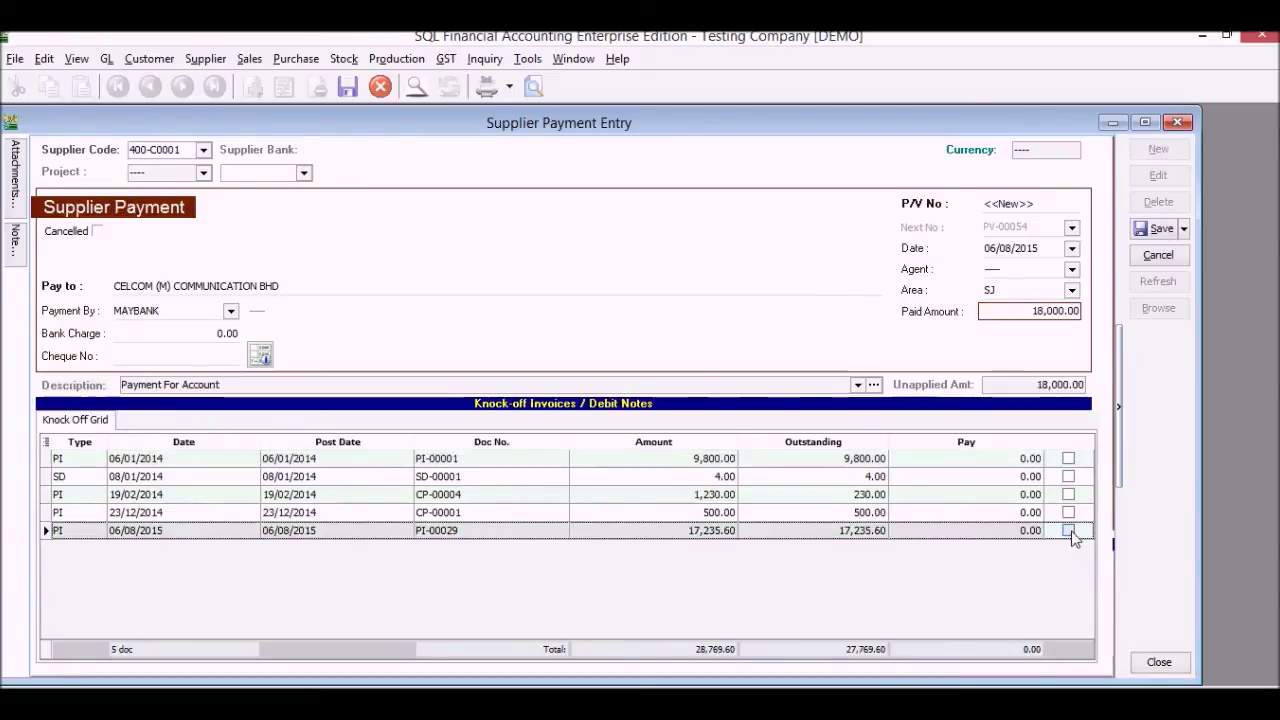
pyautogui.click(1068, 512)
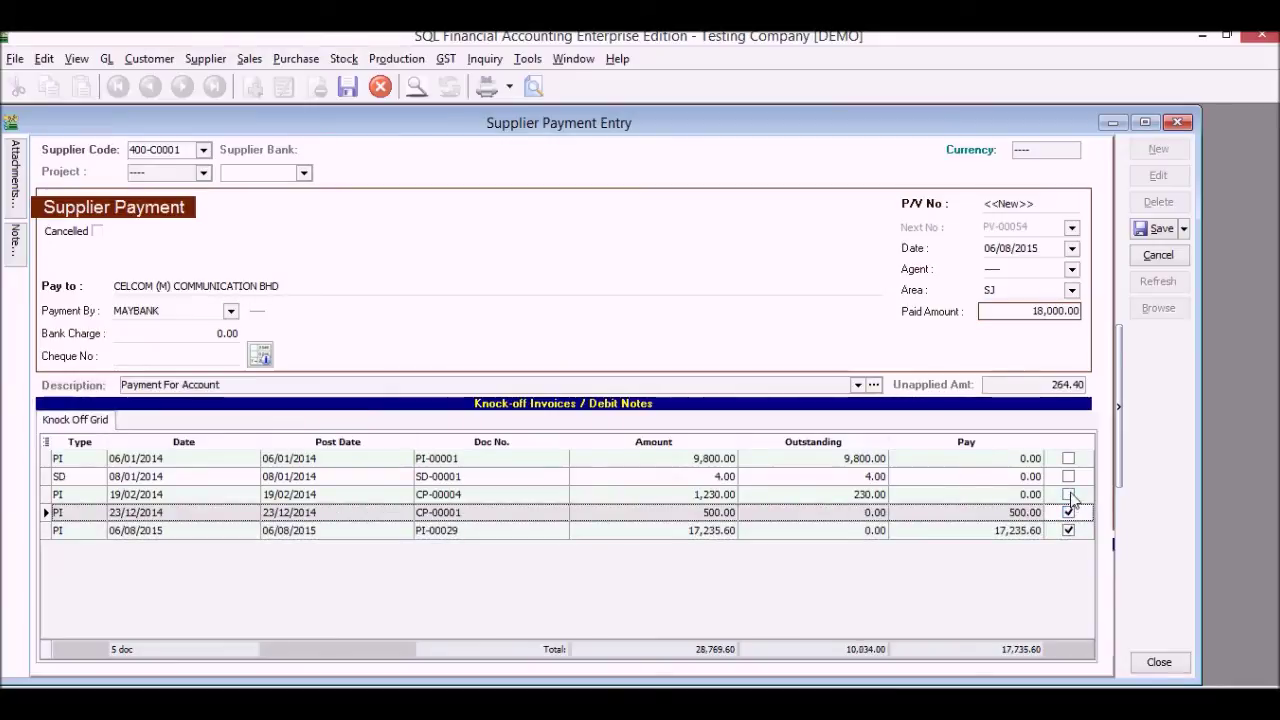
pyautogui.click(1068, 494)
pyautogui.click(1068, 476)
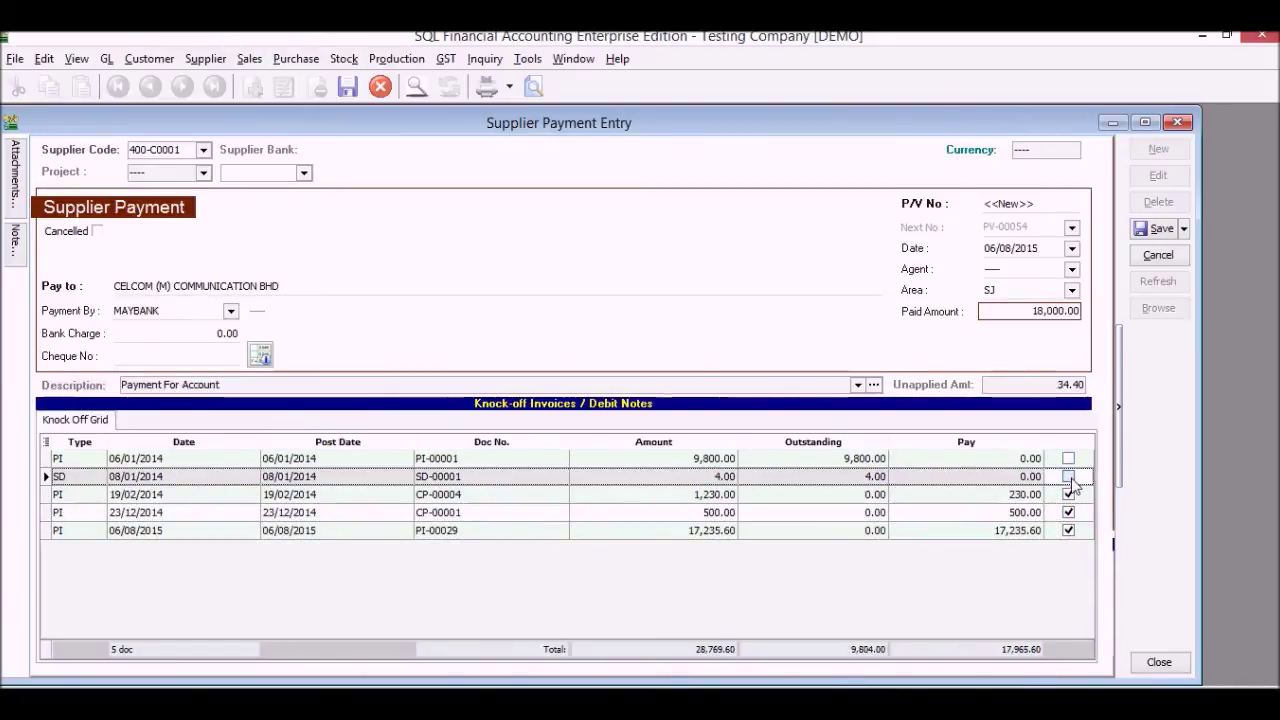
pyautogui.click(1068, 458)
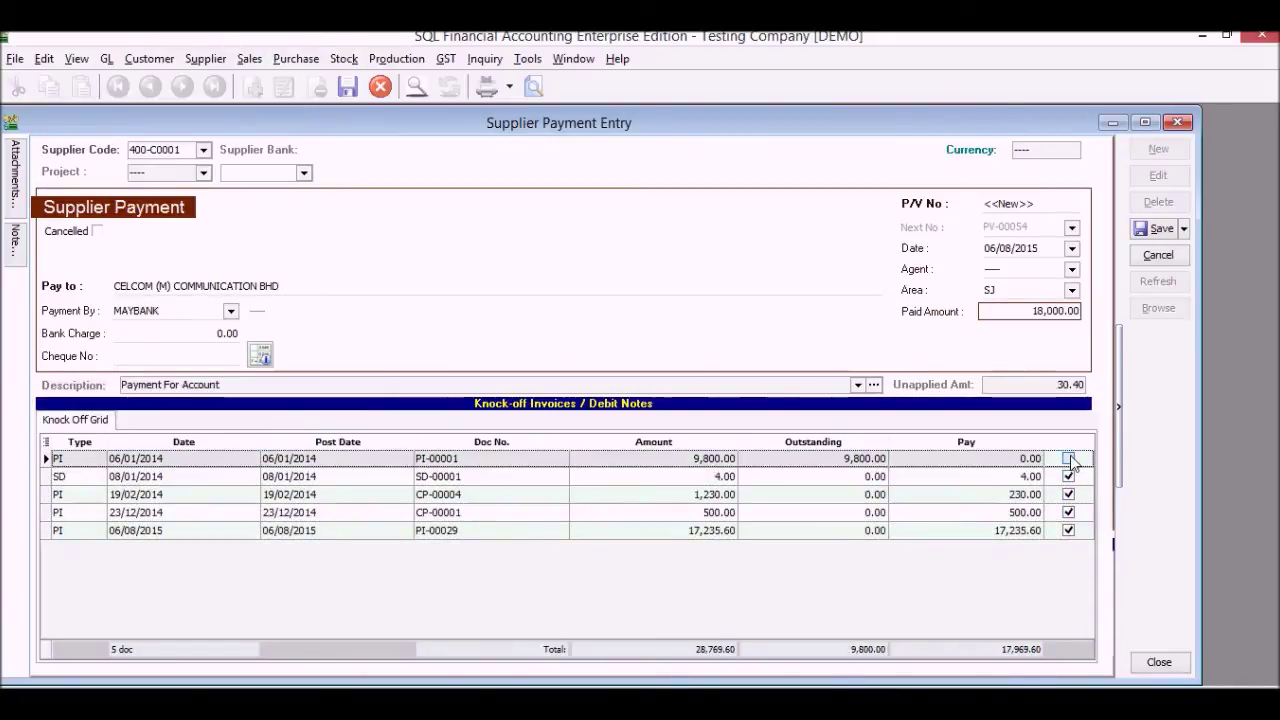
pyautogui.click(1157, 228)
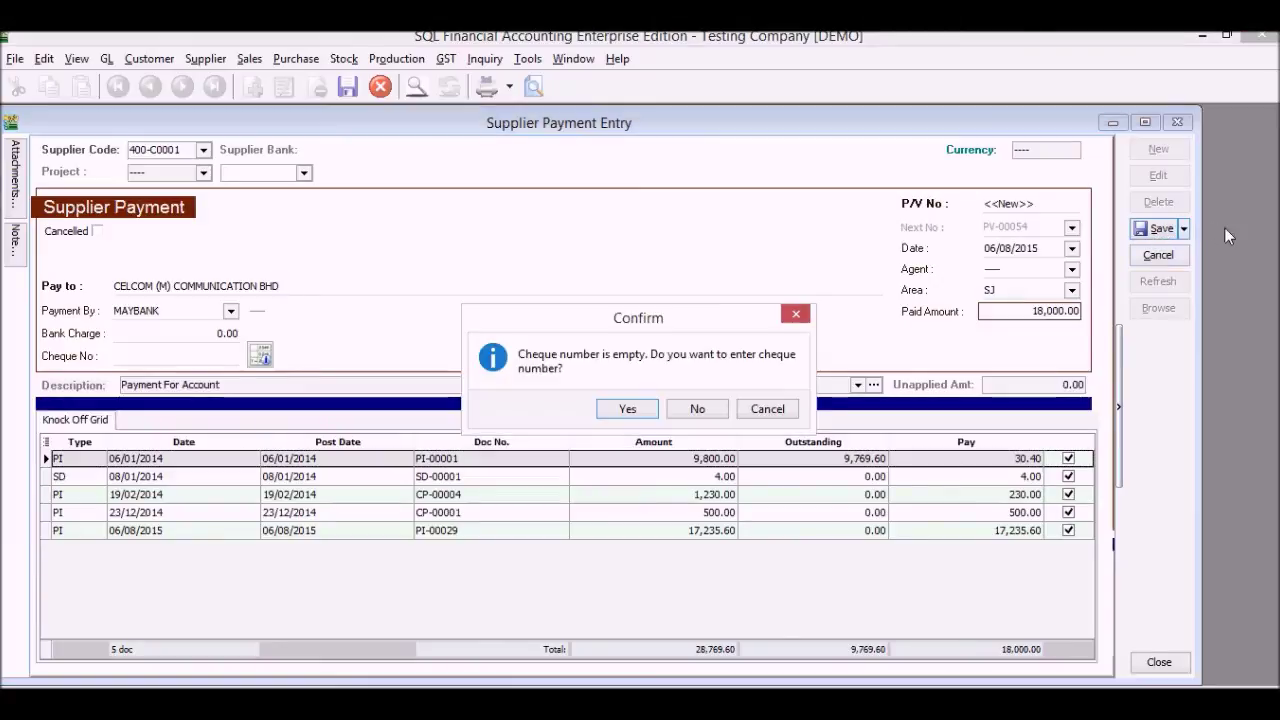
pyautogui.click(690, 410)
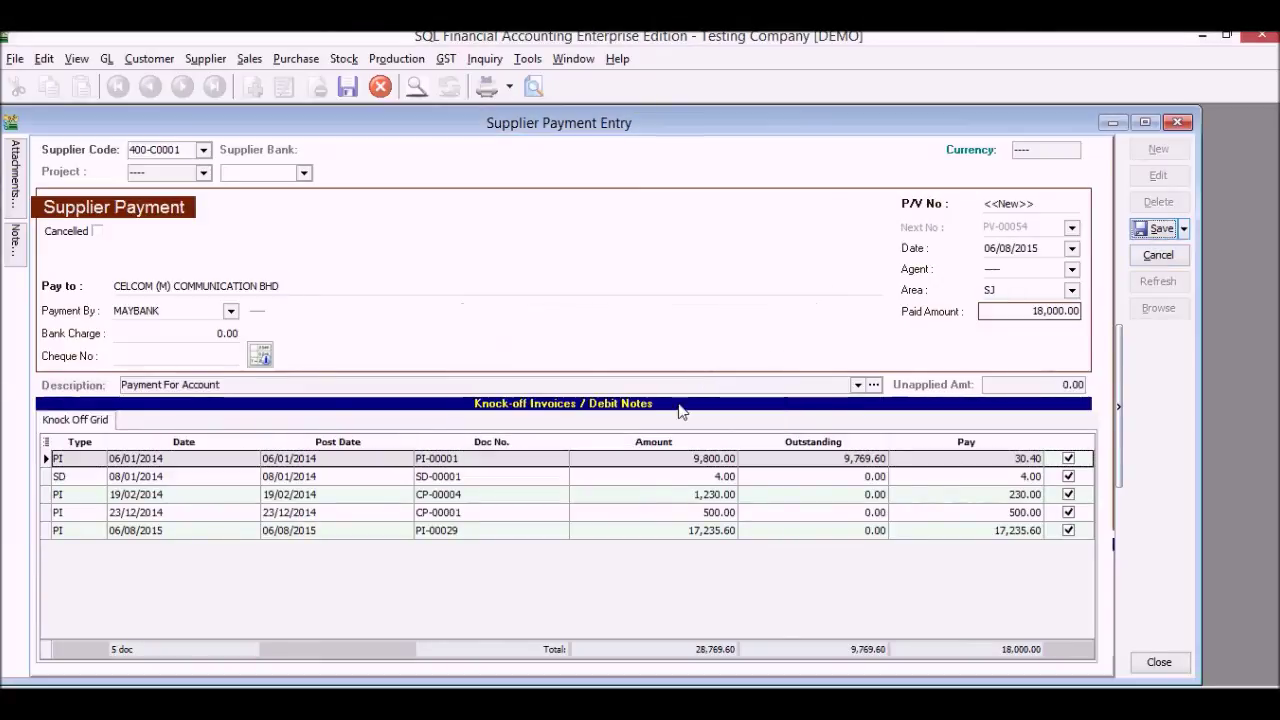
# Preview PV-00054 as 'GL Payment Voucher - Detail - Half (GST)', then close the preview and payment form
pyautogui.click(532, 87)
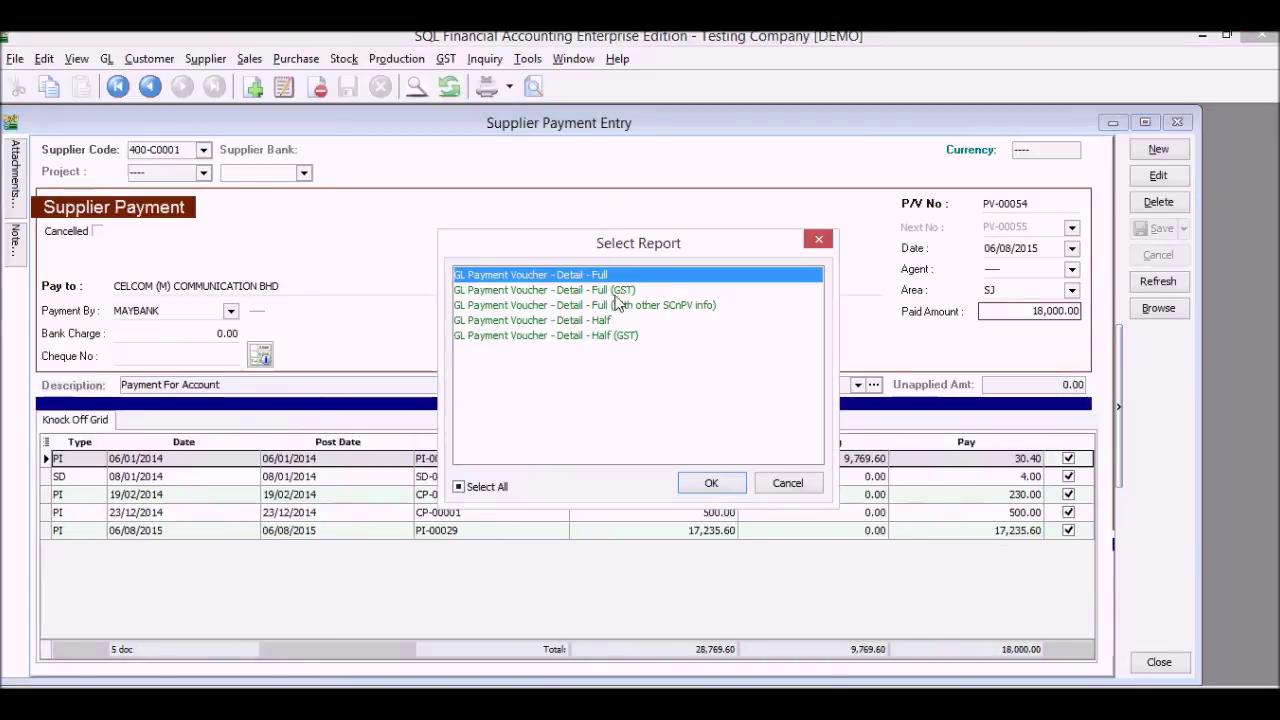
pyautogui.doubleClick(641, 336)
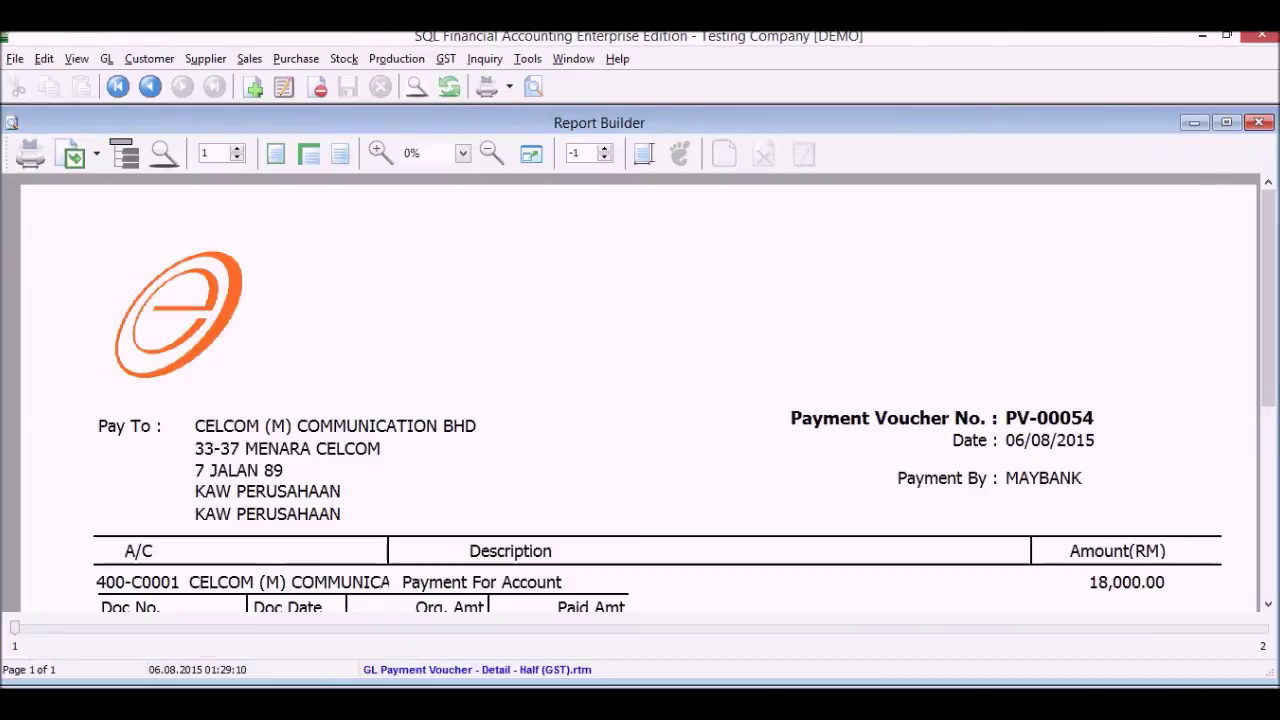
pyautogui.moveTo(1274, 270); pyautogui.dragTo(1276, 385)
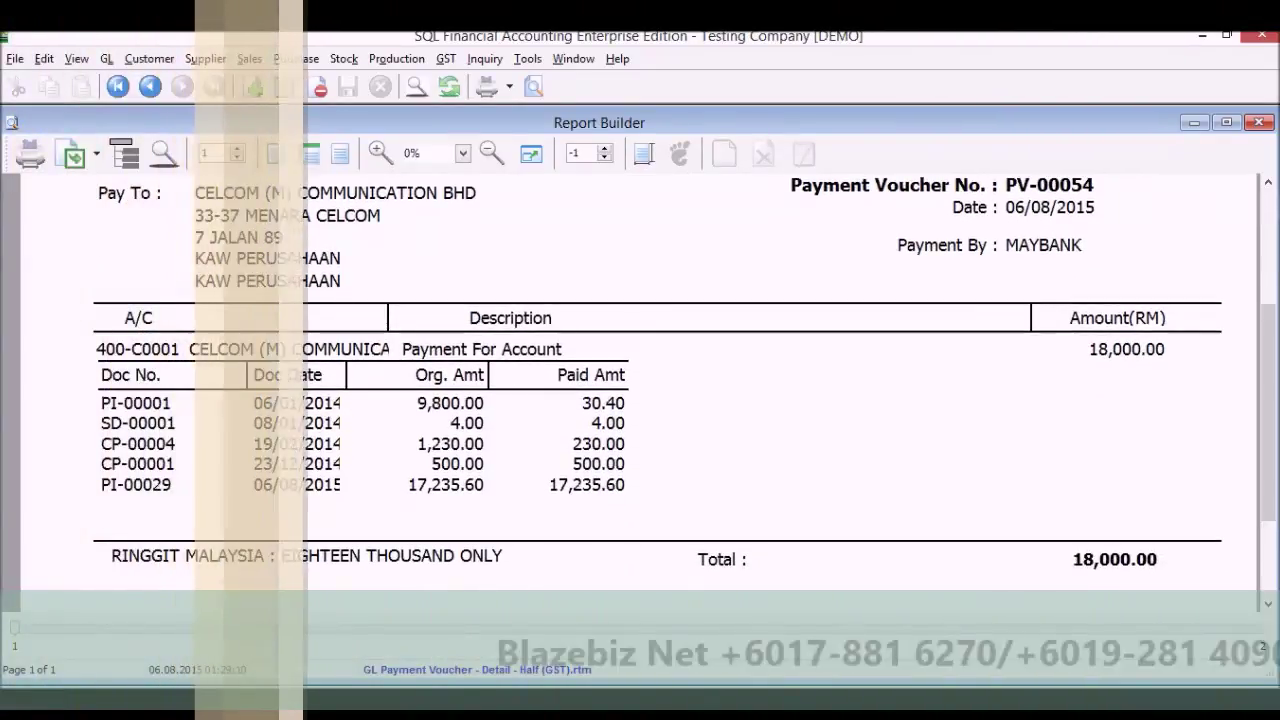
pyautogui.click(1258, 123)
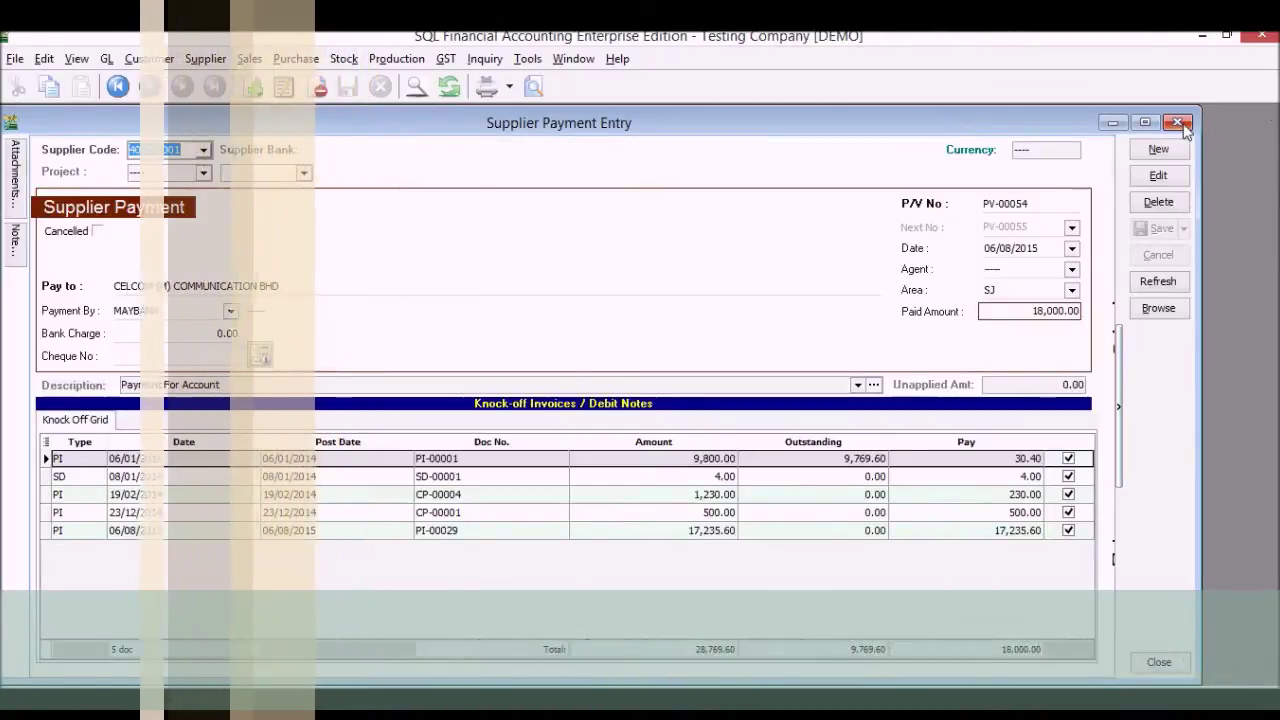
pyautogui.click(1180, 125)
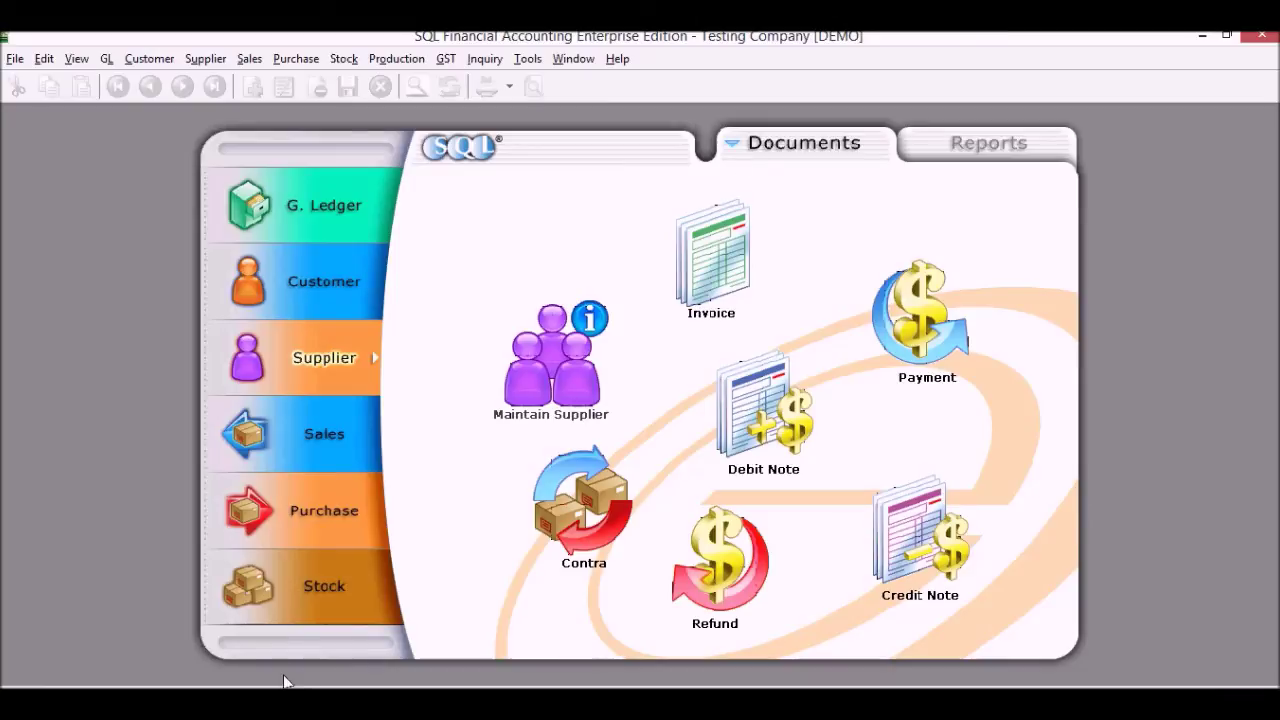
# Generate and preview the Stock Month End Balance report as at 06/08/2015, grouped by stock group
pyautogui.click(333, 612)
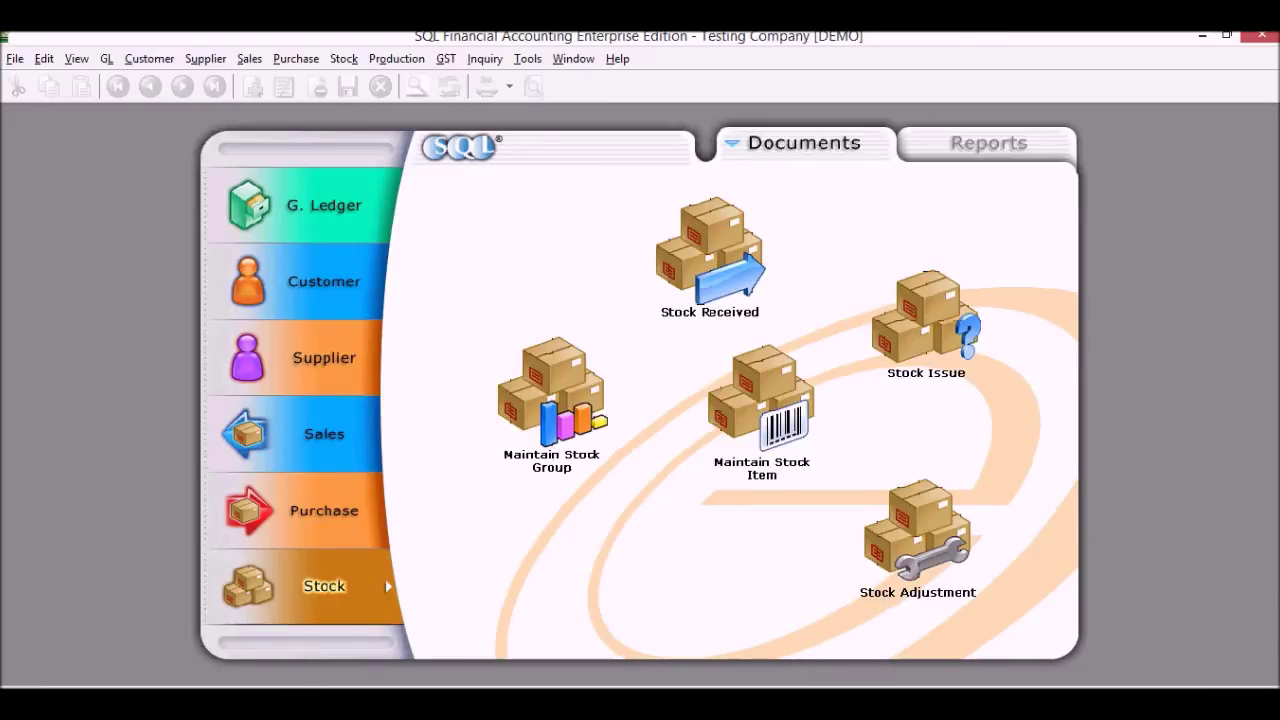
pyautogui.click(992, 143)
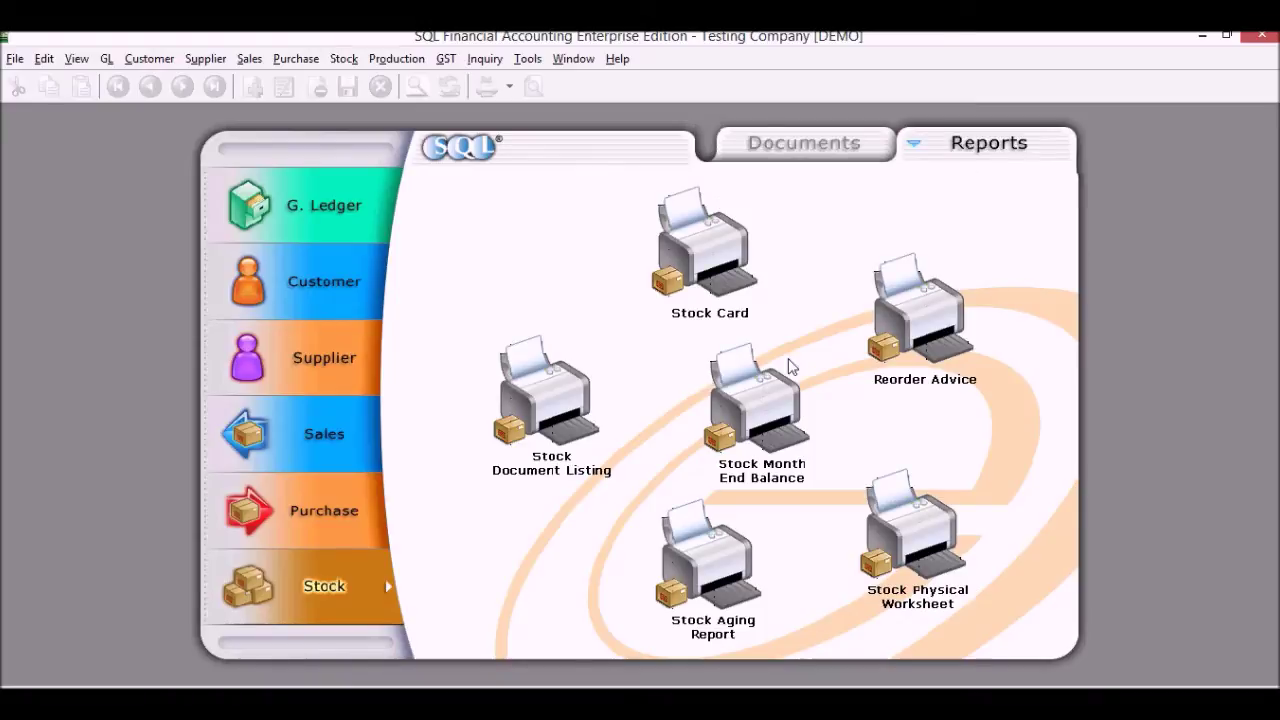
pyautogui.click(760, 420)
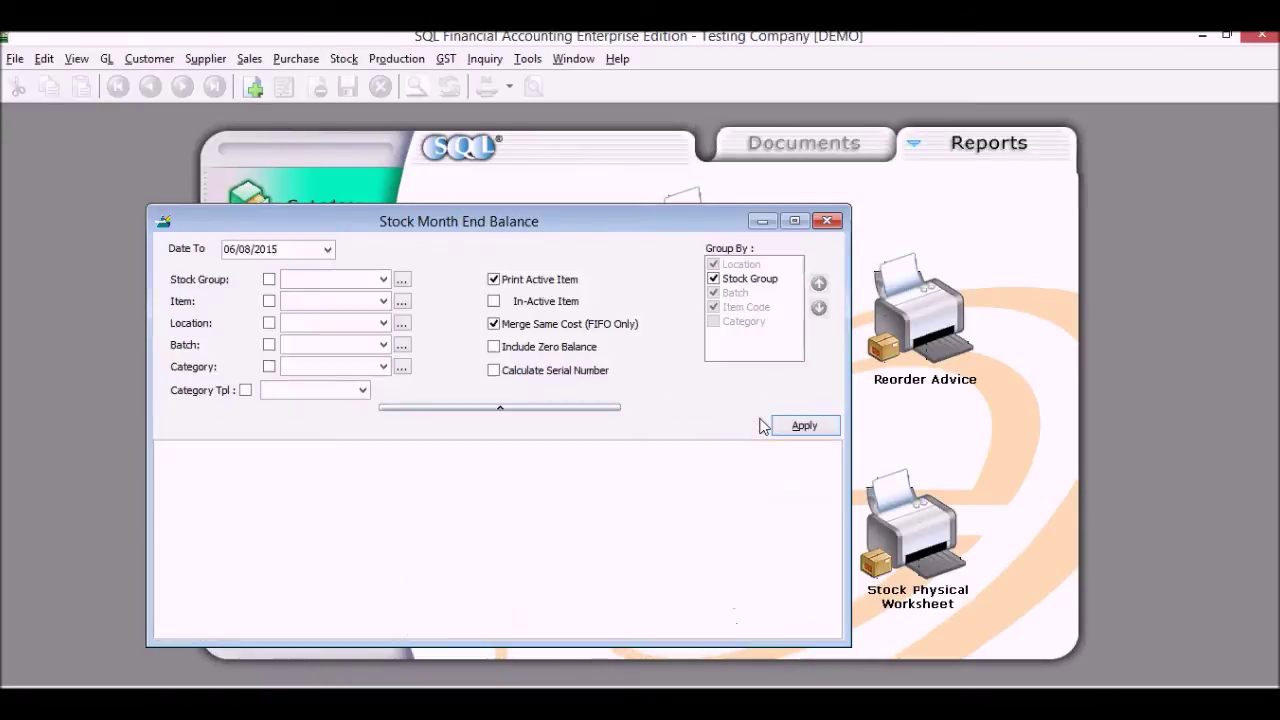
pyautogui.click(713, 279)
pyautogui.doubleClick(715, 221)
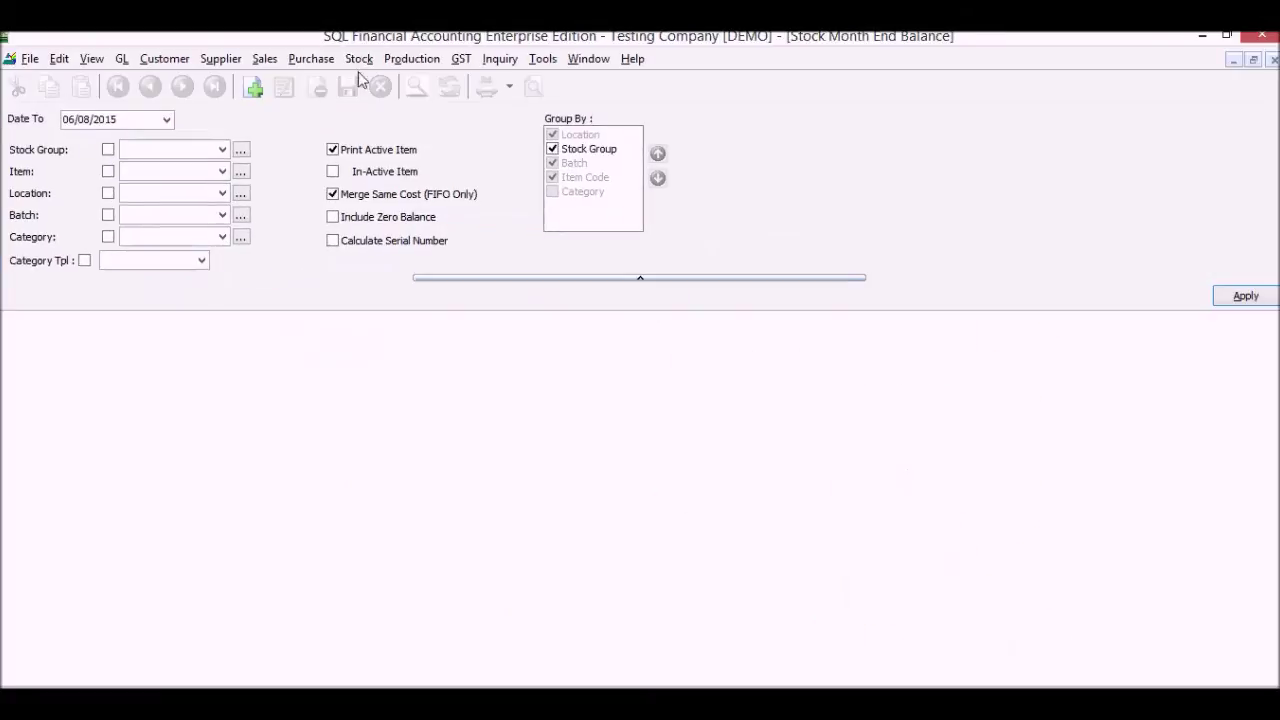
pyautogui.click(1245, 294)
pyautogui.click(1222, 350)
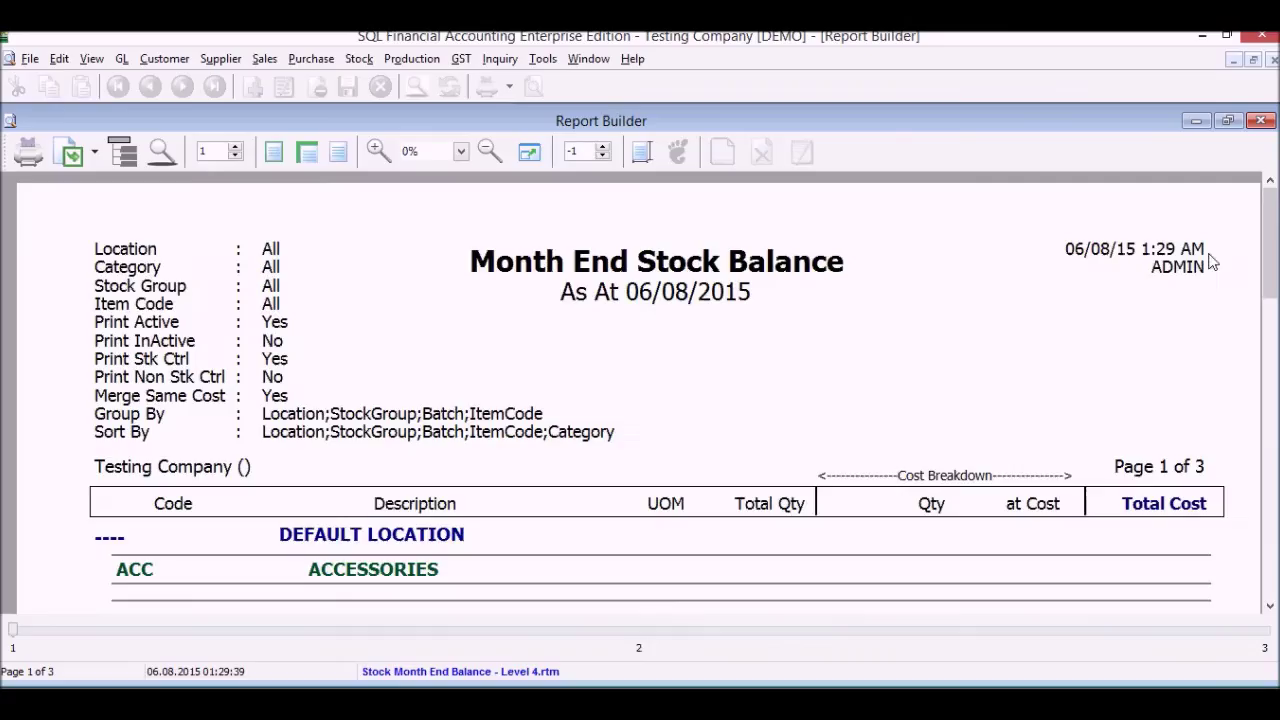
pyautogui.moveTo(1268, 252); pyautogui.dragTo(1262, 294)
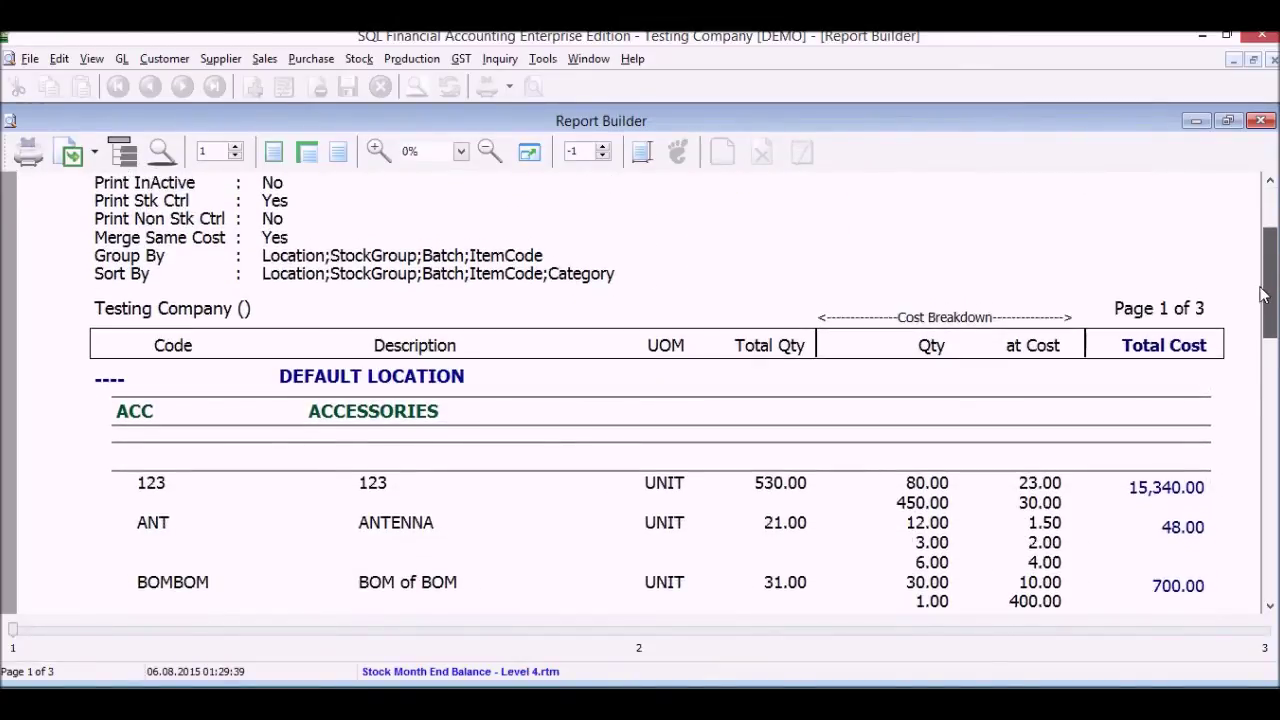
pyautogui.moveTo(1262, 294); pyautogui.dragTo(1273, 423)
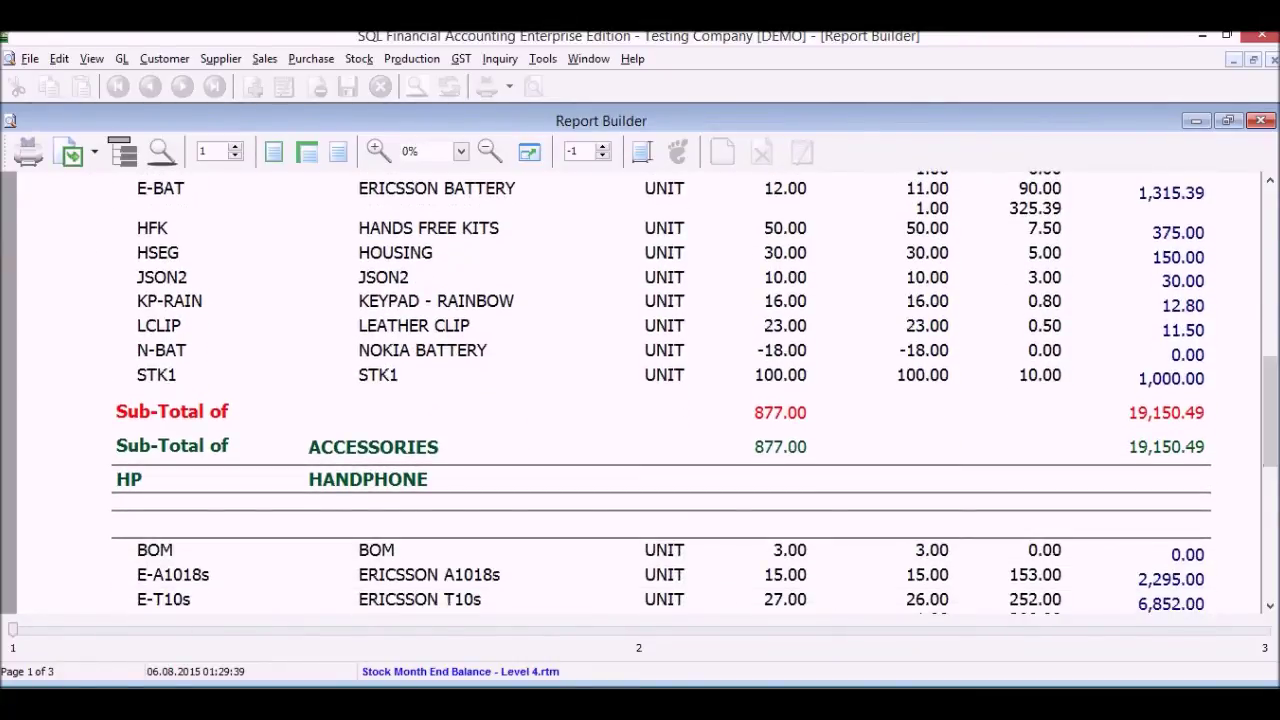
# Generate the Stock Card for item 123 for 01/08/2015 to 31/08/2015
pyautogui.click(1260, 120)
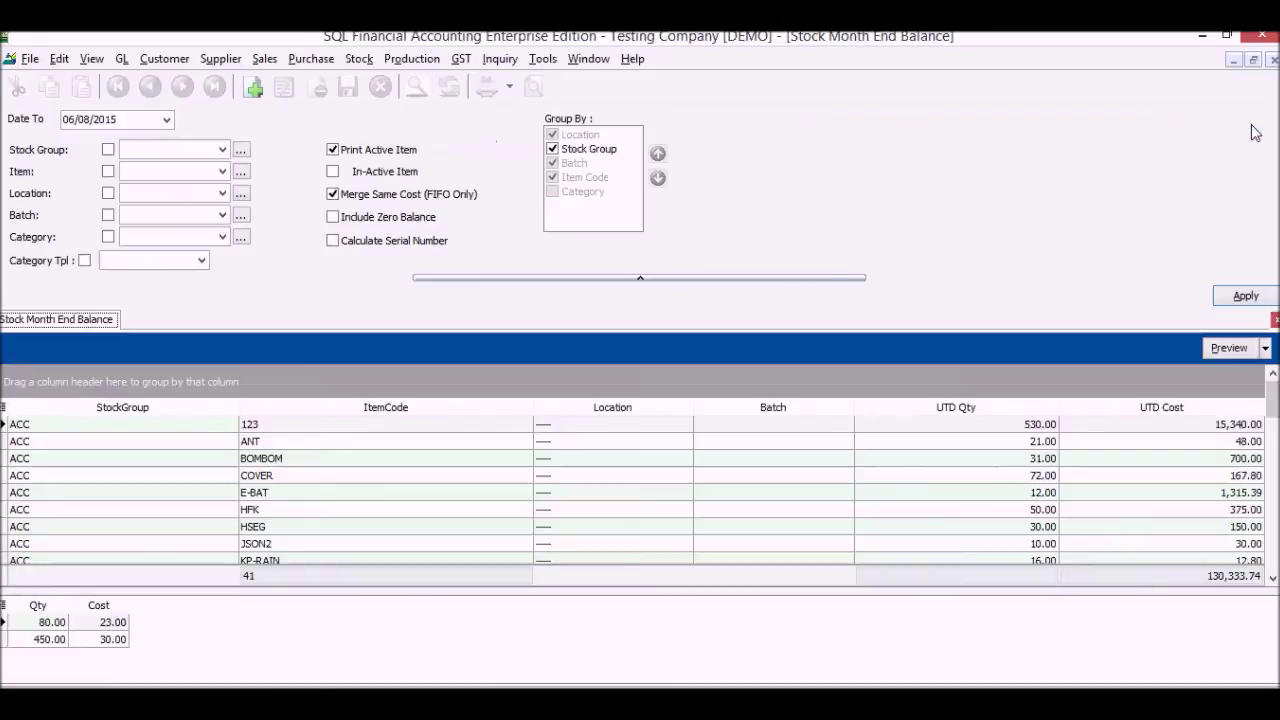
pyautogui.click(1273, 60)
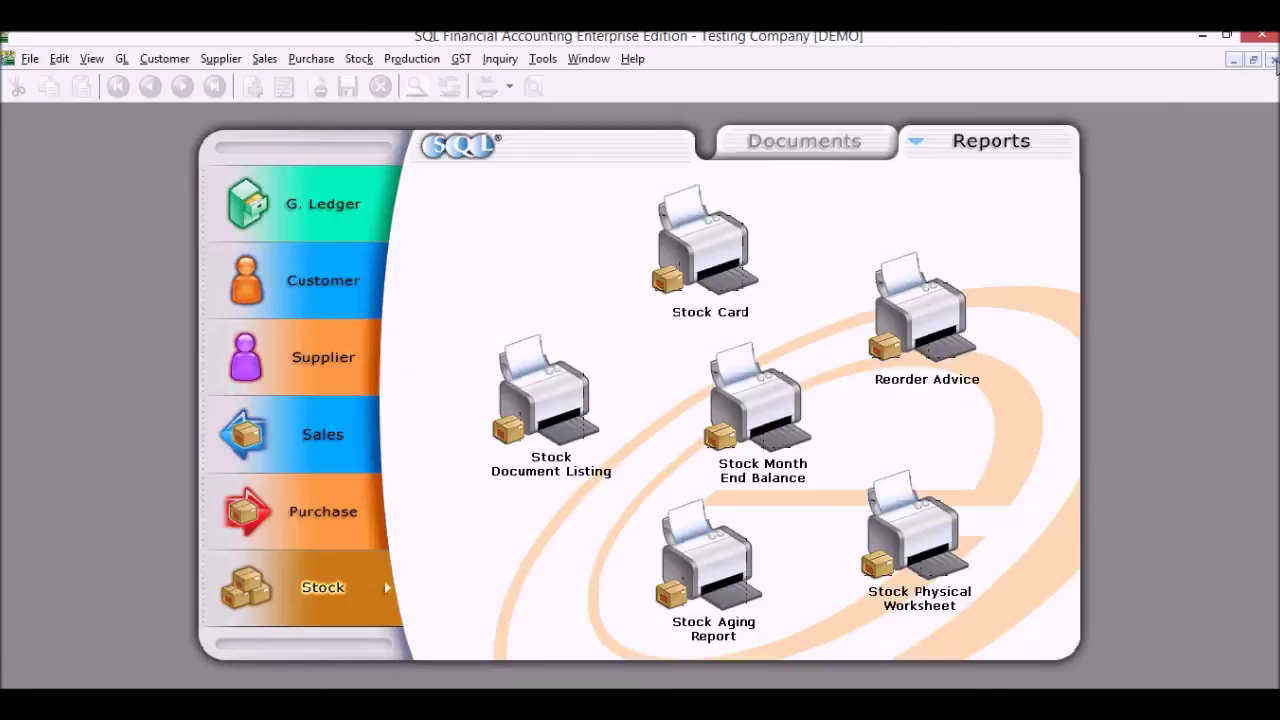
pyautogui.click(672, 266)
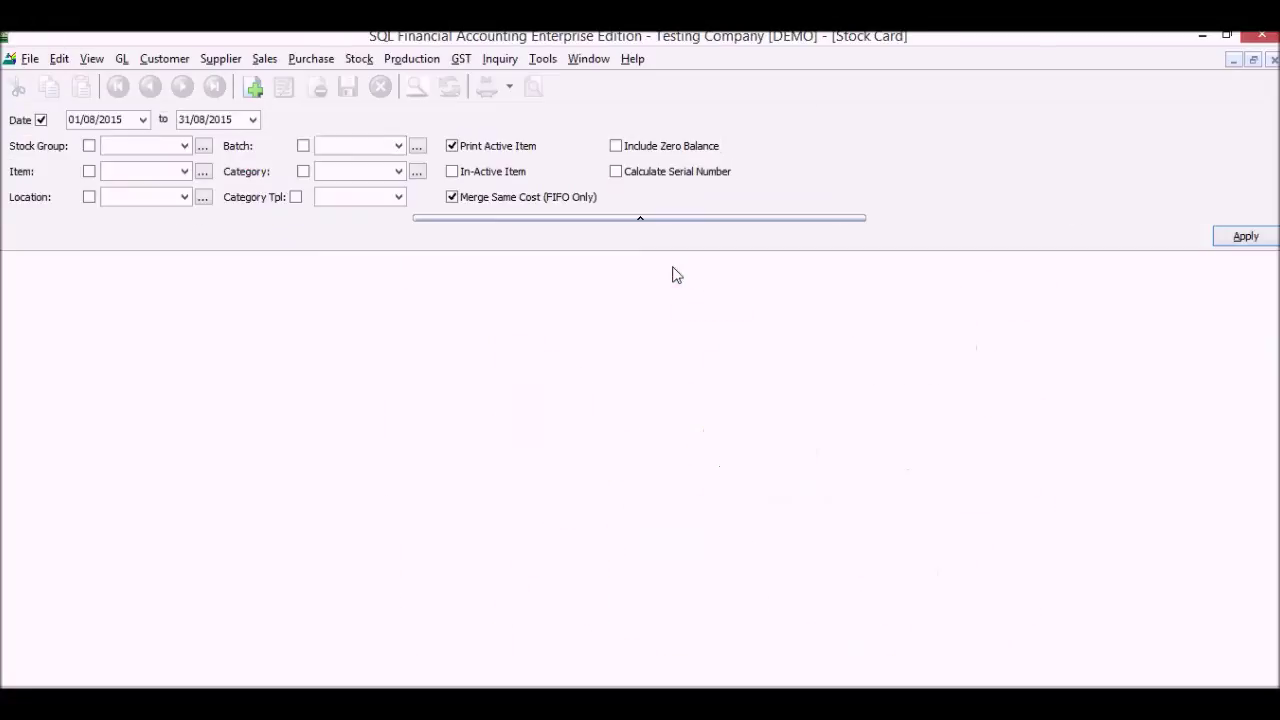
pyautogui.click(185, 174)
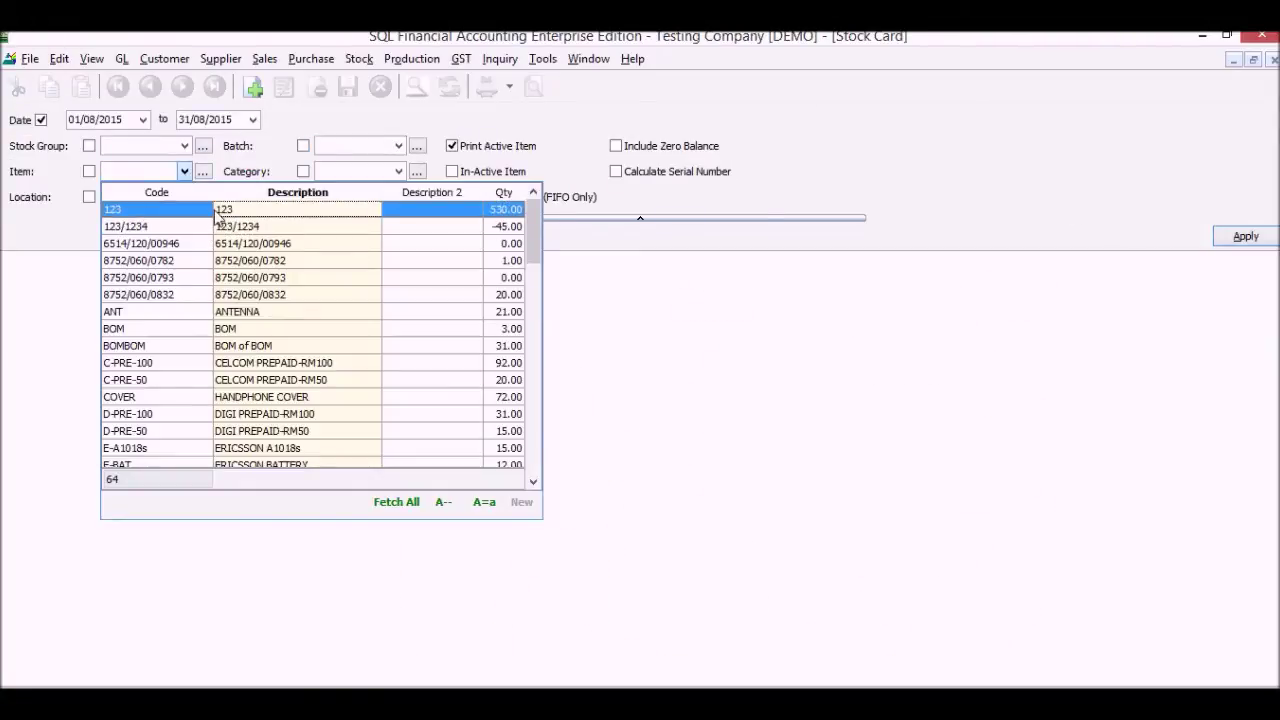
pyautogui.click(219, 212)
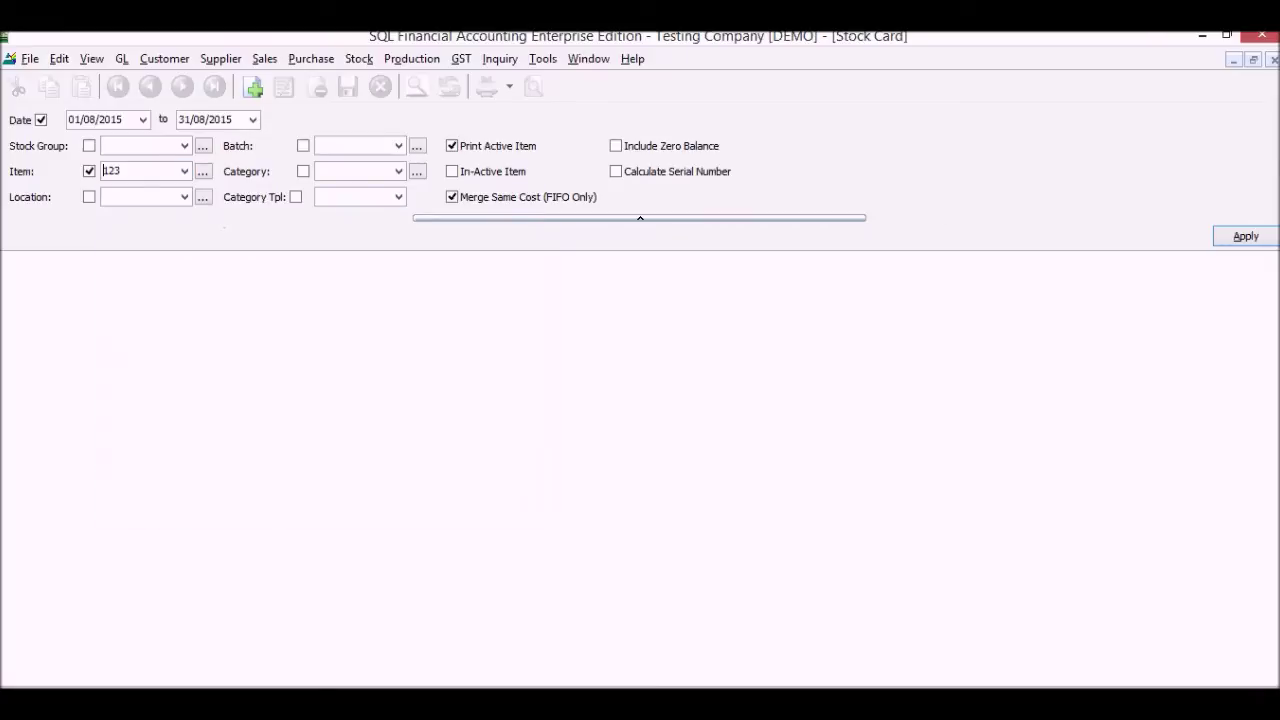
pyautogui.click(1245, 235)
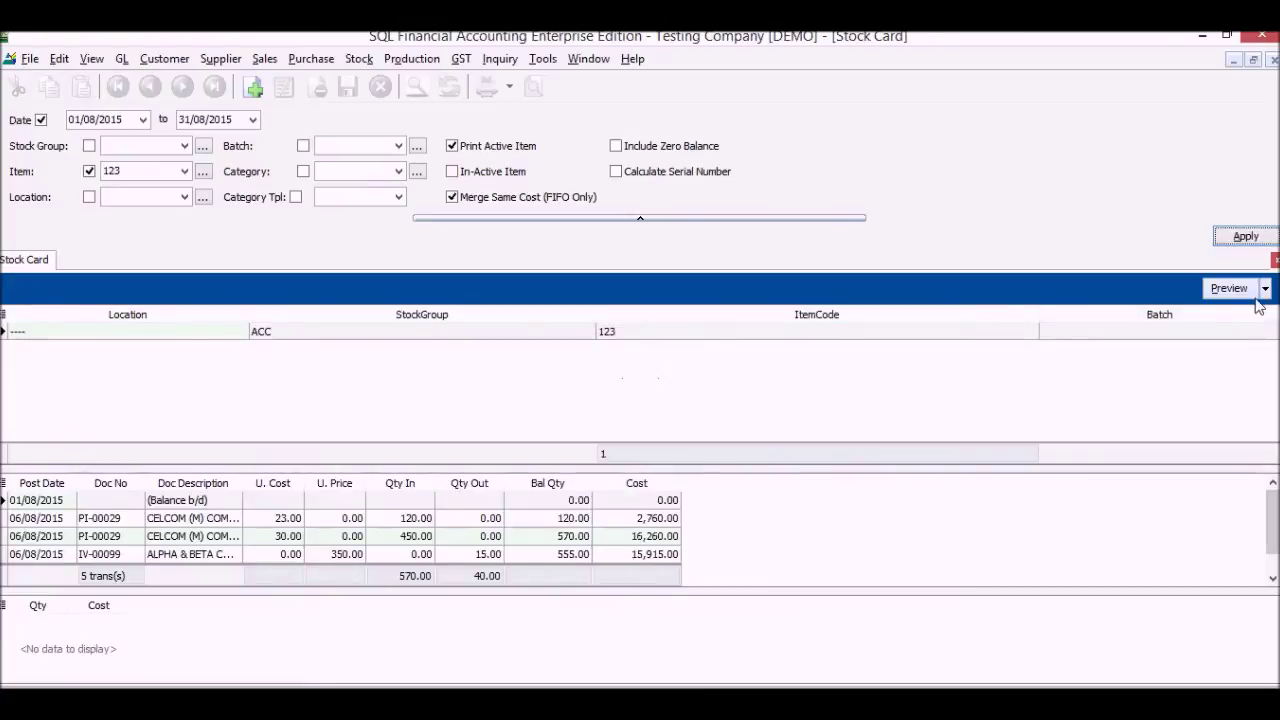
# Preview the item 123 Stock Card in the standard format, then close the preview and report
pyautogui.click(1229, 288)
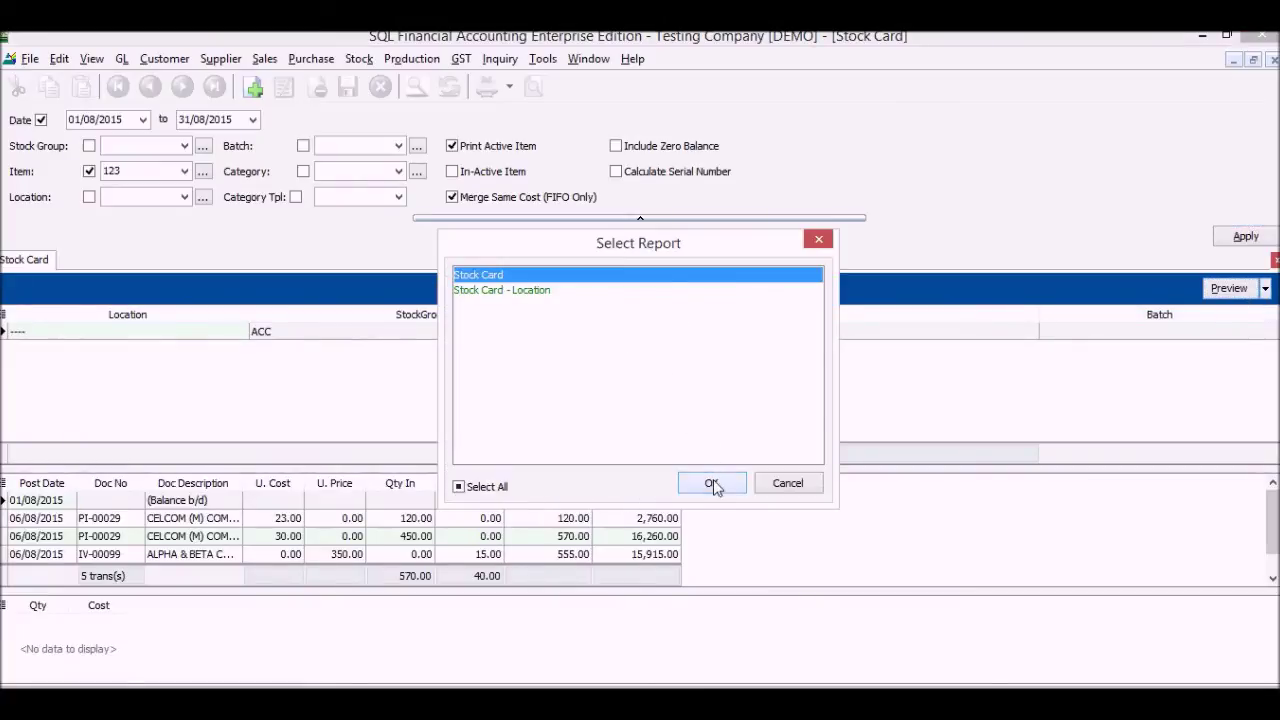
pyautogui.click(711, 484)
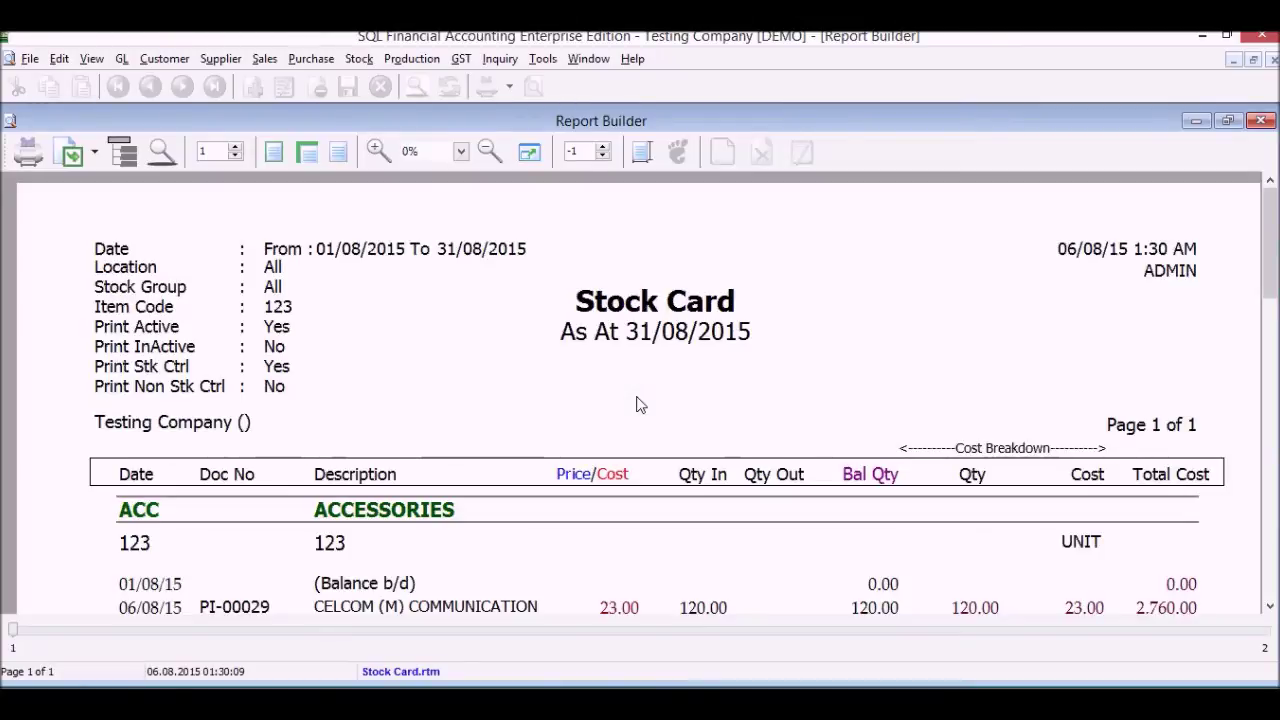
pyautogui.scroll(-4, 640, 404)
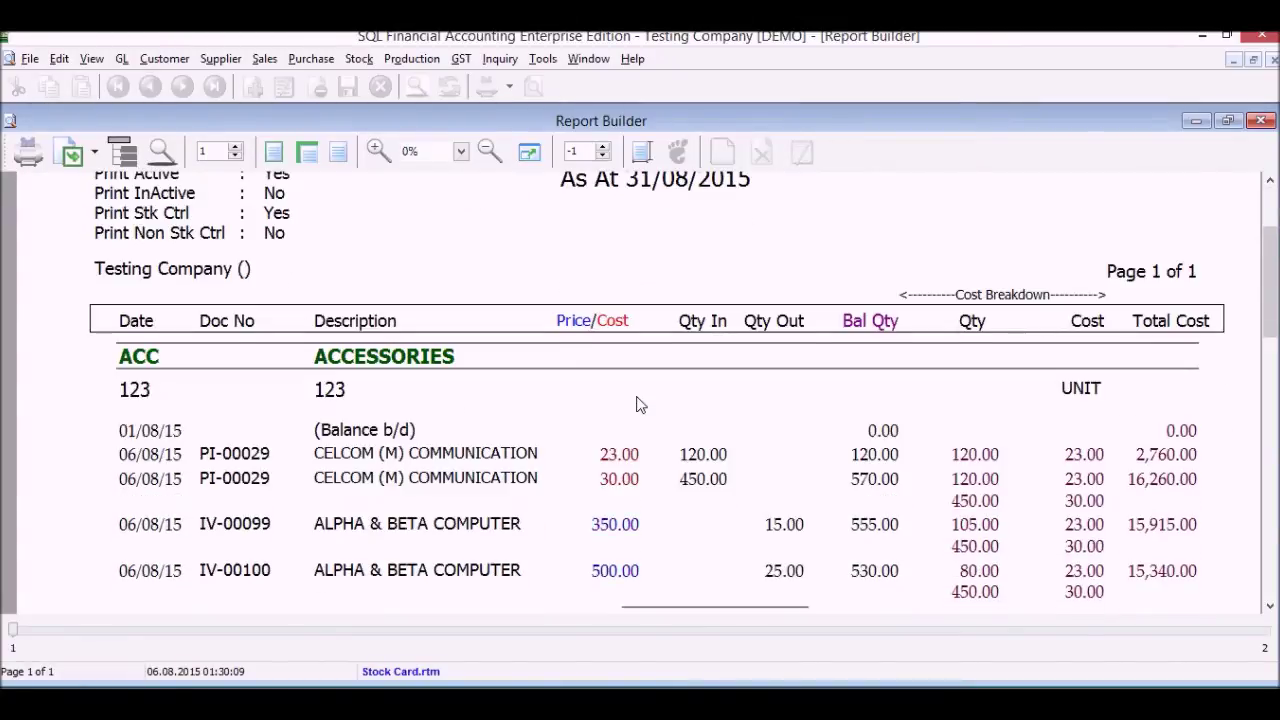
pyautogui.scroll(-1, 640, 404)
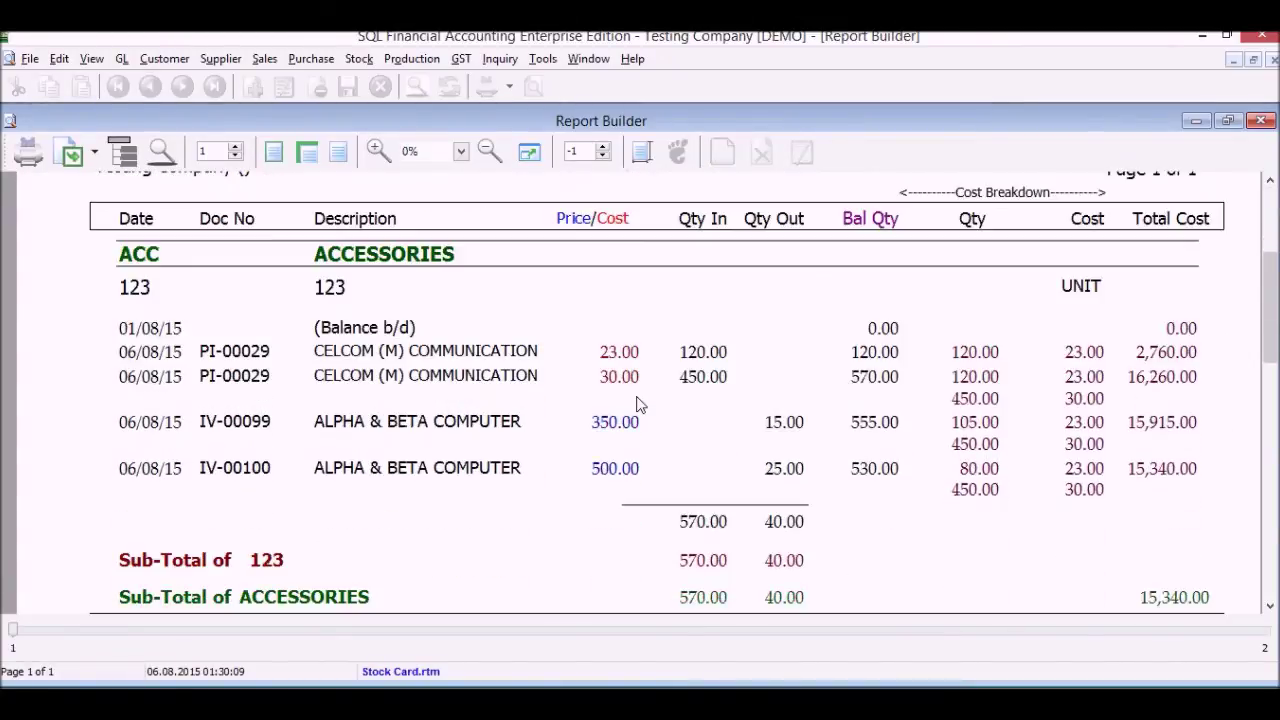
pyautogui.scroll(-1, 640, 404)
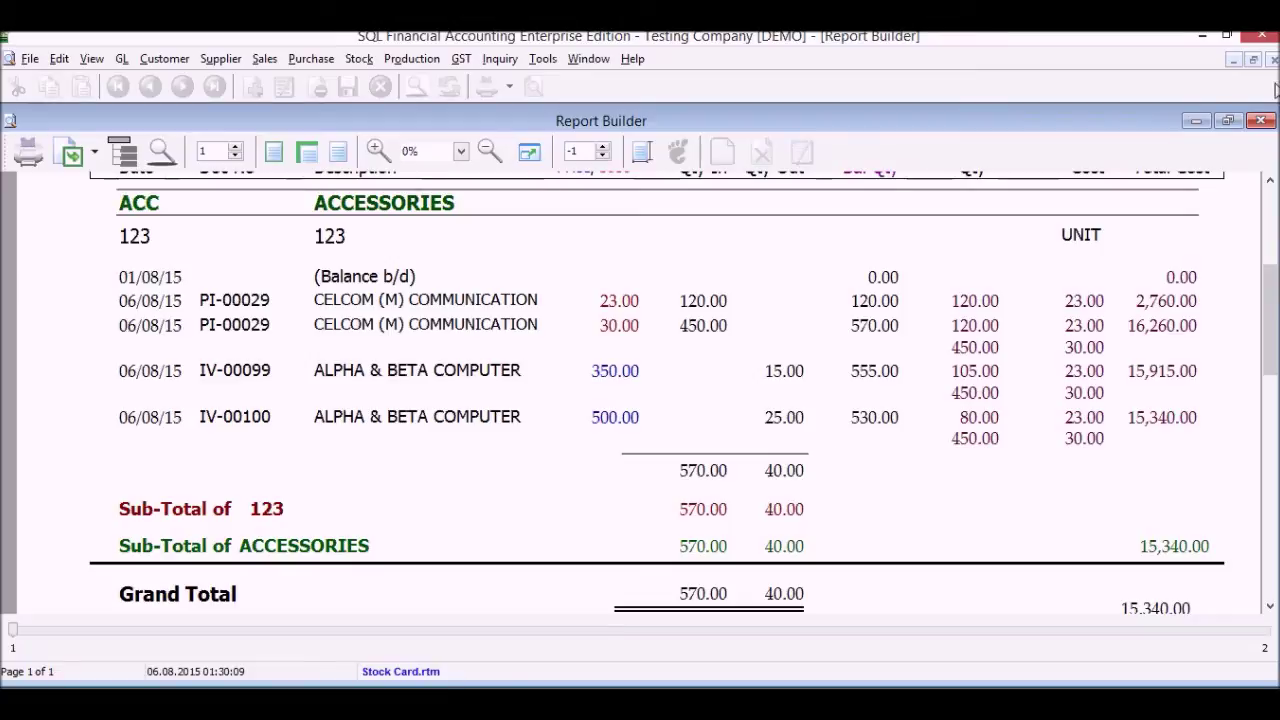
pyautogui.click(1263, 121)
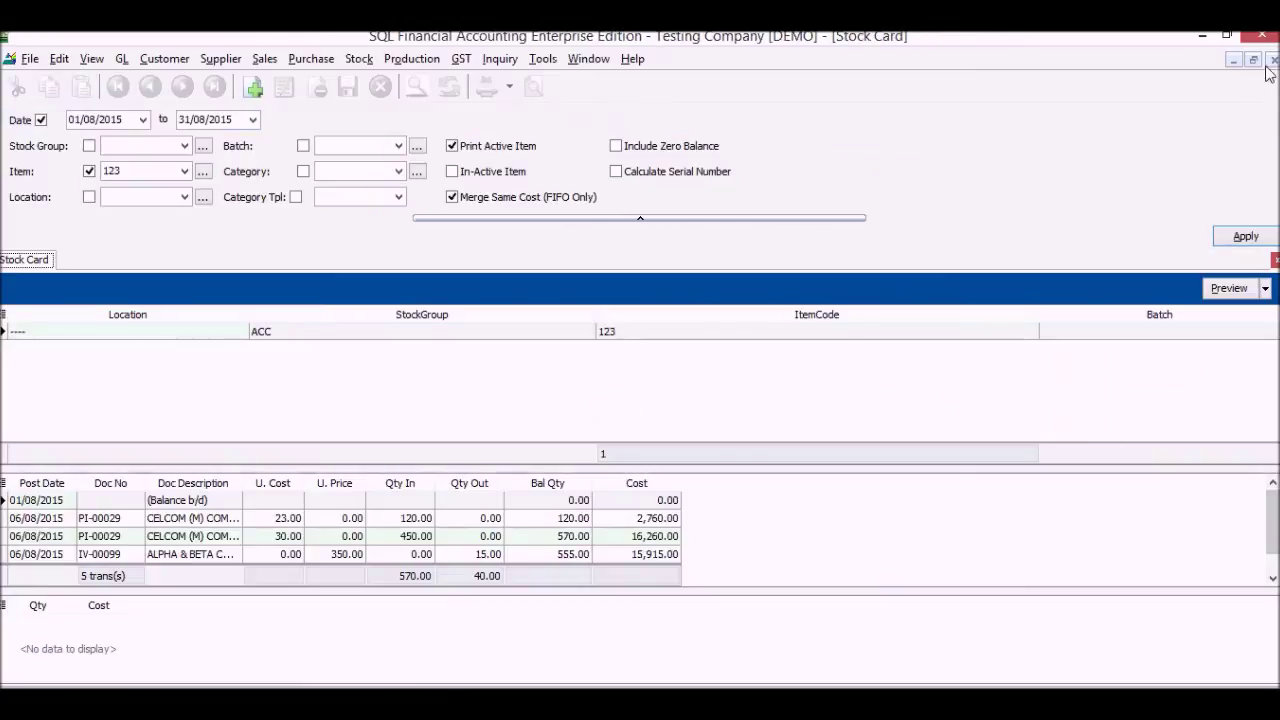
pyautogui.click(1272, 60)
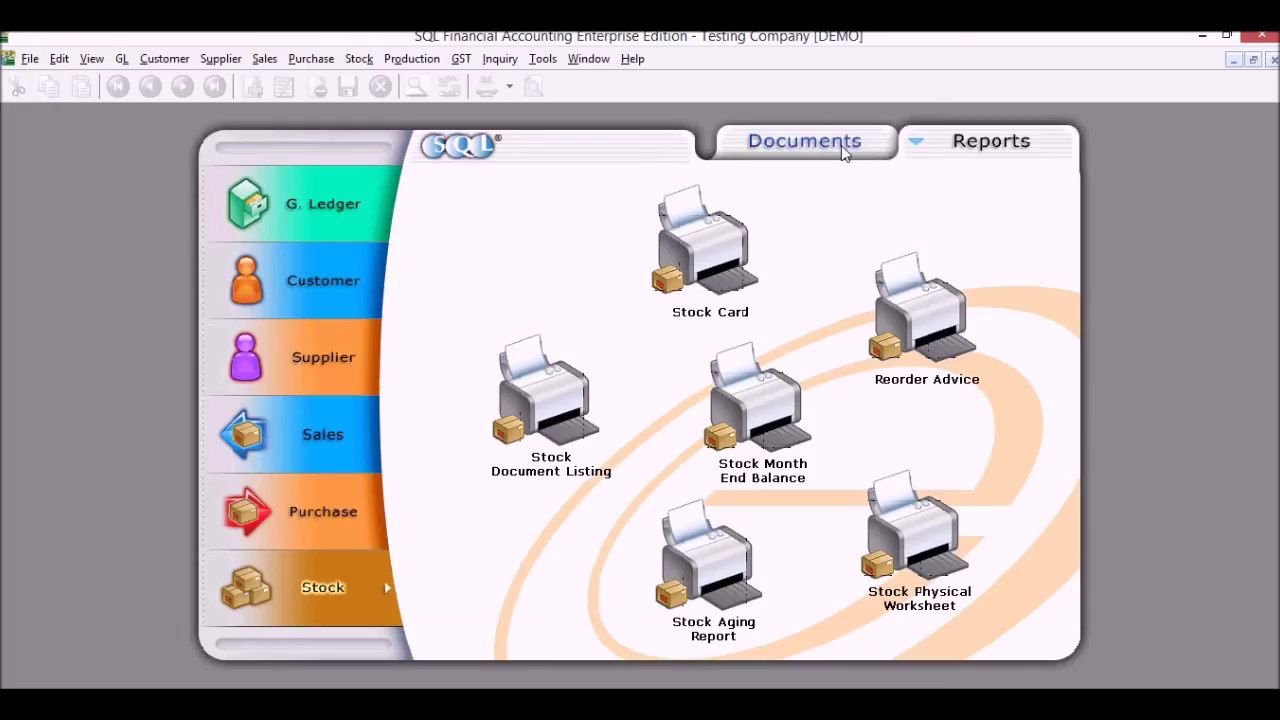
# Start a new GST return for the period ending 31/08/2015
pyautogui.click(843, 150)
pyautogui.click(332, 206)
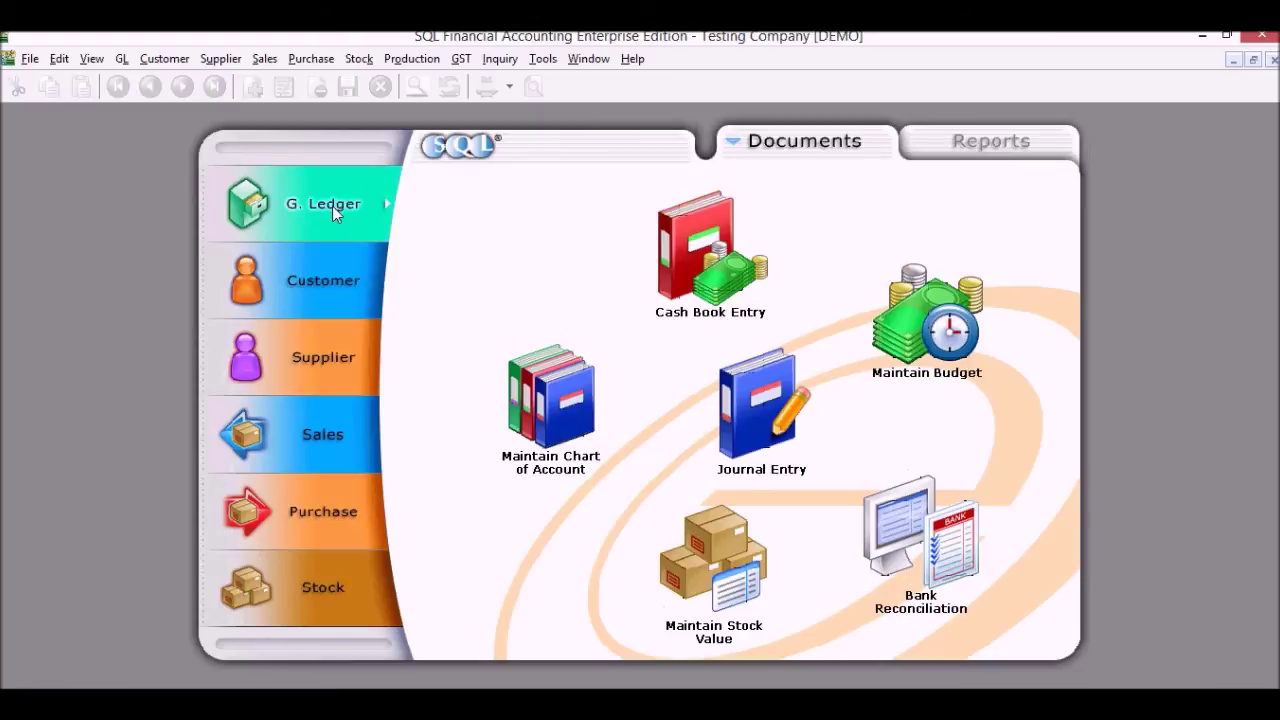
pyautogui.click(460, 58)
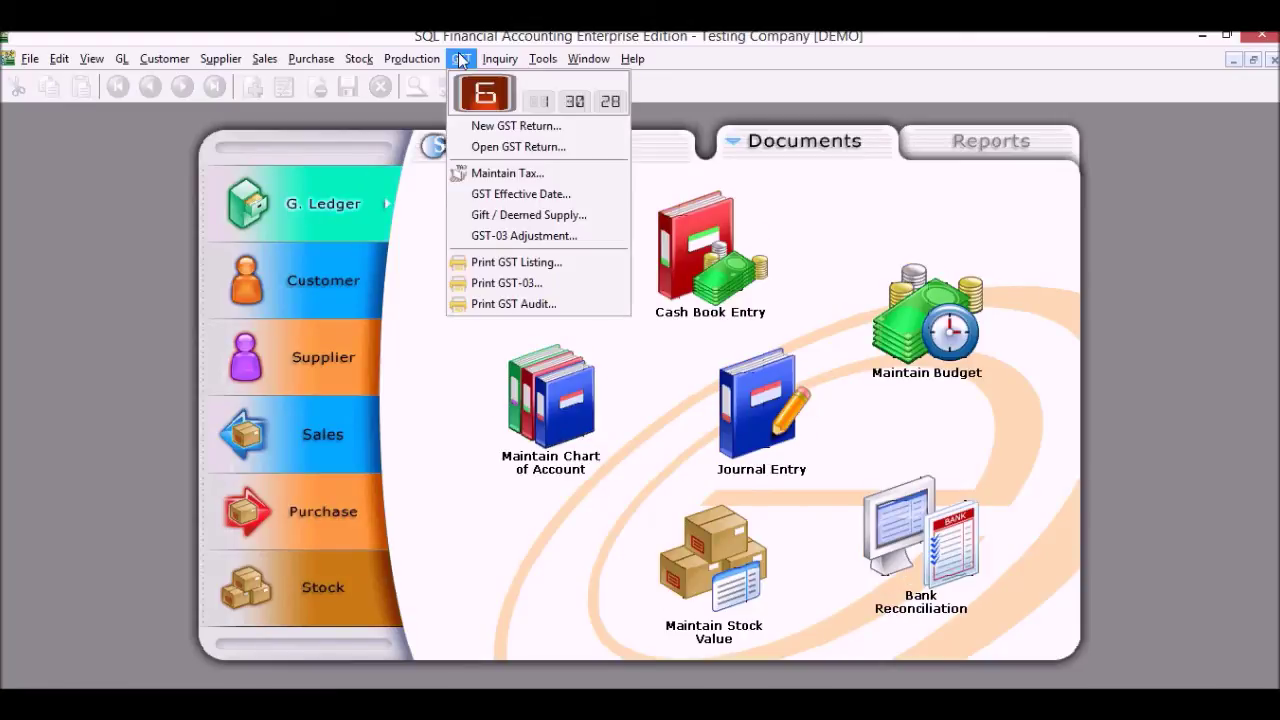
pyautogui.click(500, 126)
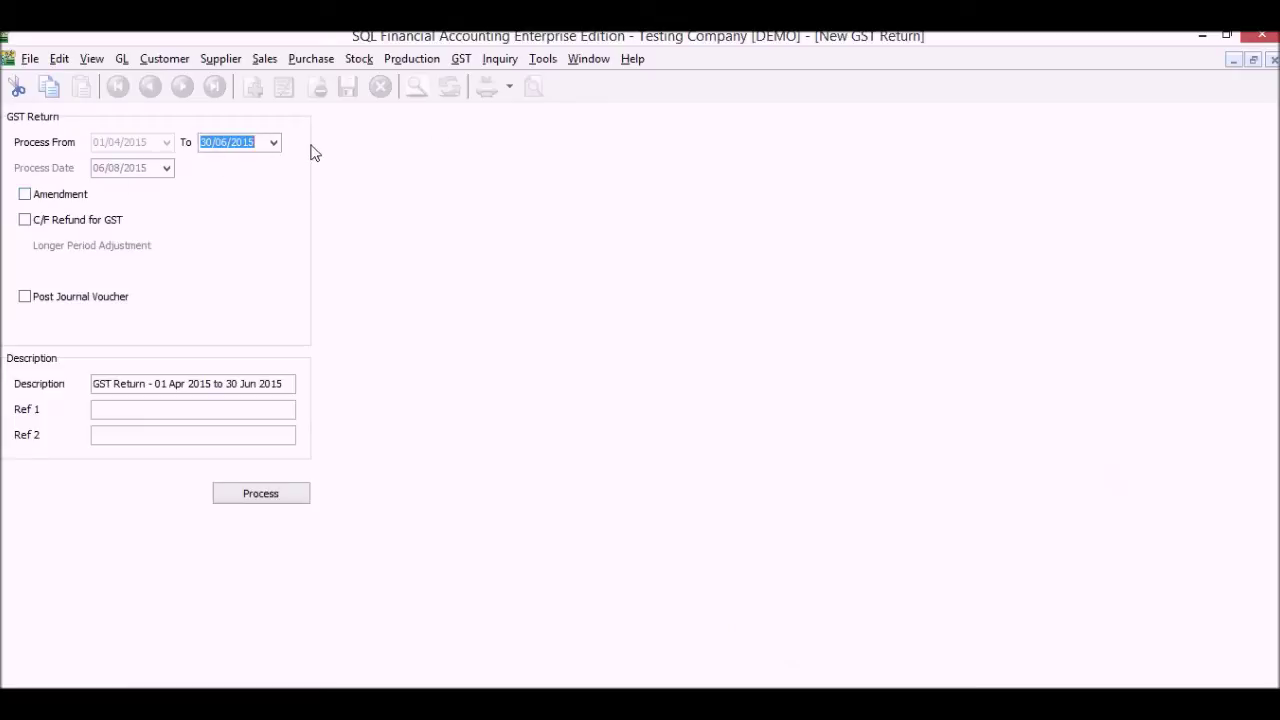
pyautogui.click(273, 142)
pyautogui.click(365, 196)
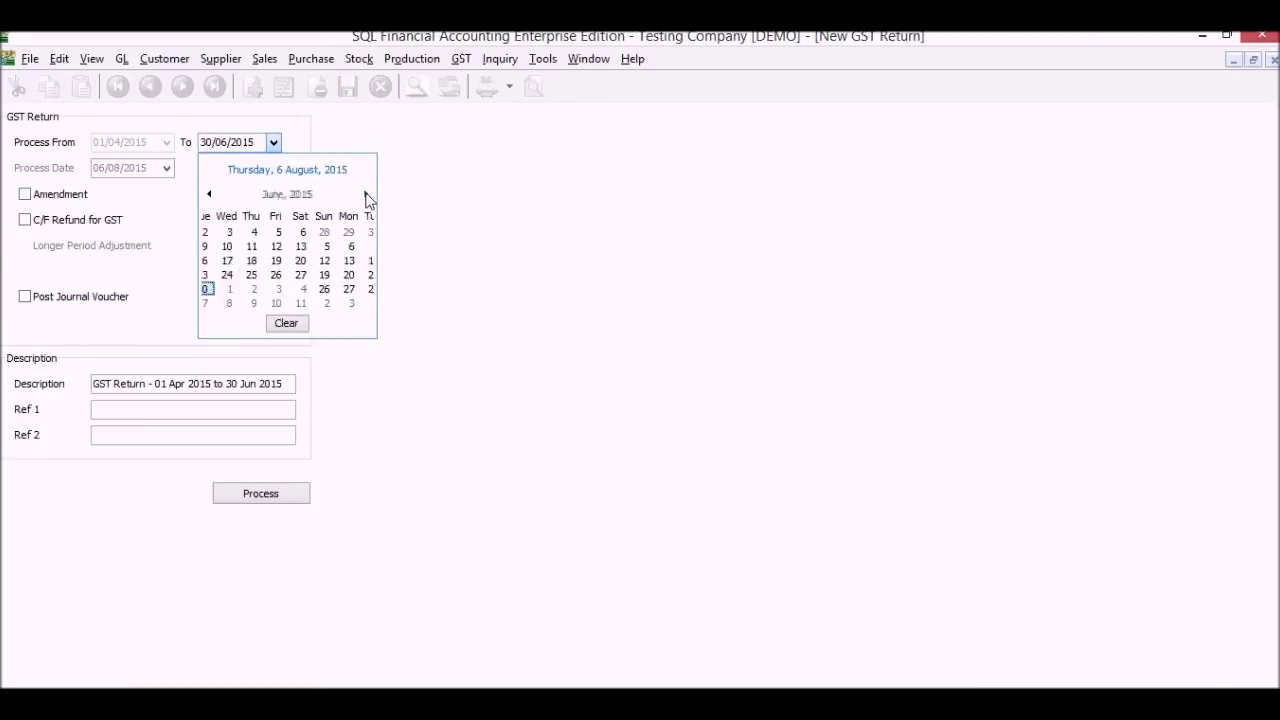
pyautogui.click(365, 196)
pyautogui.click(238, 304)
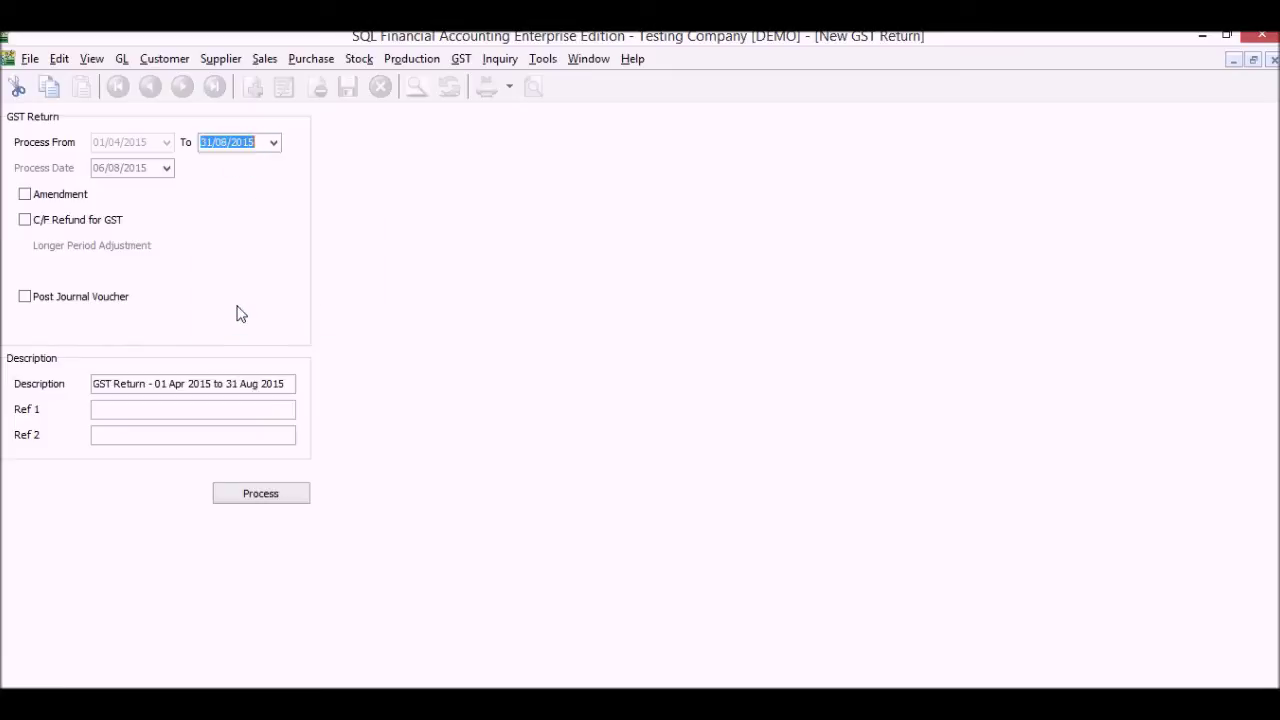
# Process the return with a journal voucher, declining the confirmation, and open its GST-03 form
pyautogui.click(24, 297)
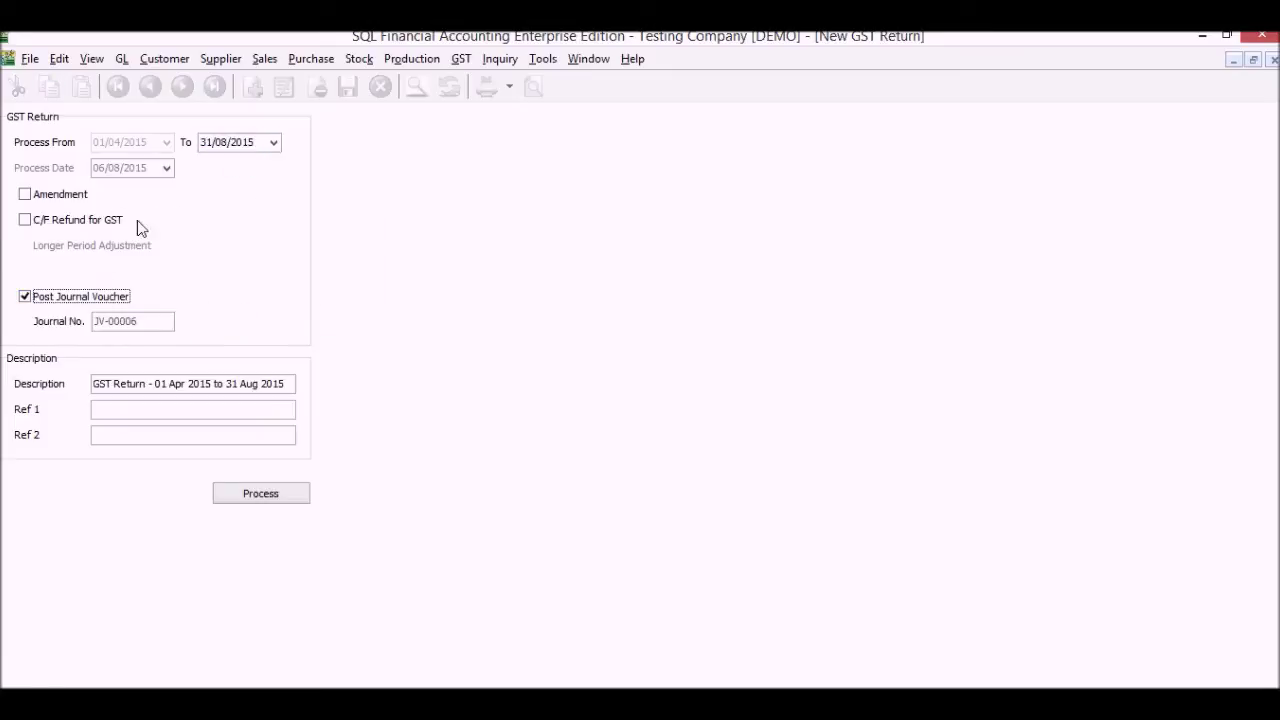
pyautogui.click(258, 500)
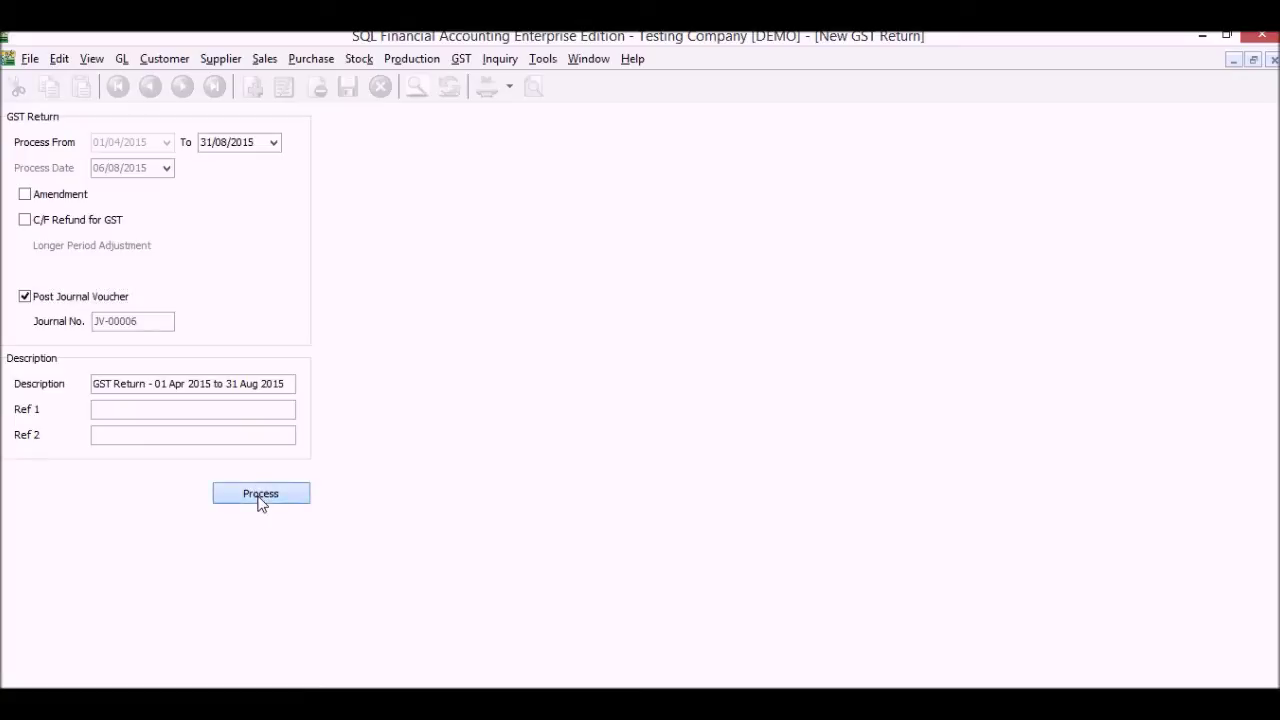
pyautogui.click(760, 419)
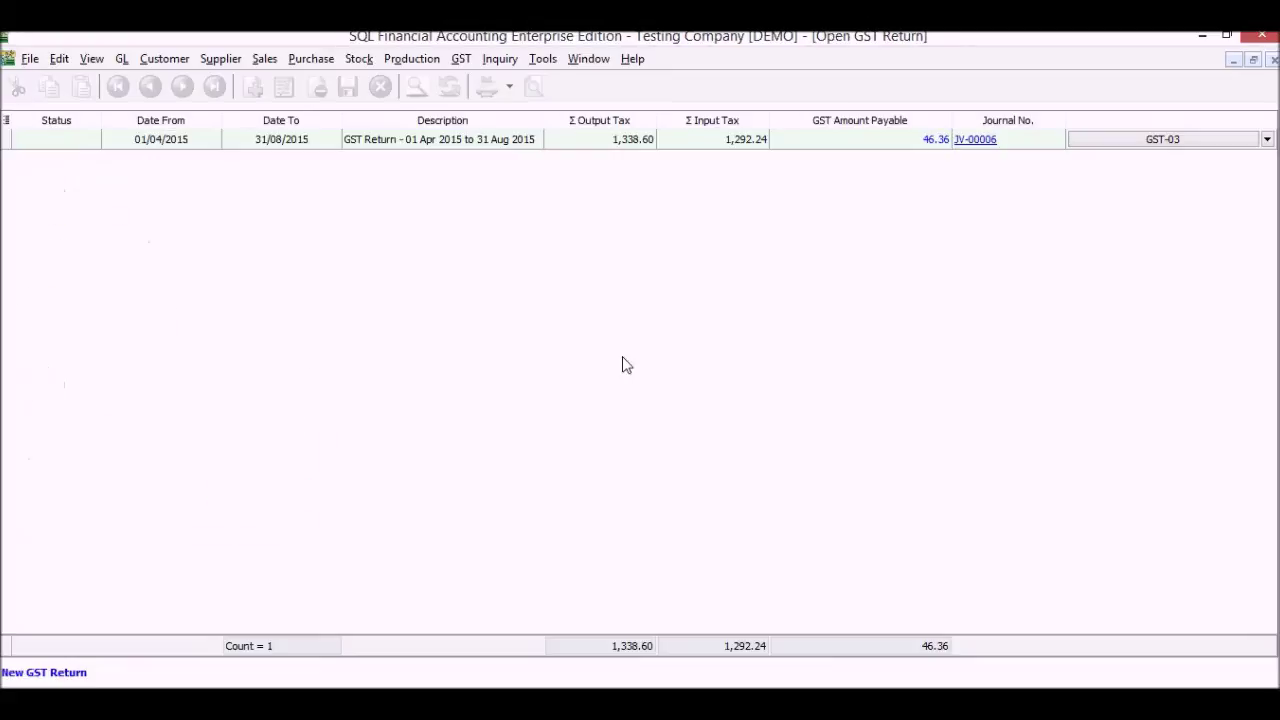
pyautogui.click(1128, 143)
# Review all three pages of the GST-03 form, then close it and the GST returns list
pyautogui.click(1128, 143)
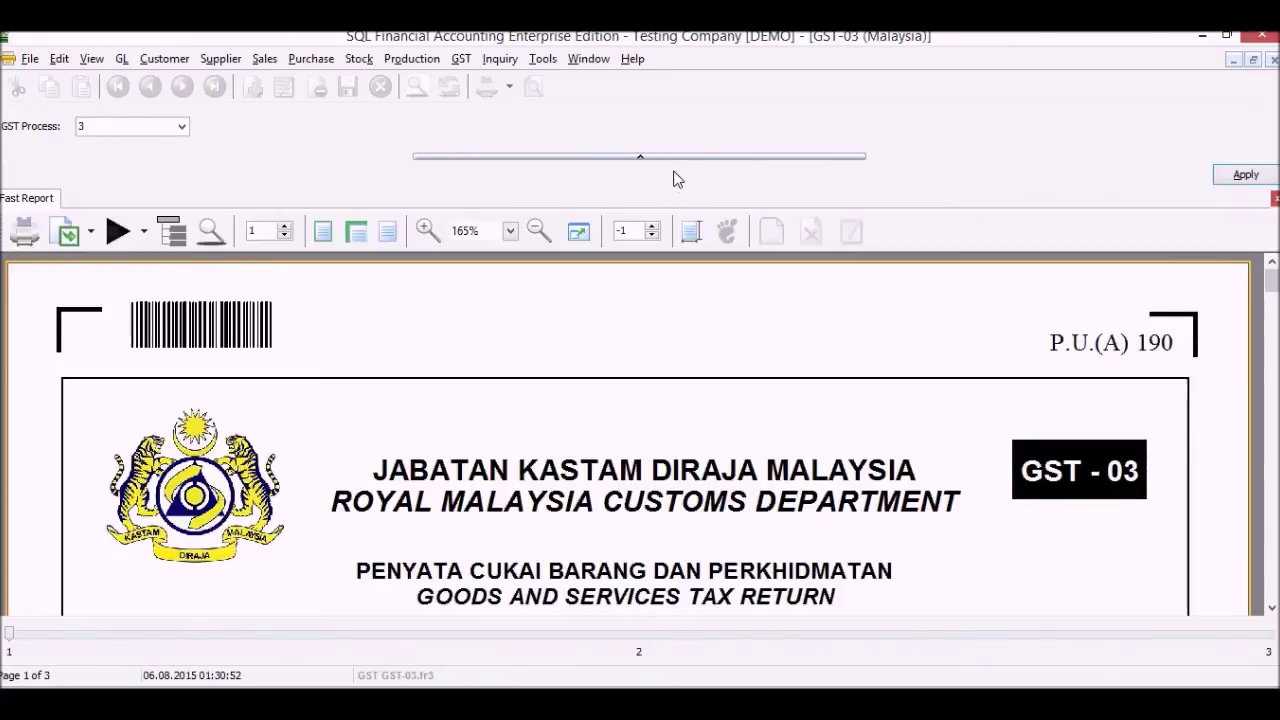
pyautogui.click(673, 157)
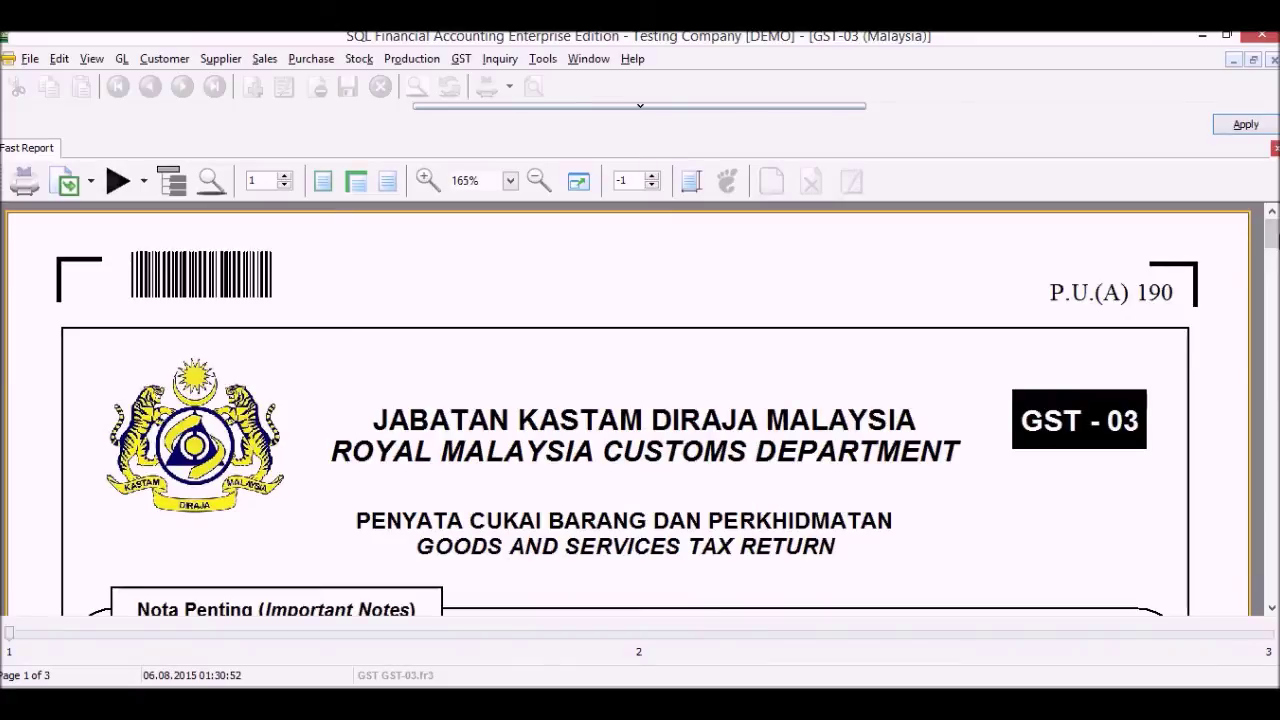
pyautogui.moveTo(1273, 240); pyautogui.dragTo(1273, 338)
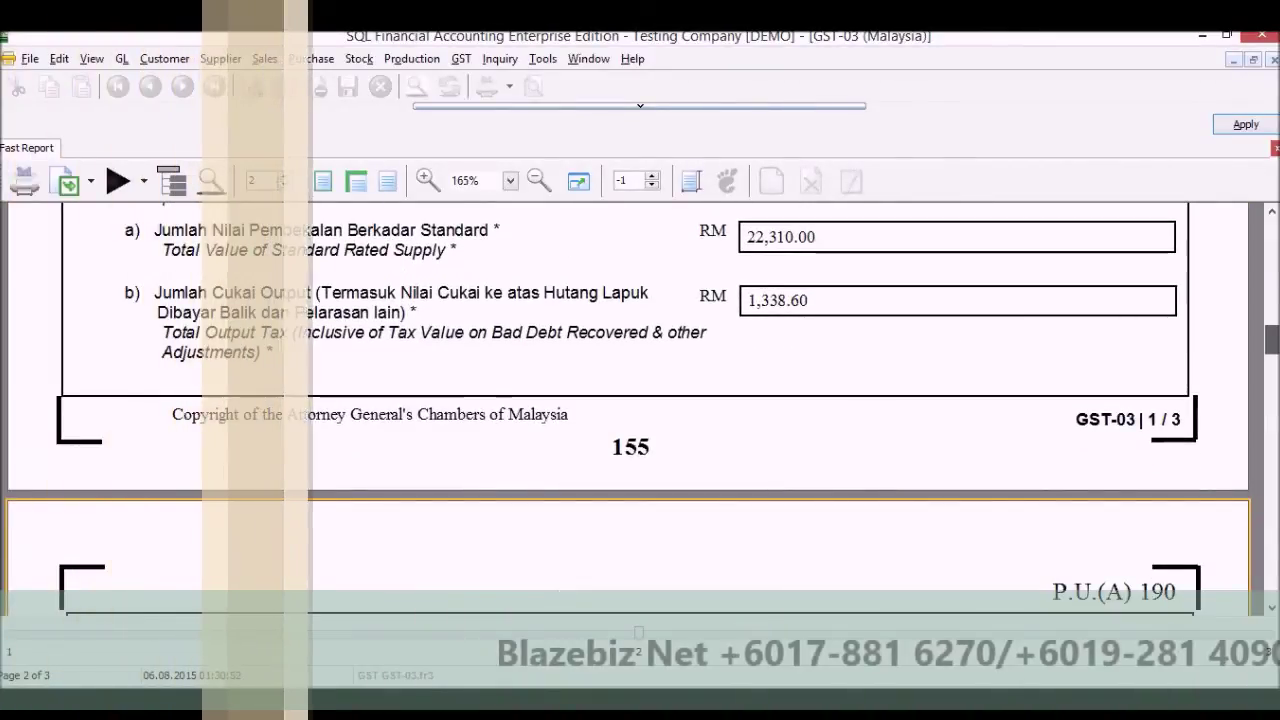
pyautogui.moveTo(1273, 338); pyautogui.dragTo(1273, 583)
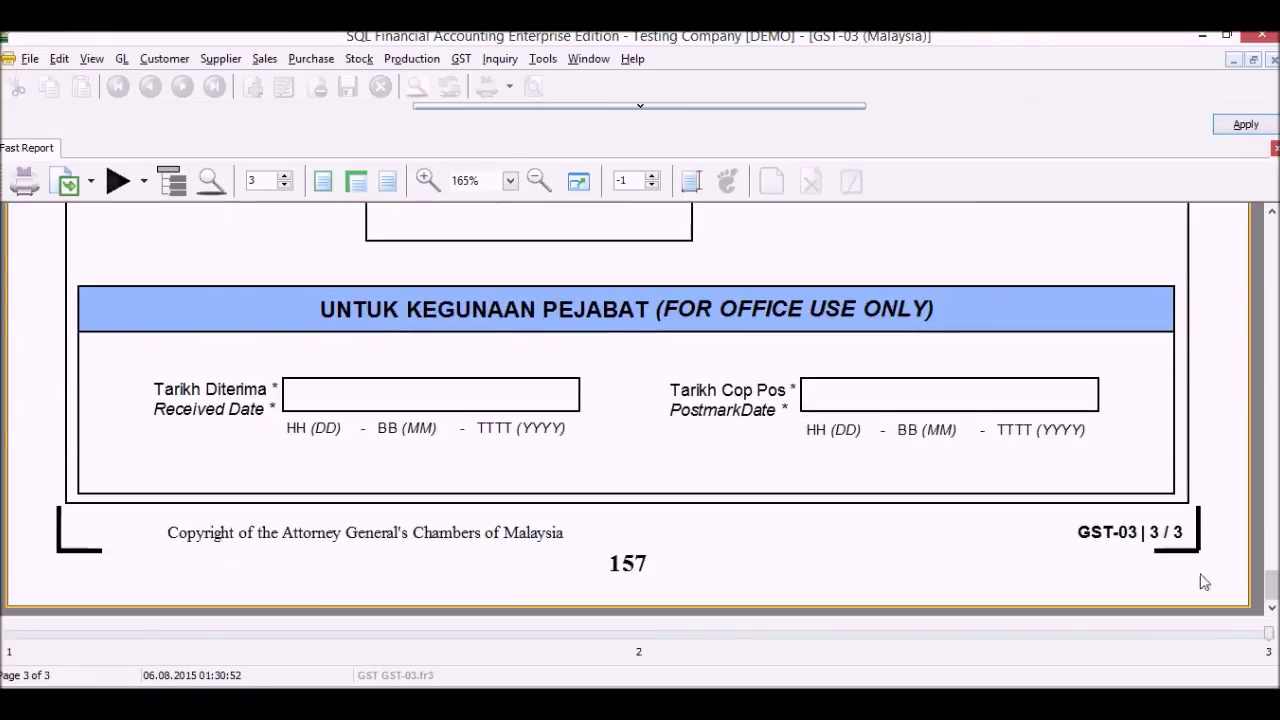
pyautogui.click(145, 185)
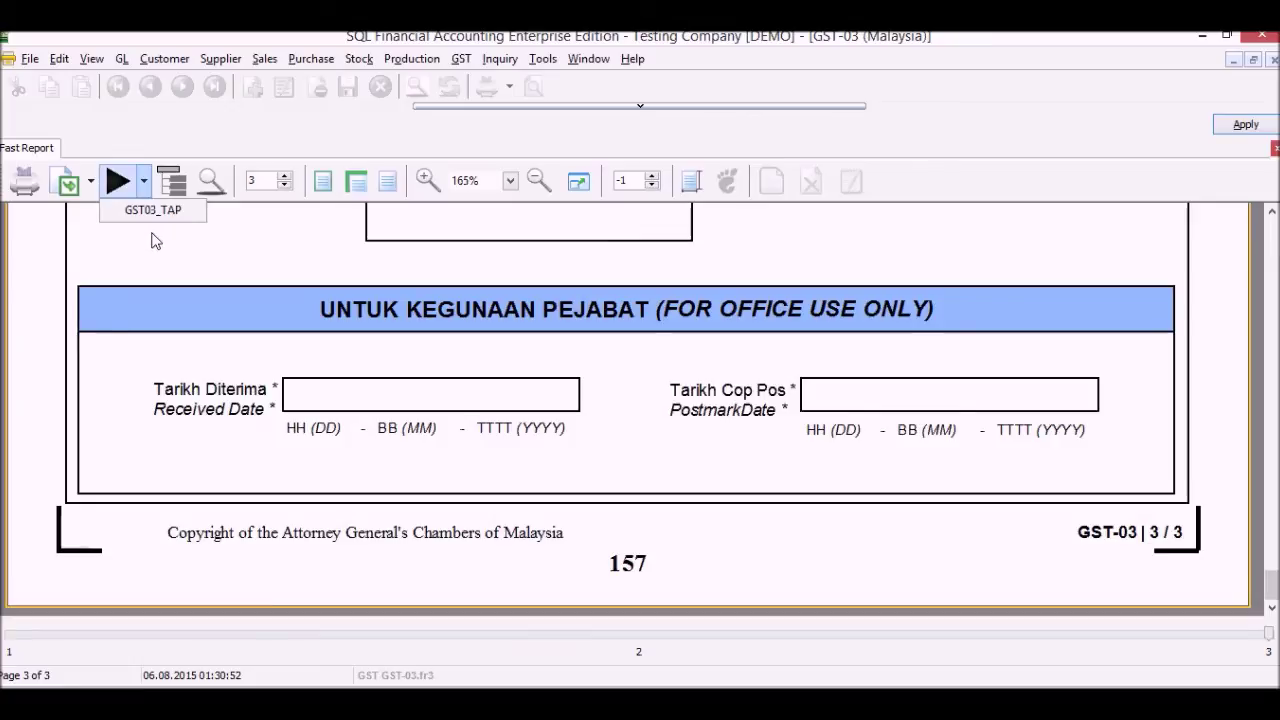
pyautogui.click(365, 198)
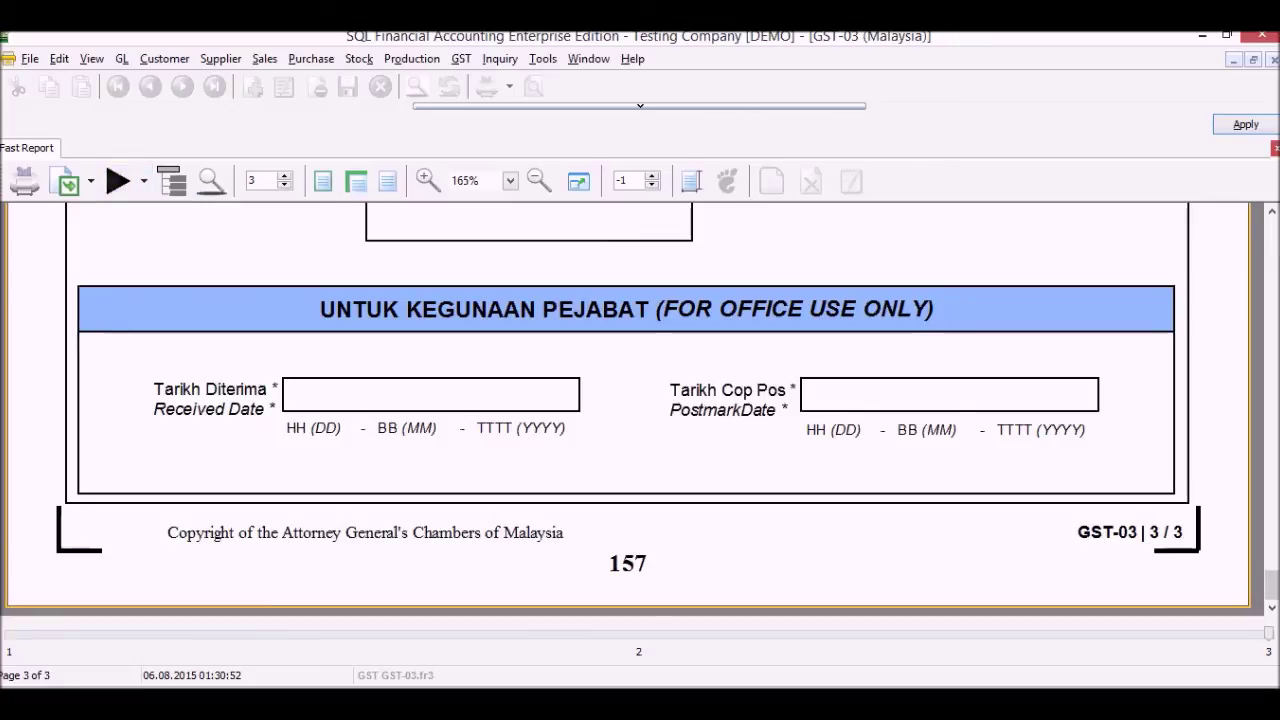
pyautogui.click(1270, 59)
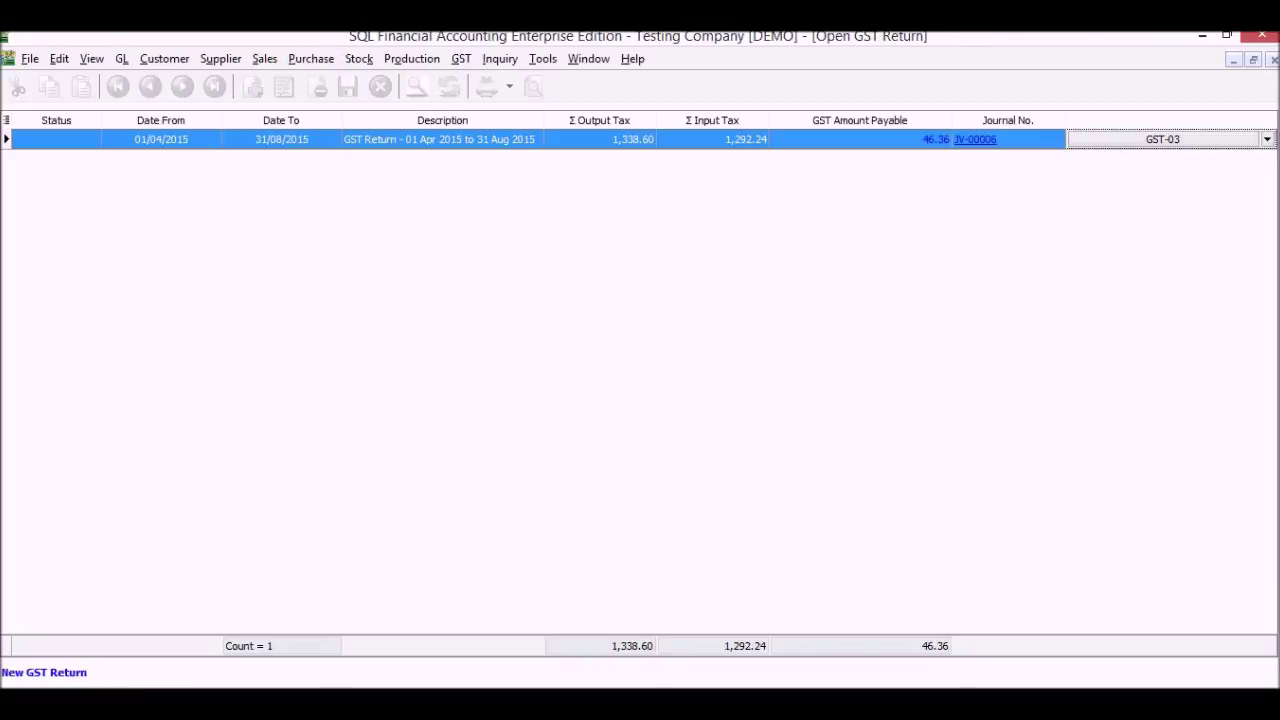
pyautogui.click(1272, 59)
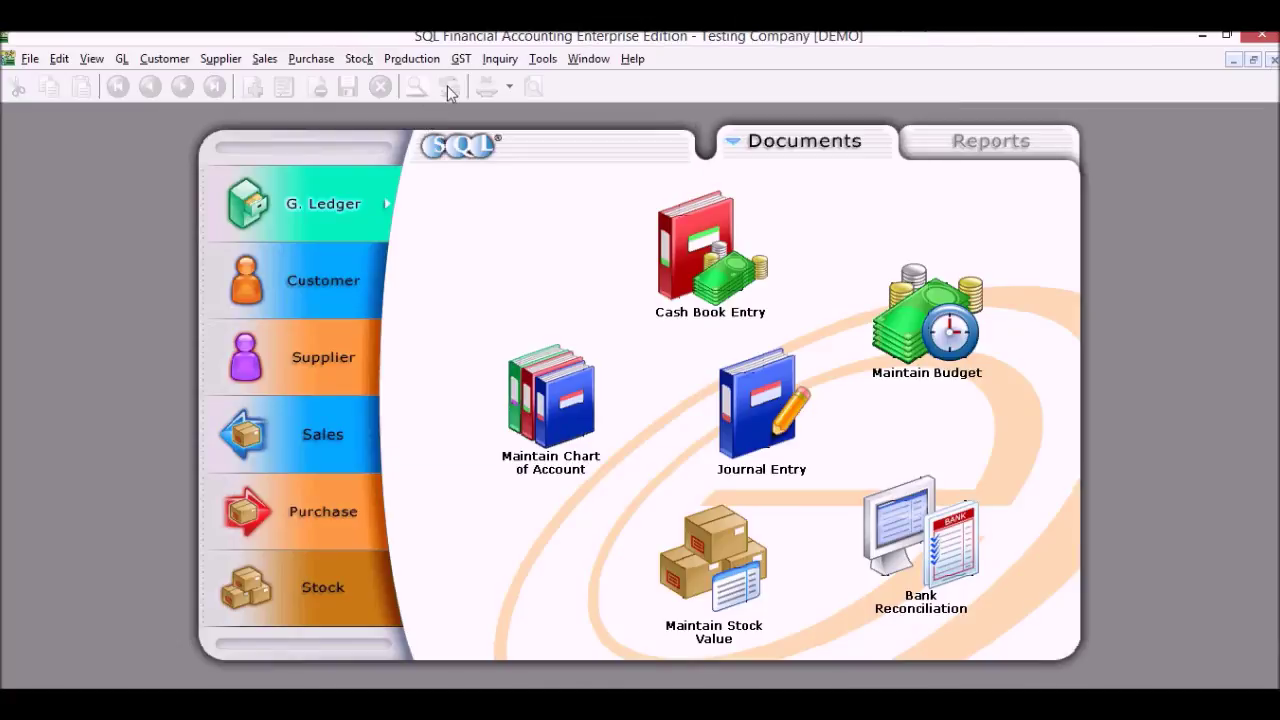
# Preview the August 2015 GST Document Listing in GST Detail 1 layout, then close it
pyautogui.click(461, 58)
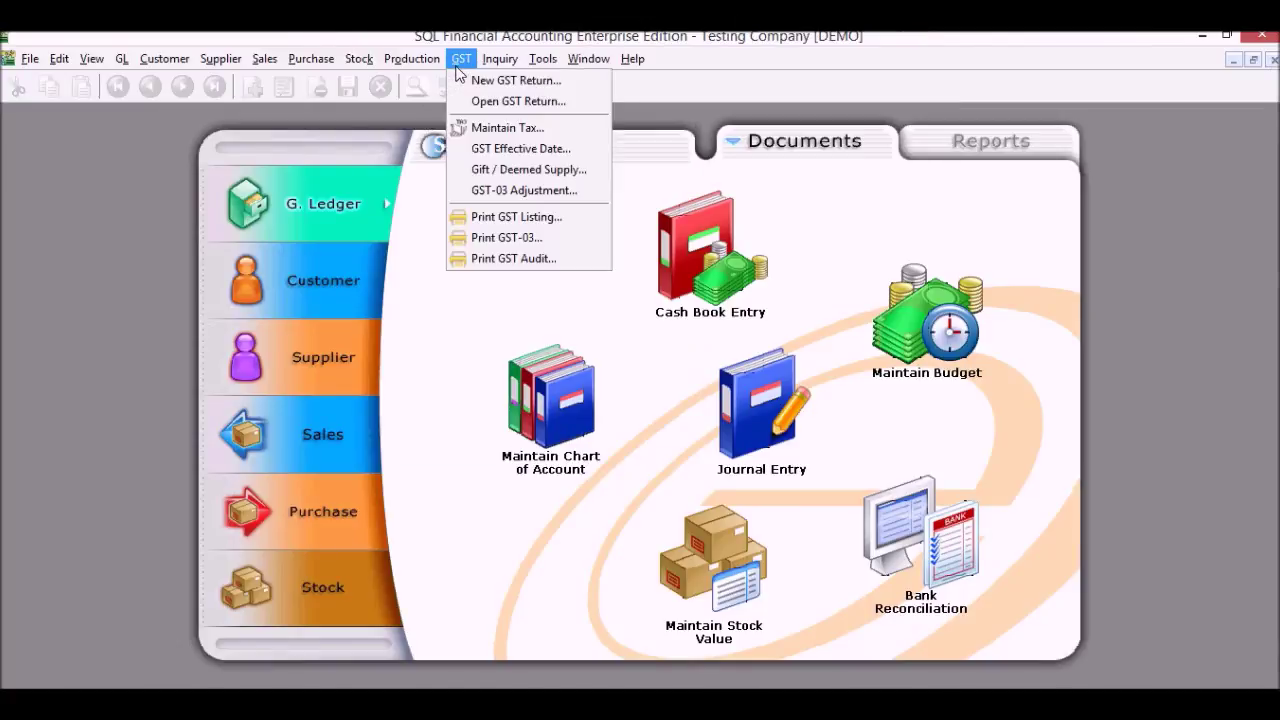
pyautogui.click(585, 230)
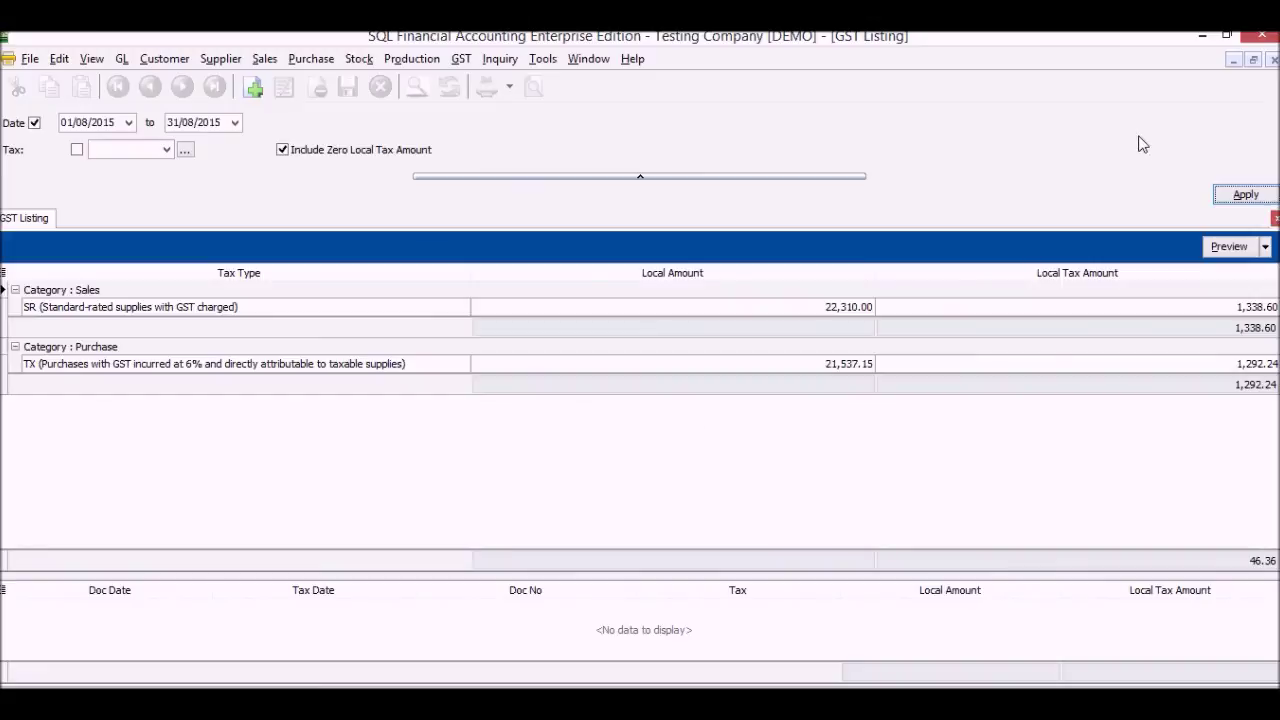
pyautogui.click(1246, 252)
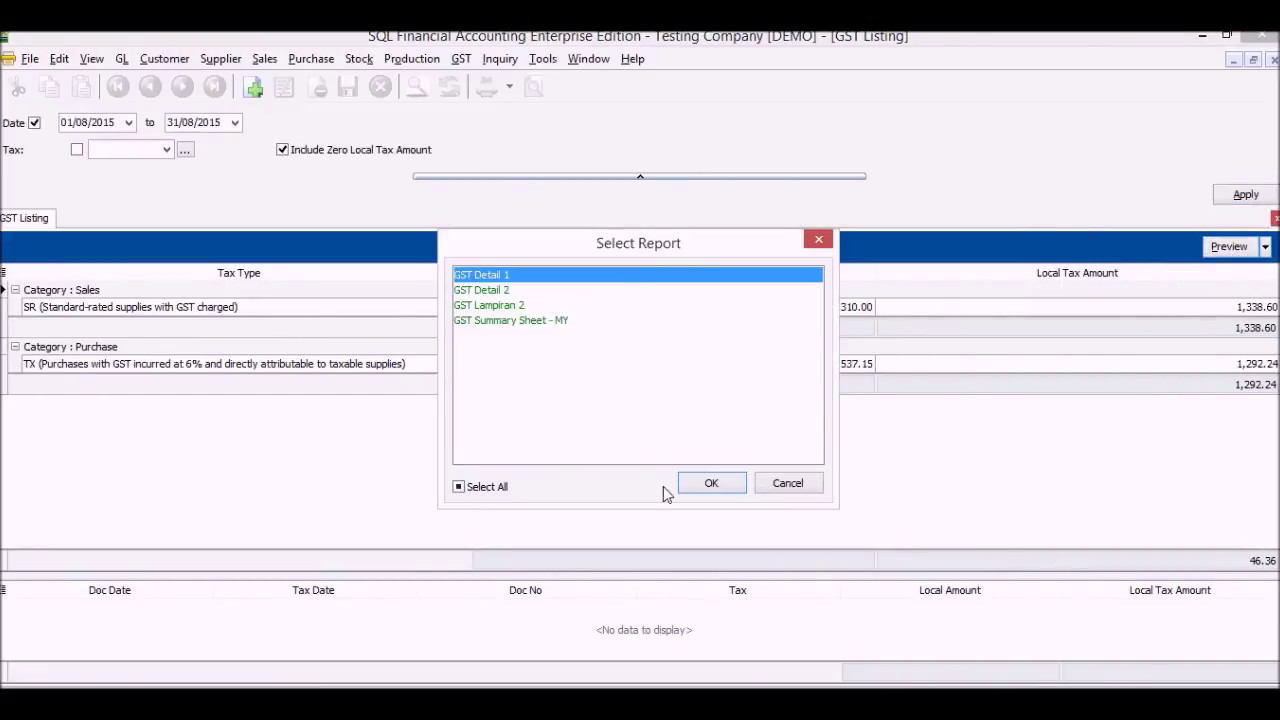
pyautogui.click(696, 485)
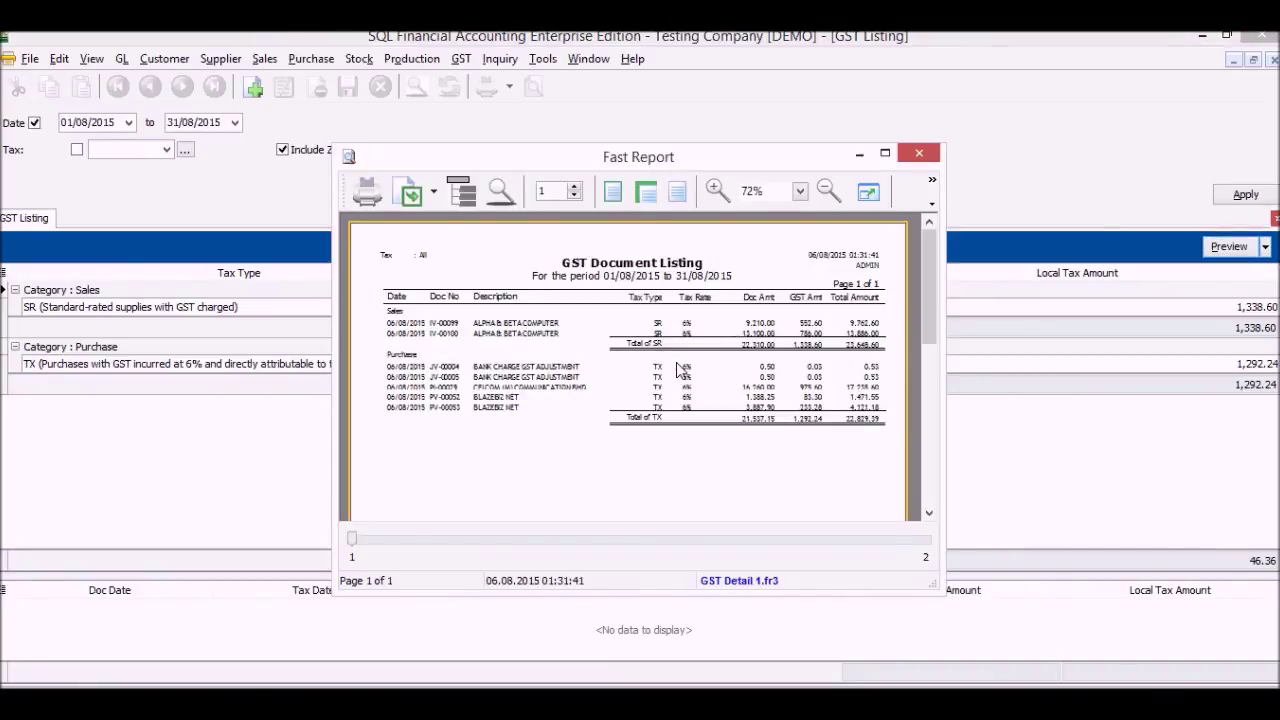
pyautogui.click(885, 153)
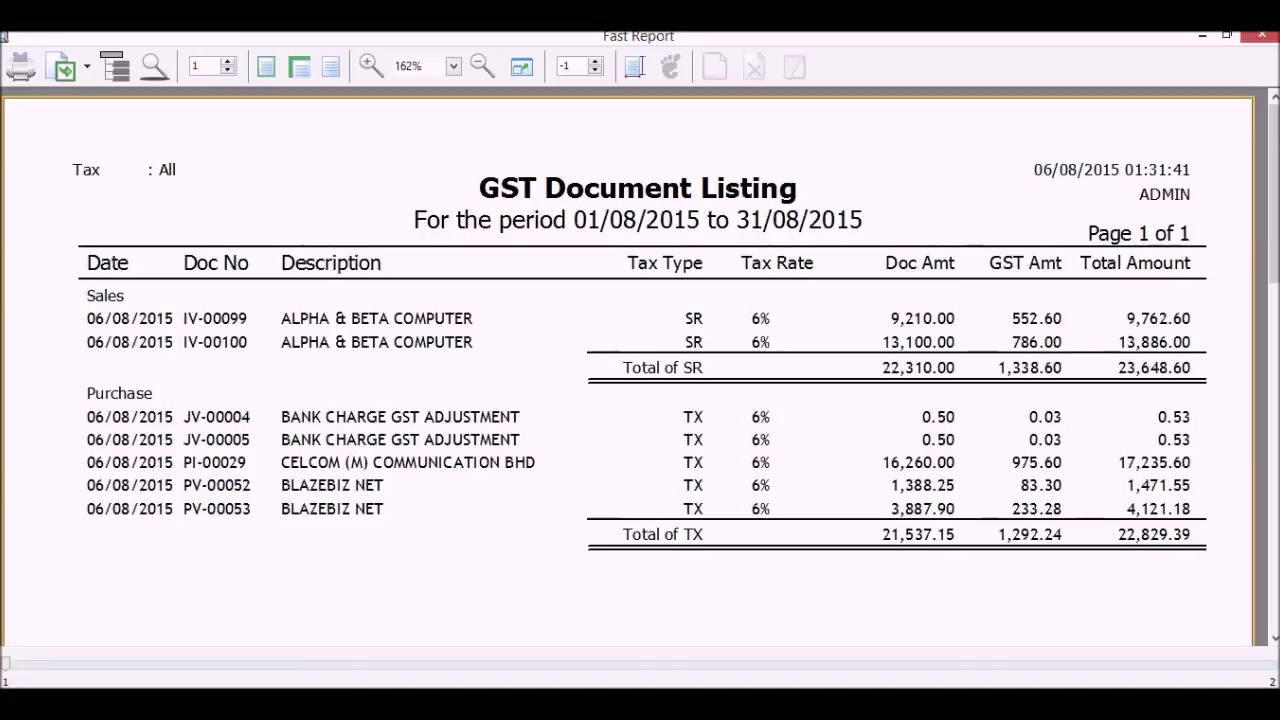
pyautogui.click(1260, 36)
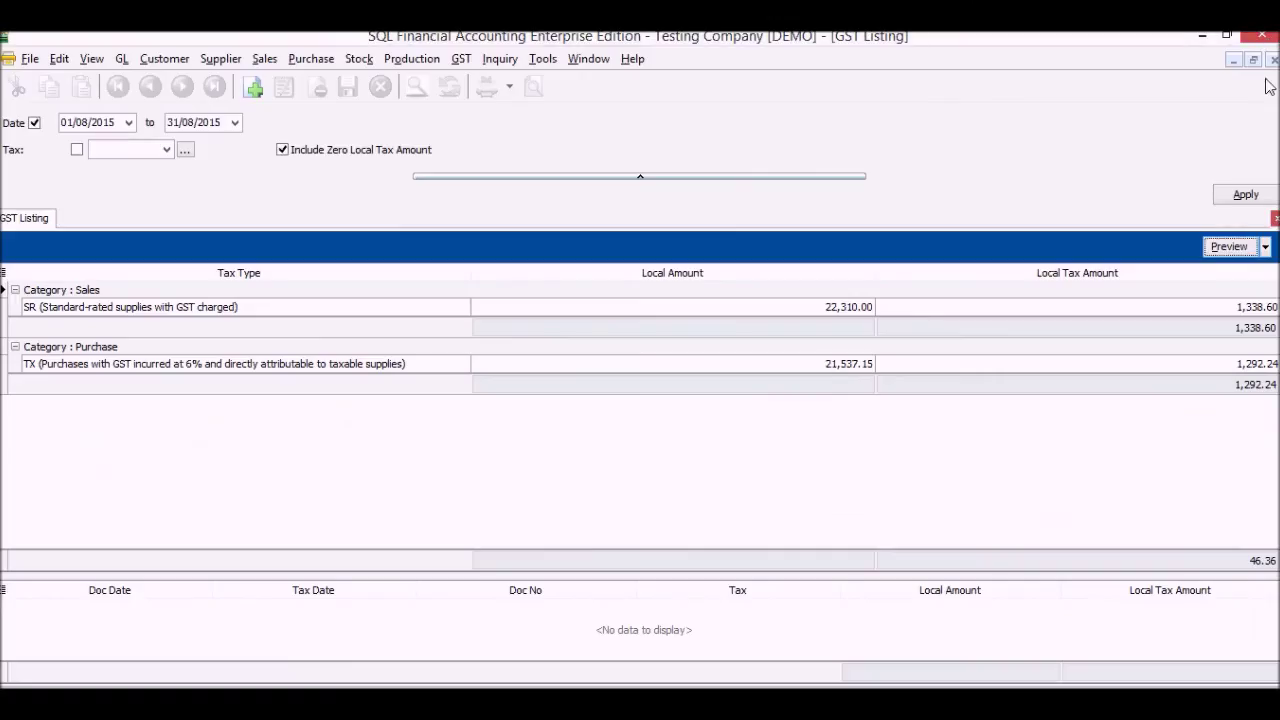
pyautogui.click(1273, 60)
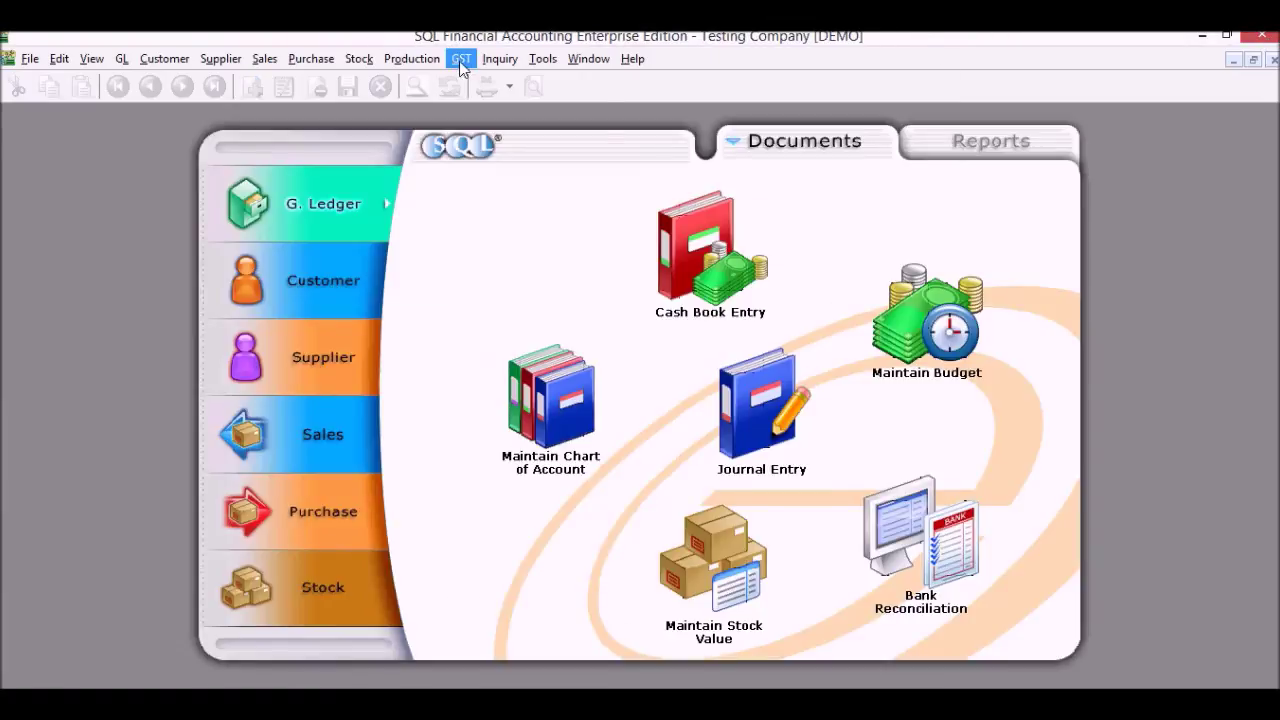
# Open the August 2015 GST Audit, scroll its 76 transactions, and export it as GAF.txt
pyautogui.click(461, 59)
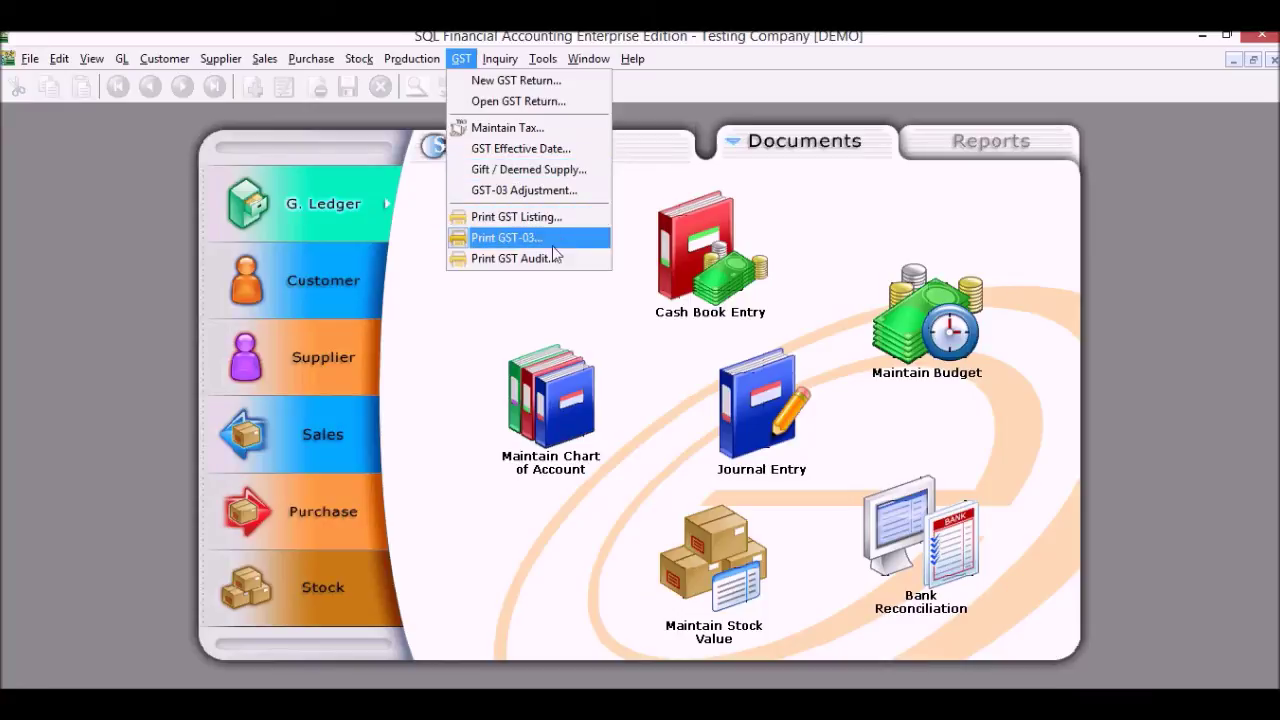
pyautogui.click(510, 258)
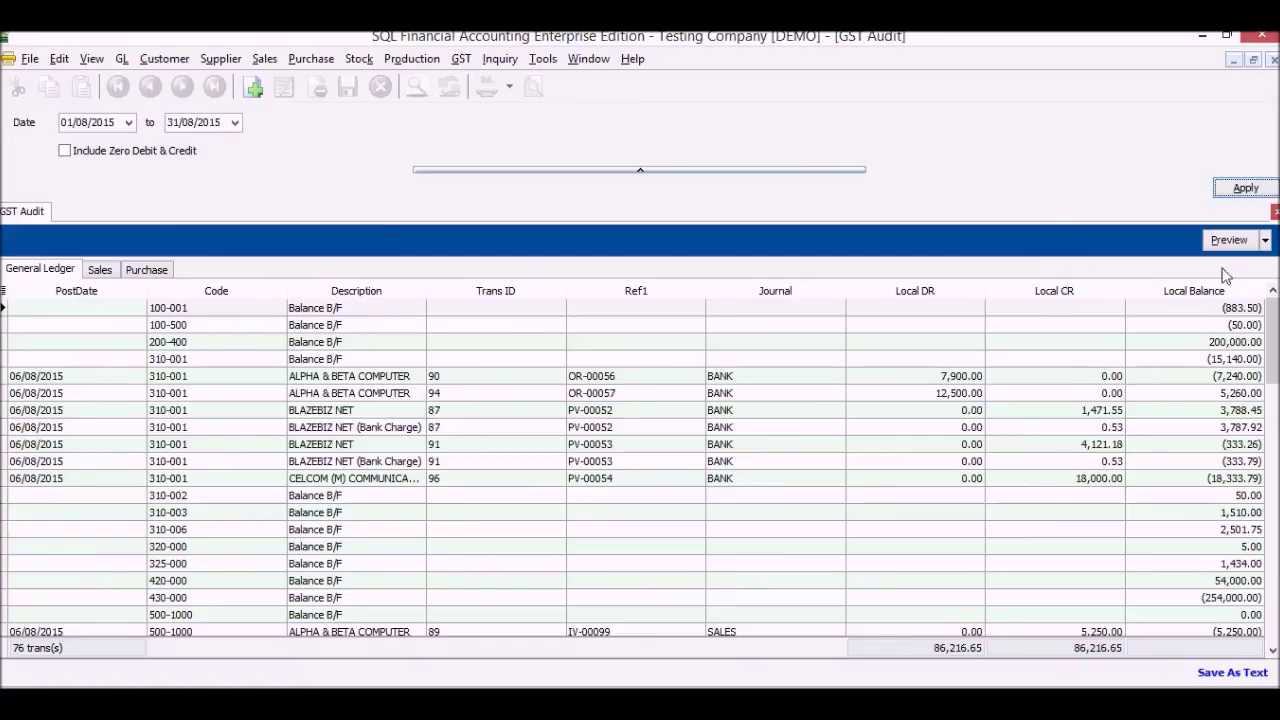
pyautogui.moveTo(1268, 332); pyautogui.dragTo(1257, 527)
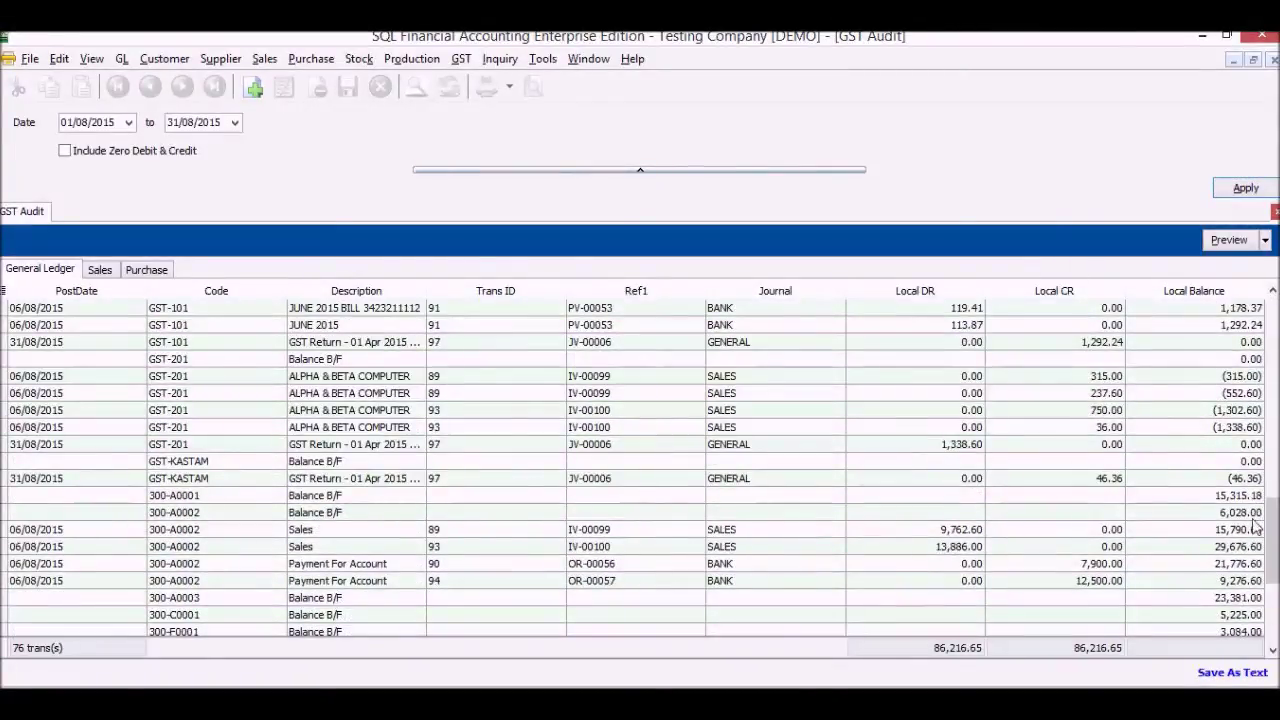
pyautogui.click(1228, 673)
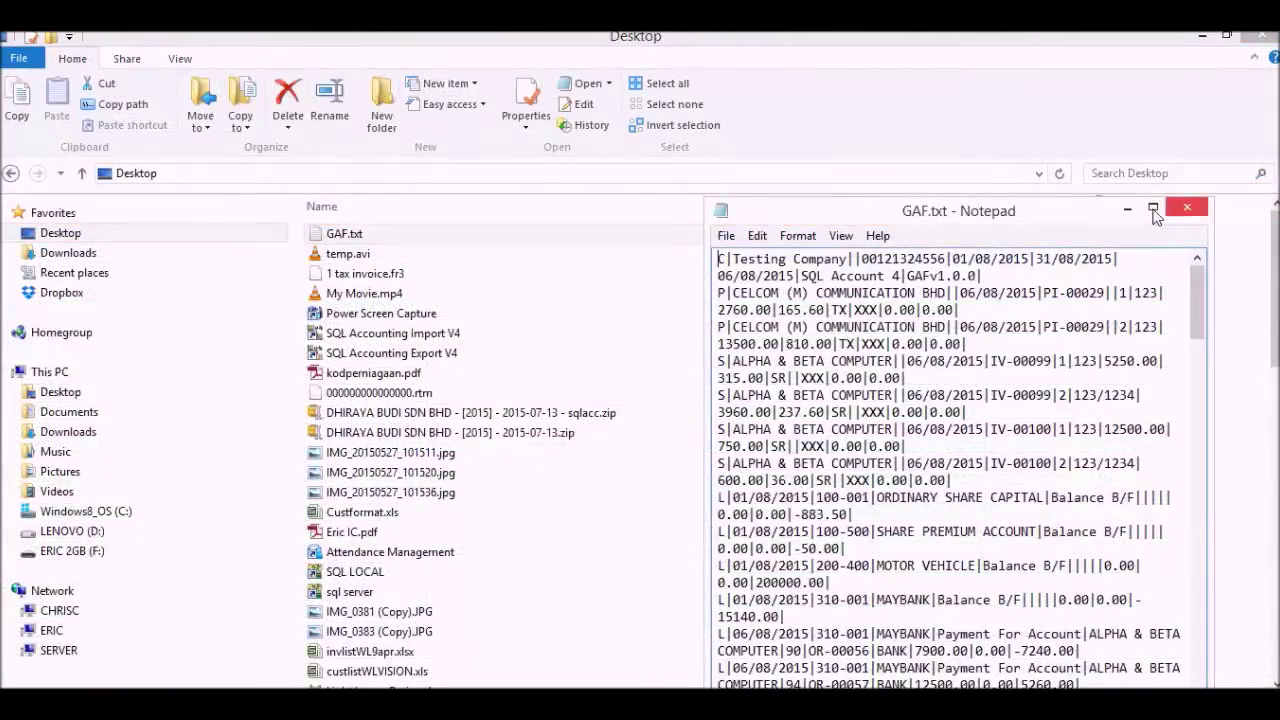
# Read through GAF.txt maximized in Notepad, then close Notepad and the Desktop folder window
pyautogui.click(1153, 211)
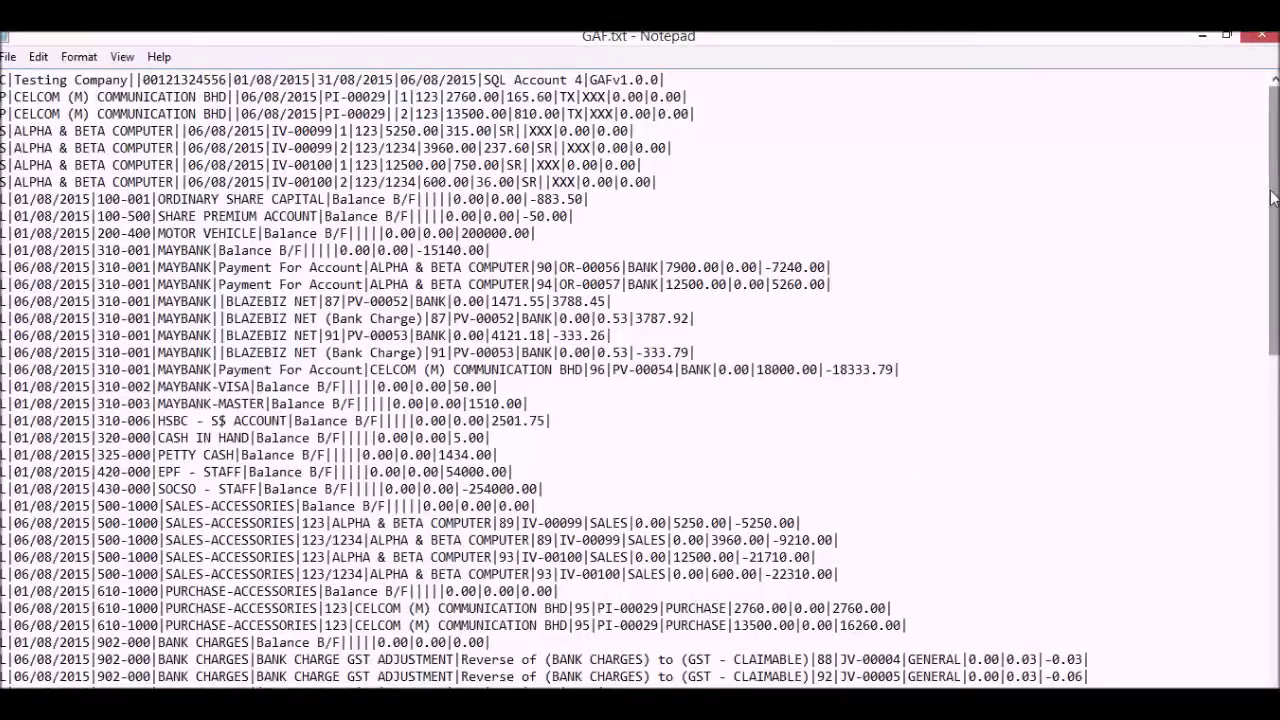
pyautogui.moveTo(1273, 200); pyautogui.dragTo(1273, 542)
pyautogui.click(1268, 36)
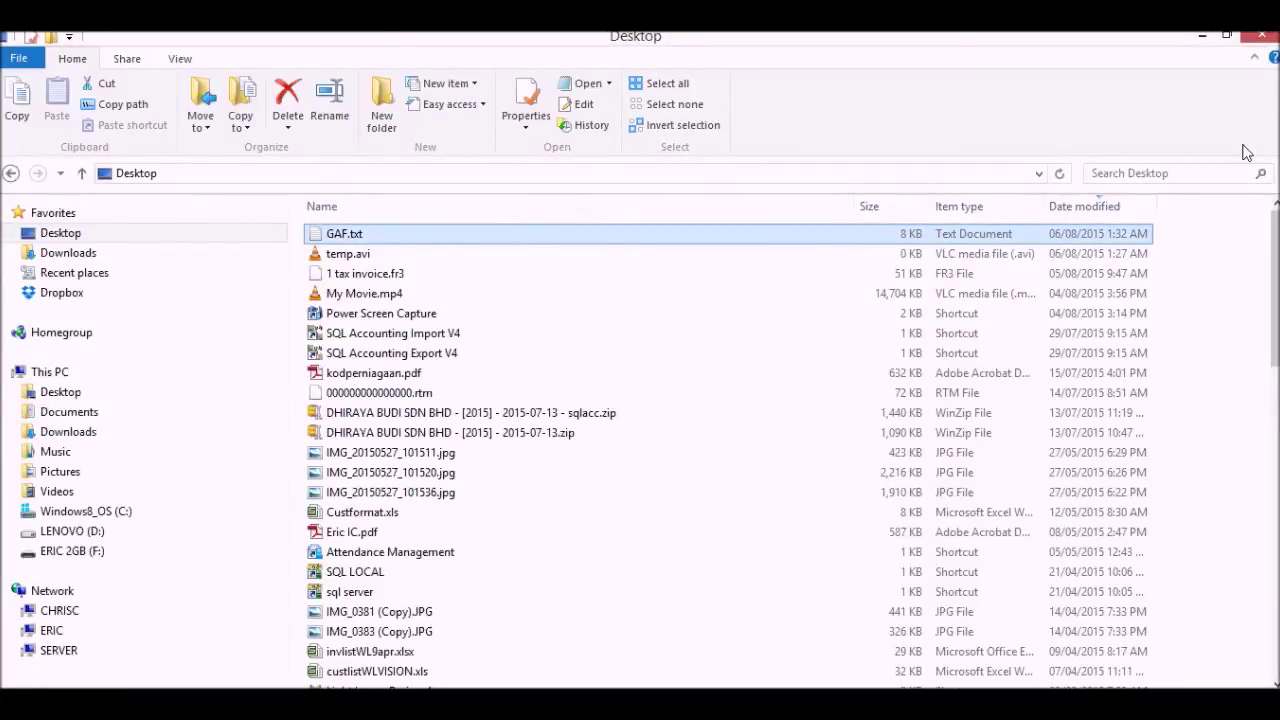
pyautogui.click(1268, 36)
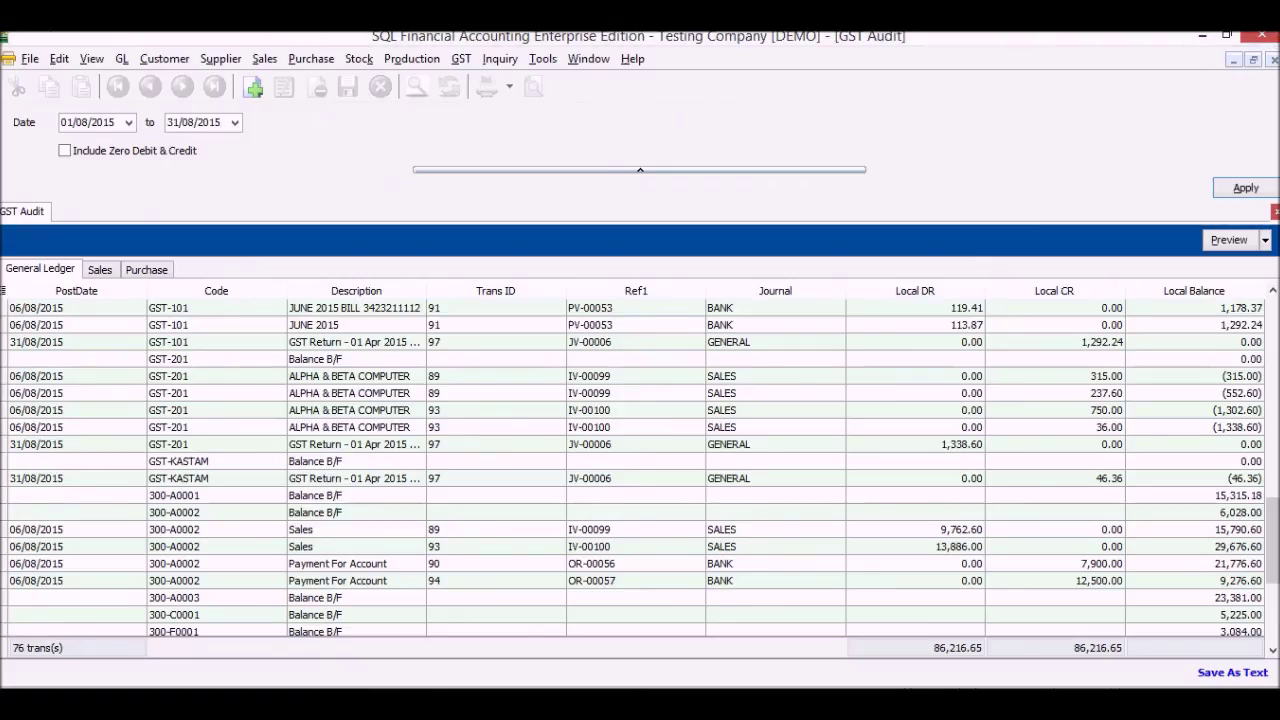
# Close the GST Audit window to return to the General Ledger documents screen
pyautogui.click(1272, 61)
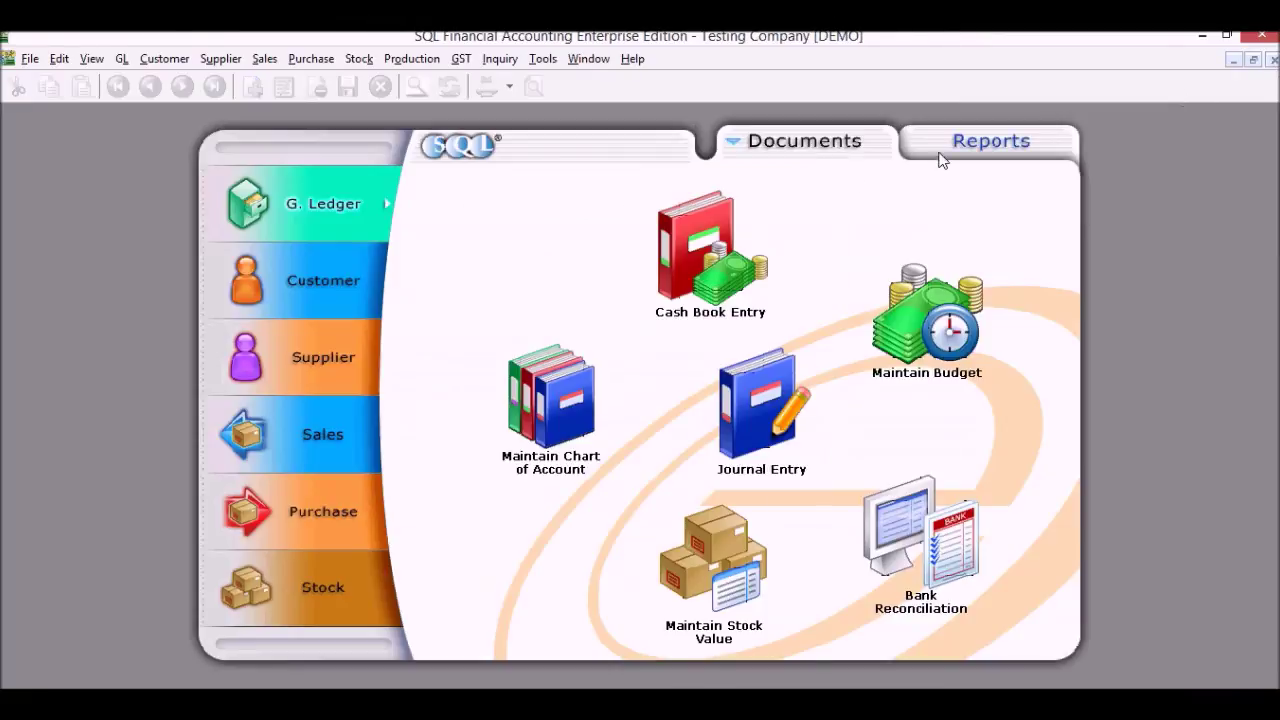